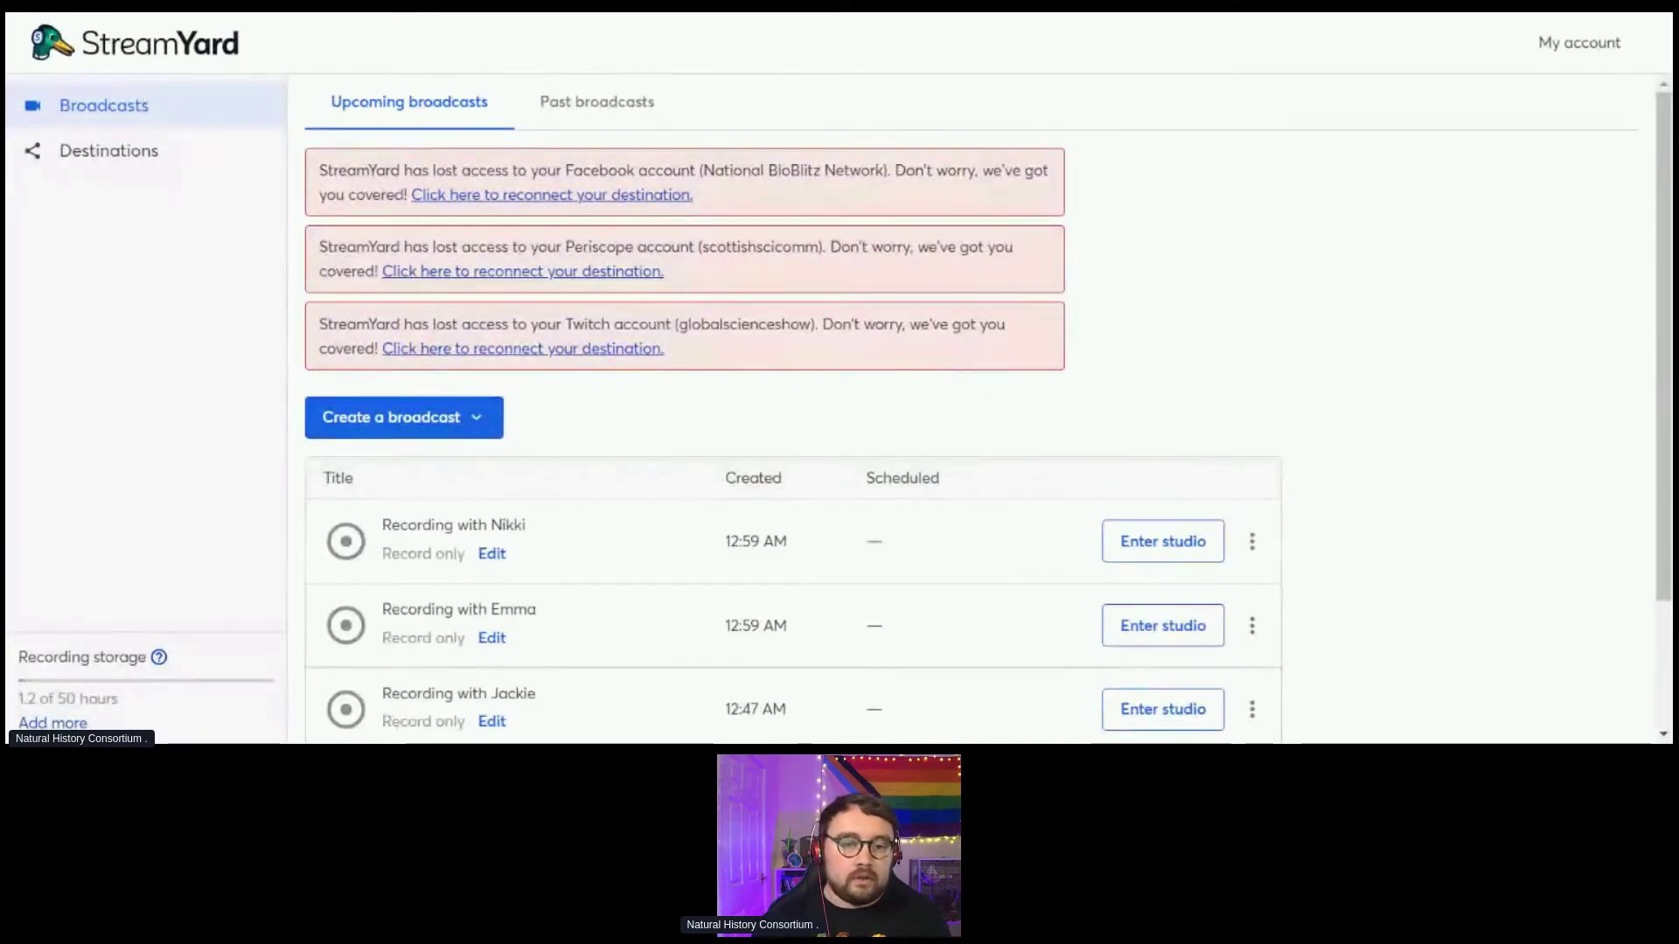
- Examine the past-broadcast and file-upload sources for a pre-recorded broadcast, and close the recording chooser without choosing one
{"action": "scroll", "coordinate": [895, 398], "scroll_direction": "down", "scroll_amount": 1}
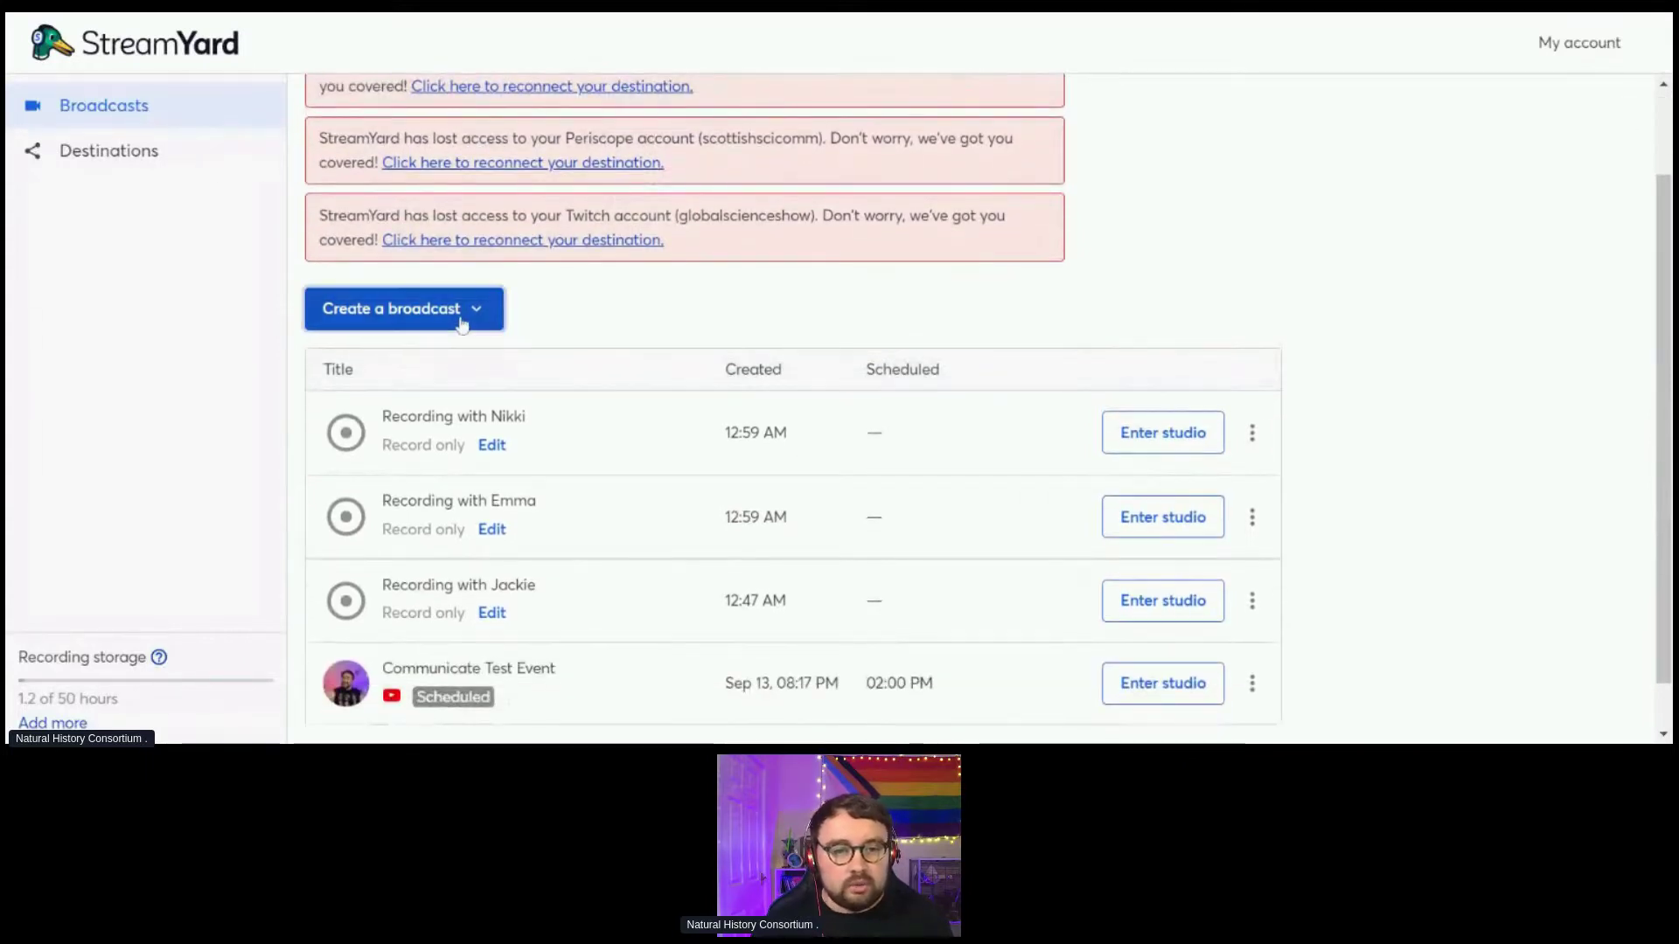
{"action": "left_click", "coordinate": [462, 317]}
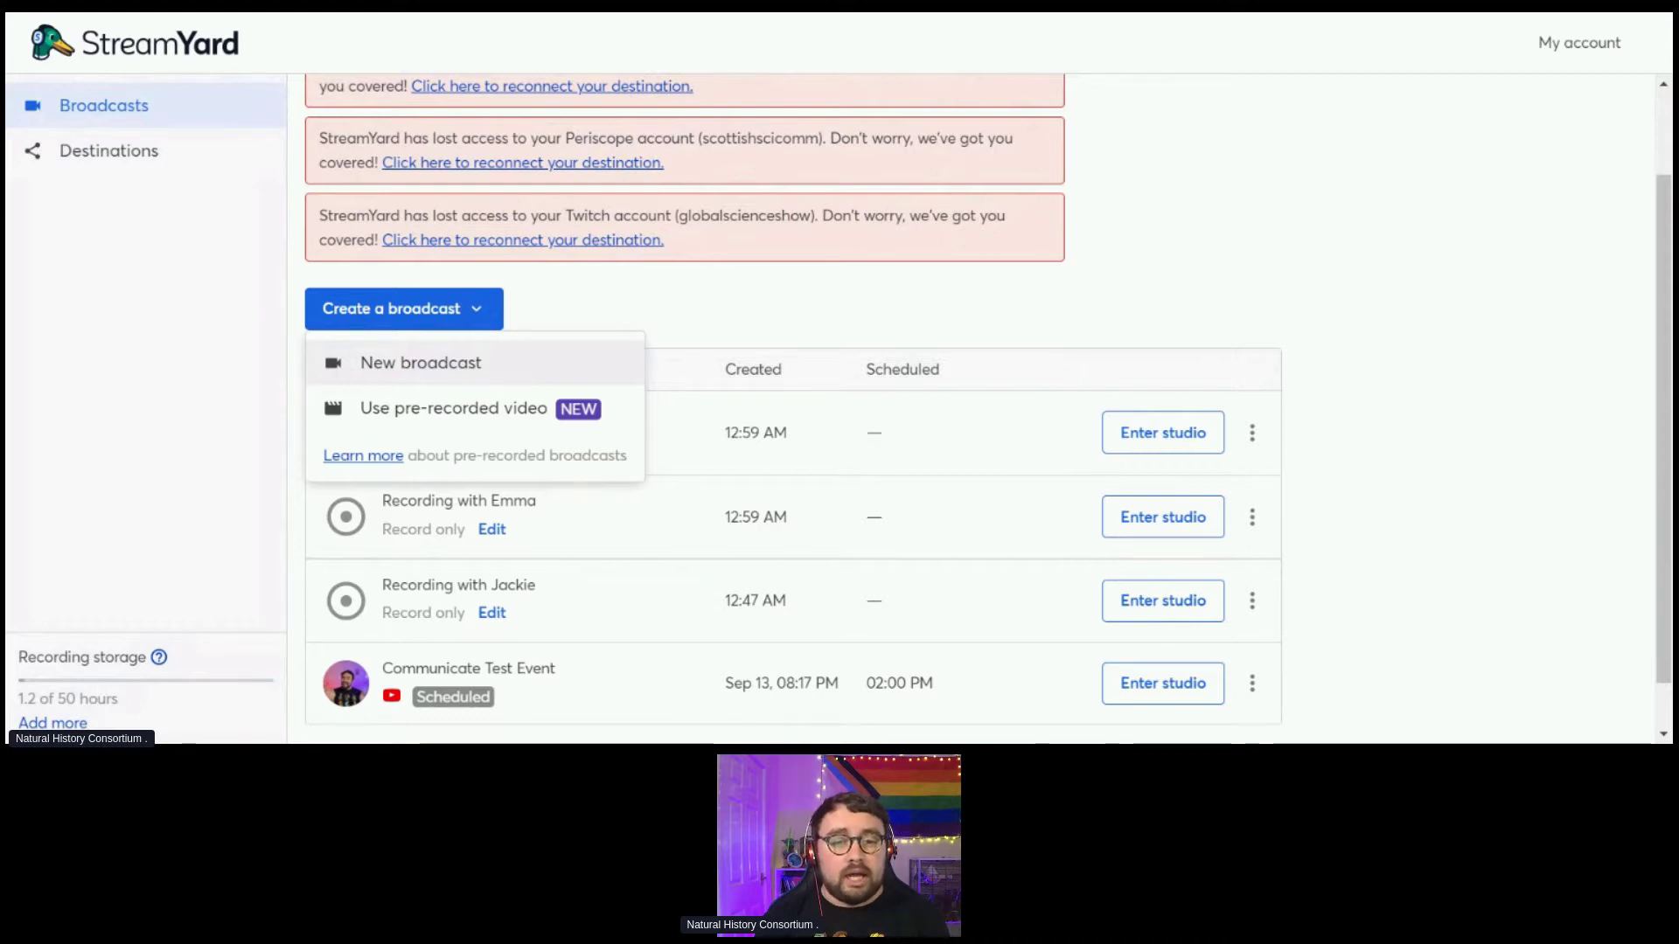
{"action": "left_click", "coordinate": [473, 432]}
{"action": "left_click", "coordinate": [664, 170]}
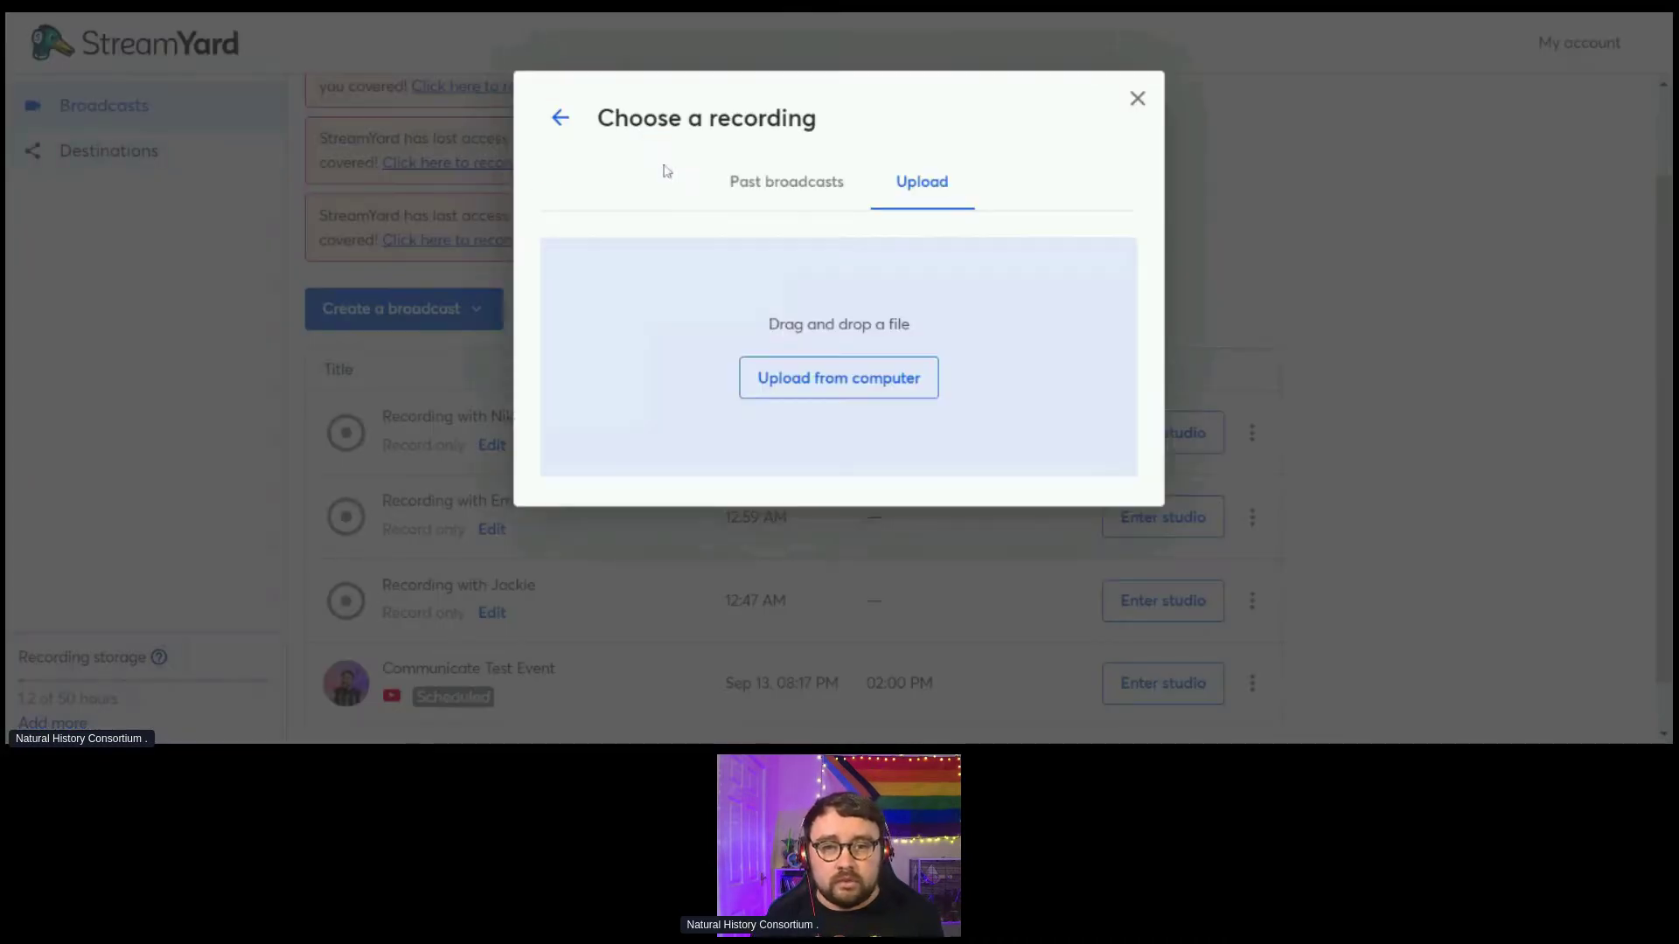
{"action": "left_click", "coordinate": [772, 186]}
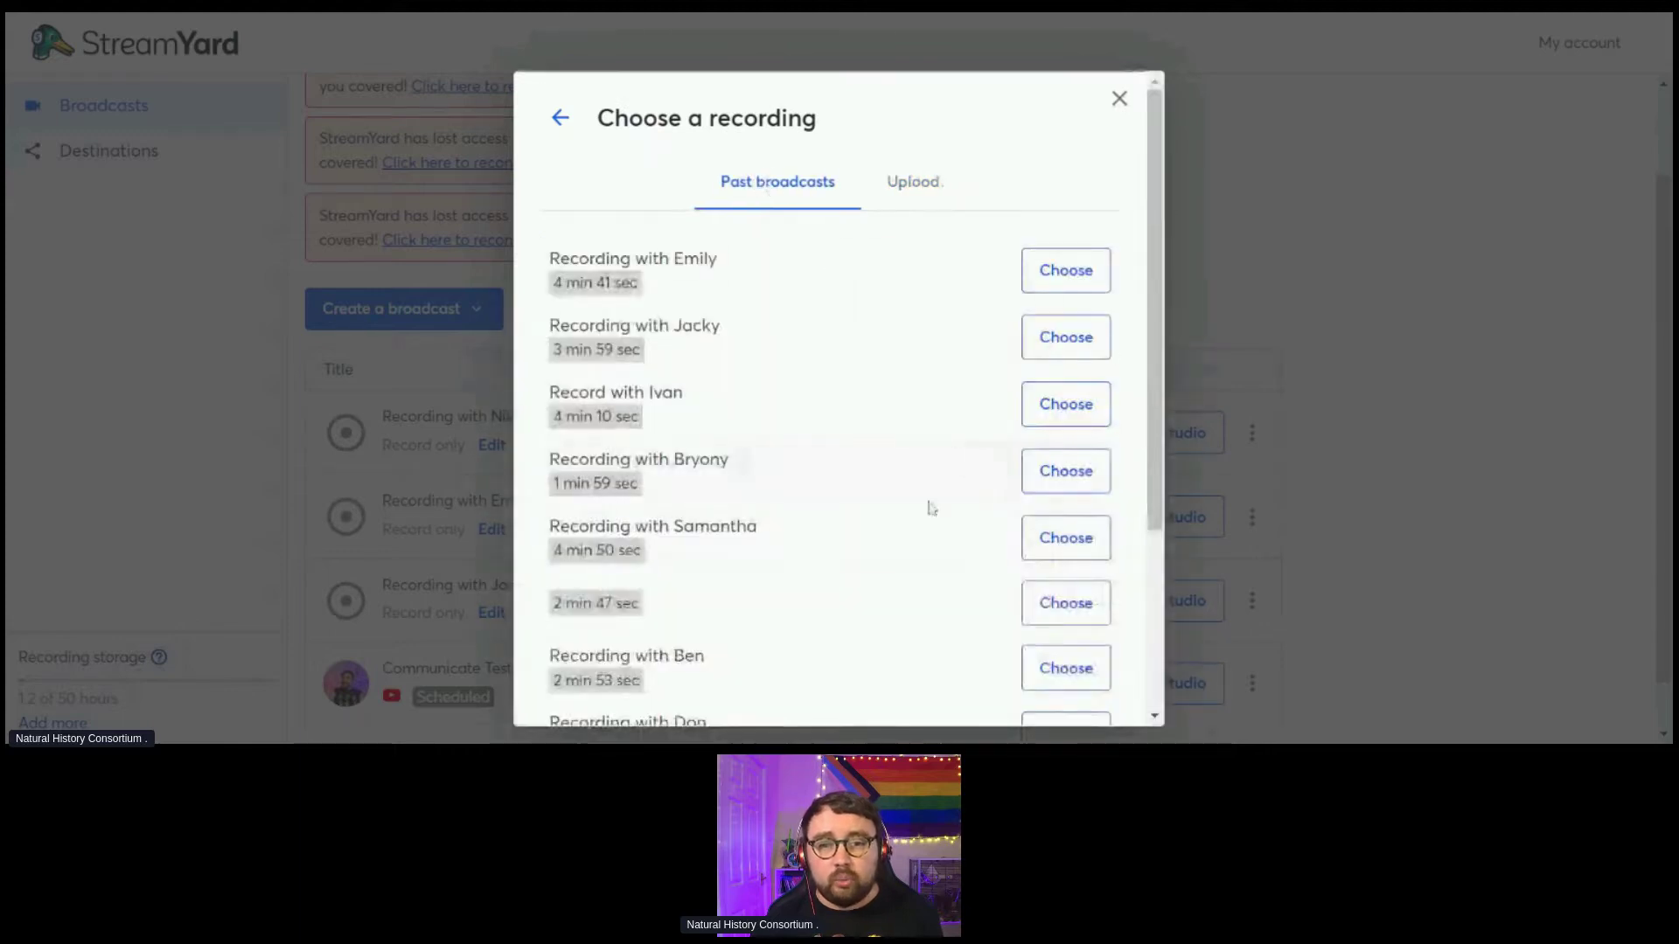
{"action": "scroll", "coordinate": [900, 527], "scroll_direction": "down", "scroll_amount": 3}
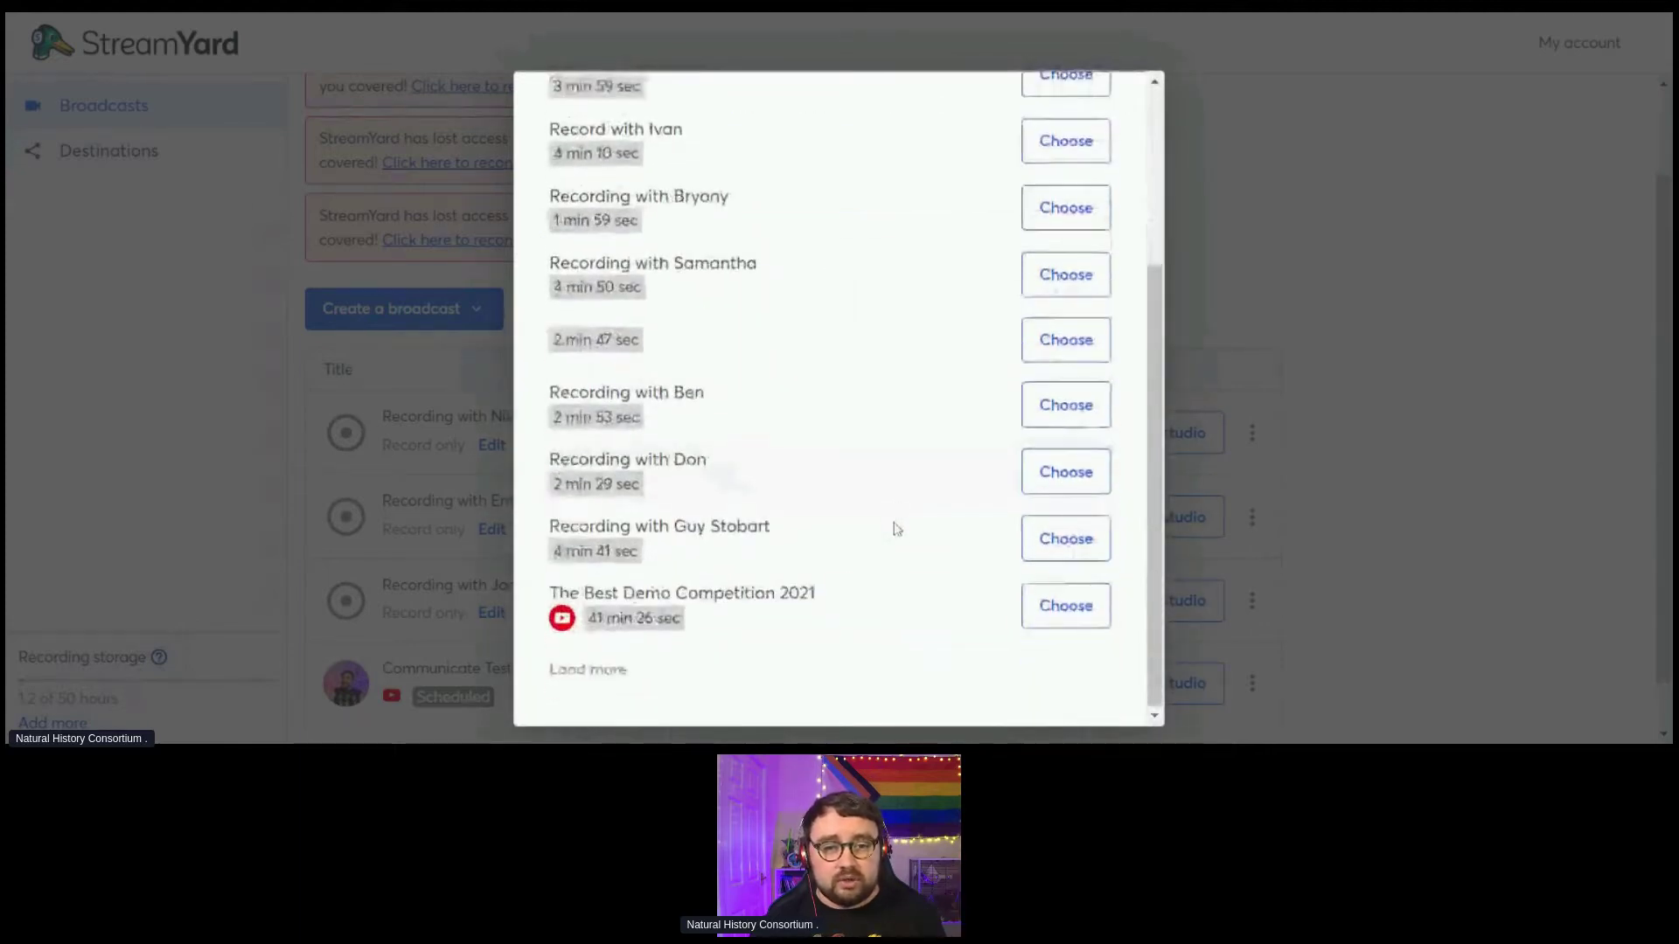
{"action": "scroll", "coordinate": [761, 551], "scroll_direction": "down", "scroll_amount": 6}
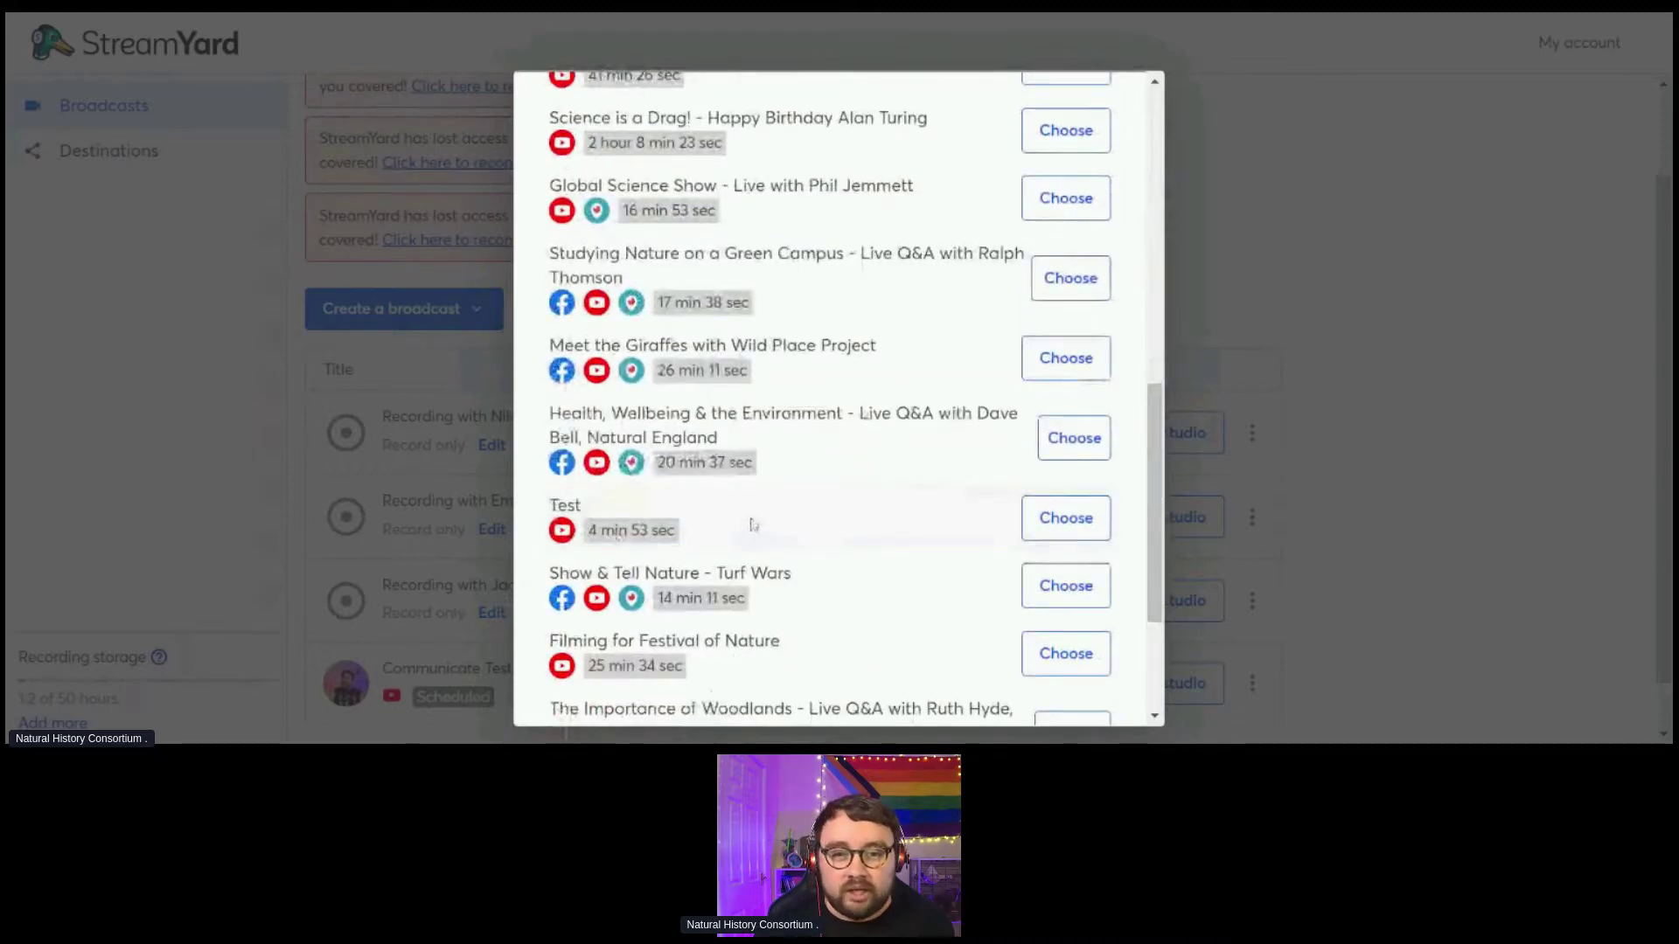
{"action": "scroll", "coordinate": [752, 524], "scroll_direction": "up", "scroll_amount": 10}
{"action": "left_click", "coordinate": [910, 185]}
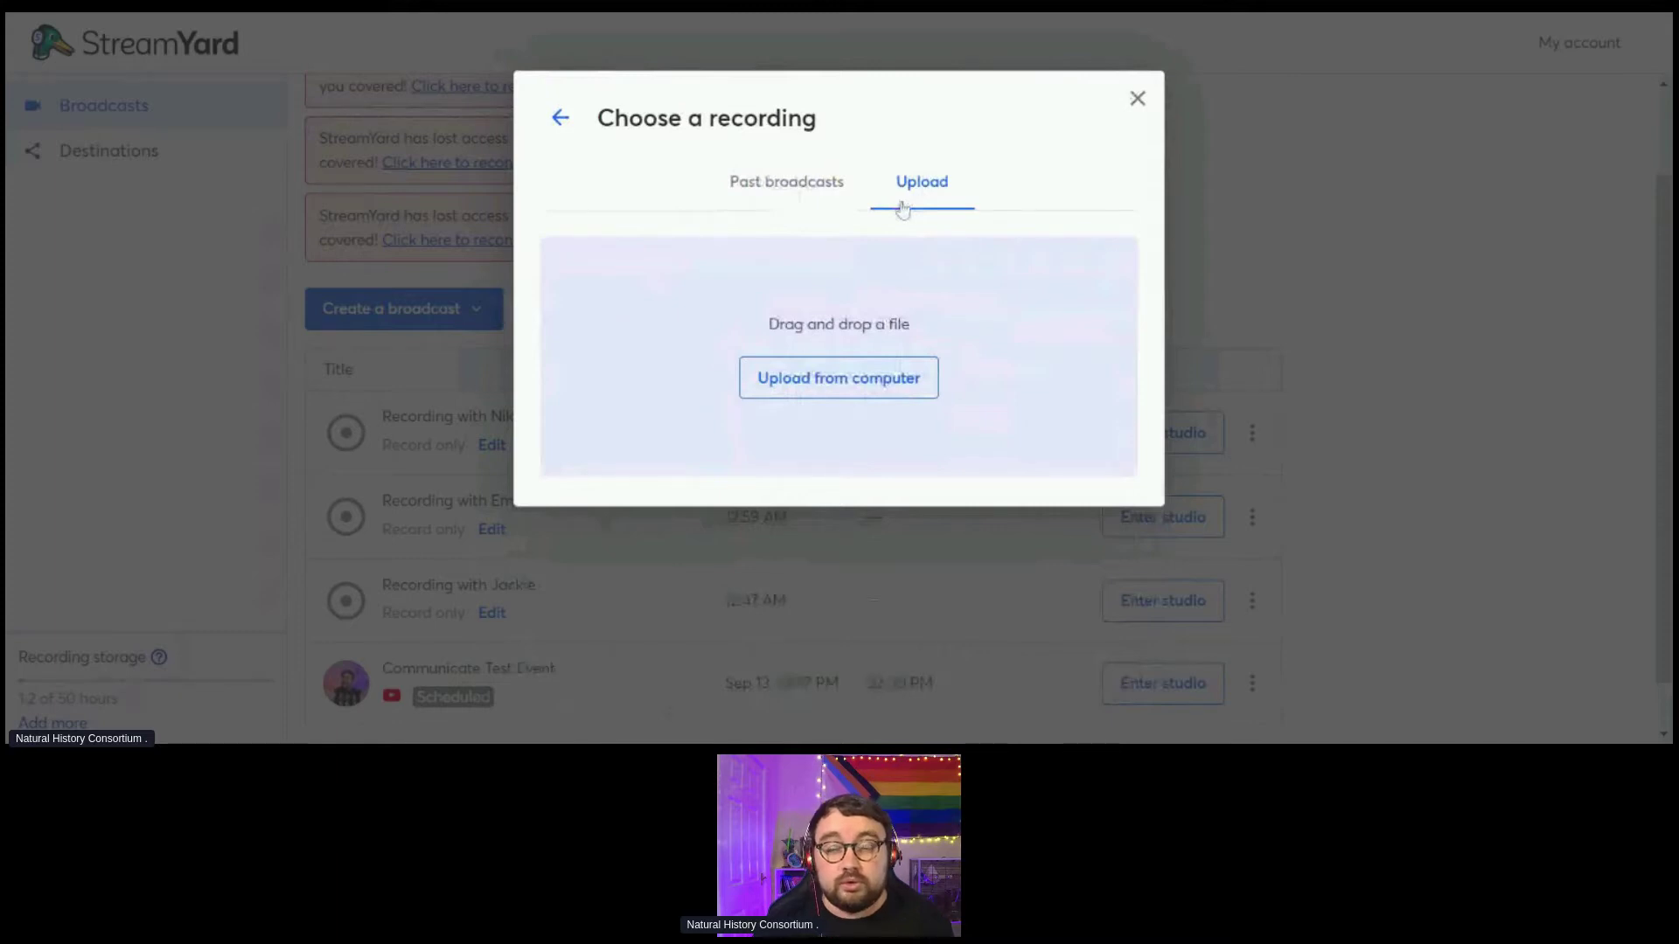
{"action": "left_click", "coordinate": [1138, 98]}
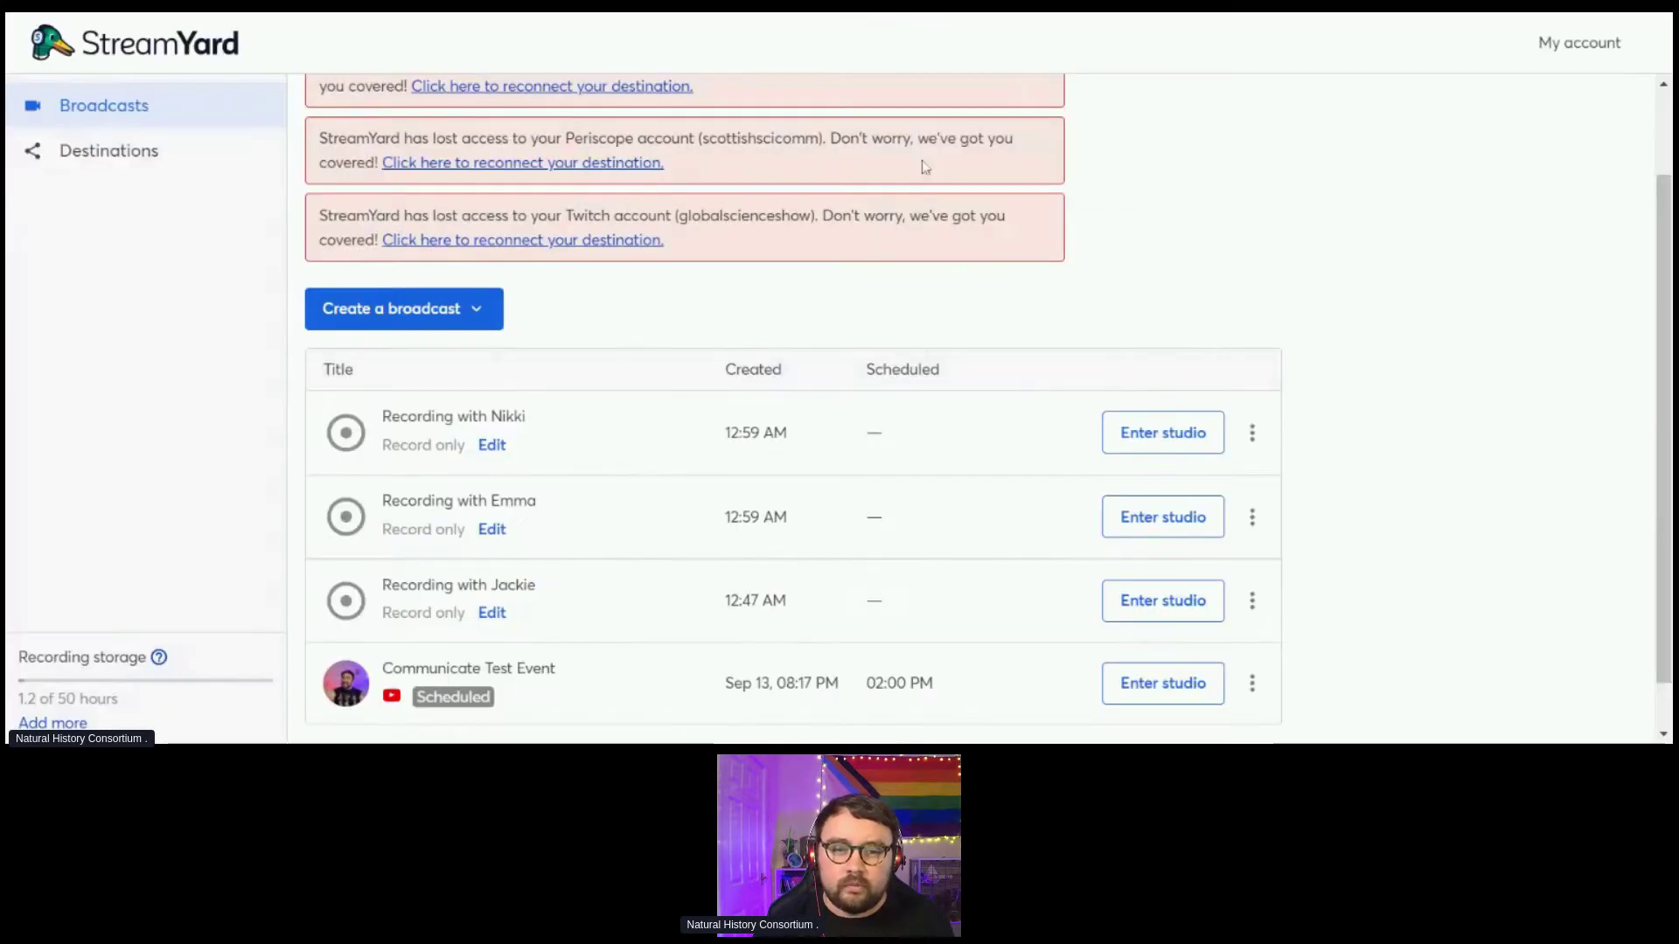
- Start a new broadcast to the Festival of Nature Facebook destination with the title "Test"
{"action": "scroll", "coordinate": [699, 441], "scroll_direction": "down", "scroll_amount": 1}
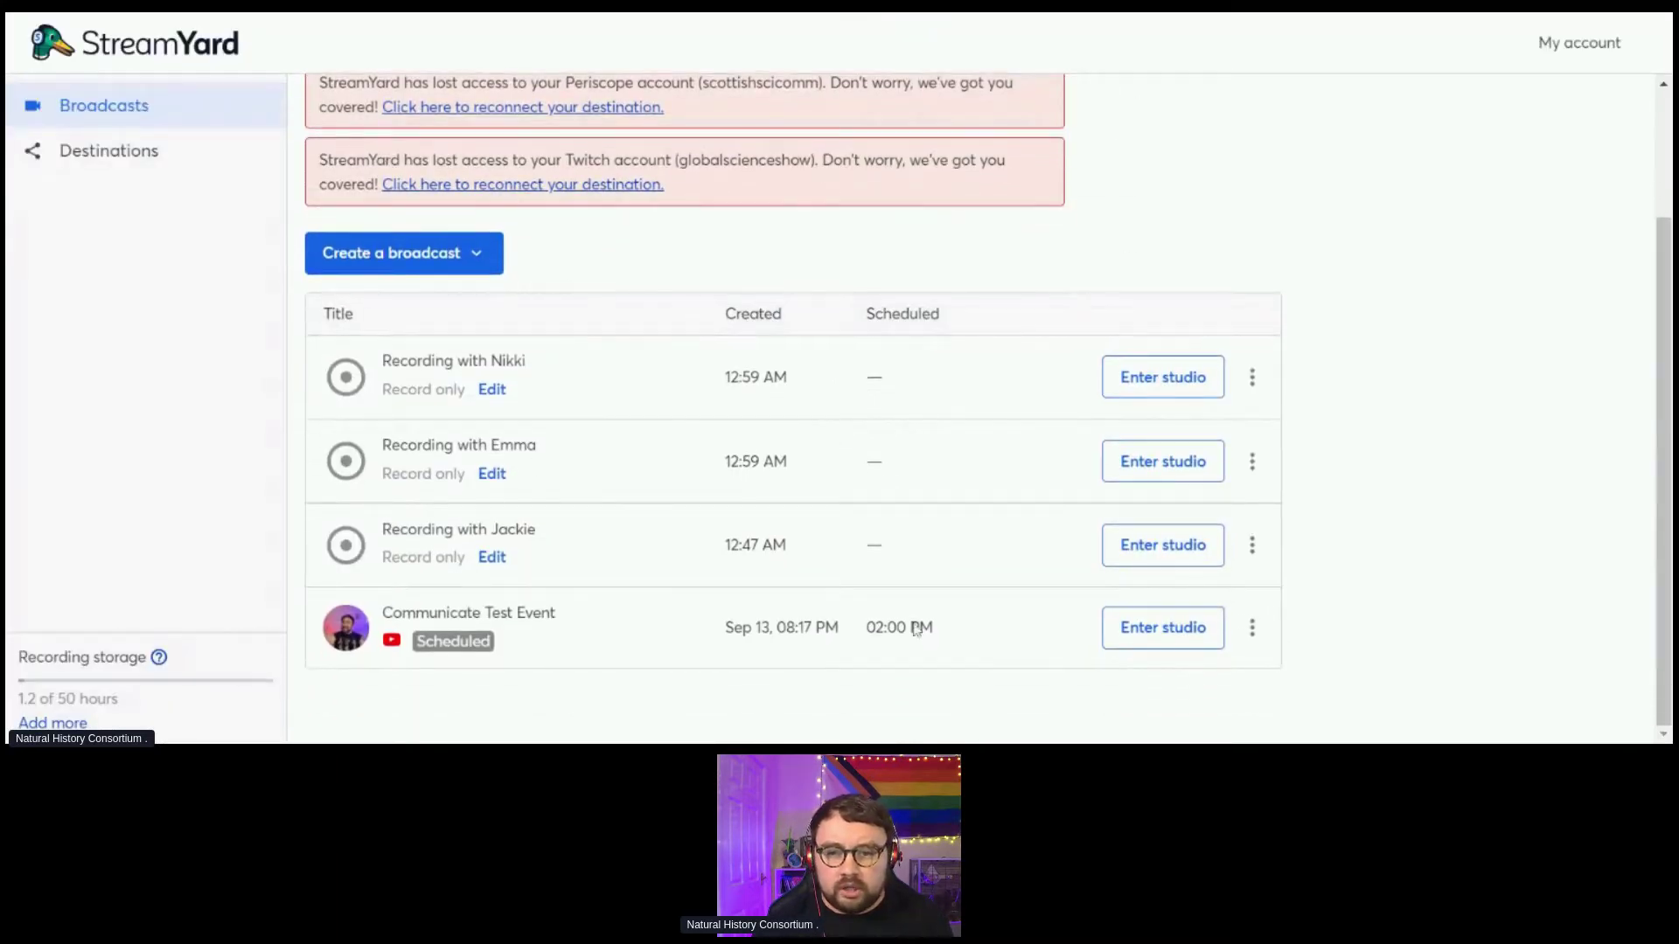
{"action": "left_click", "coordinate": [446, 255]}
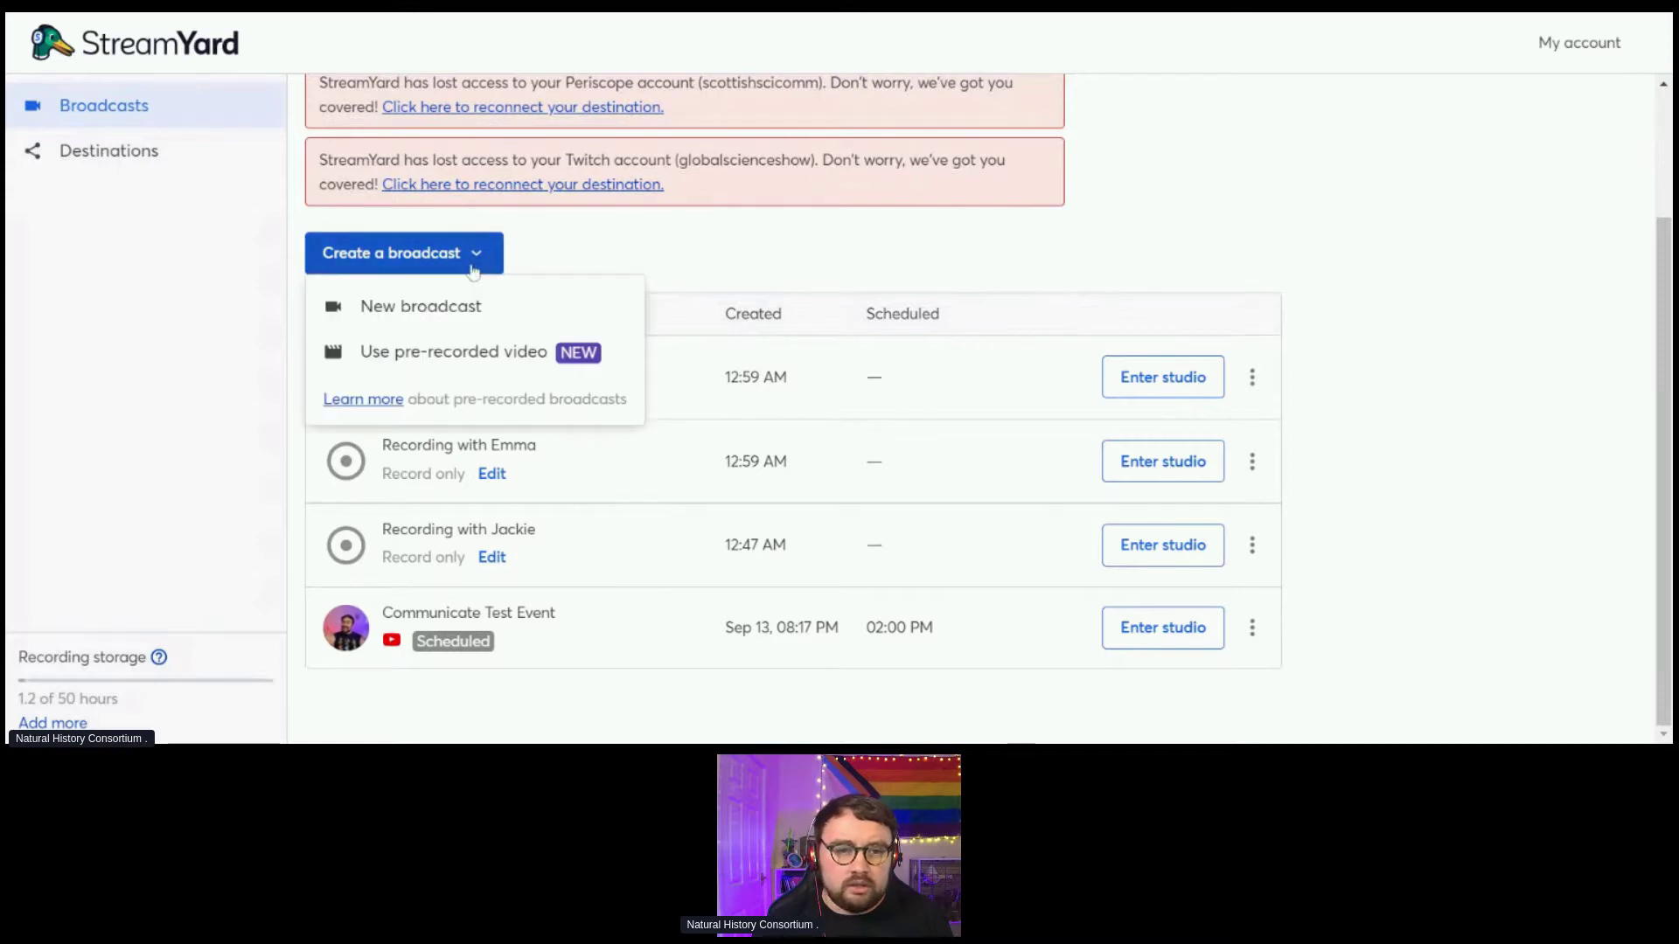
{"action": "left_click", "coordinate": [401, 308]}
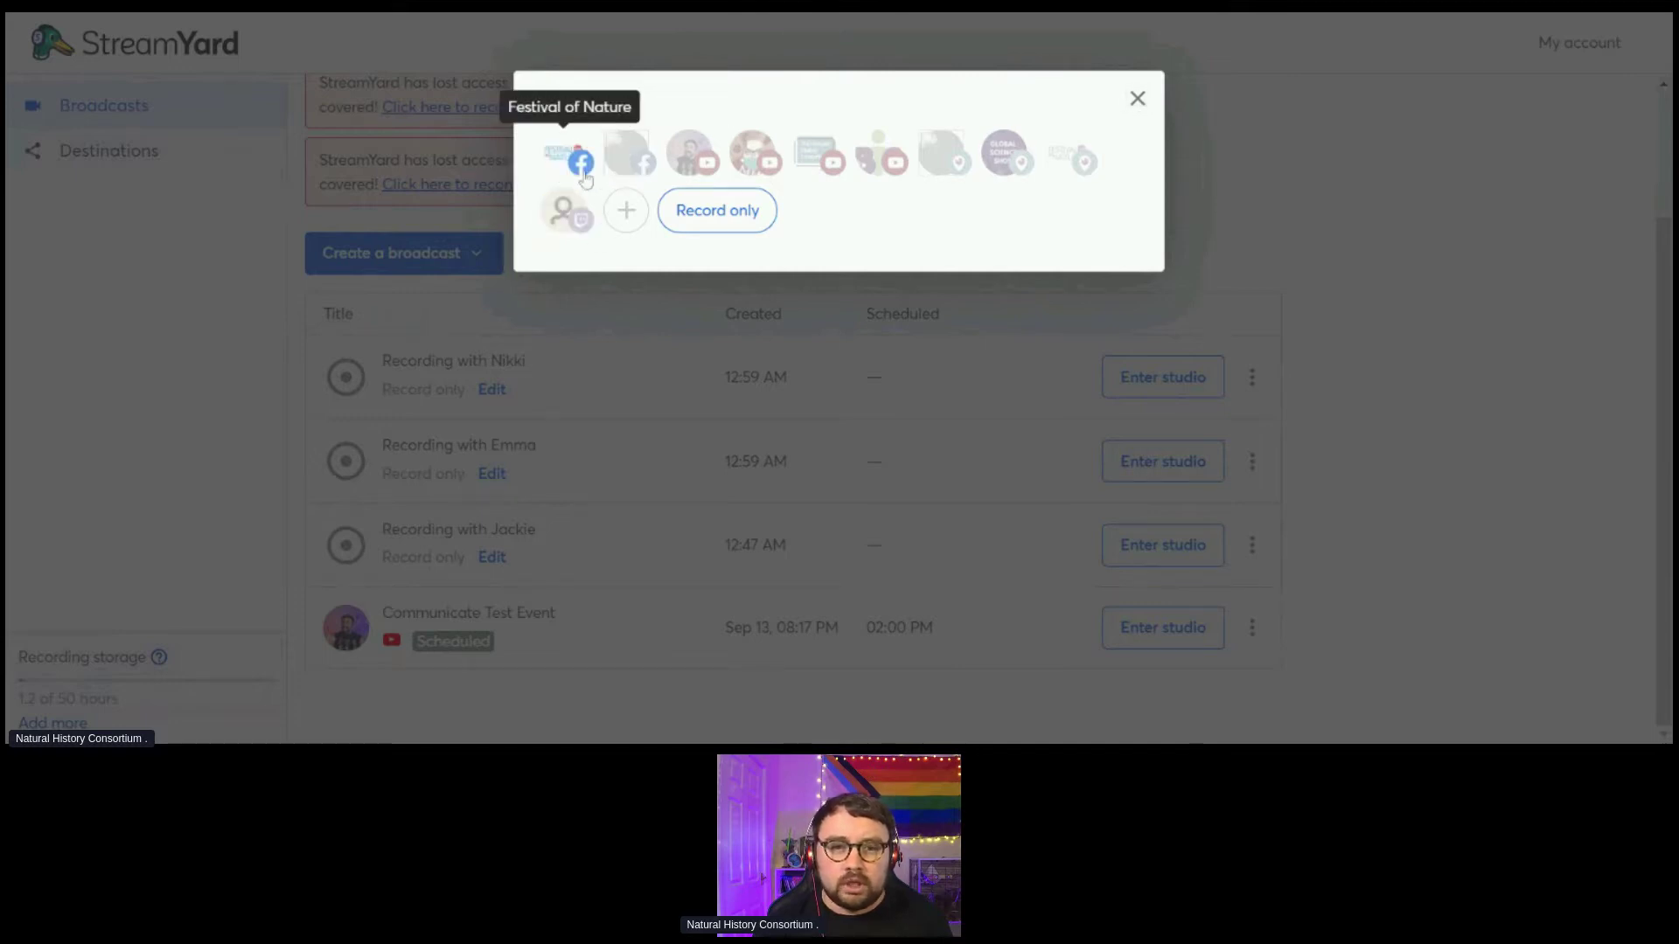
{"action": "left_click", "coordinate": [564, 153]}
{"action": "left_click", "coordinate": [612, 318]}
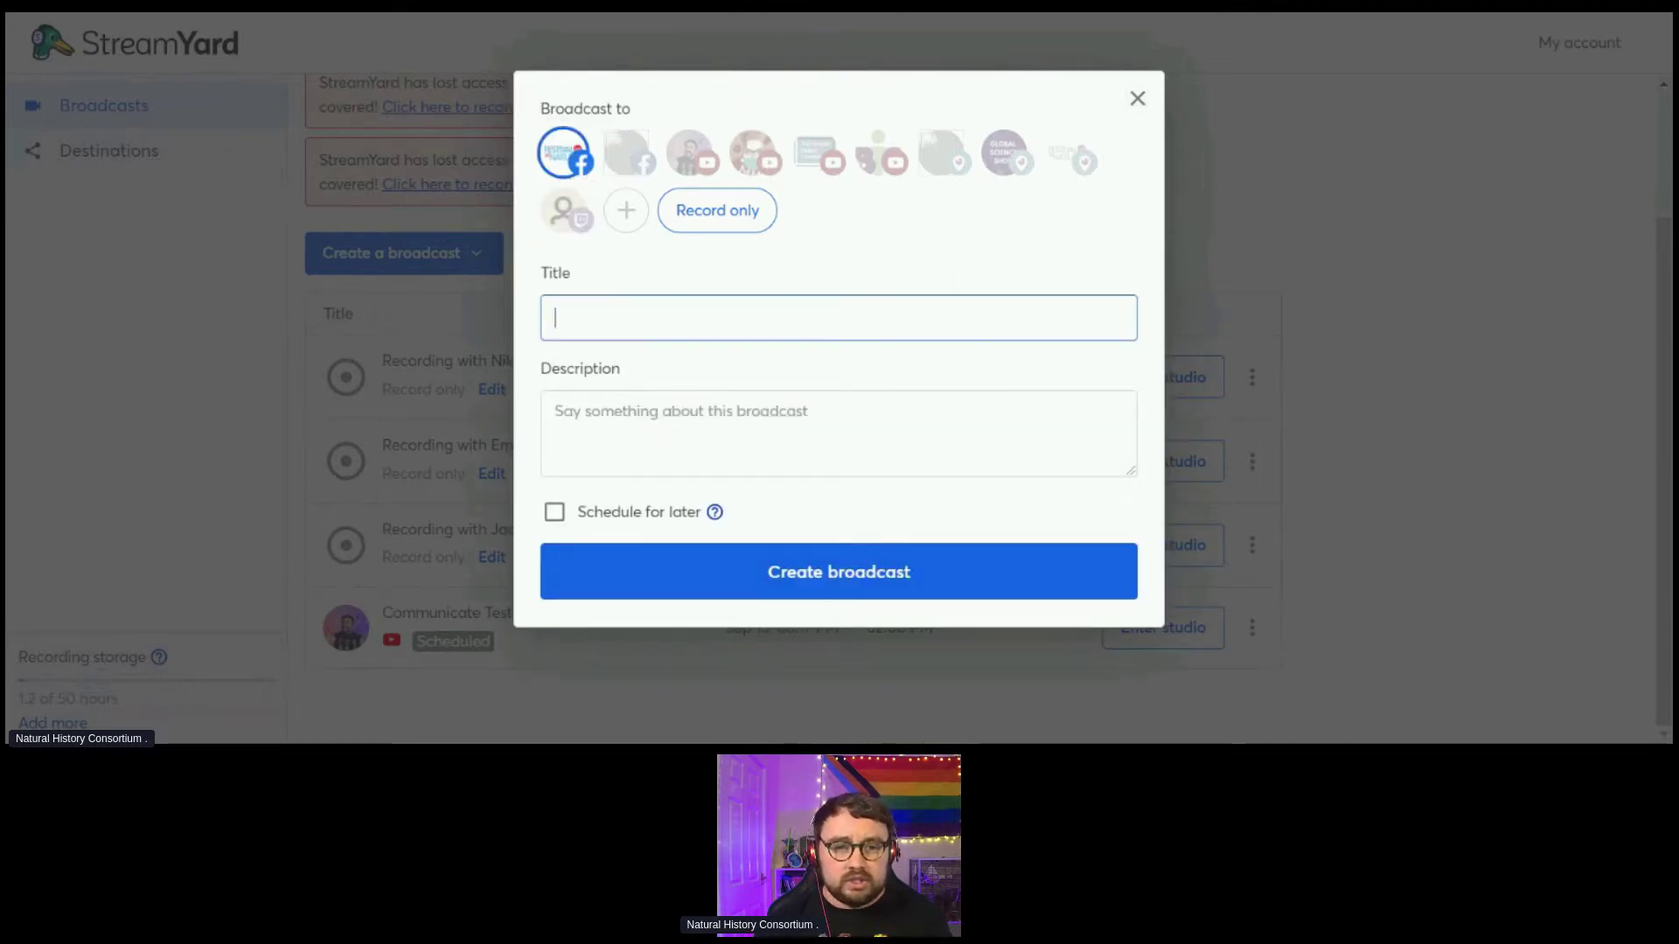
{"action": "type", "text": "Test"}
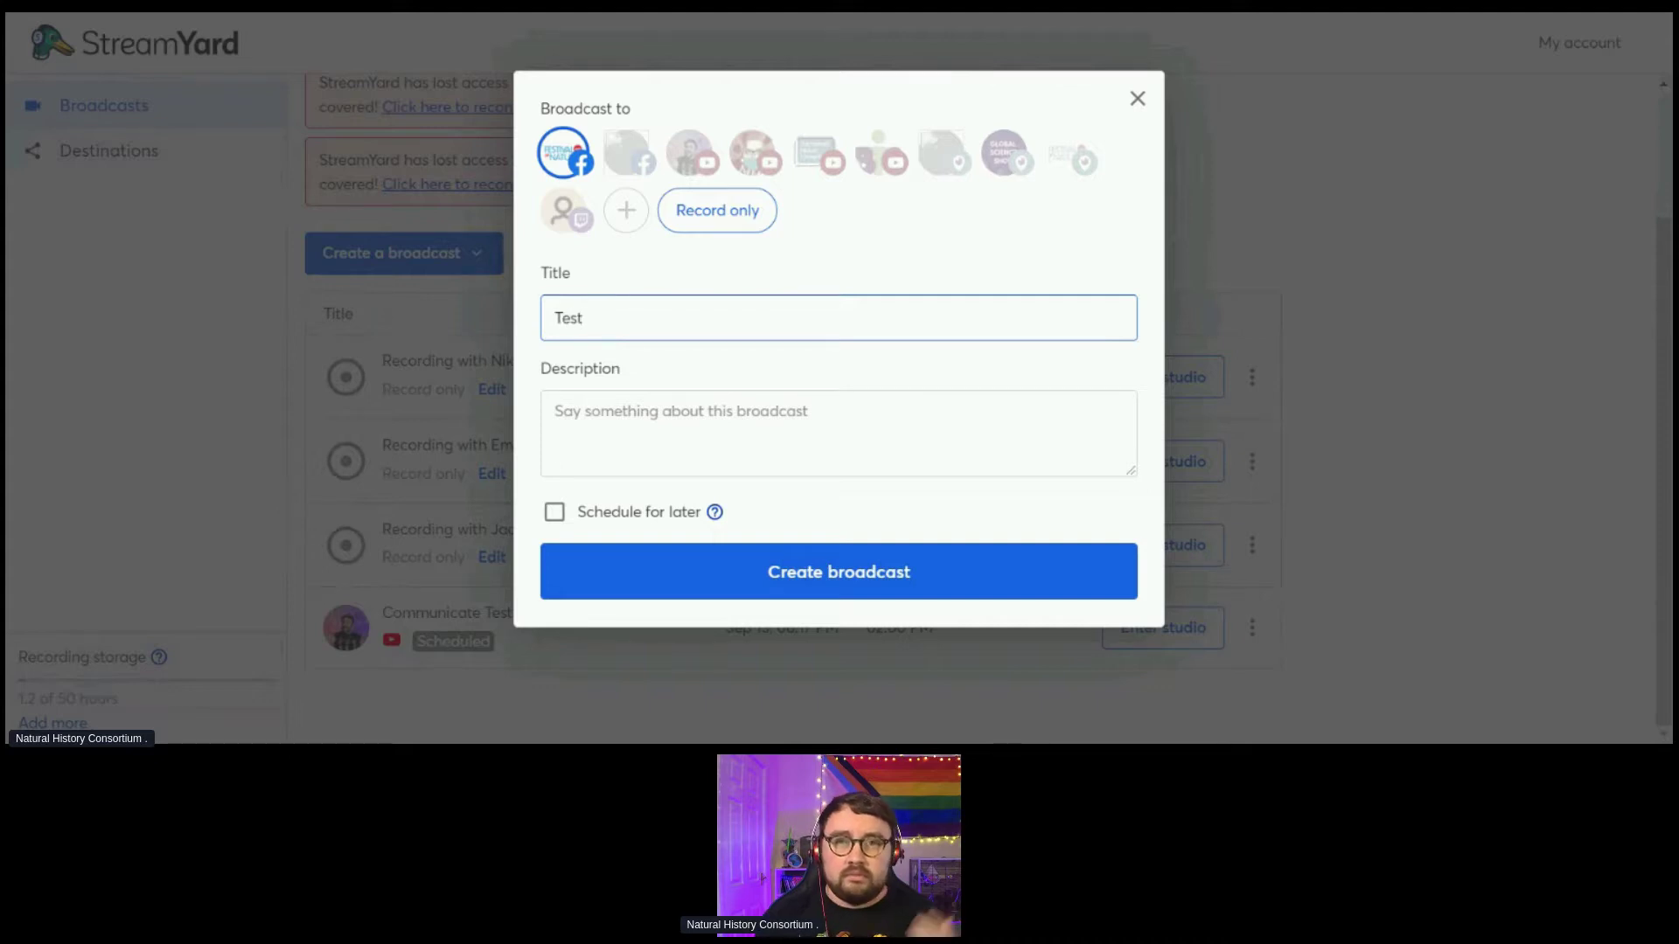
- Leave the description empty, enable scheduling for later and review the thumbnail and start time options
{"action": "left_click", "coordinate": [555, 411]}
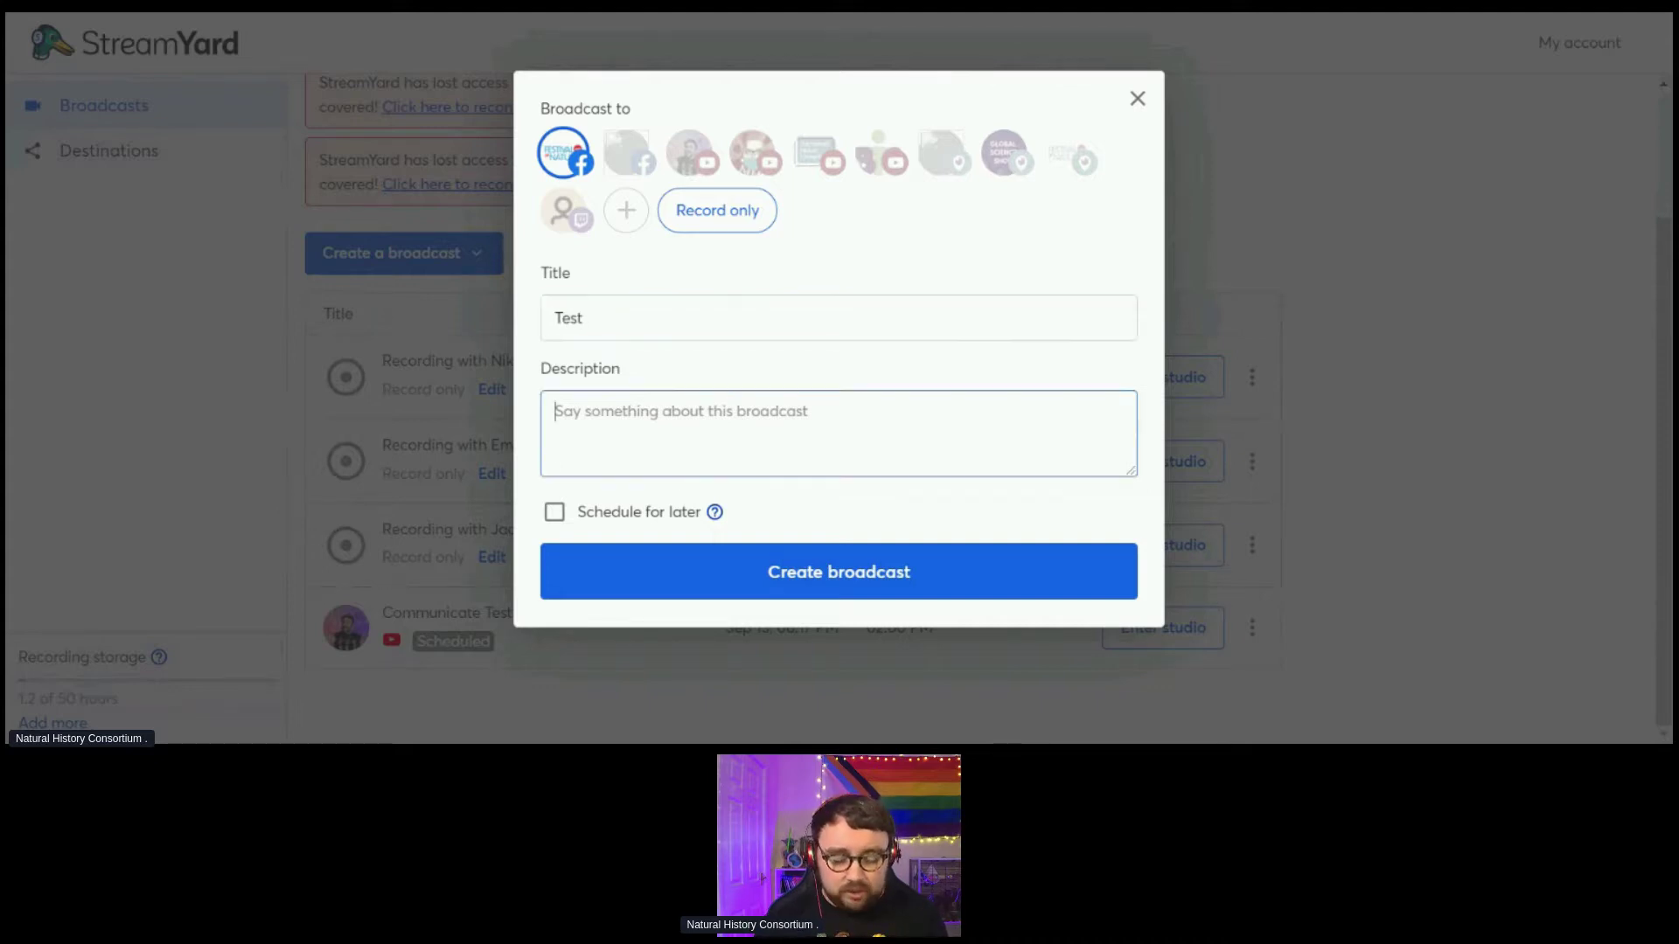
{"action": "left_click", "coordinate": [557, 518]}
{"action": "left_click", "coordinate": [554, 543]}
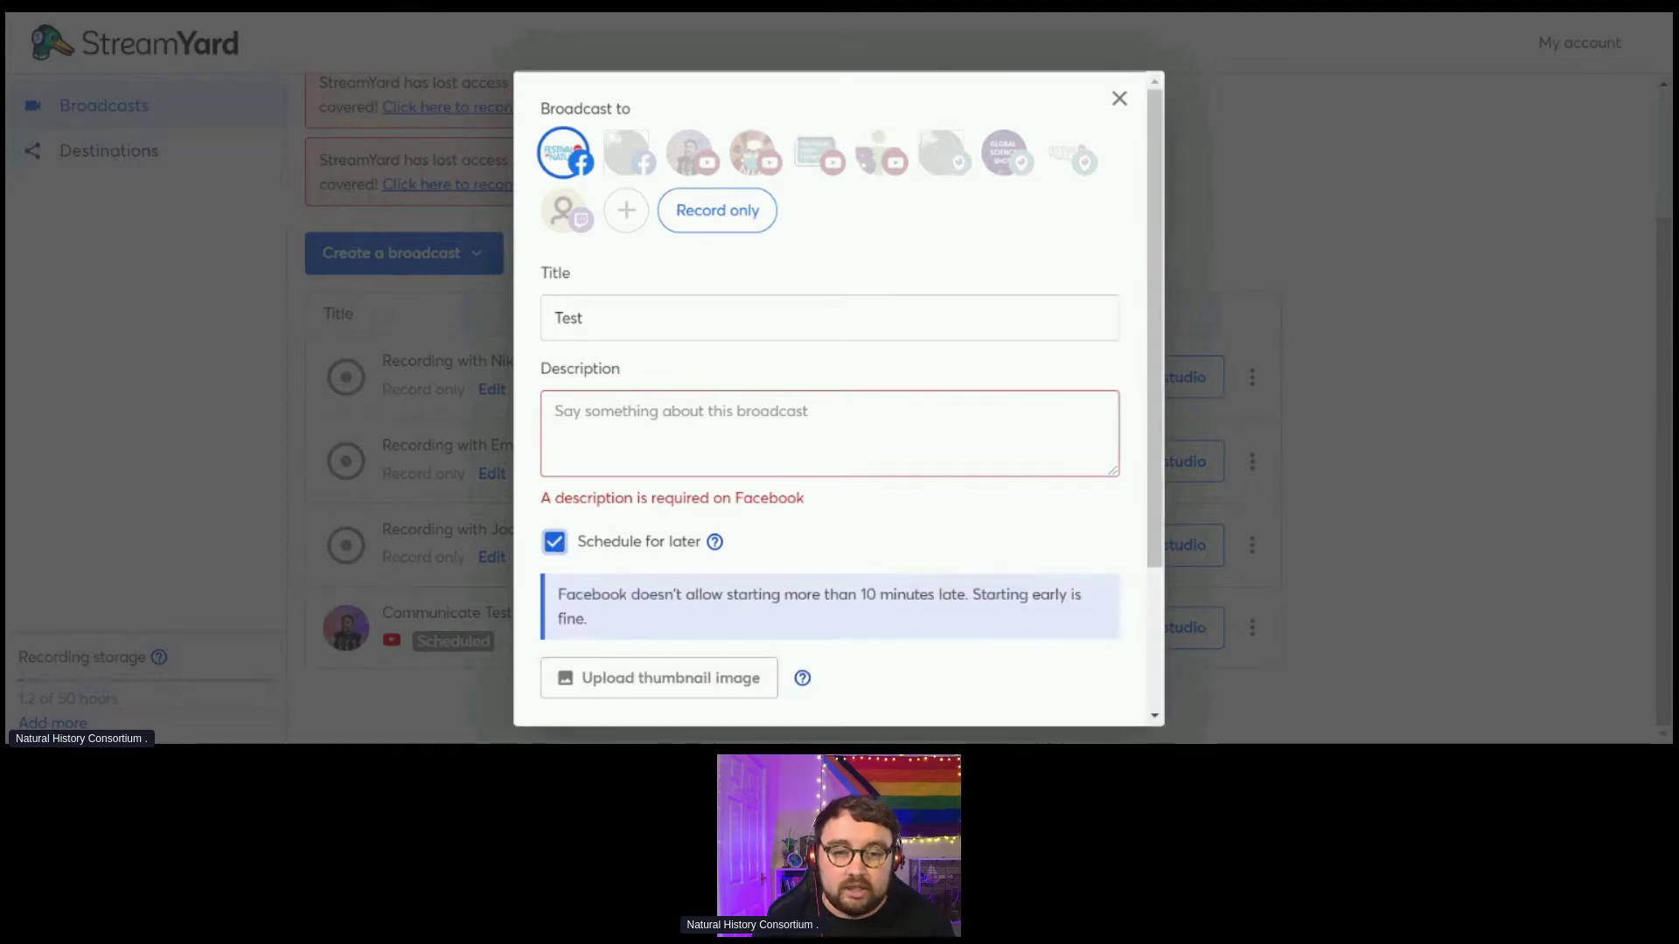
{"action": "scroll", "coordinate": [838, 394], "scroll_direction": "down", "scroll_amount": 3}
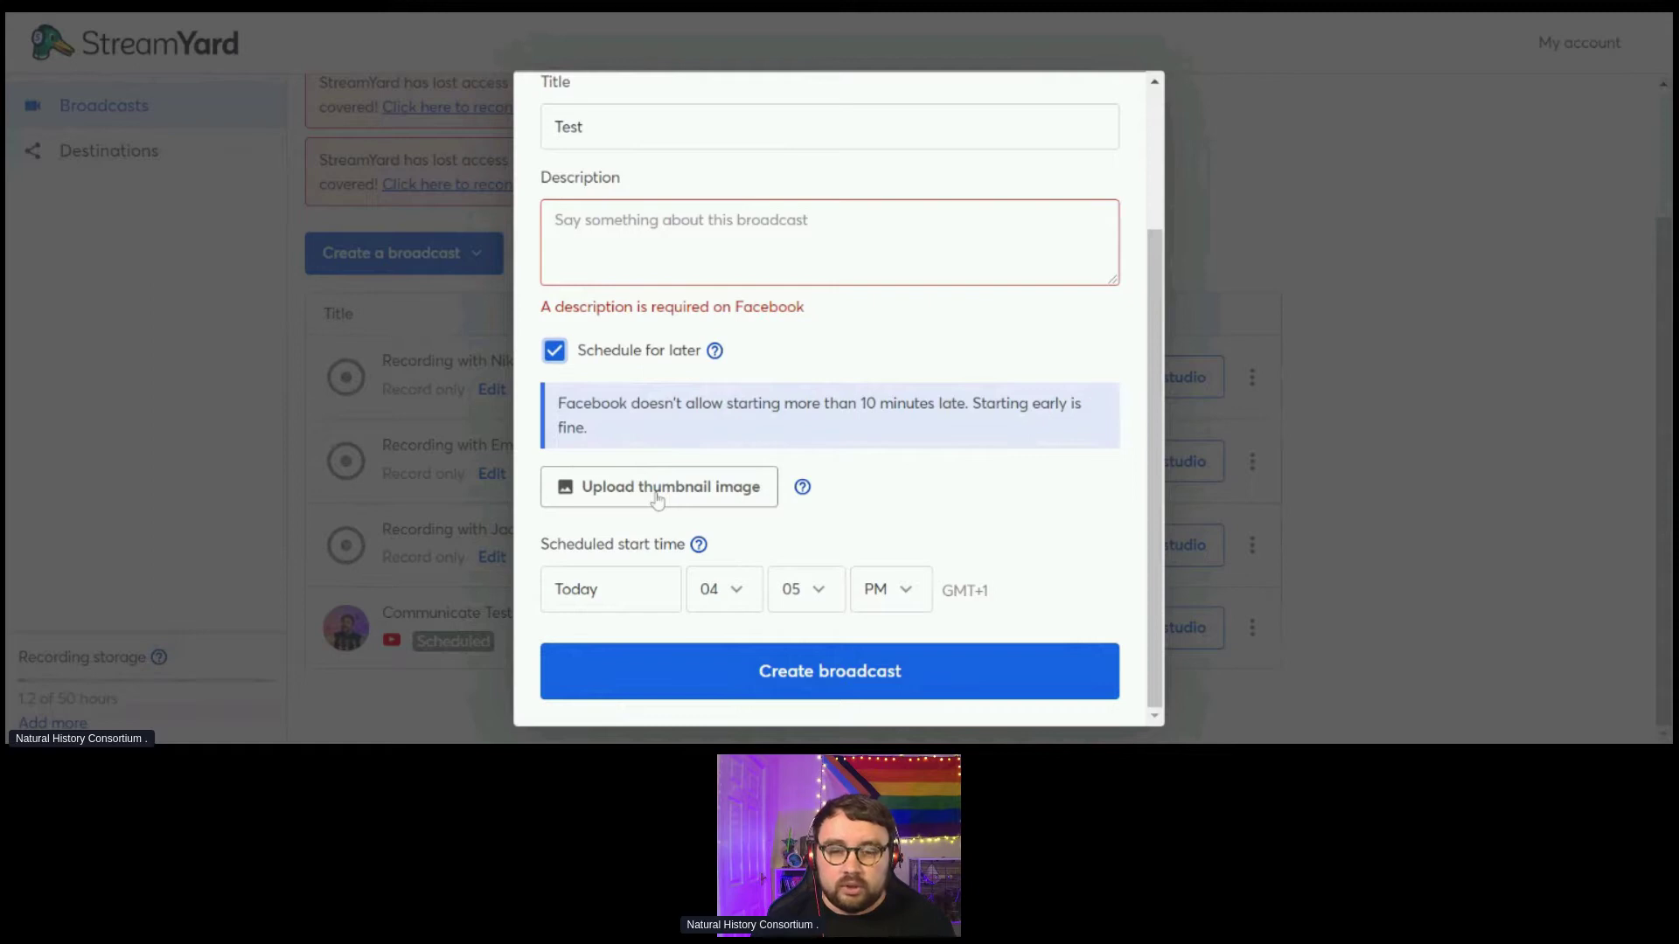
{"action": "left_click_drag", "start_coordinate": [657, 498], "coordinate": [843, 510]}
{"action": "left_click", "coordinate": [848, 511]}
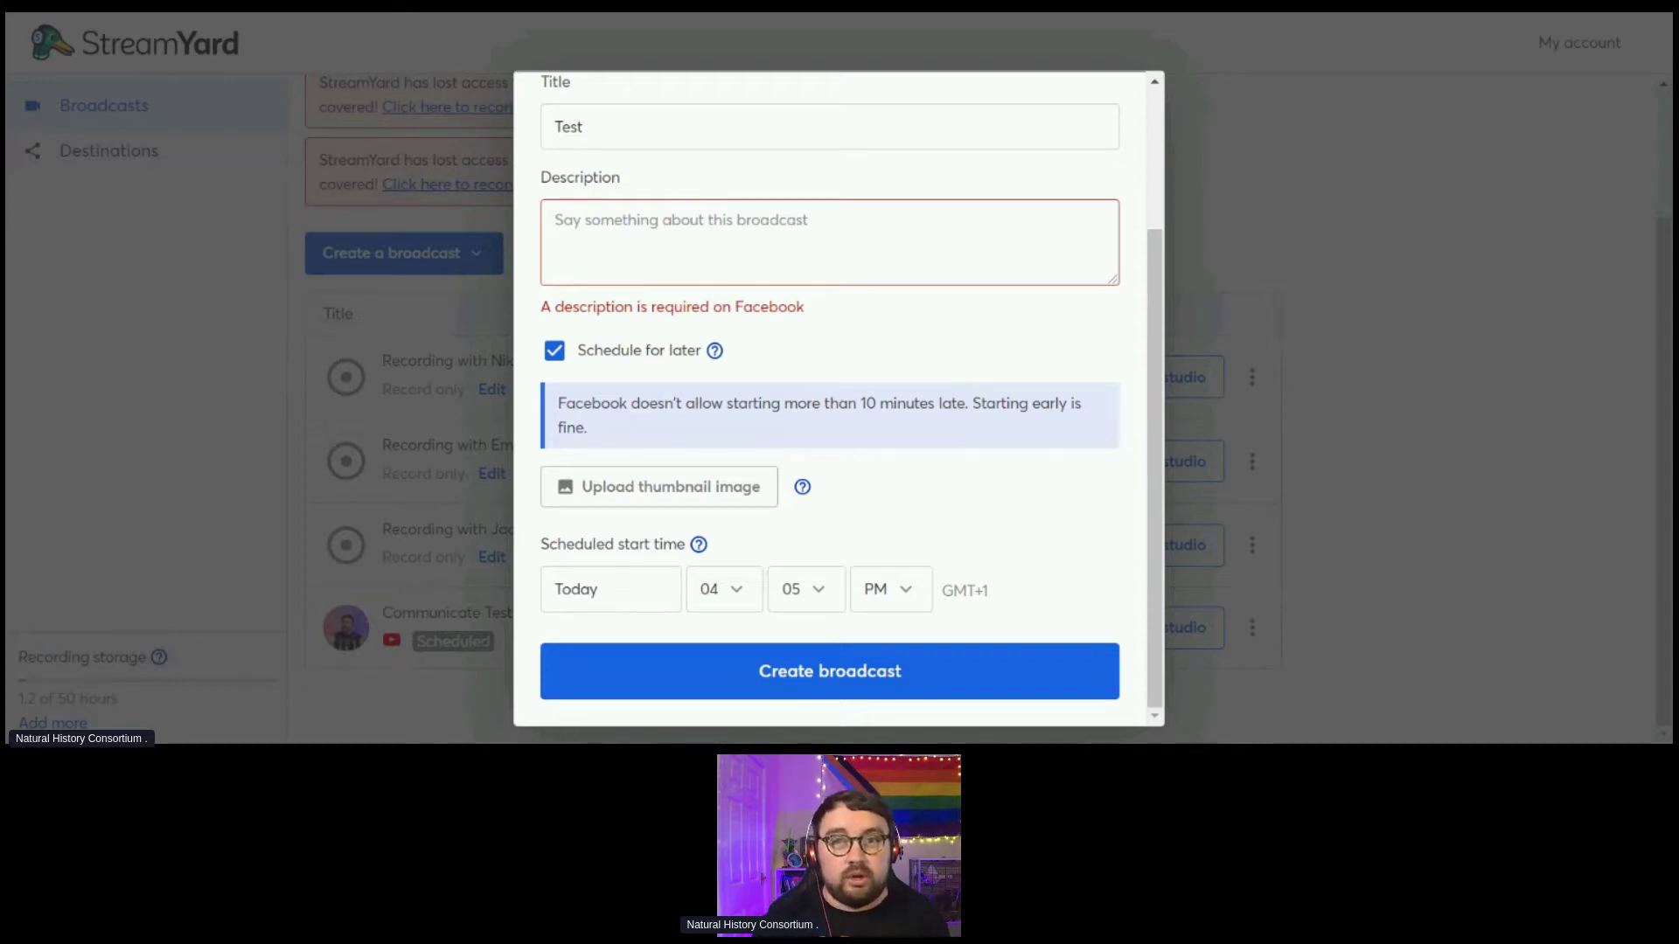
- View the calendar for the scheduled start date and discard the new broadcast form
{"action": "left_click", "coordinate": [598, 589]}
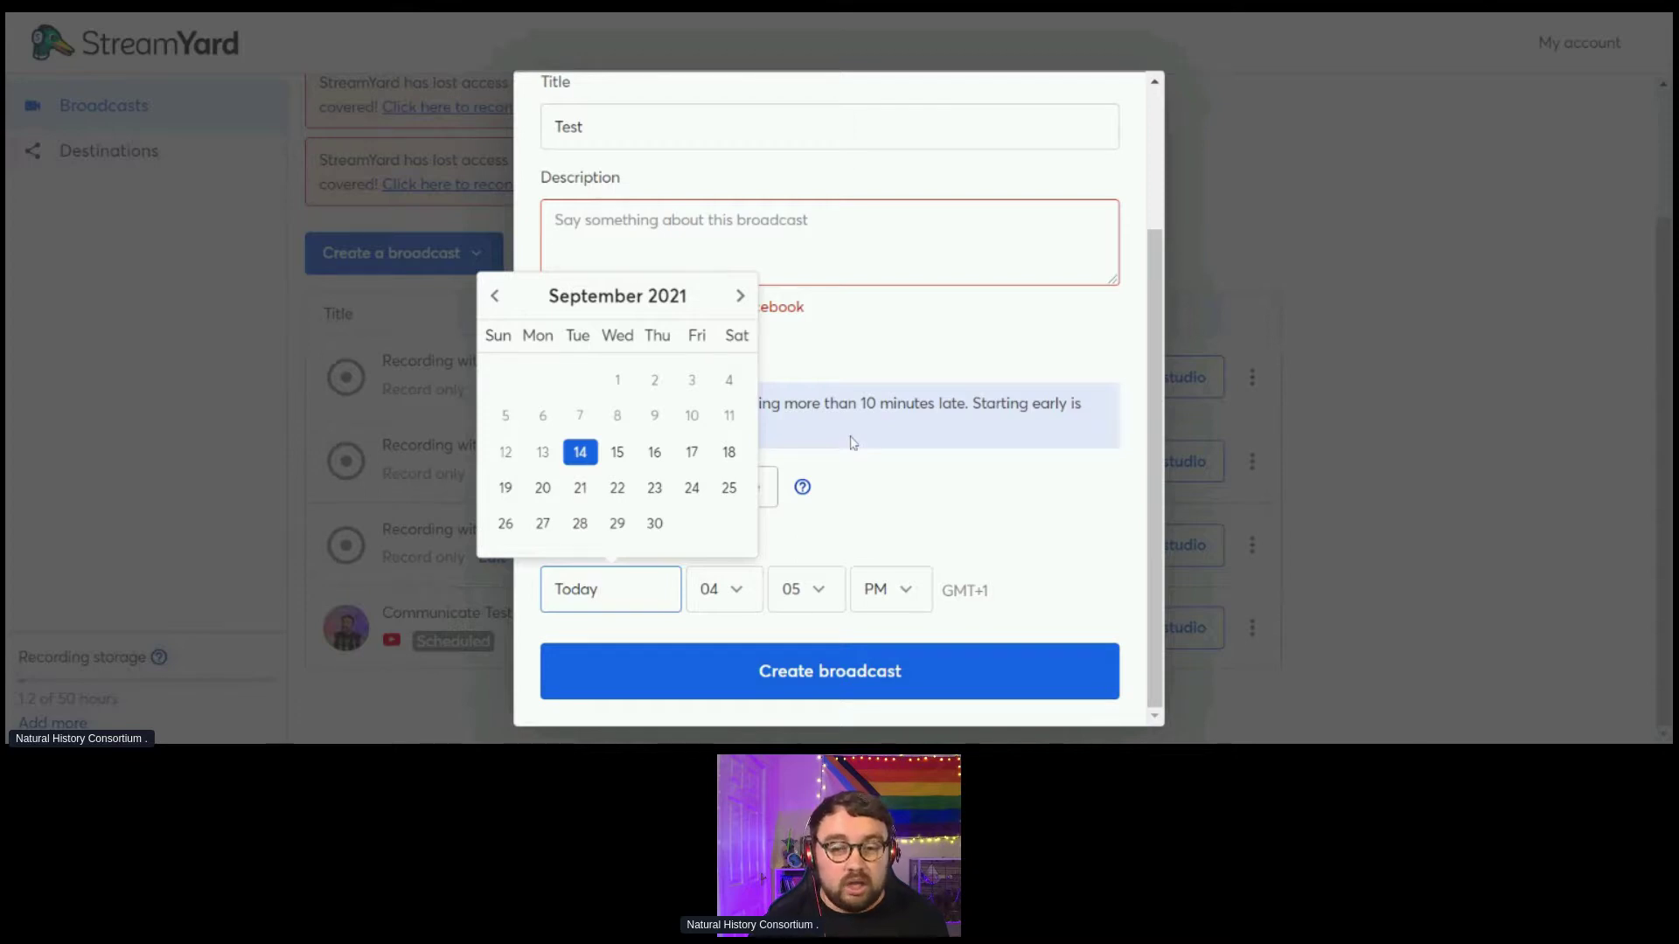
{"action": "left_click", "coordinate": [953, 543]}
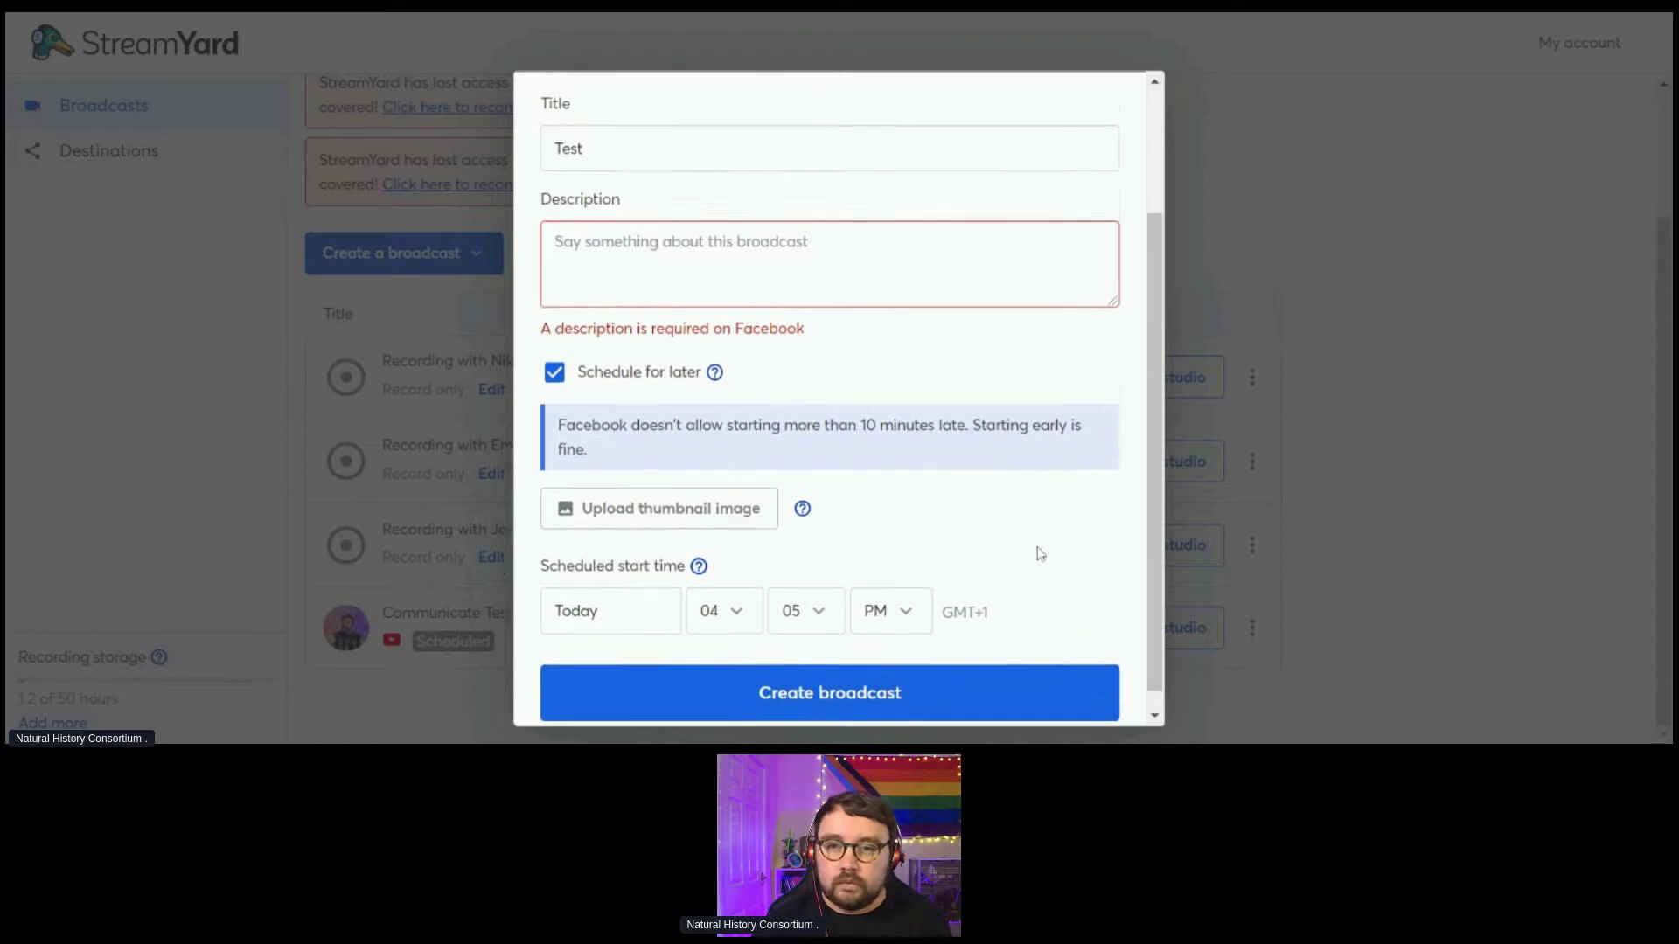
{"action": "scroll", "coordinate": [1038, 551], "scroll_direction": "up", "scroll_amount": 2}
{"action": "scroll", "coordinate": [1038, 543], "scroll_direction": "down", "scroll_amount": 2}
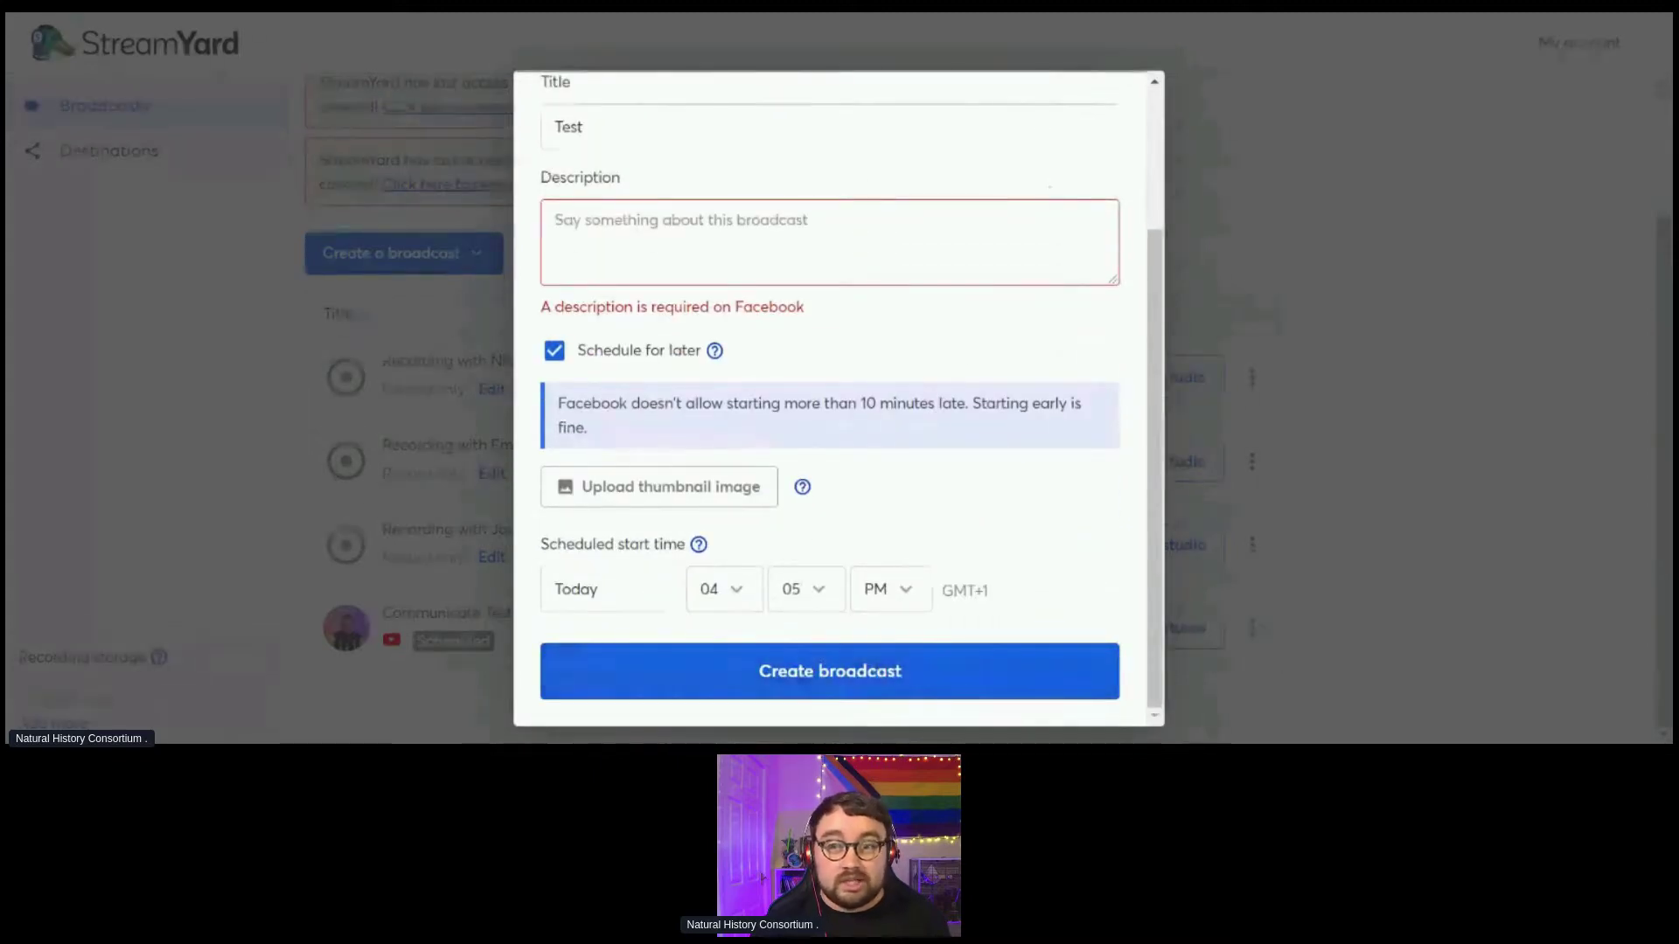
{"action": "scroll", "coordinate": [1121, 182], "scroll_direction": "up", "scroll_amount": 2}
{"action": "left_click", "coordinate": [1120, 99]}
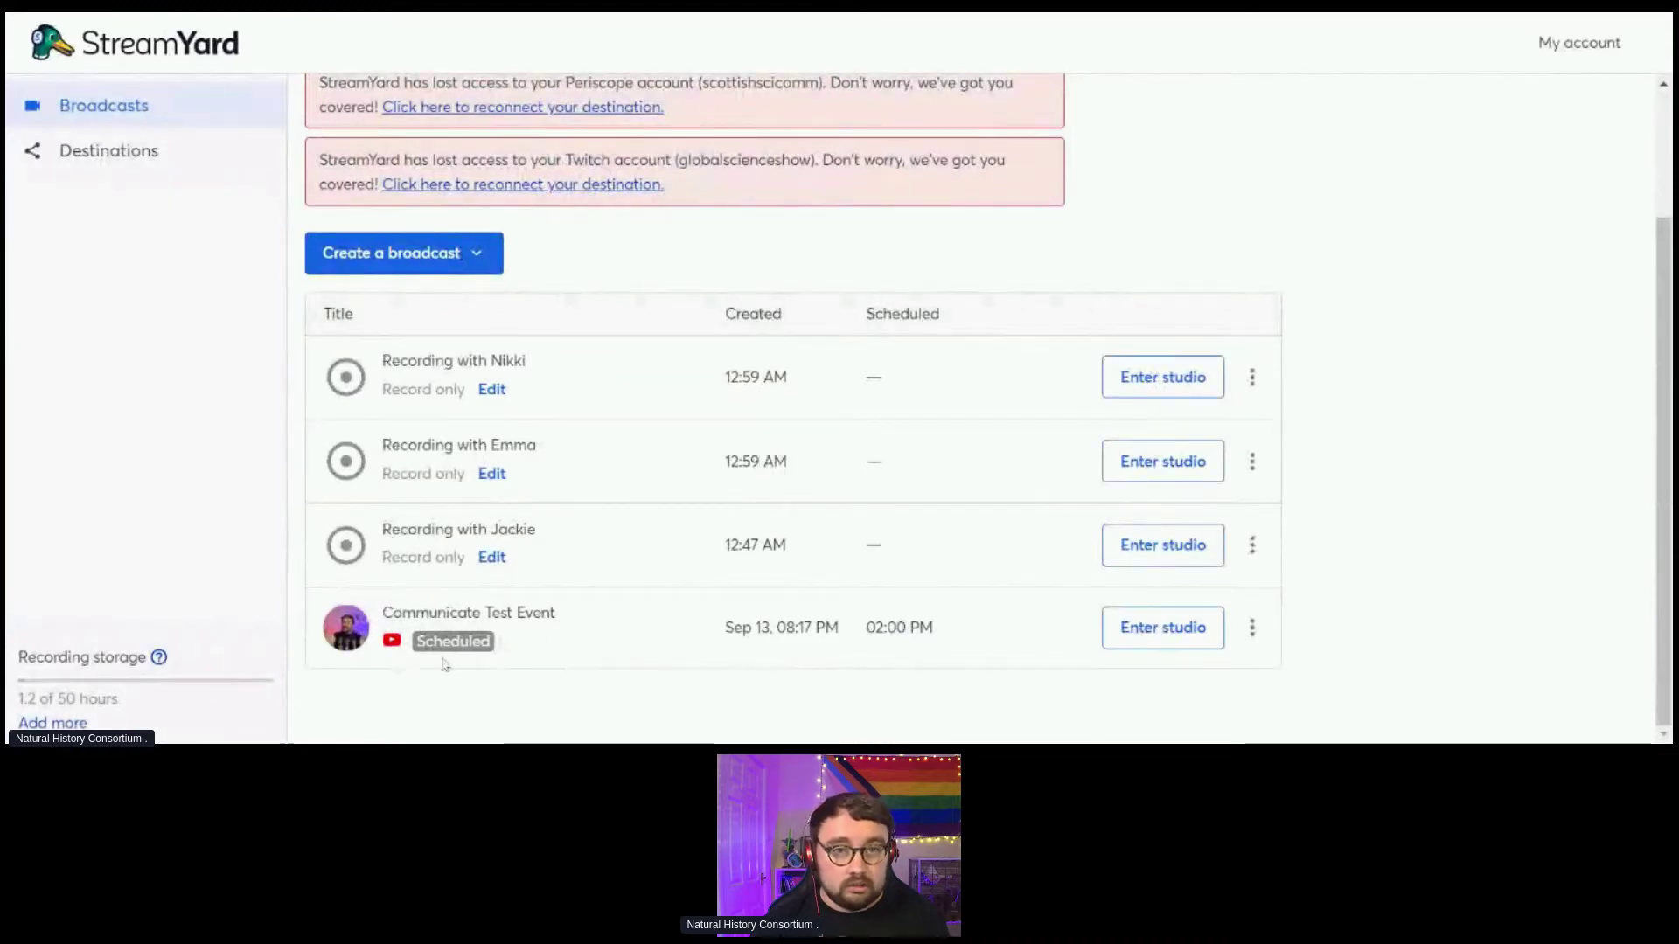
- Open the camera and mic check for Communicate Test Event and examine the camera selection in its settings
{"action": "left_click", "coordinate": [1134, 632]}
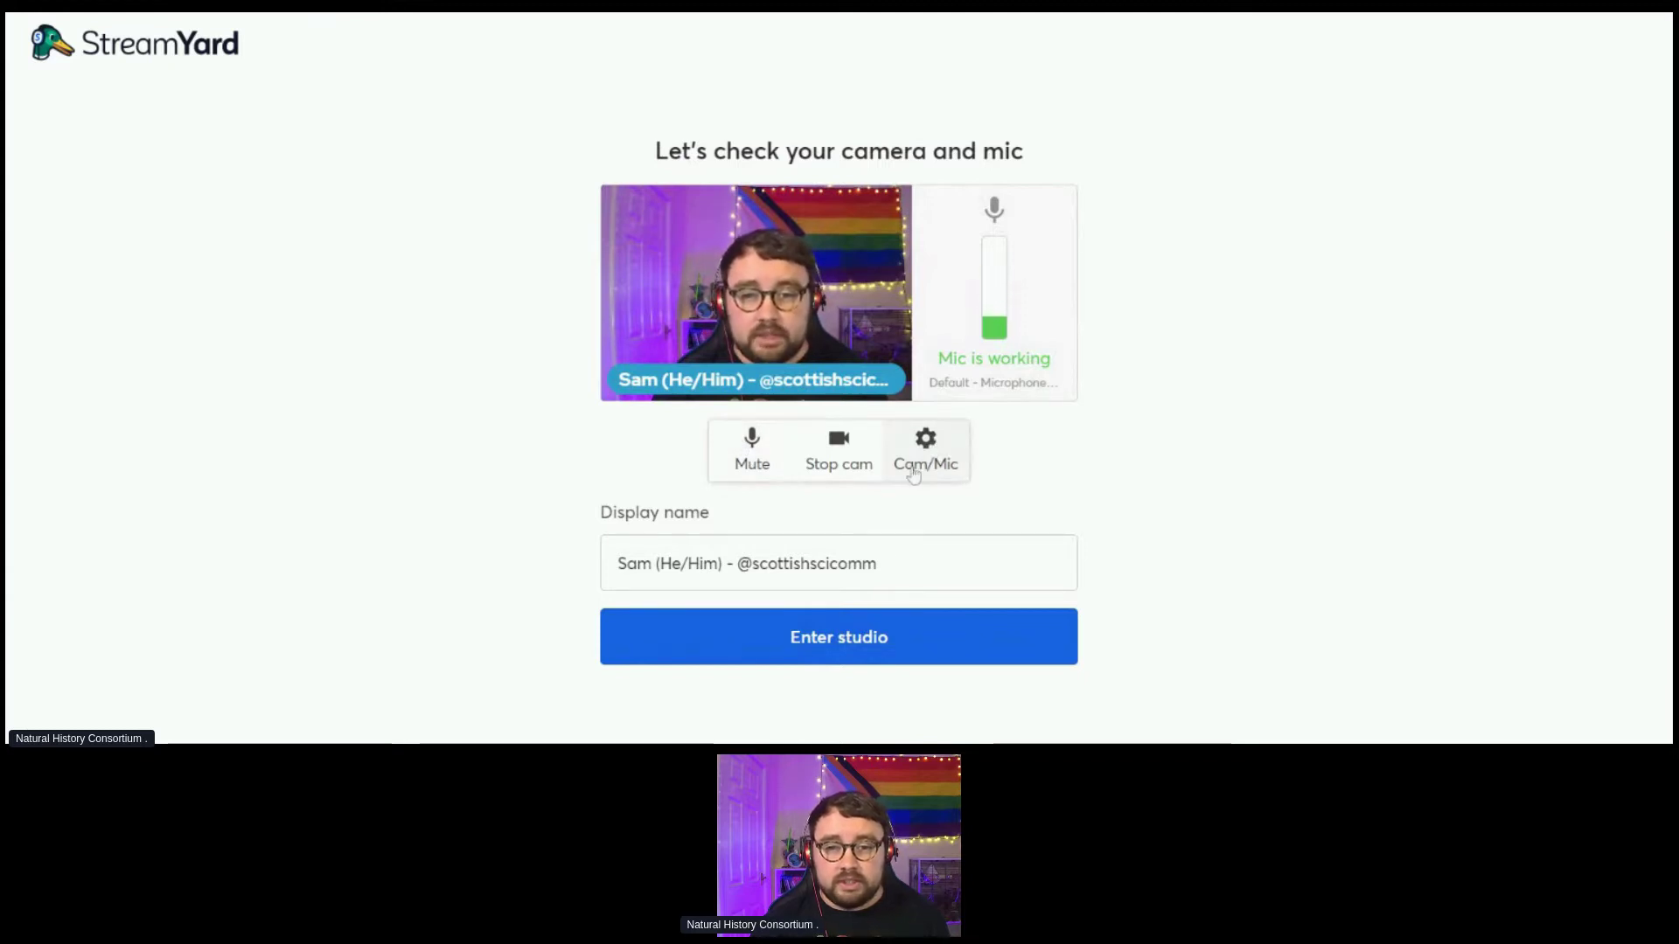
{"action": "left_click", "coordinate": [931, 442]}
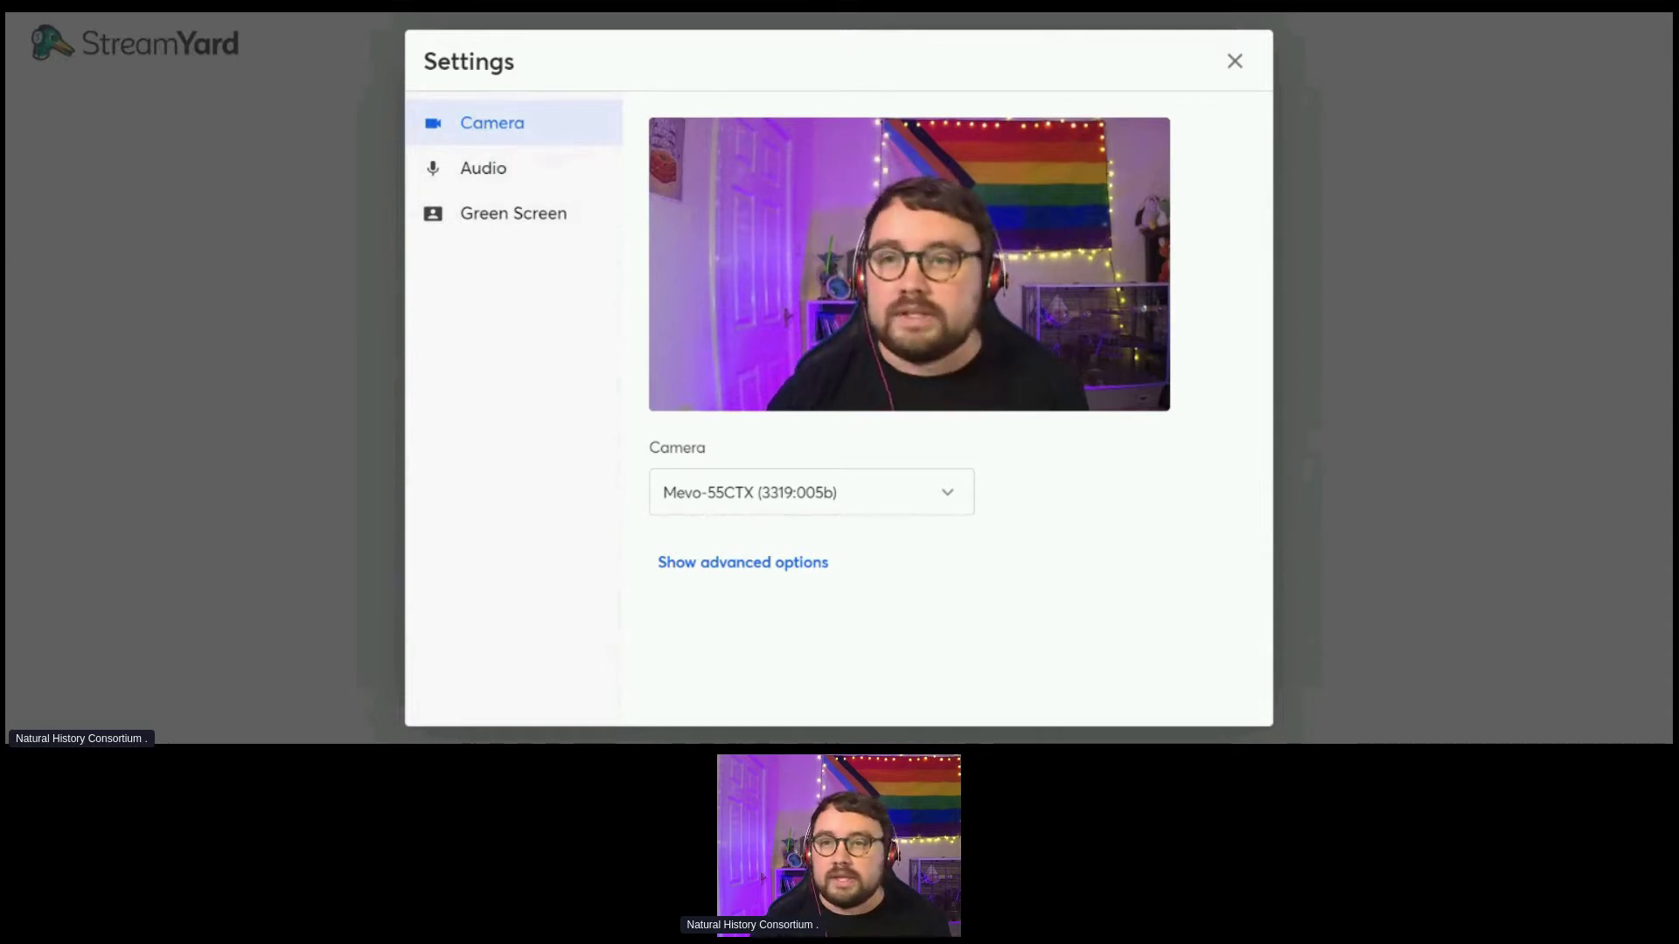
{"action": "key", "text": "Tab"}
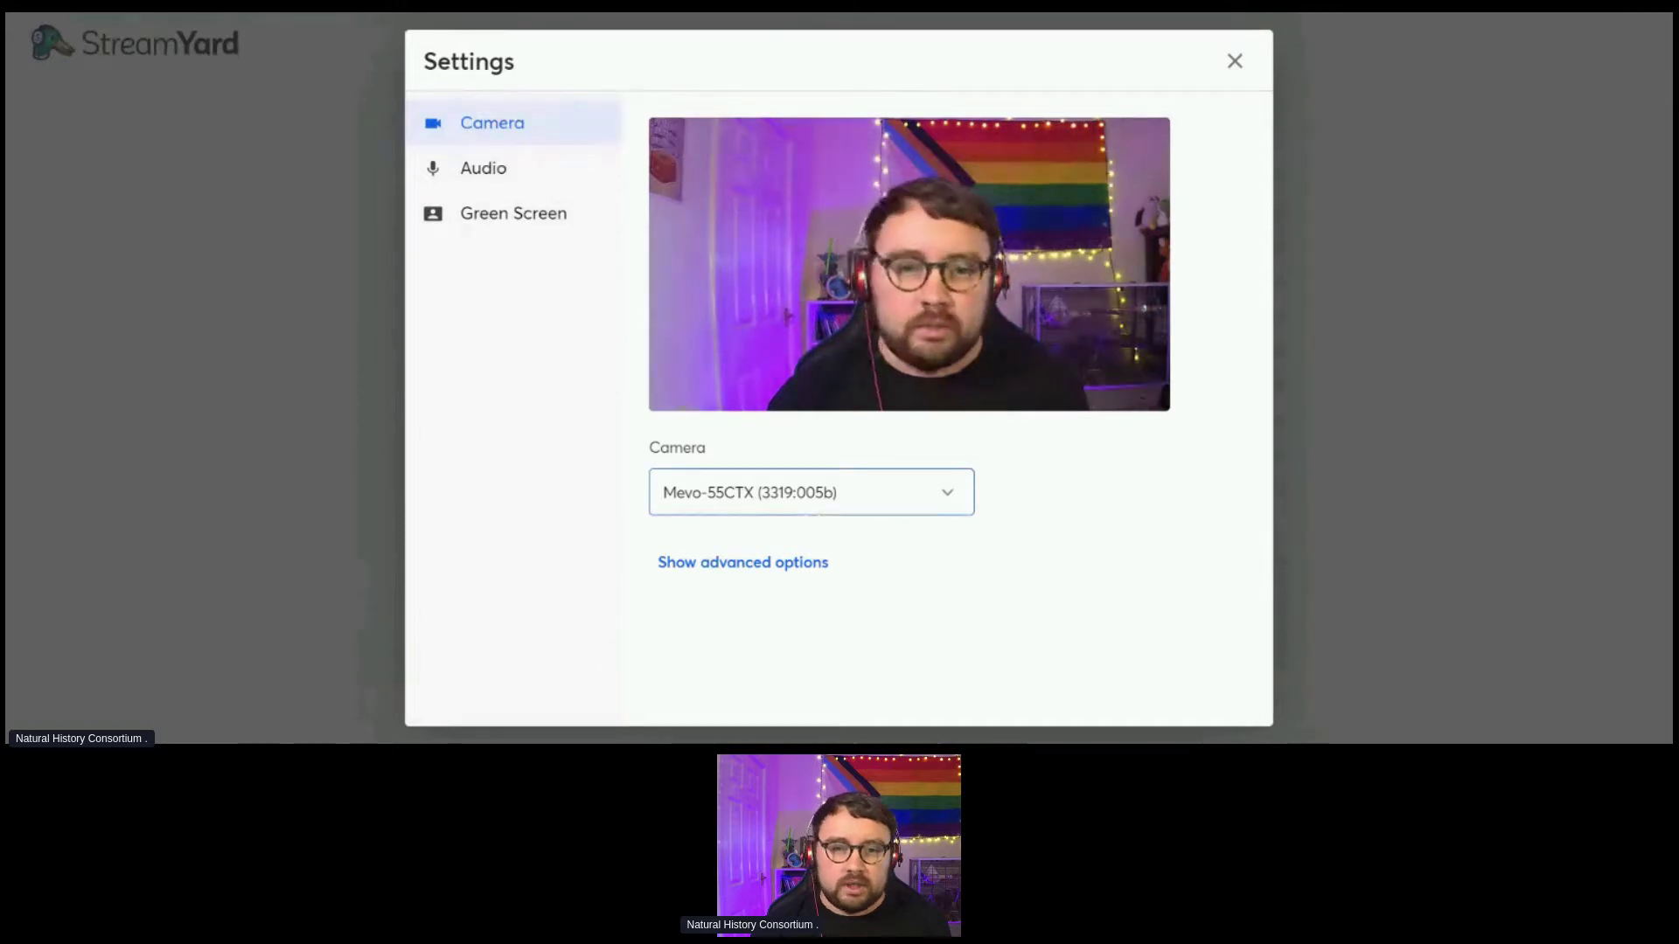
{"action": "key", "text": "Down"}
{"action": "key", "text": "Return"}
{"action": "key", "text": "Tab"}
{"action": "left_click", "coordinate": [1134, 506]}
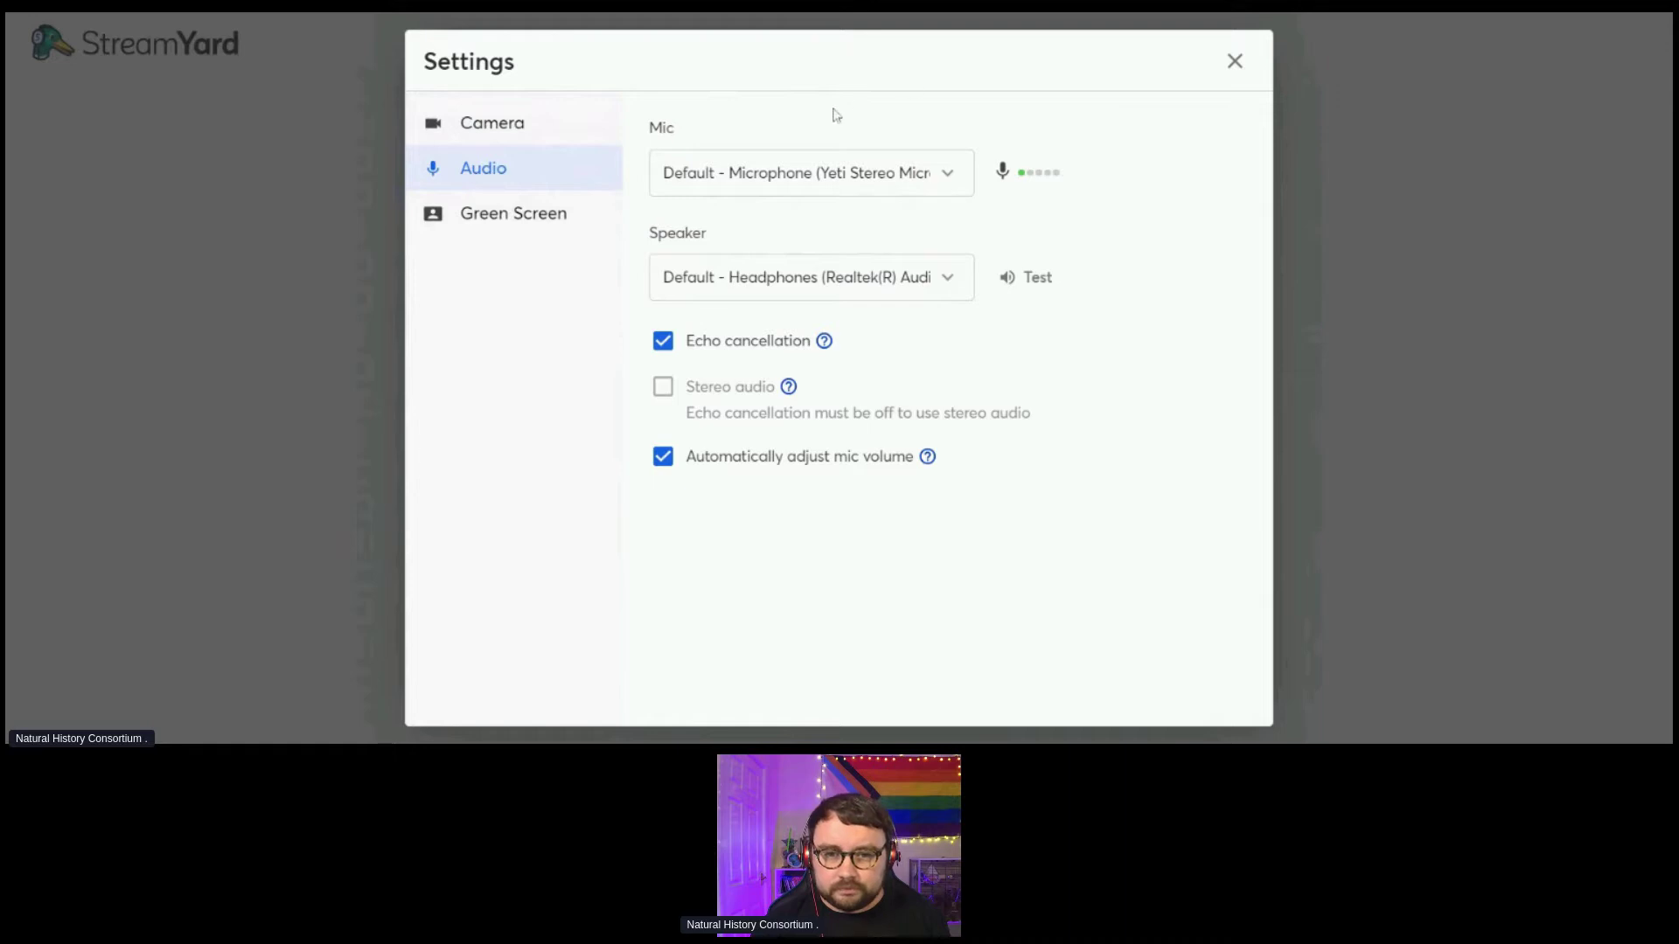
- Test the speaker output and view the green screen virtual backgrounds, closing the settings without changes
{"action": "left_click", "coordinate": [1026, 291]}
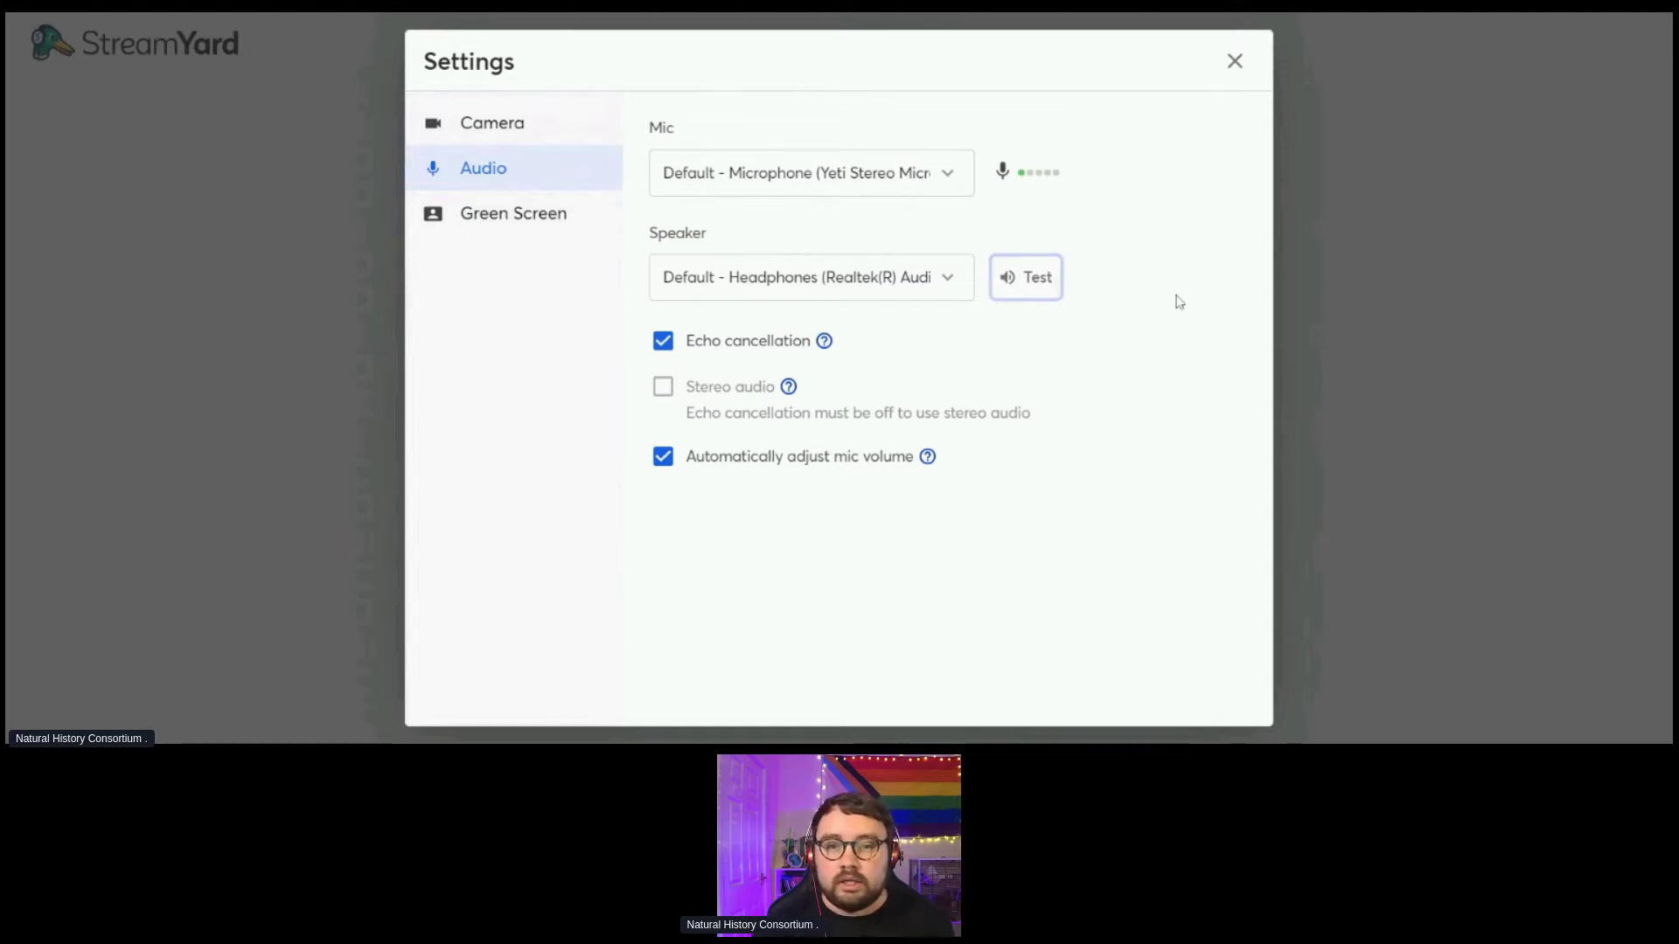
{"action": "left_click", "coordinate": [1240, 68]}
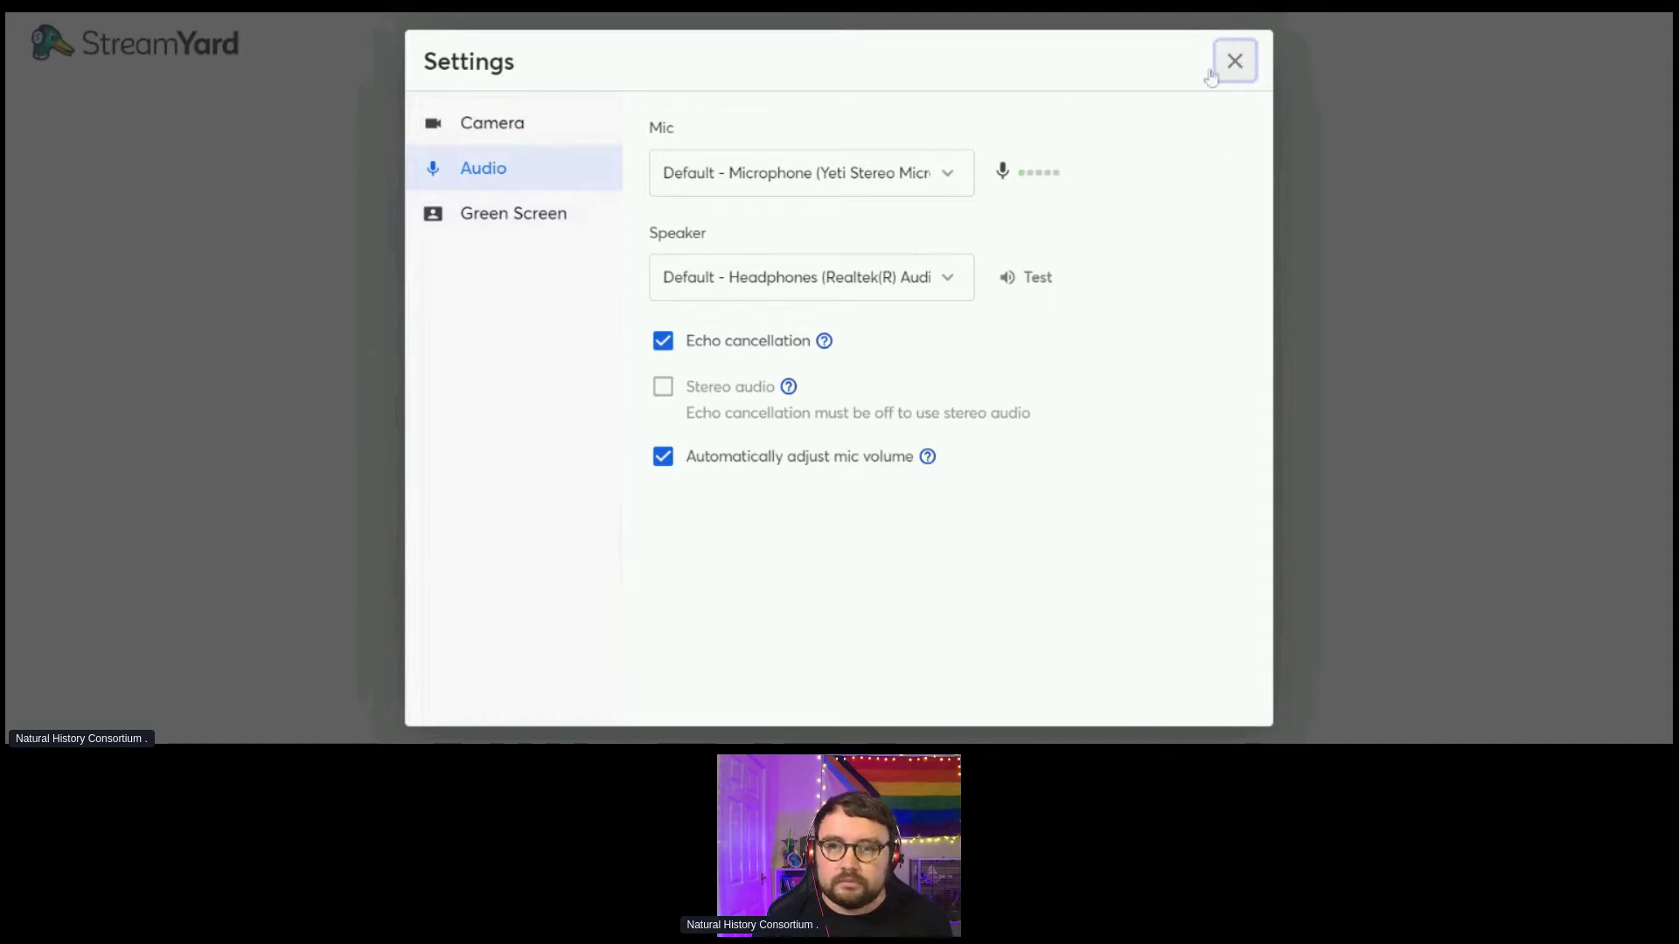
{"action": "left_click", "coordinate": [488, 217]}
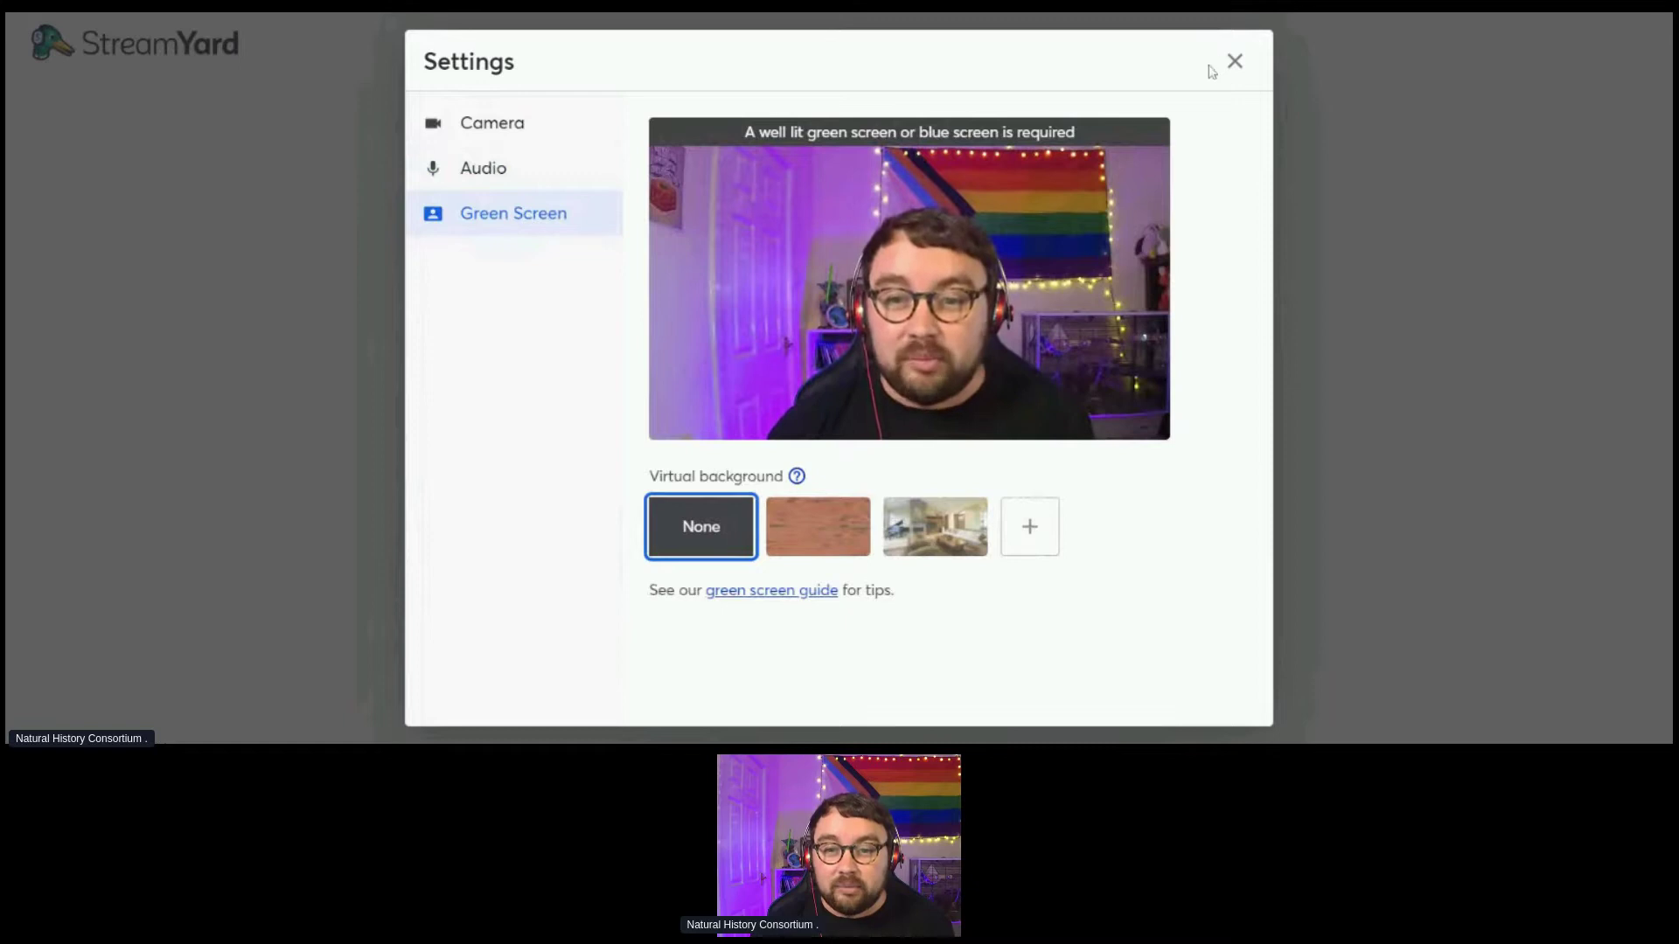
{"action": "left_click", "coordinate": [1235, 63]}
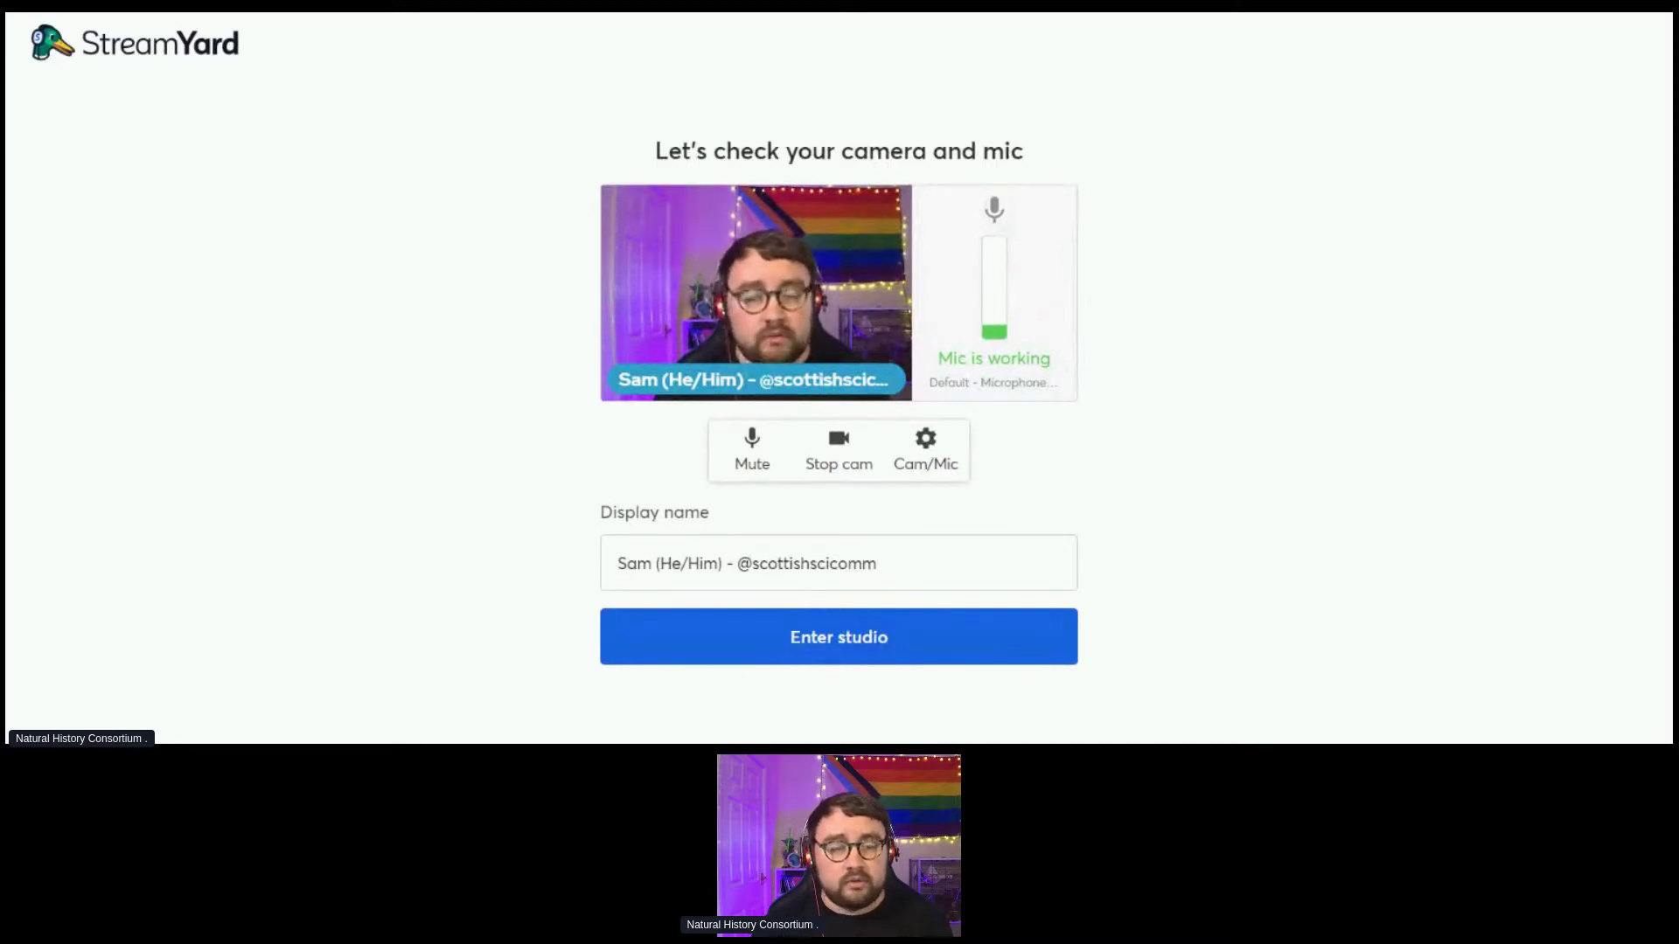
- Enter the studio with the existing display name and dismiss the hint about joining the stream
{"action": "double_click", "coordinate": [806, 563]}
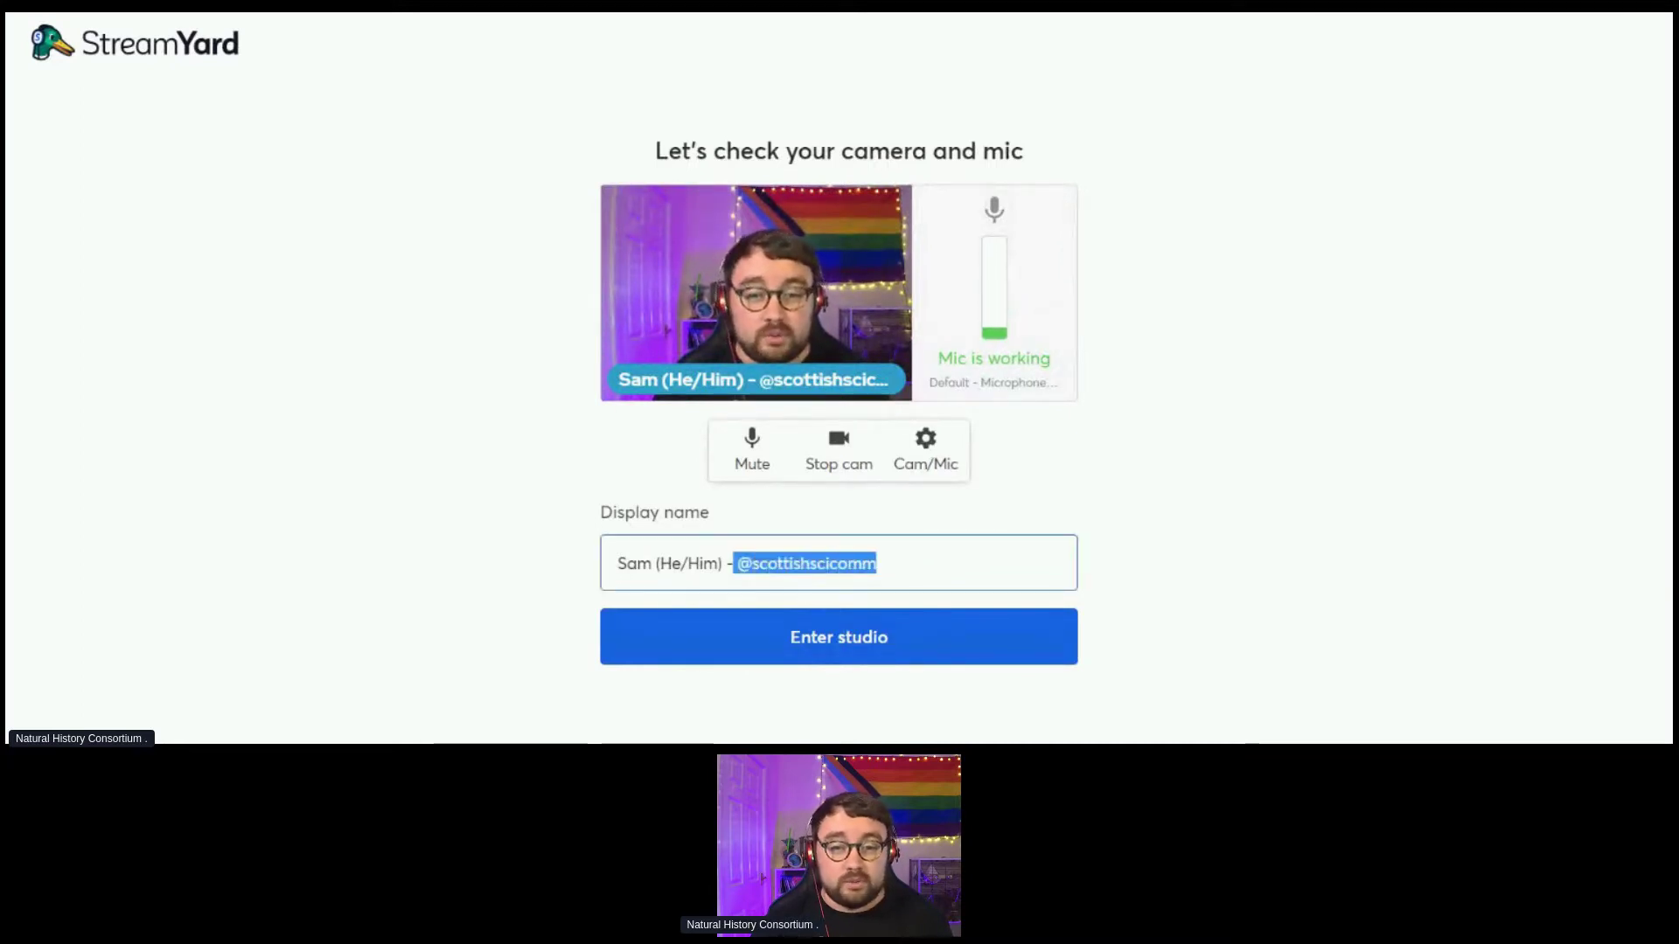
{"action": "left_click", "coordinate": [1210, 525]}
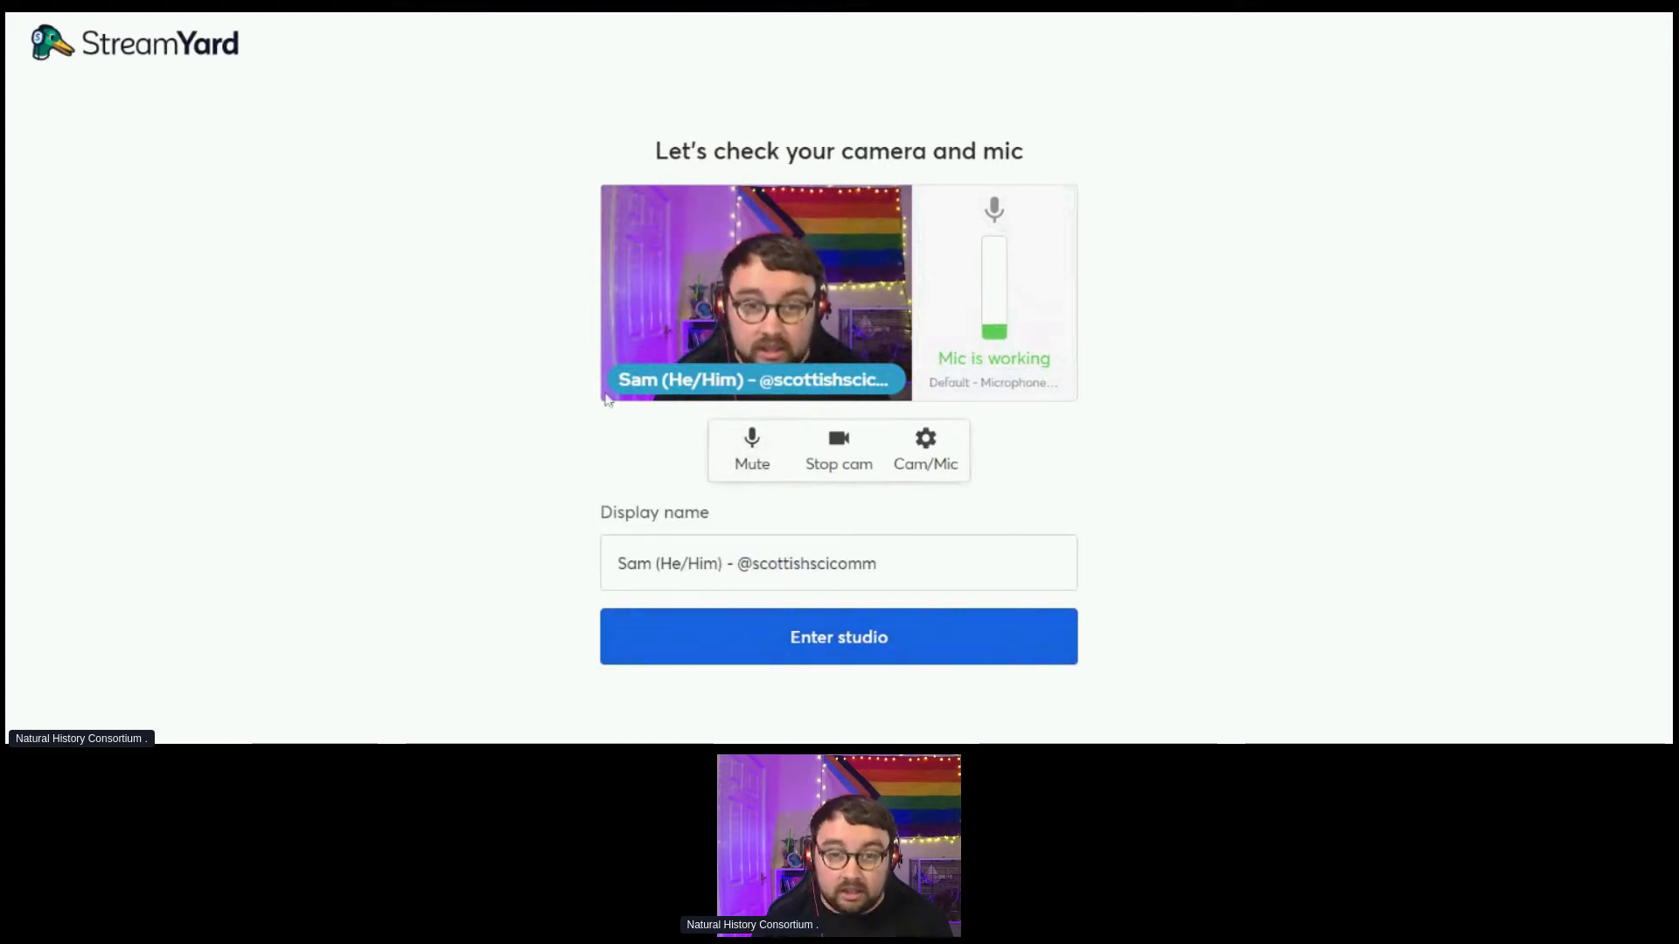
{"action": "left_click", "coordinate": [867, 656]}
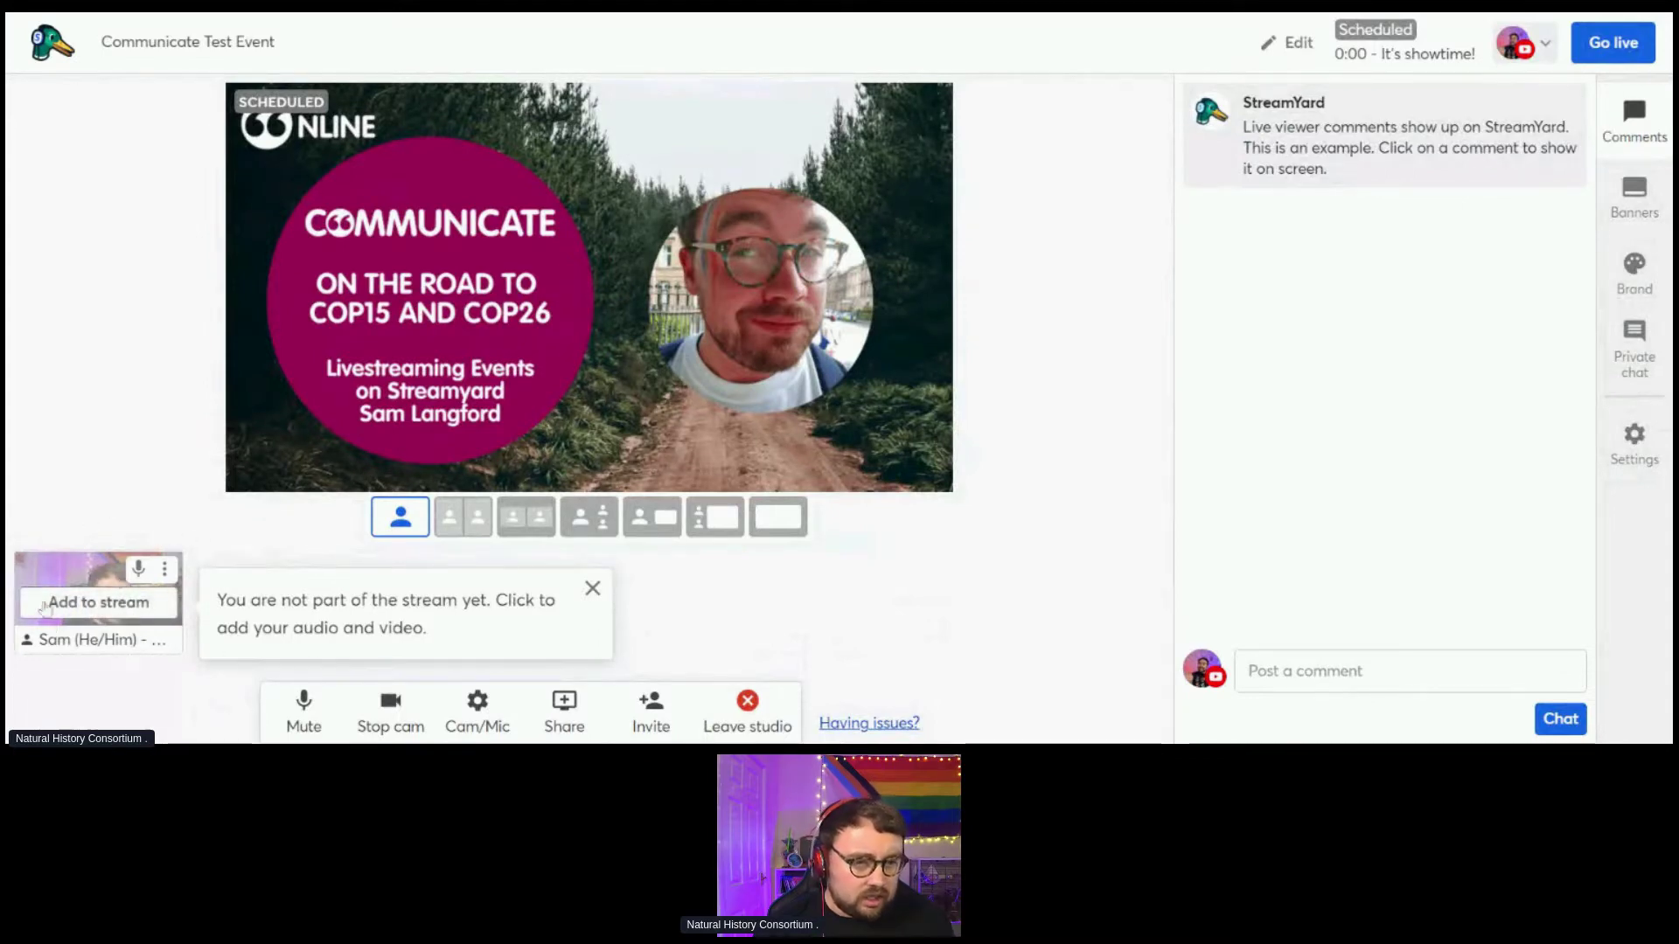
{"action": "left_click", "coordinate": [595, 591]}
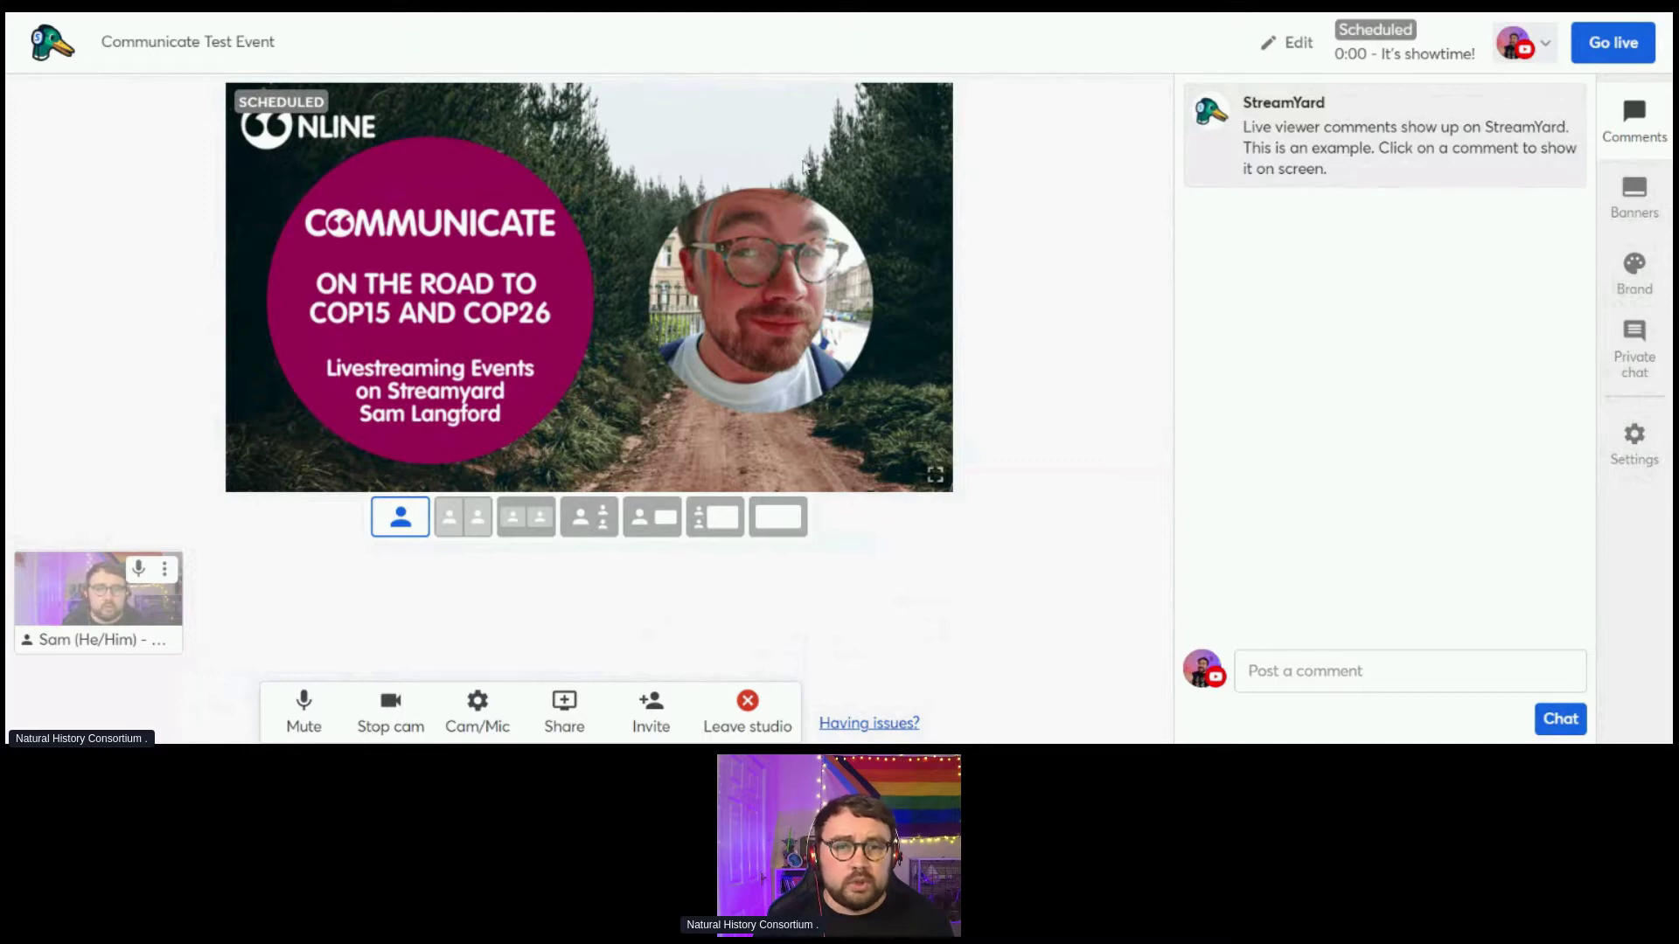
- Check the YouTube destination's options and the broadcast's edit form without changes, and view the scheduled event on YouTube
{"action": "left_click", "coordinate": [1524, 42]}
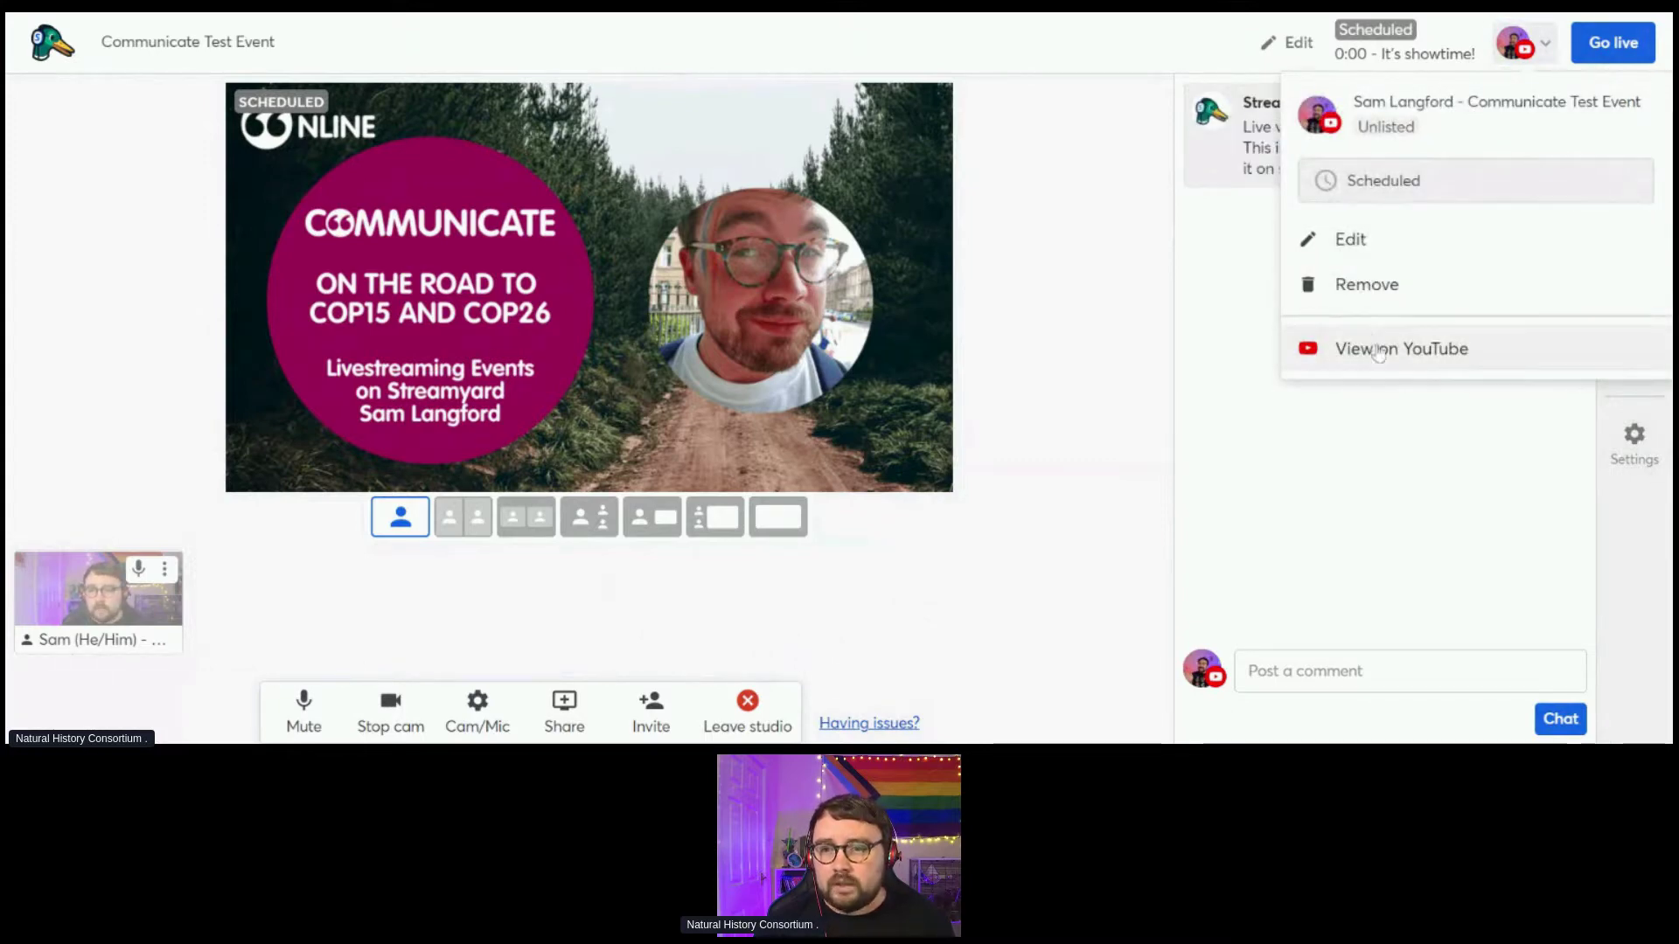
{"action": "left_click", "coordinate": [1309, 49]}
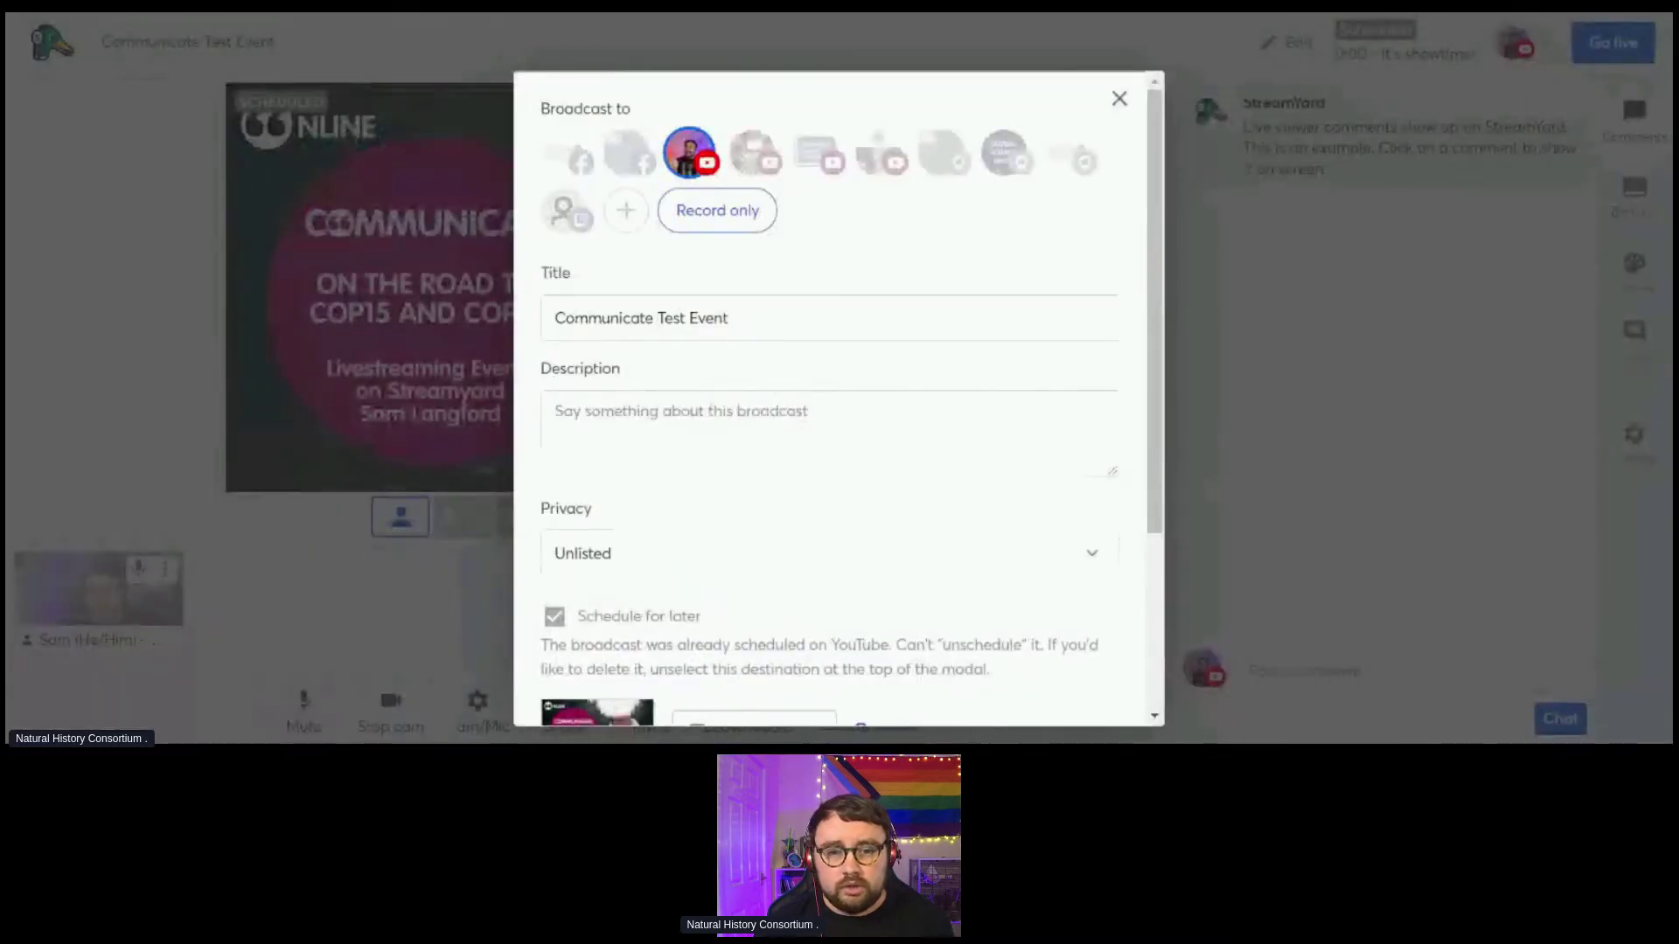
{"action": "left_click", "coordinate": [1122, 98]}
{"action": "left_click", "coordinate": [1517, 45]}
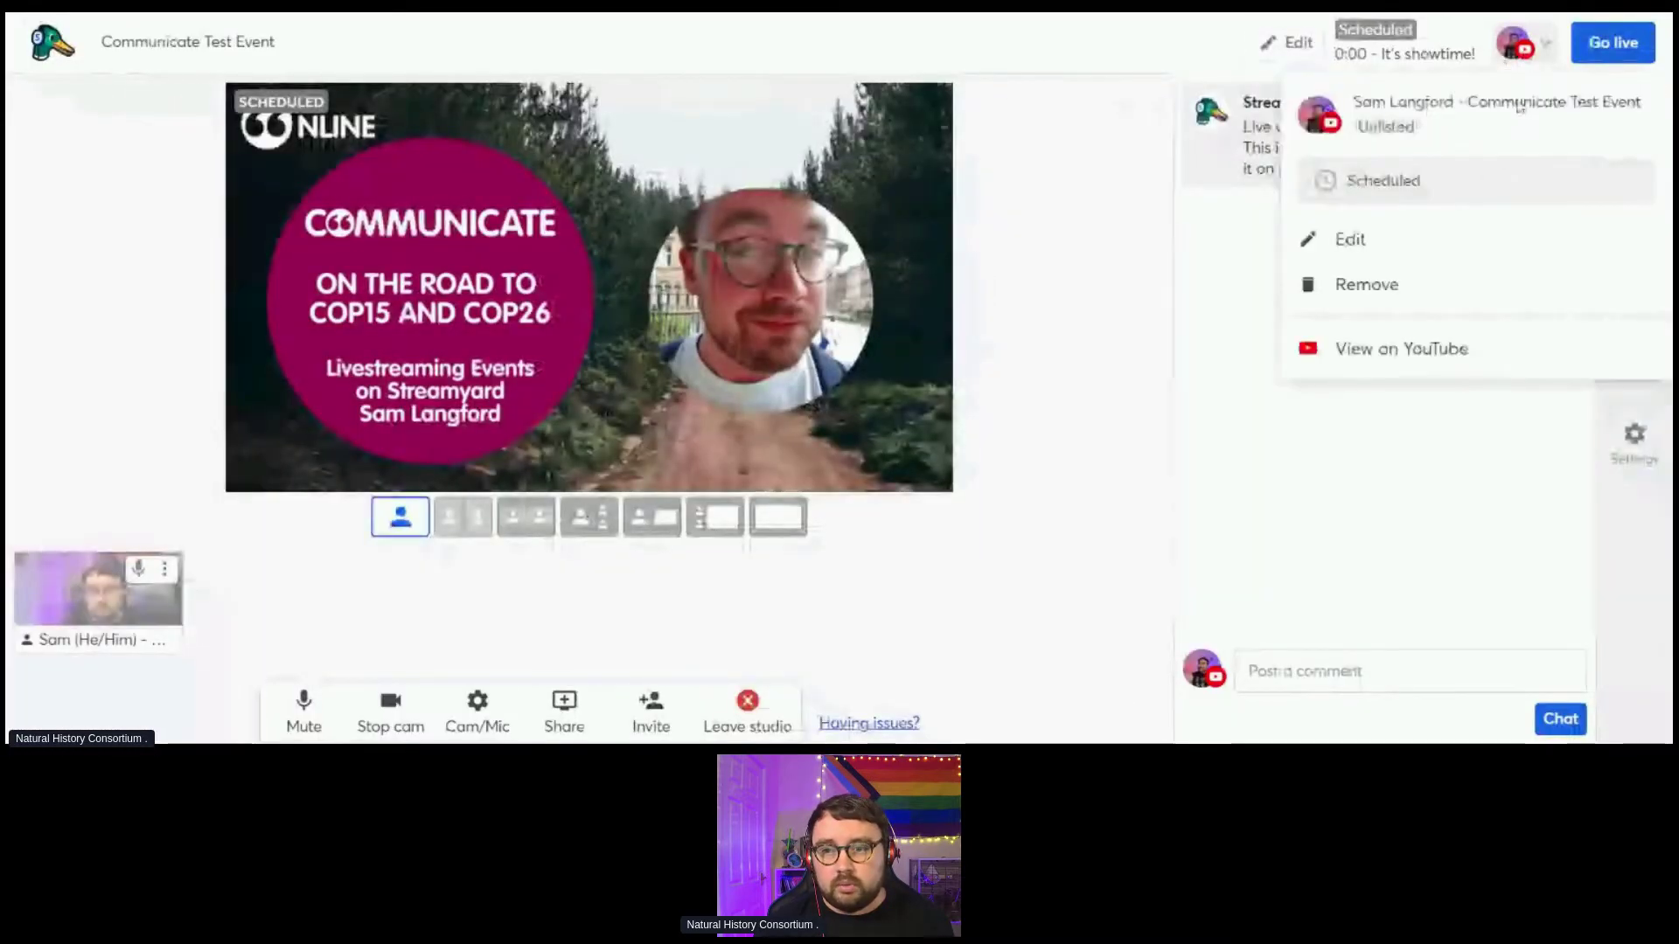
{"action": "left_click", "coordinate": [1434, 350]}
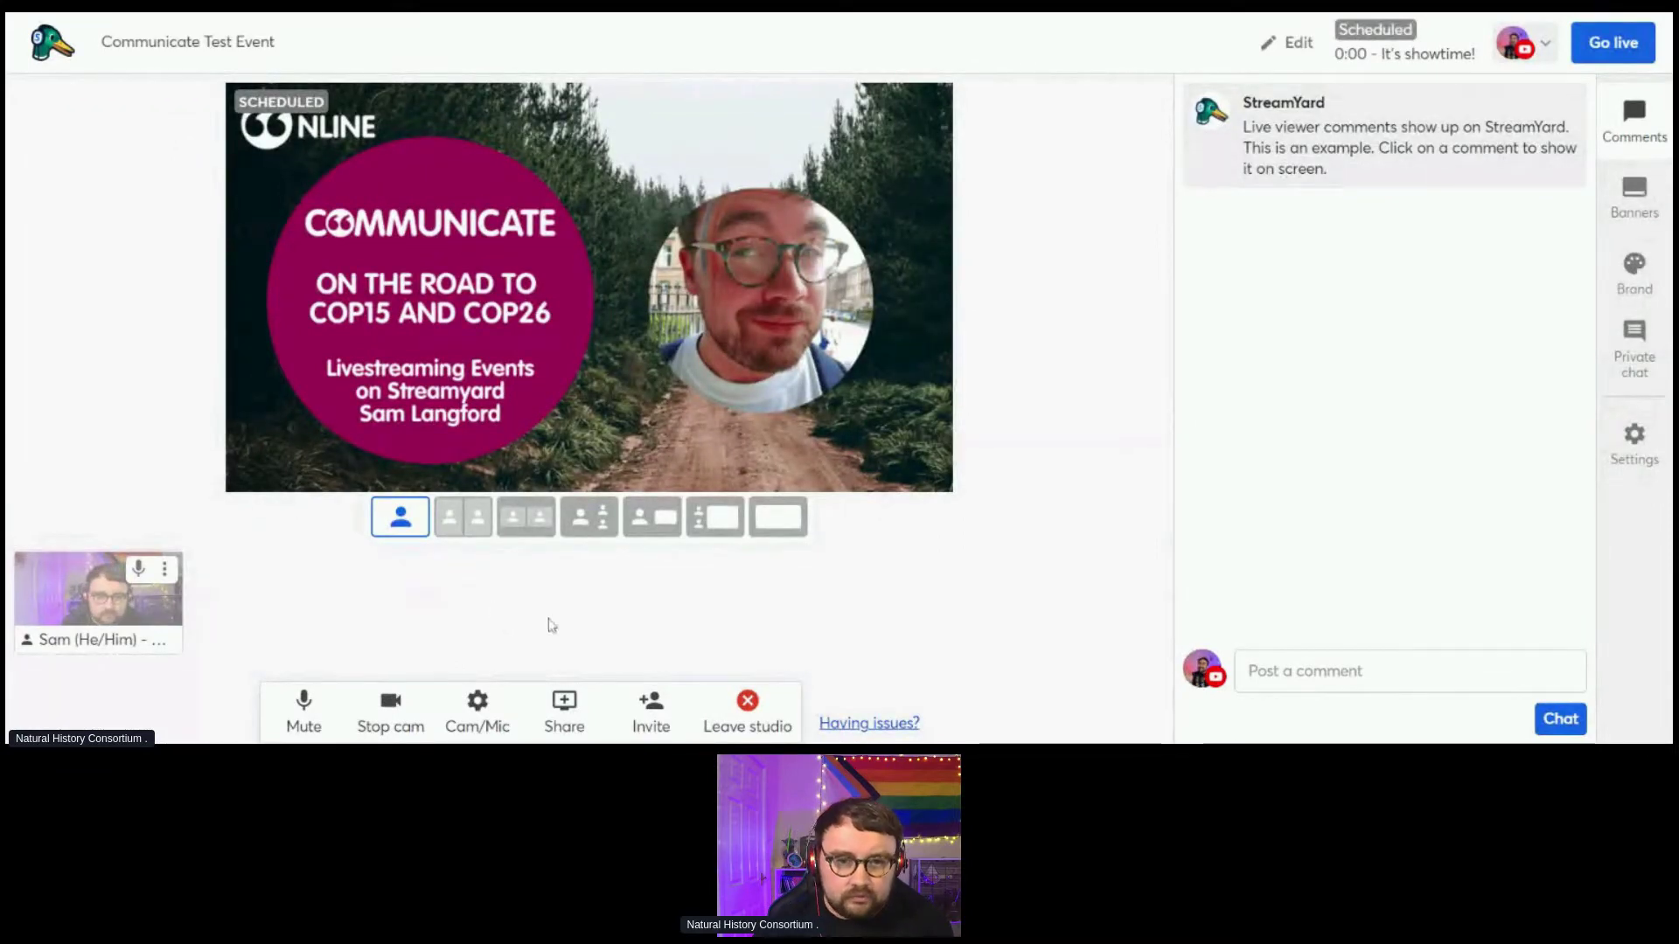
- Review the Communicate Test Event's destinations, privacy, thumbnail and scheduled start time in its edit form, closing it without changes
{"action": "left_click", "coordinate": [1293, 45]}
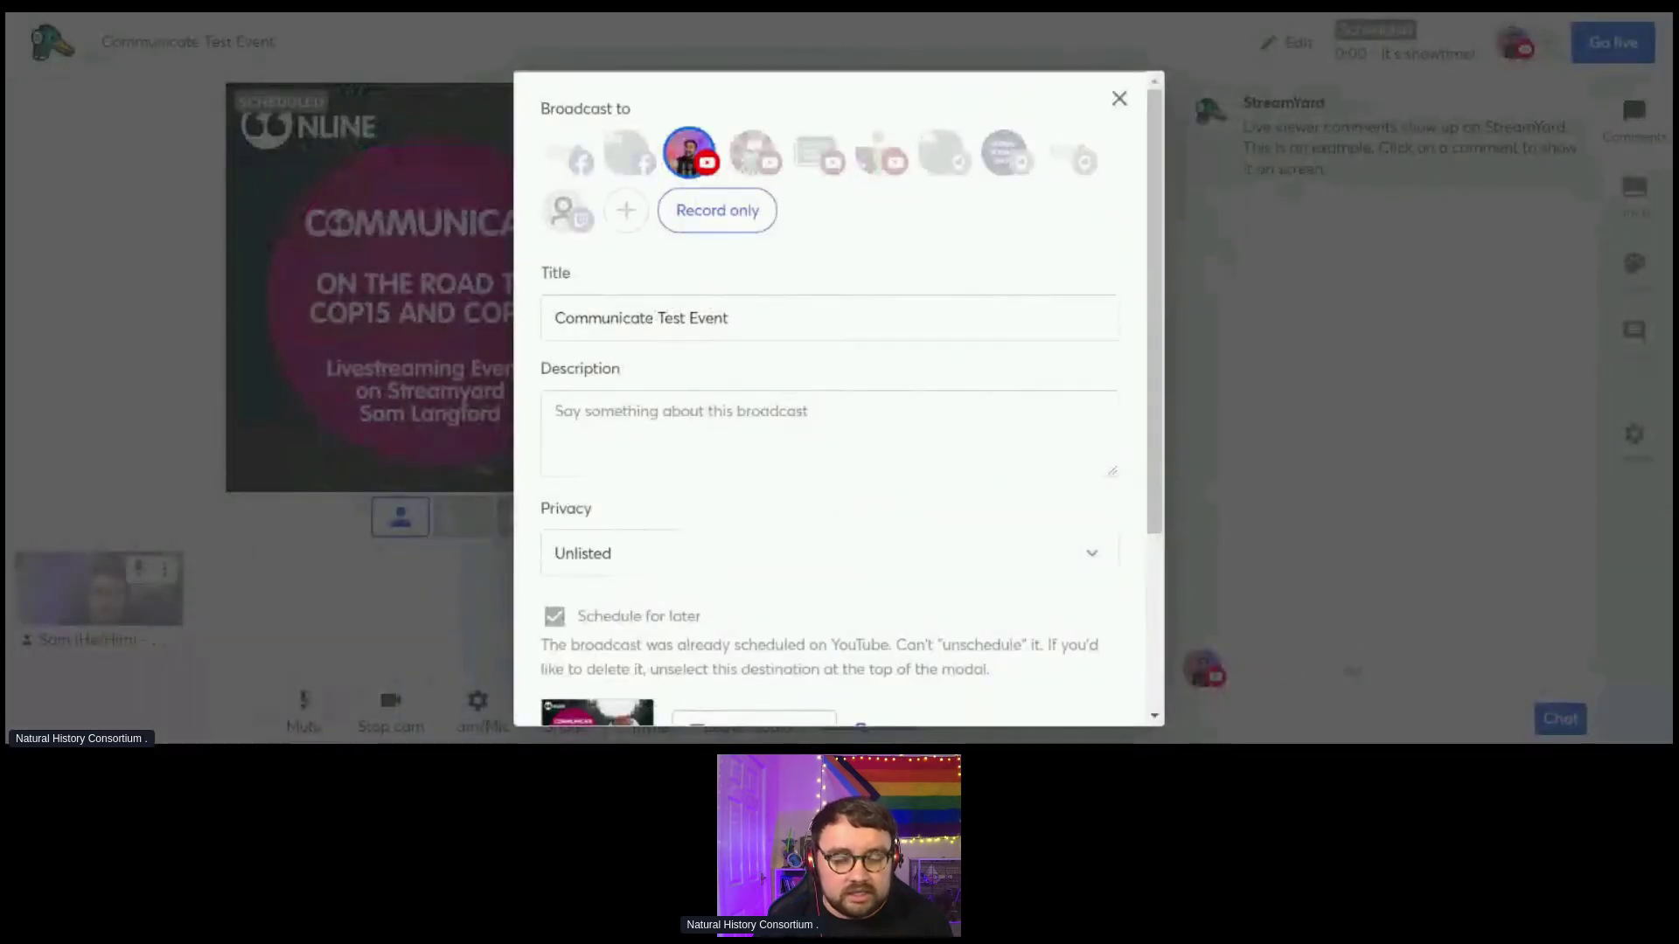
{"action": "scroll", "coordinate": [700, 330], "scroll_direction": "down", "scroll_amount": 3}
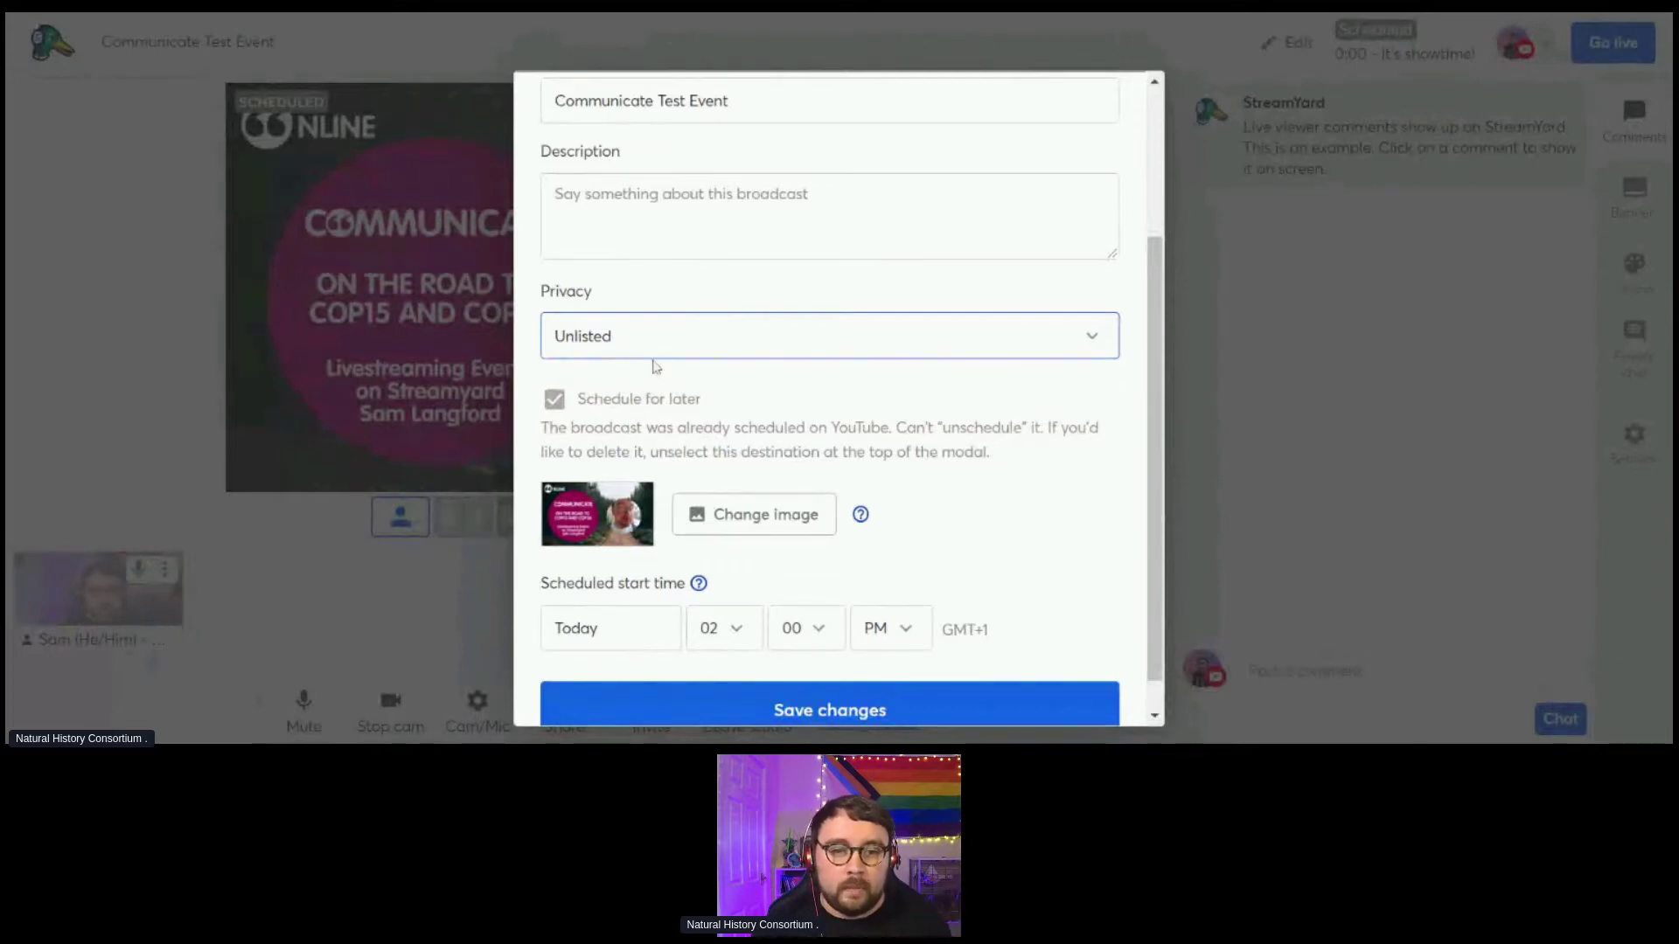
{"action": "left_click", "coordinate": [968, 524]}
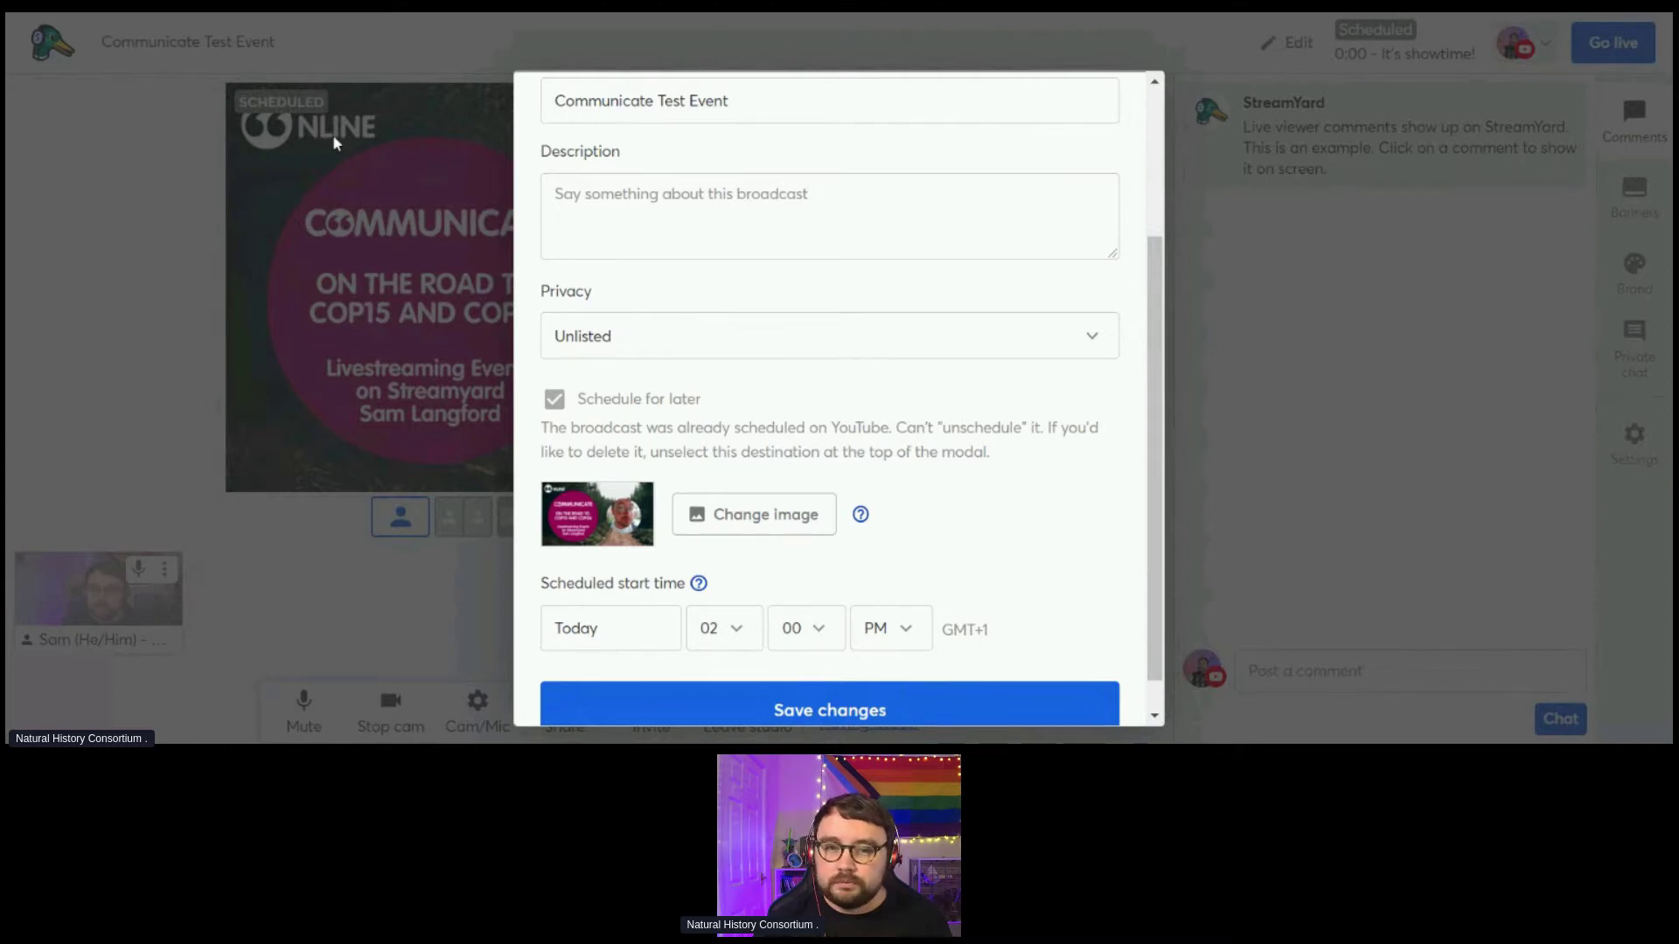
{"action": "scroll", "coordinate": [946, 547], "scroll_direction": "down", "scroll_amount": 2}
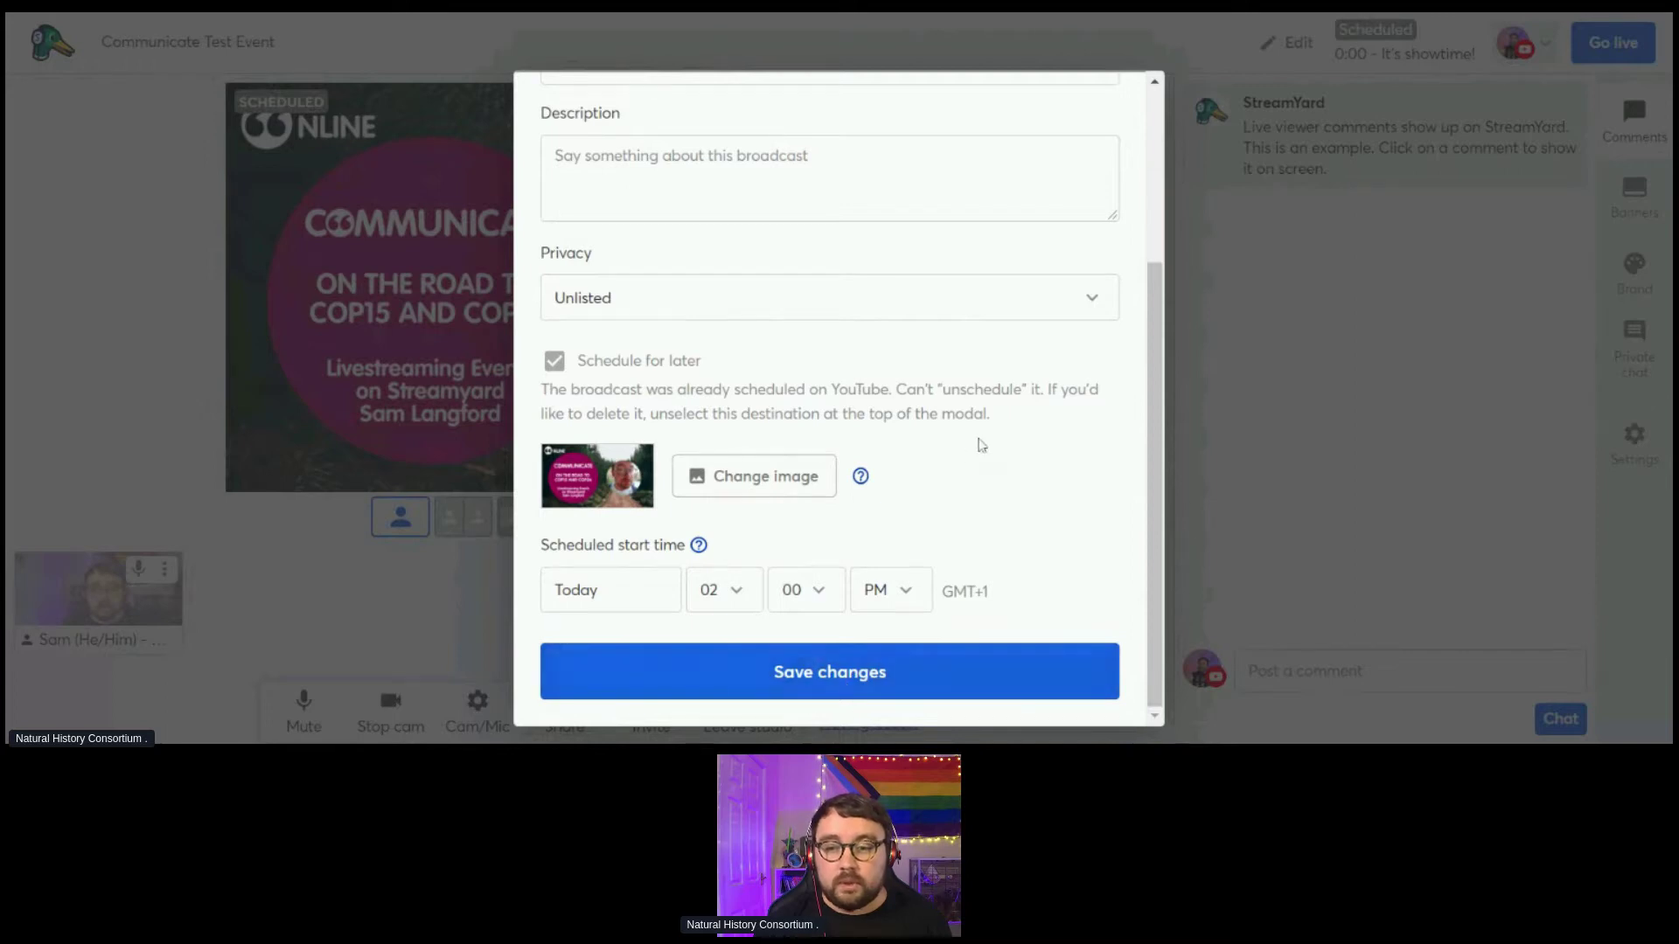
{"action": "scroll", "coordinate": [978, 446], "scroll_direction": "up", "scroll_amount": 3}
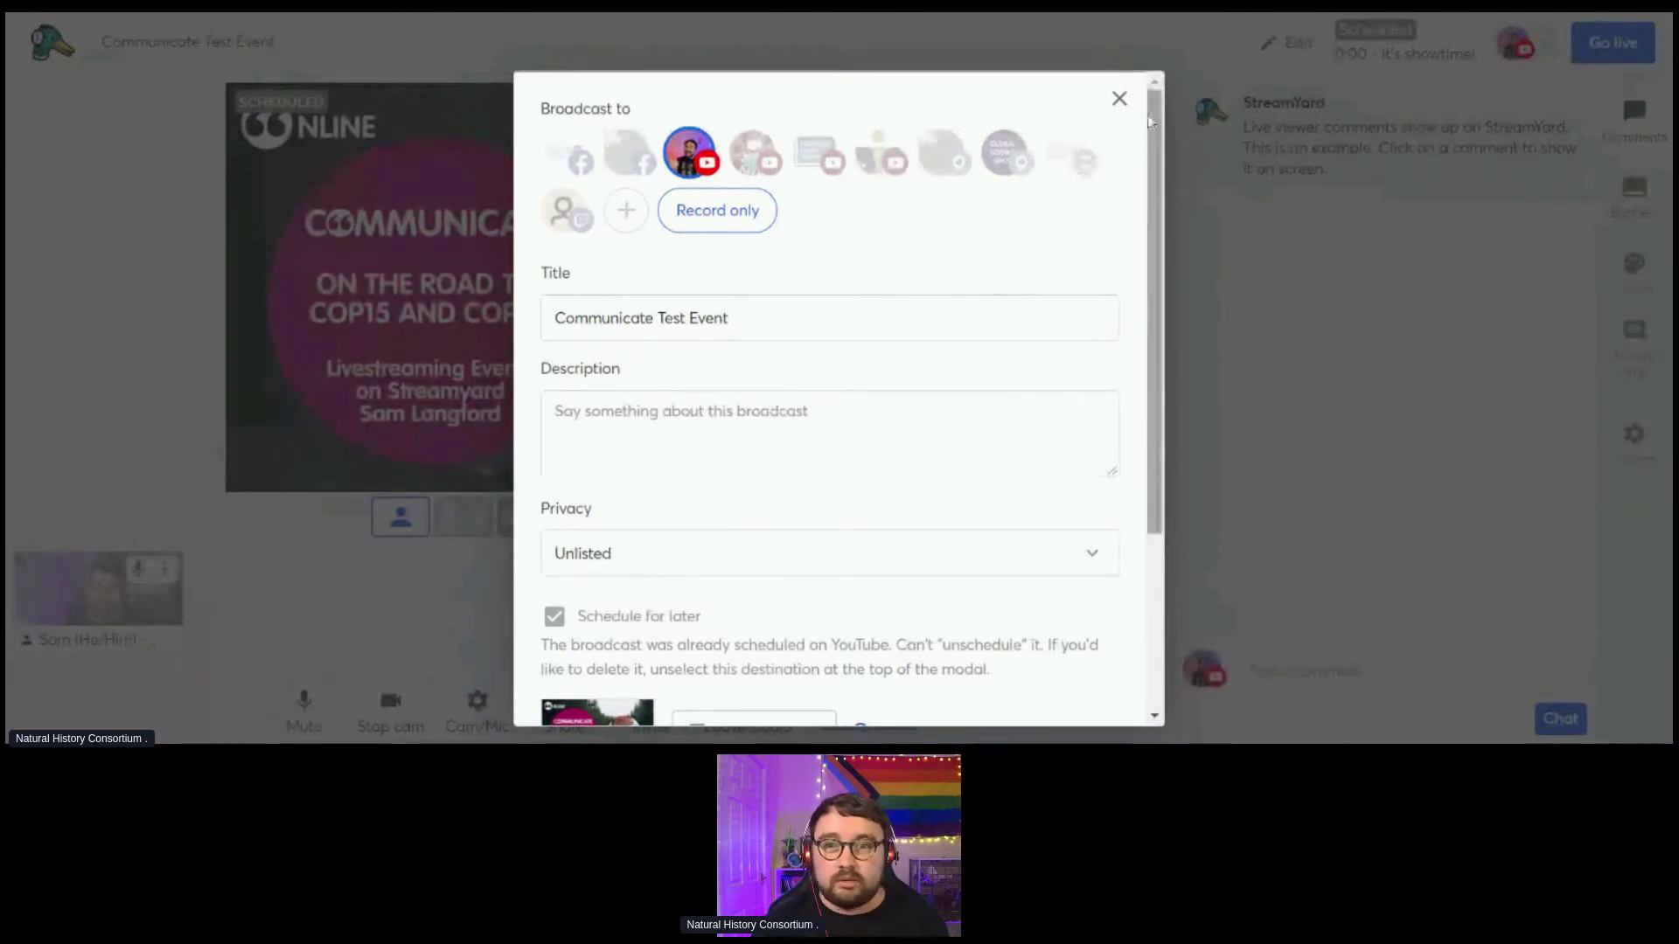
{"action": "left_click", "coordinate": [1120, 98]}
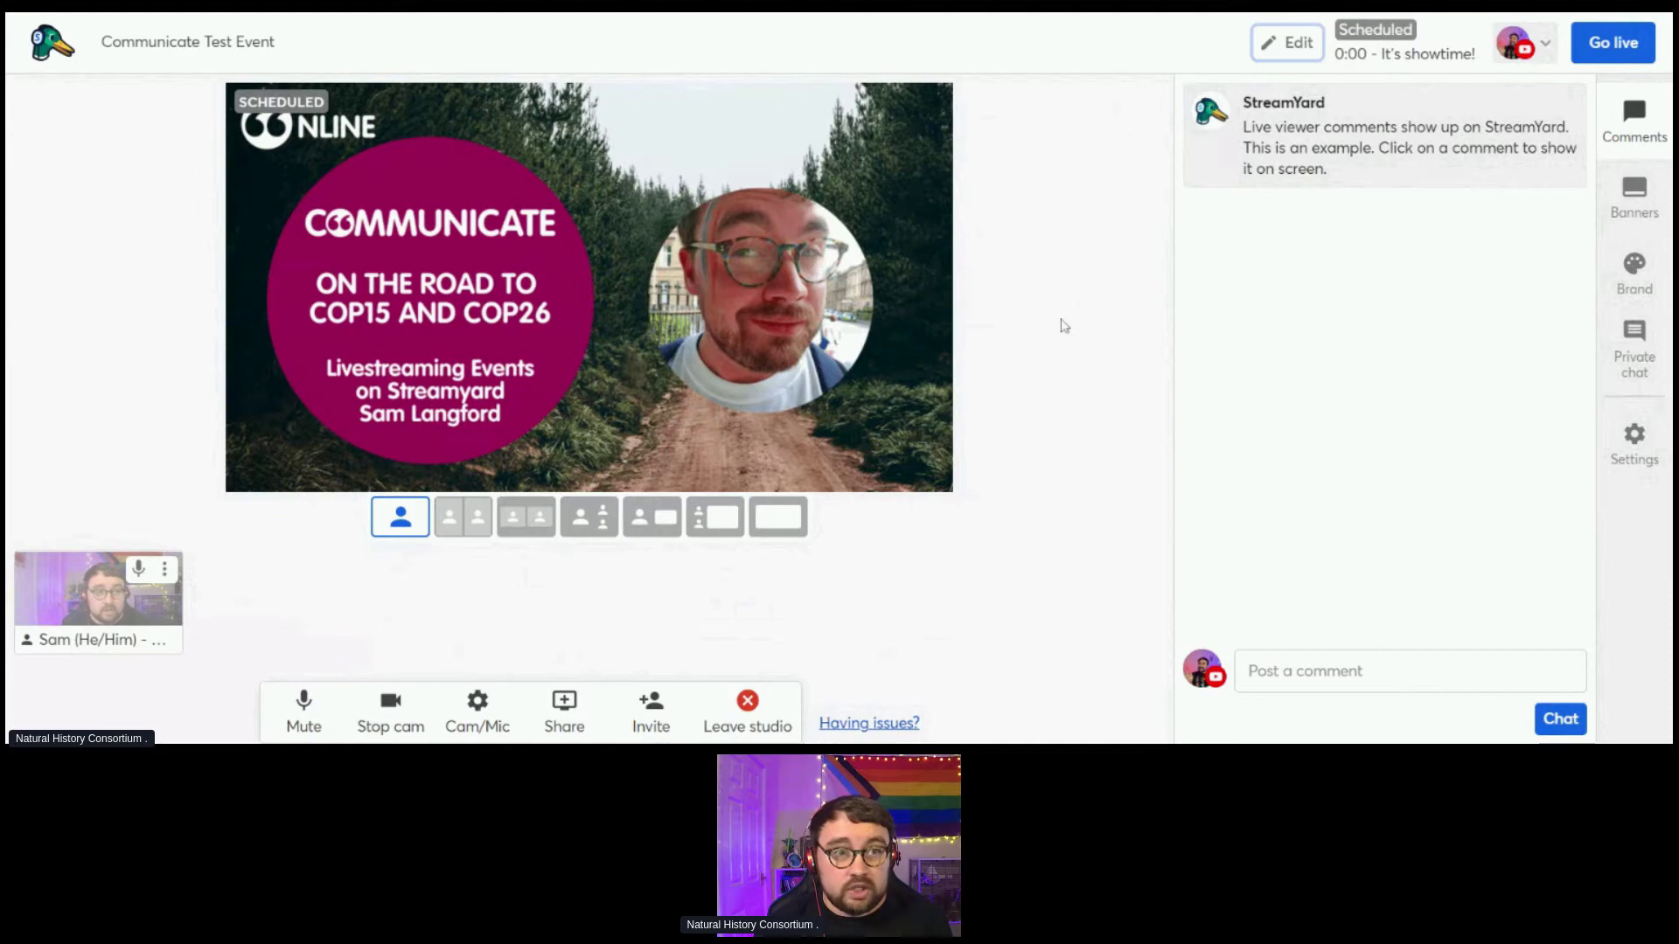
- Add the host's camera to the stream and try the different on-screen layouts, finishing with the full-screen shared content layout
{"action": "mouse_move", "coordinate": [96, 617]}
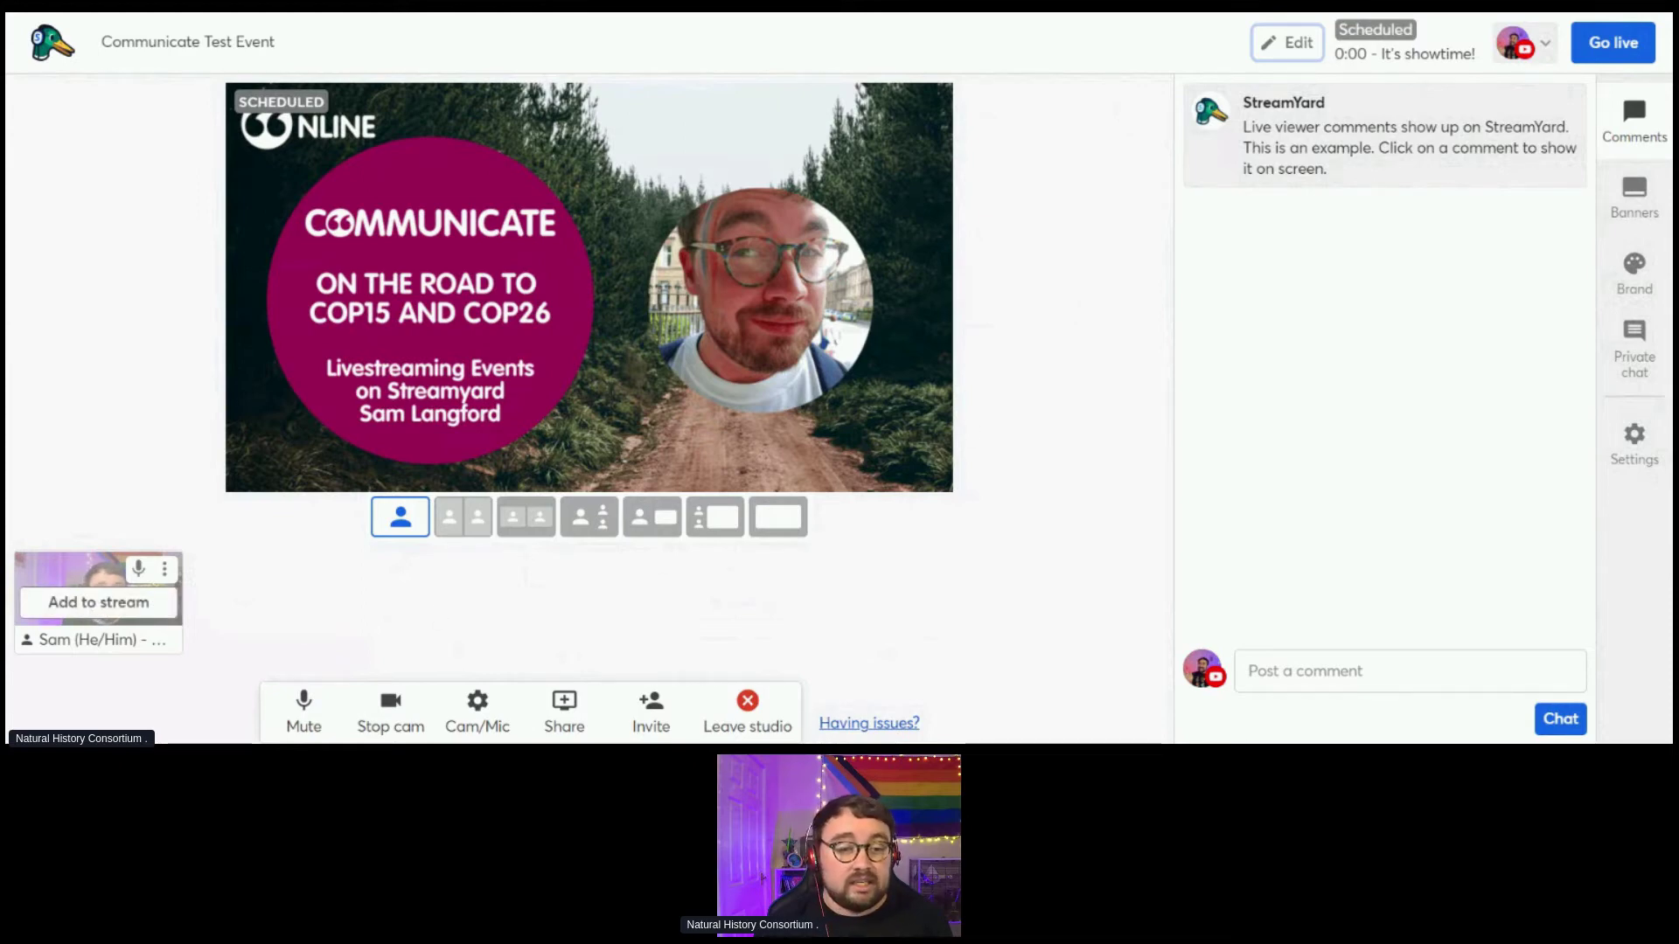
{"action": "left_click", "coordinate": [98, 602]}
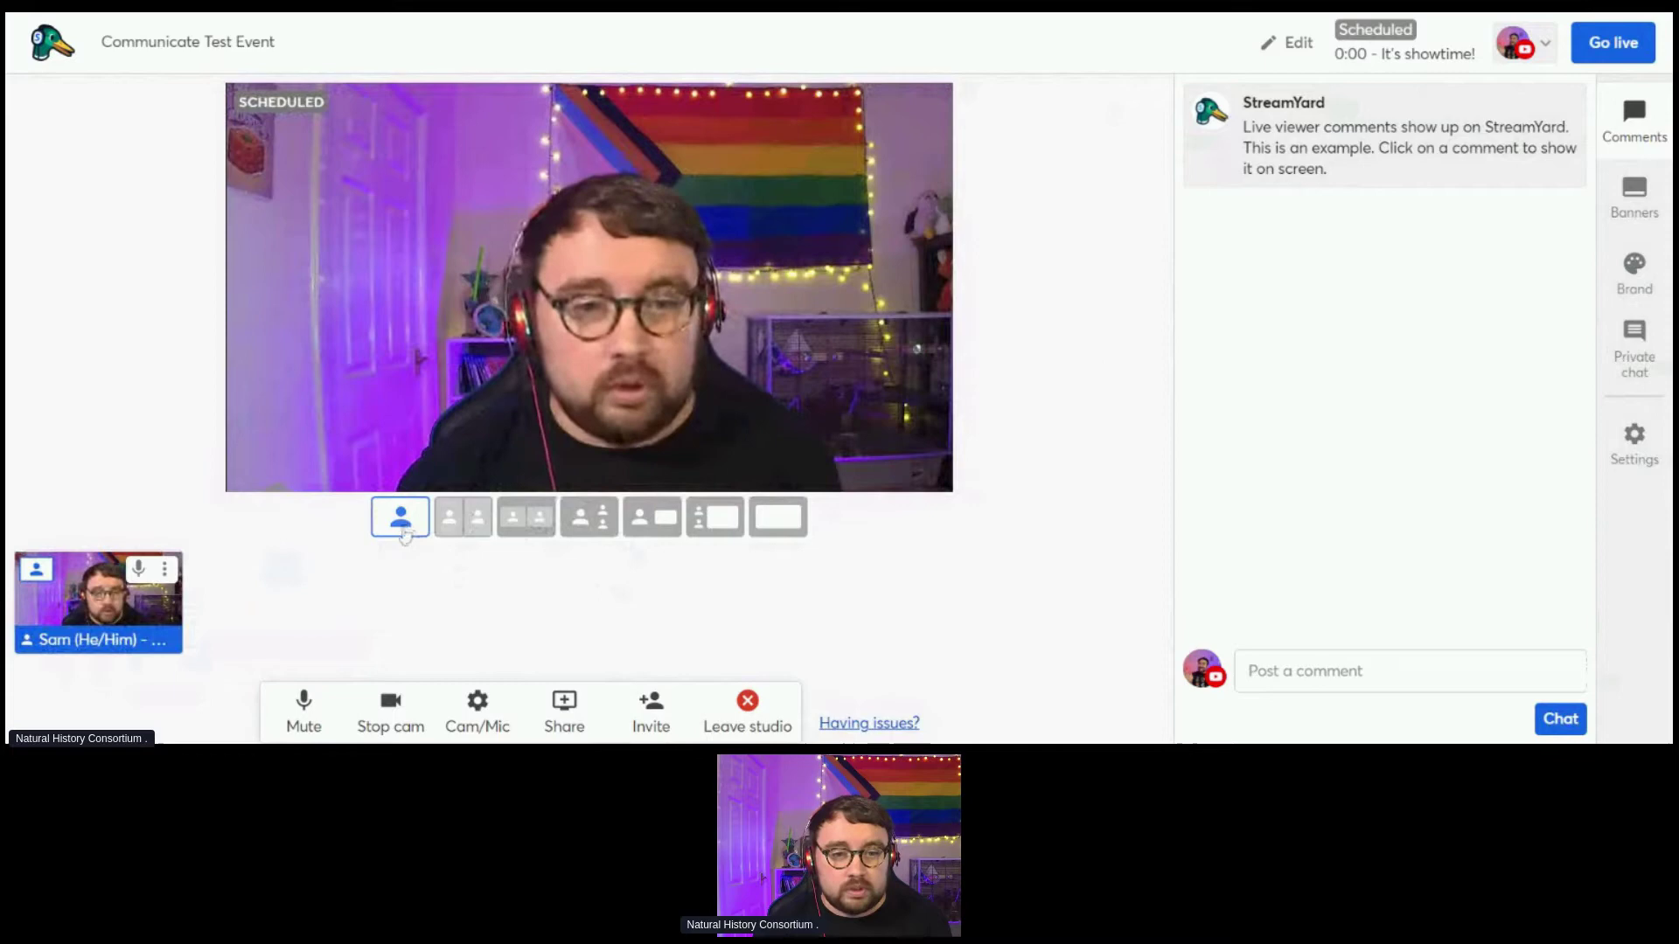
{"action": "left_click", "coordinate": [463, 517]}
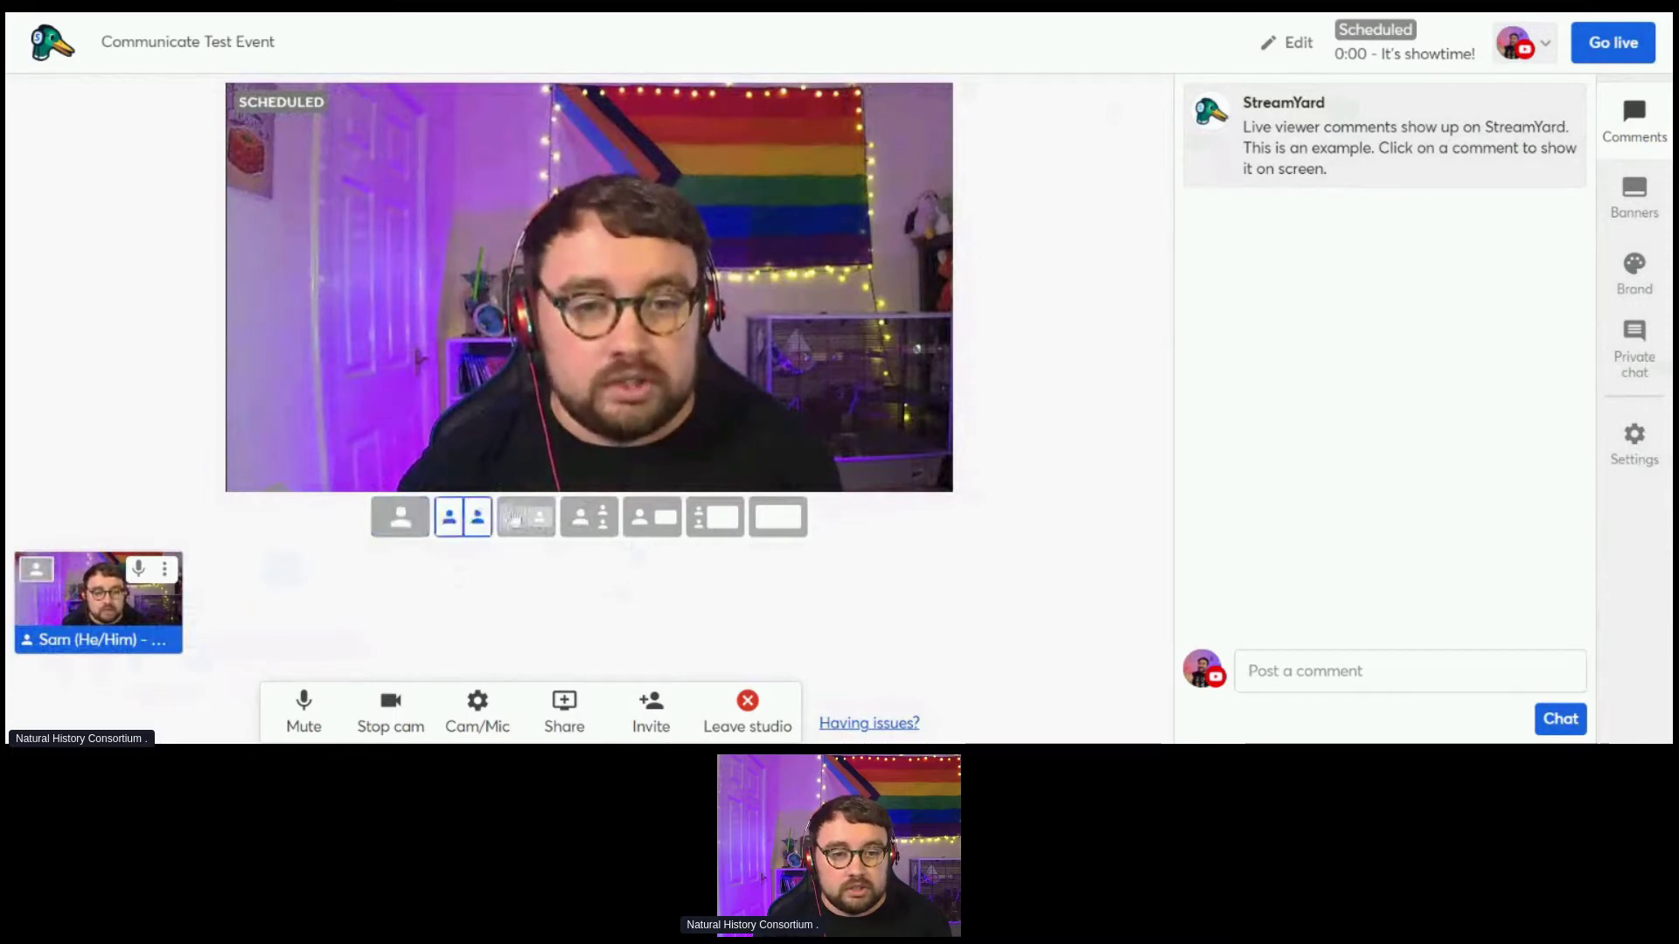
{"action": "left_click", "coordinate": [514, 522]}
{"action": "left_click", "coordinate": [589, 518]}
{"action": "left_click", "coordinate": [651, 518]}
{"action": "left_click", "coordinate": [726, 525]}
{"action": "left_click", "coordinate": [516, 524]}
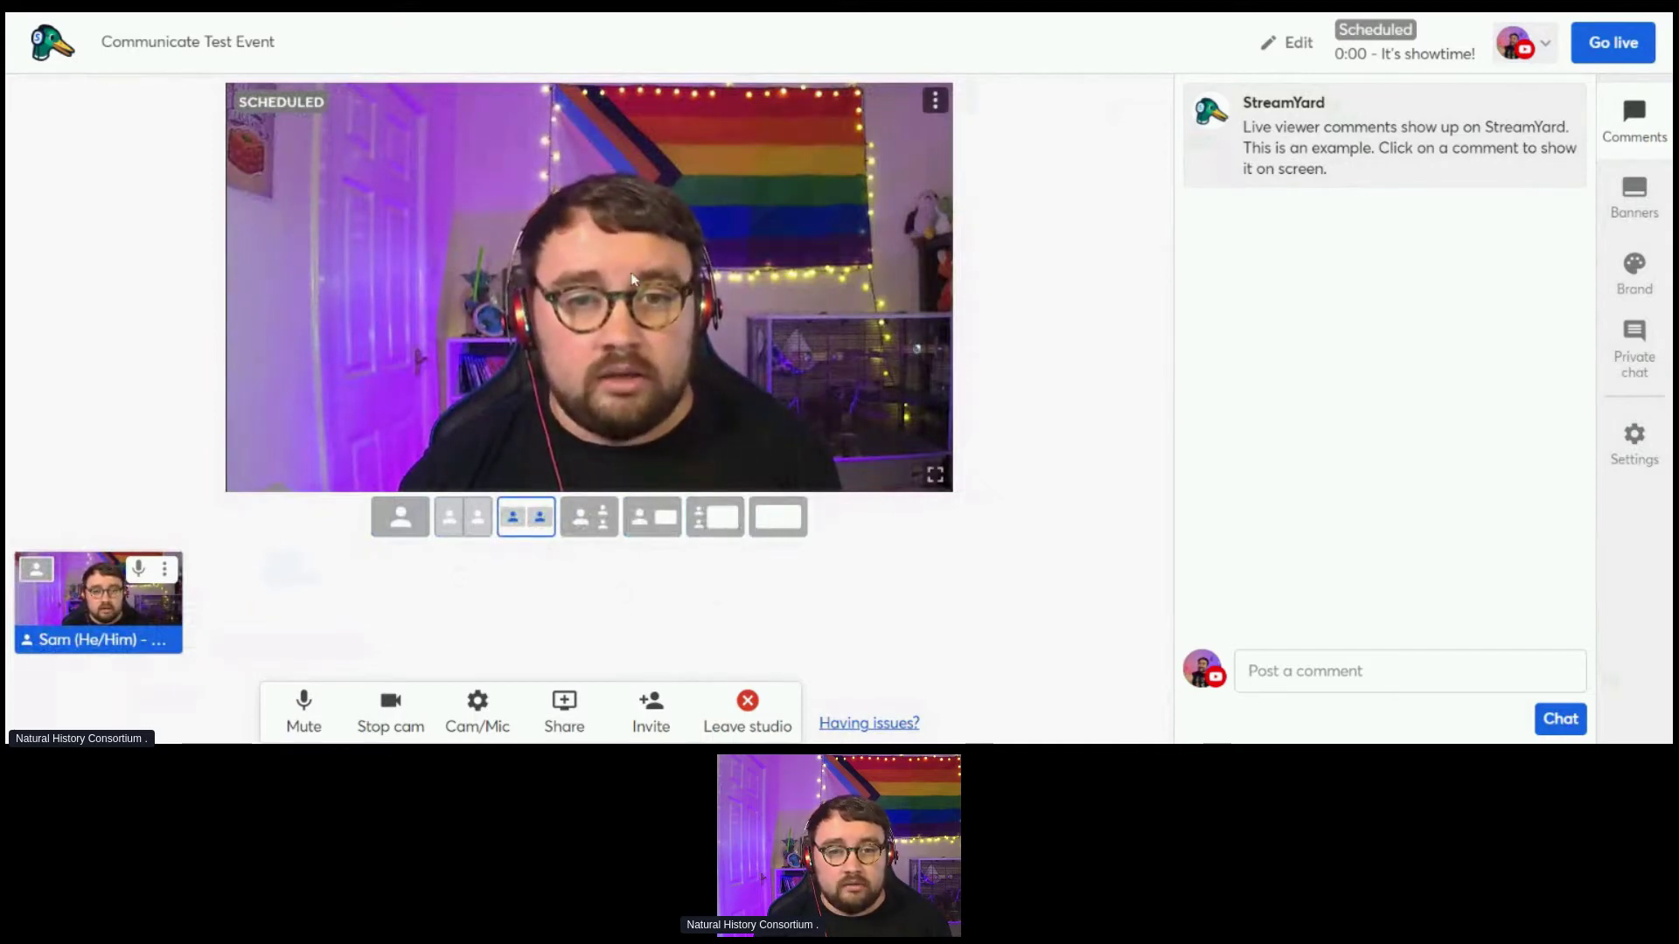
{"action": "left_click", "coordinate": [461, 525]}
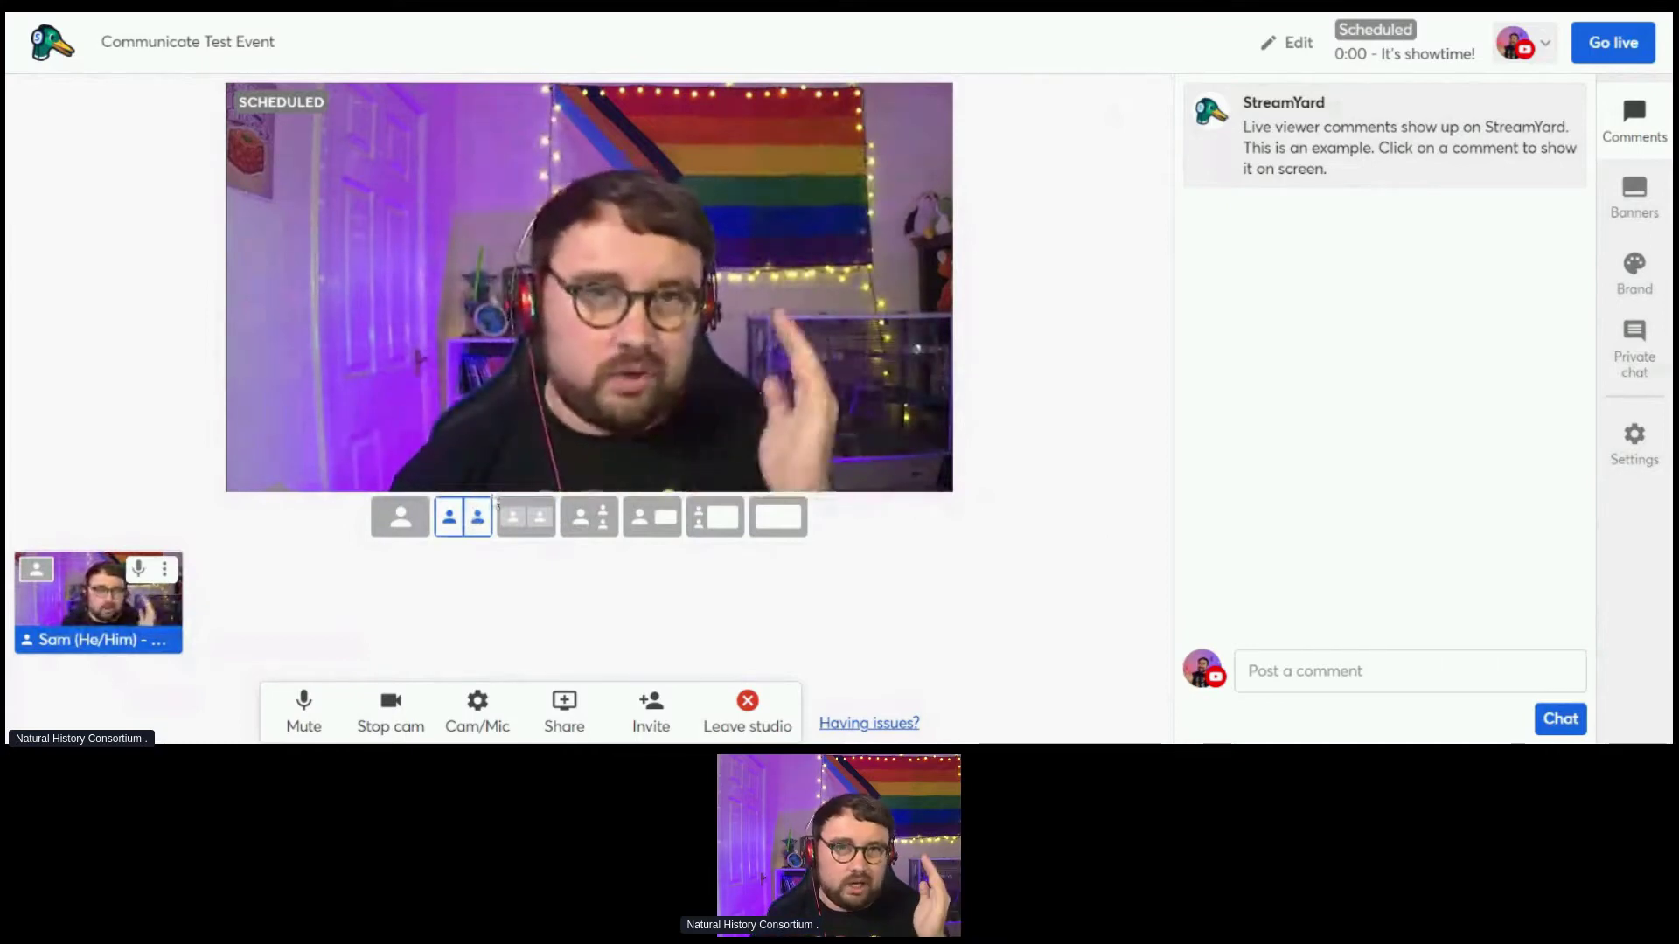
{"action": "left_click", "coordinate": [595, 527]}
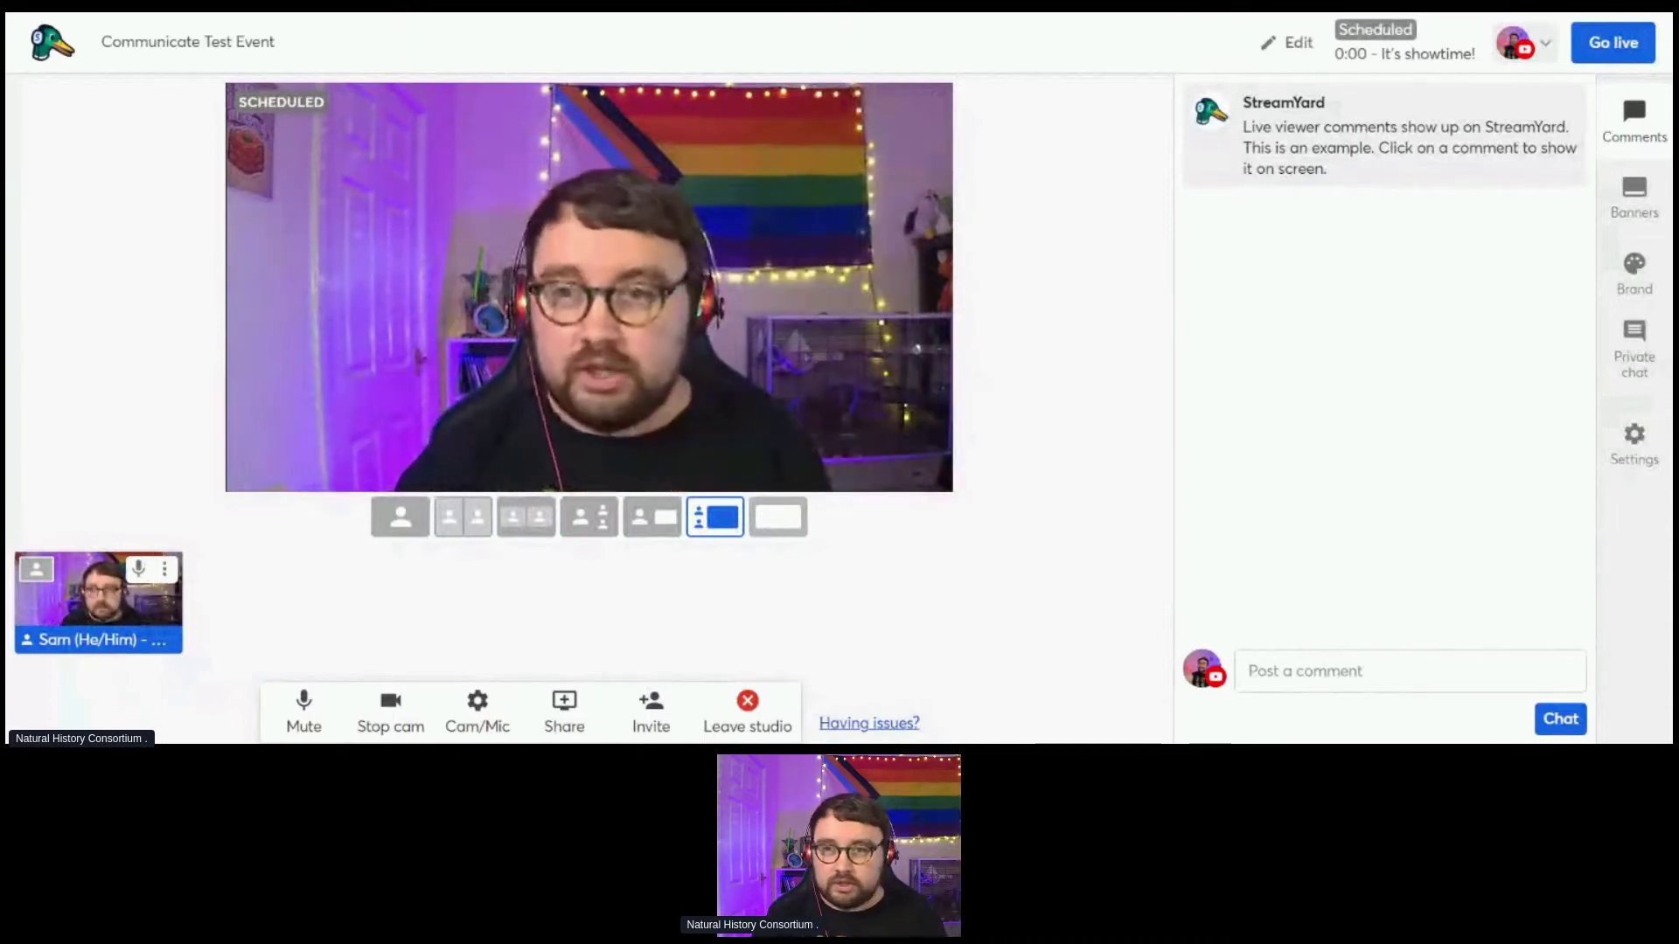
{"action": "left_click", "coordinate": [777, 522]}
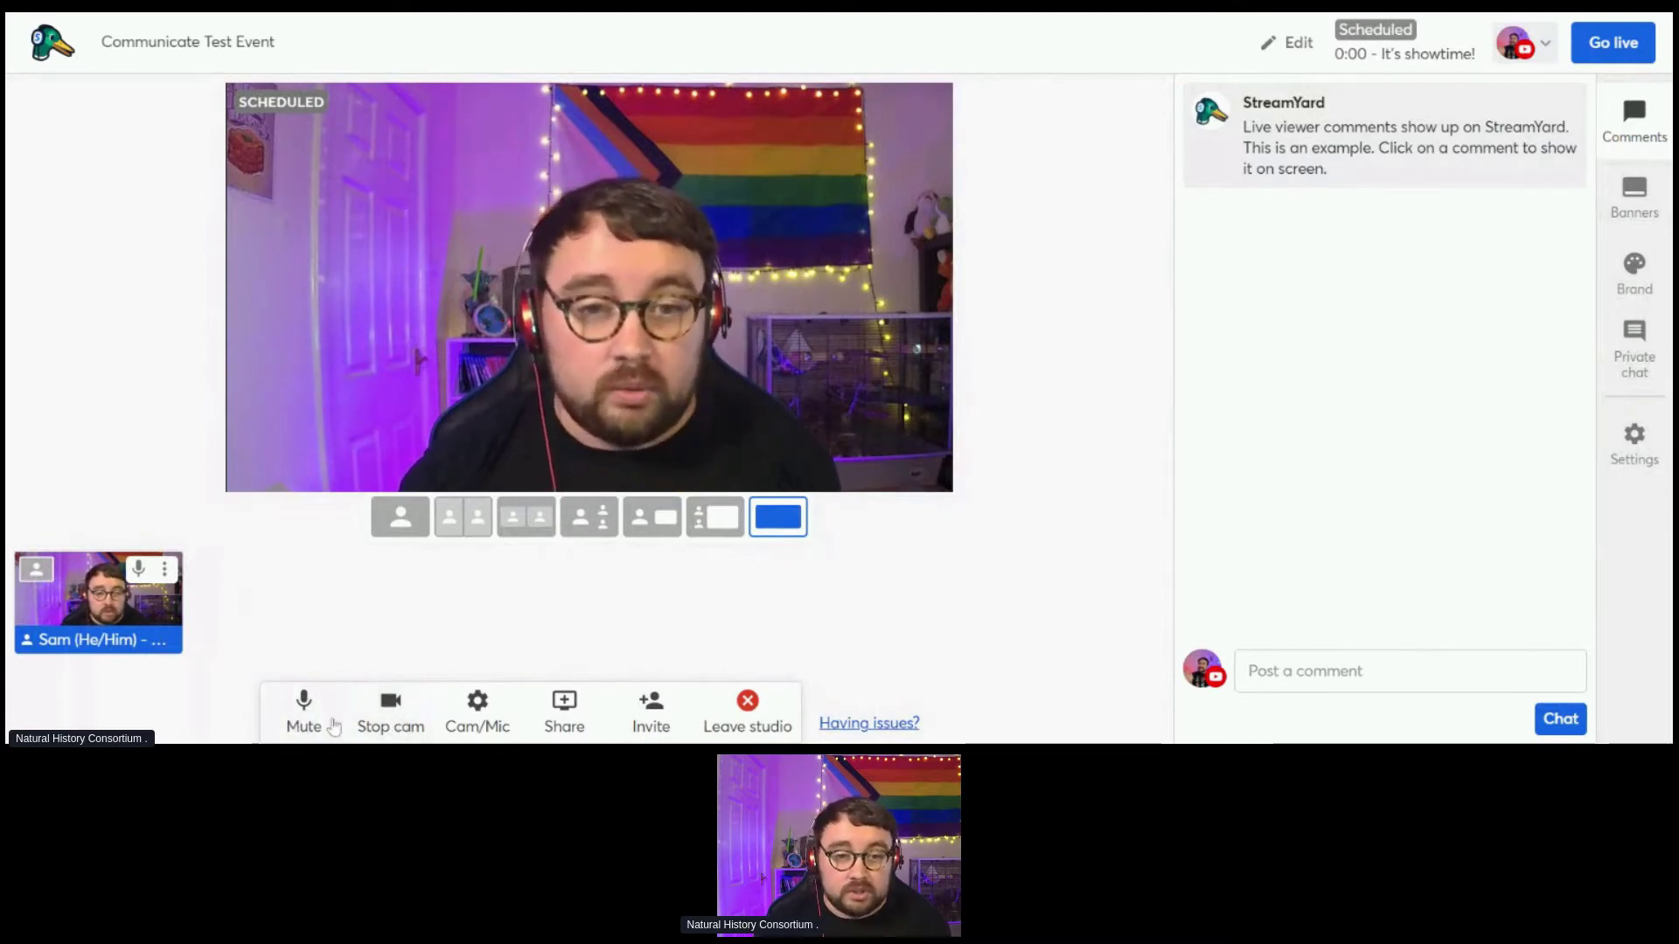
- Switch the camera off and back on, and mute and unmute the microphone
{"action": "left_click", "coordinate": [377, 710]}
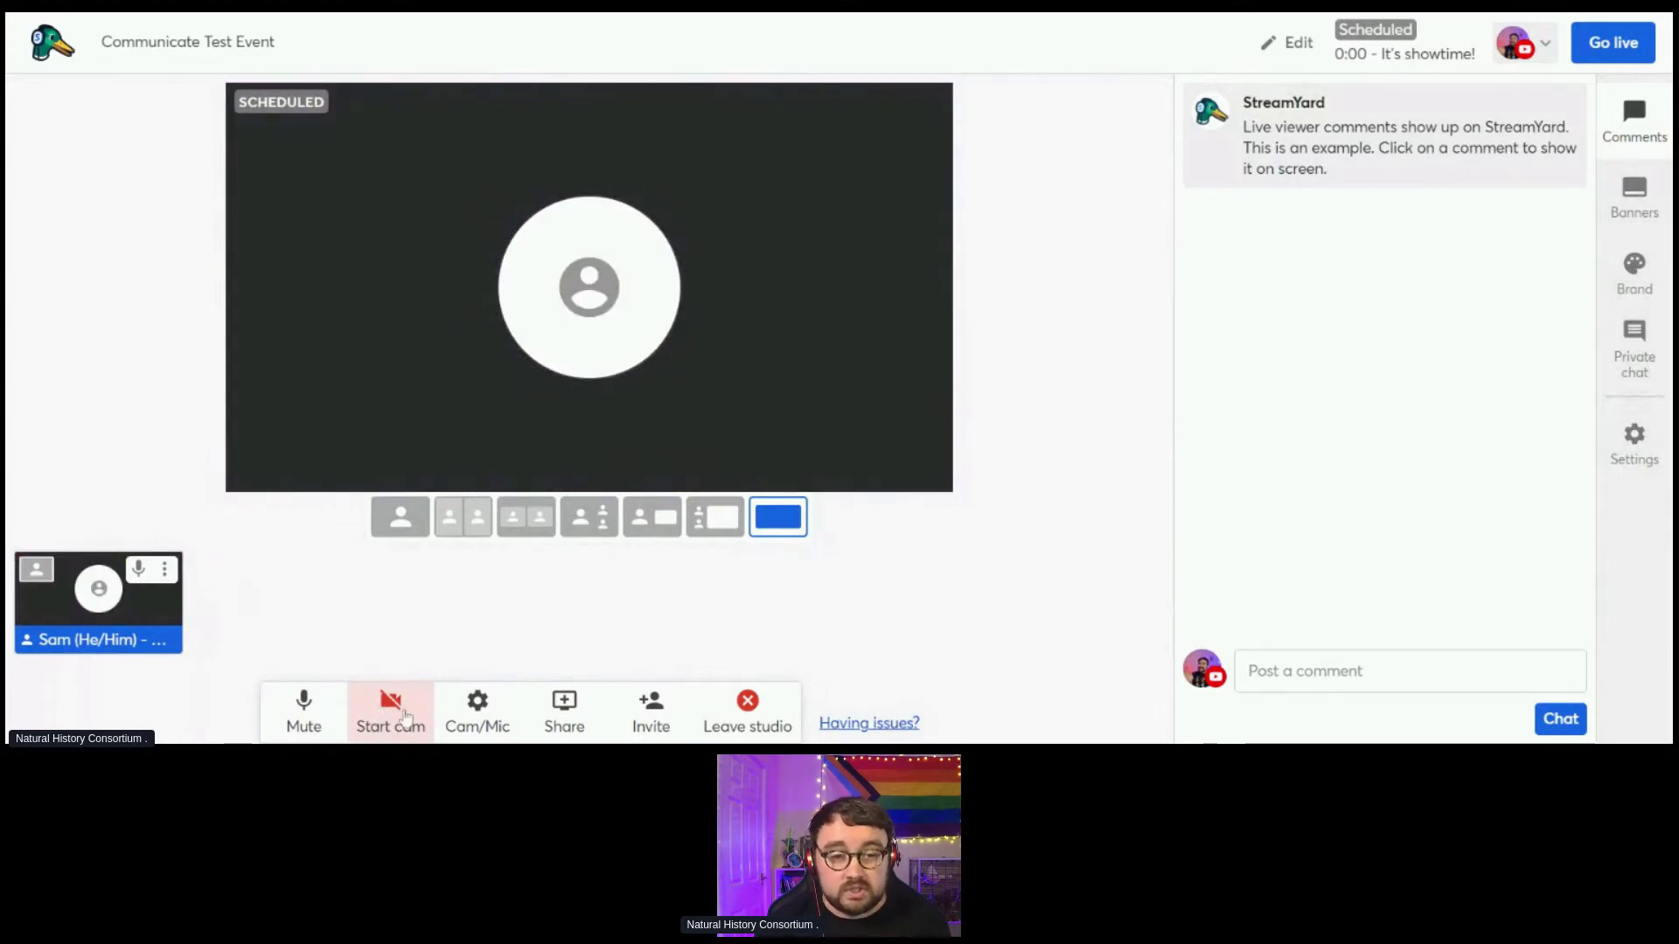
{"action": "left_click", "coordinate": [403, 717]}
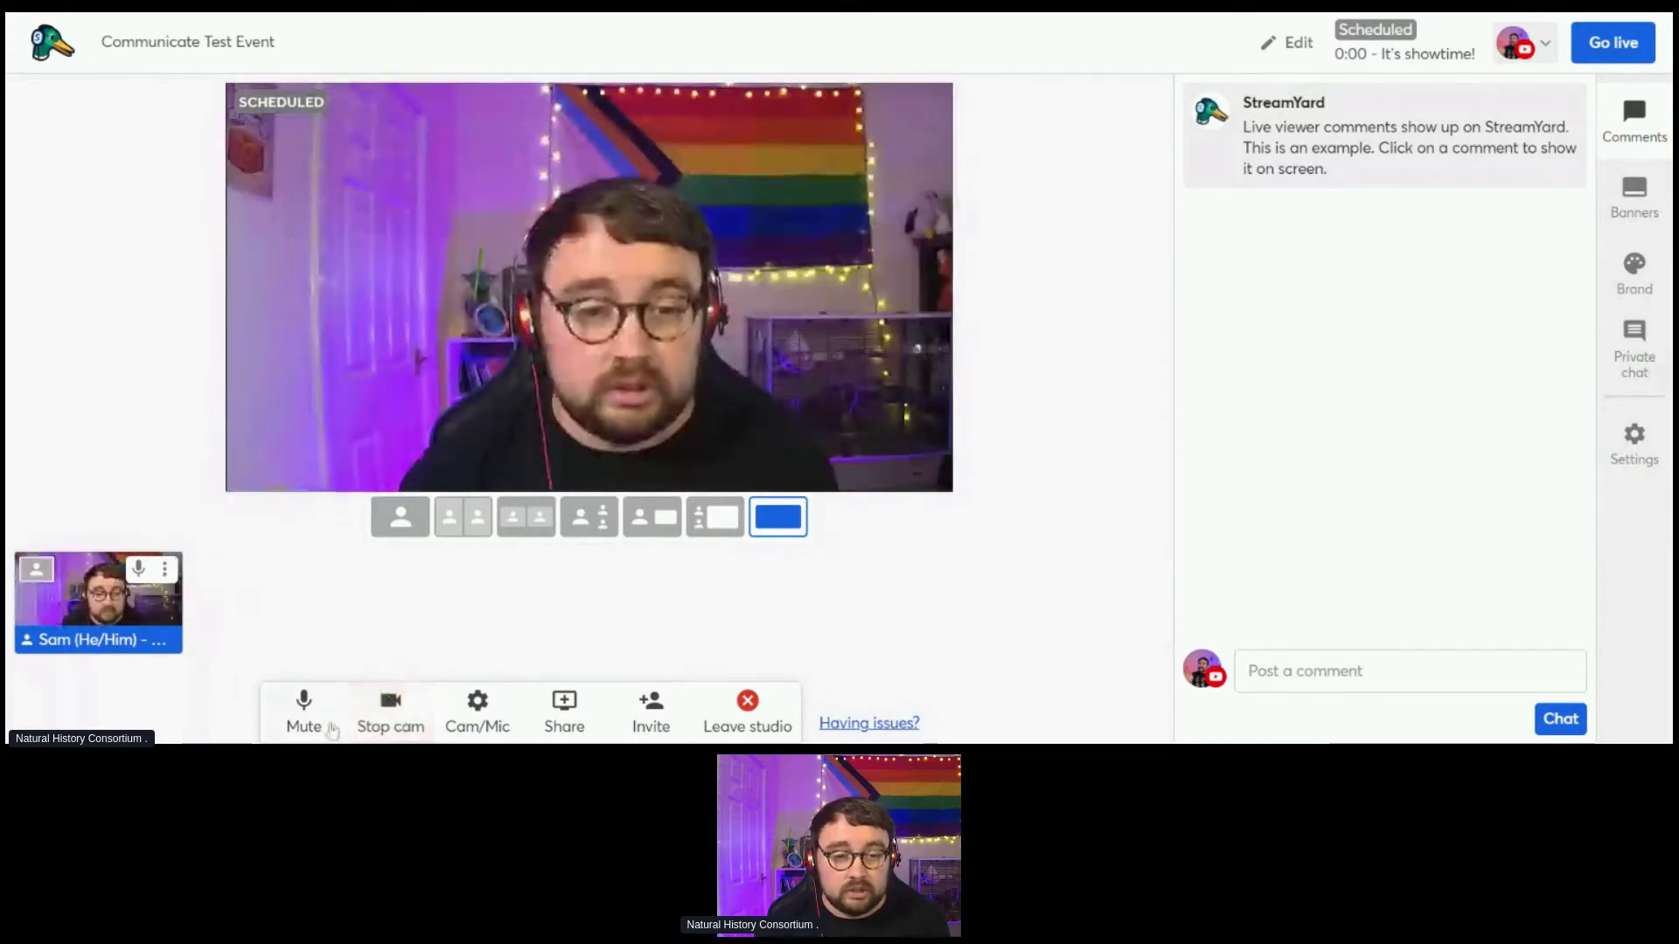
{"action": "left_click", "coordinate": [310, 724]}
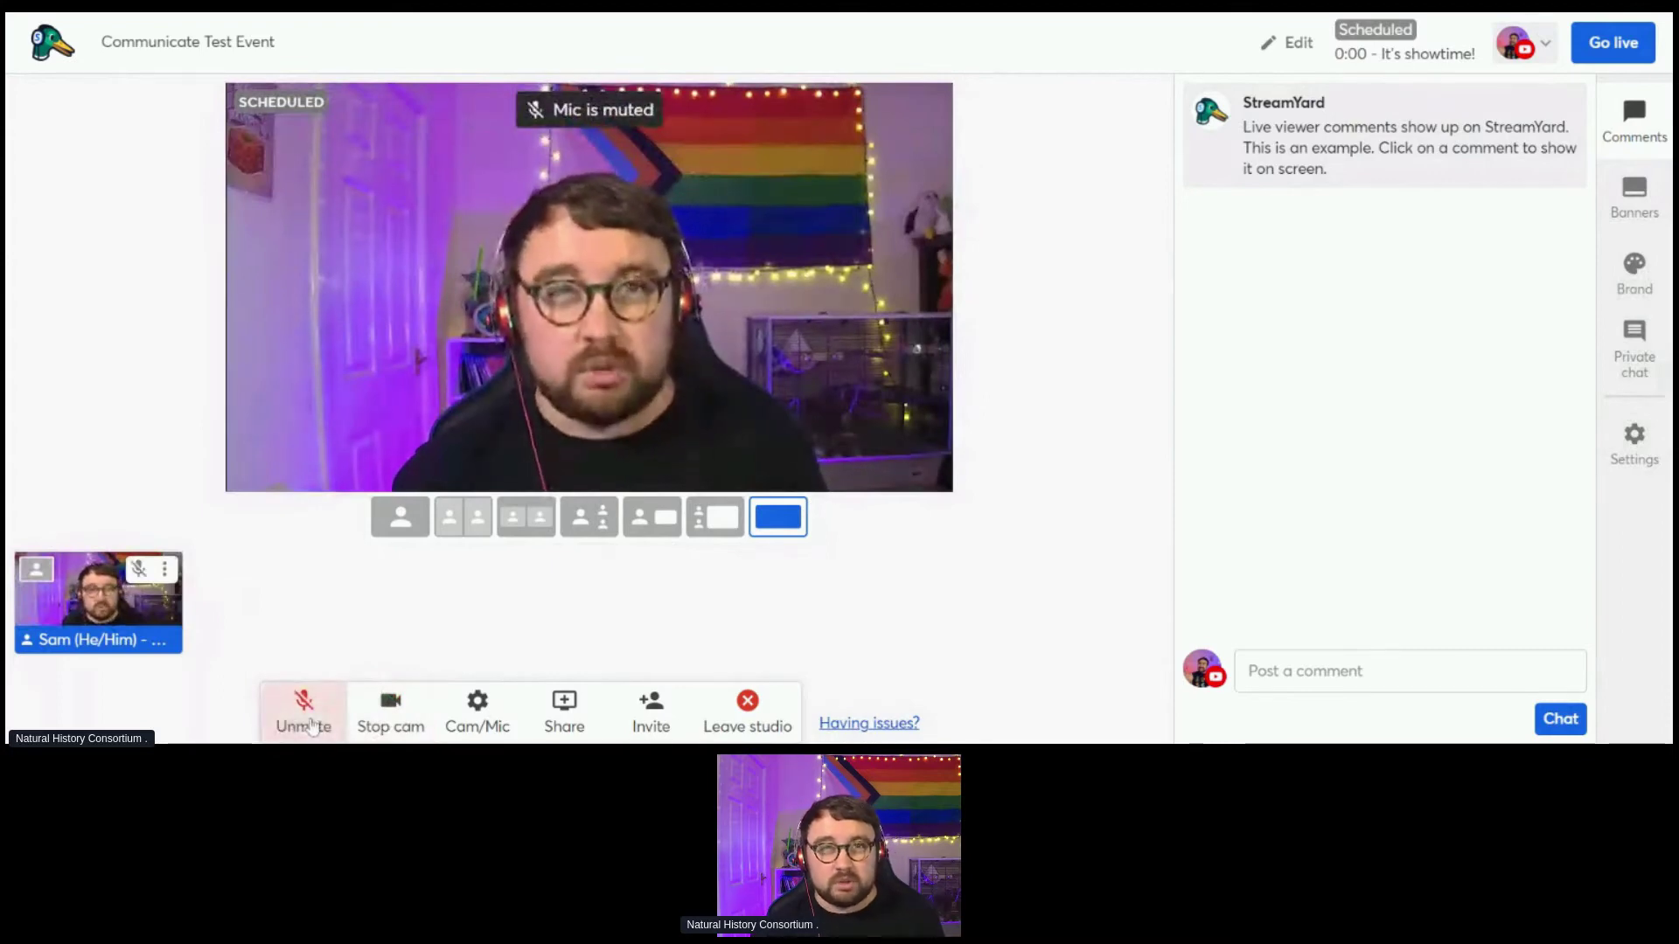
{"action": "left_click", "coordinate": [311, 726]}
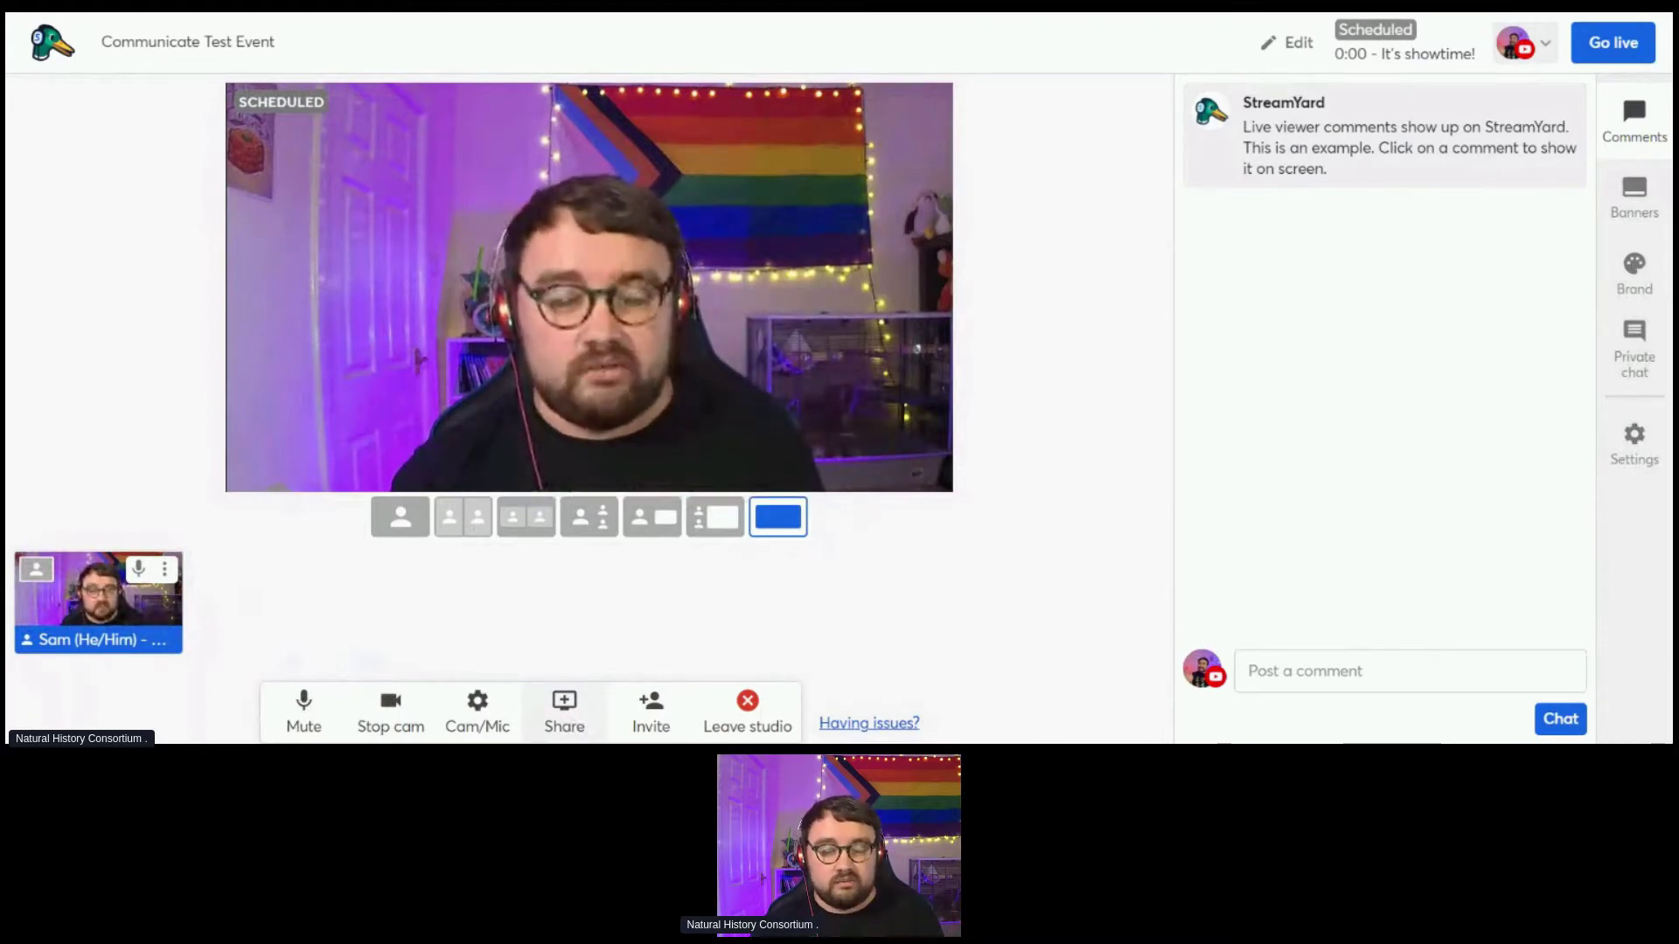
- View the sharing options for a video file or screen and proceed with screen sharing past the tips
{"action": "left_click", "coordinate": [564, 710]}
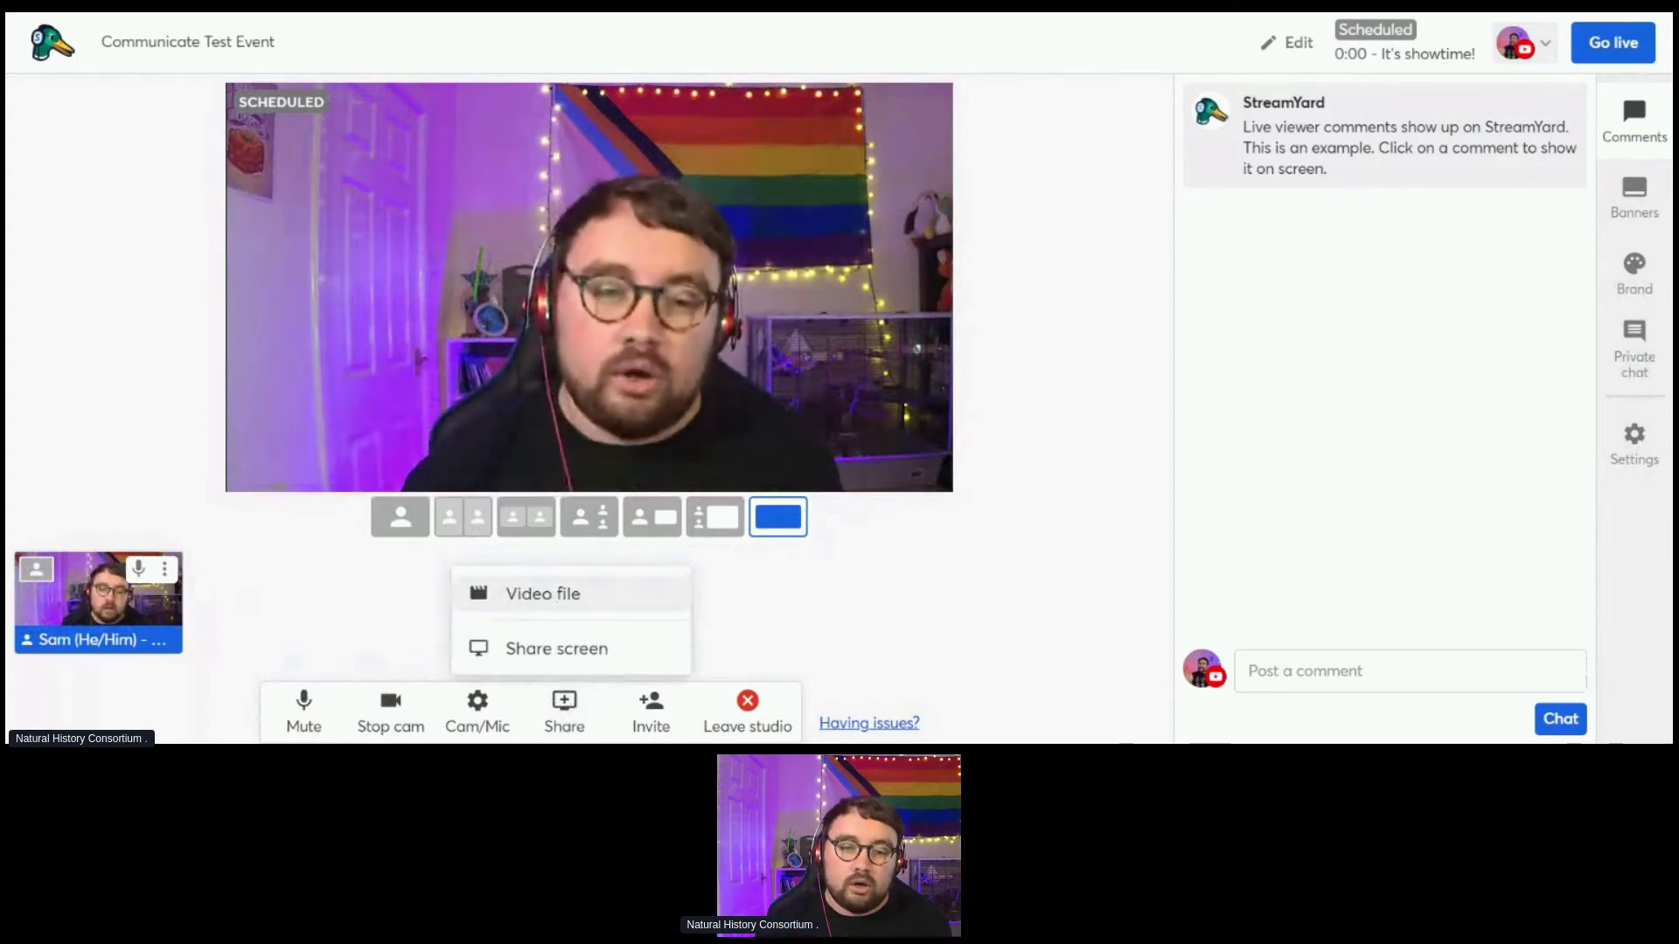
{"action": "left_click", "coordinate": [530, 652]}
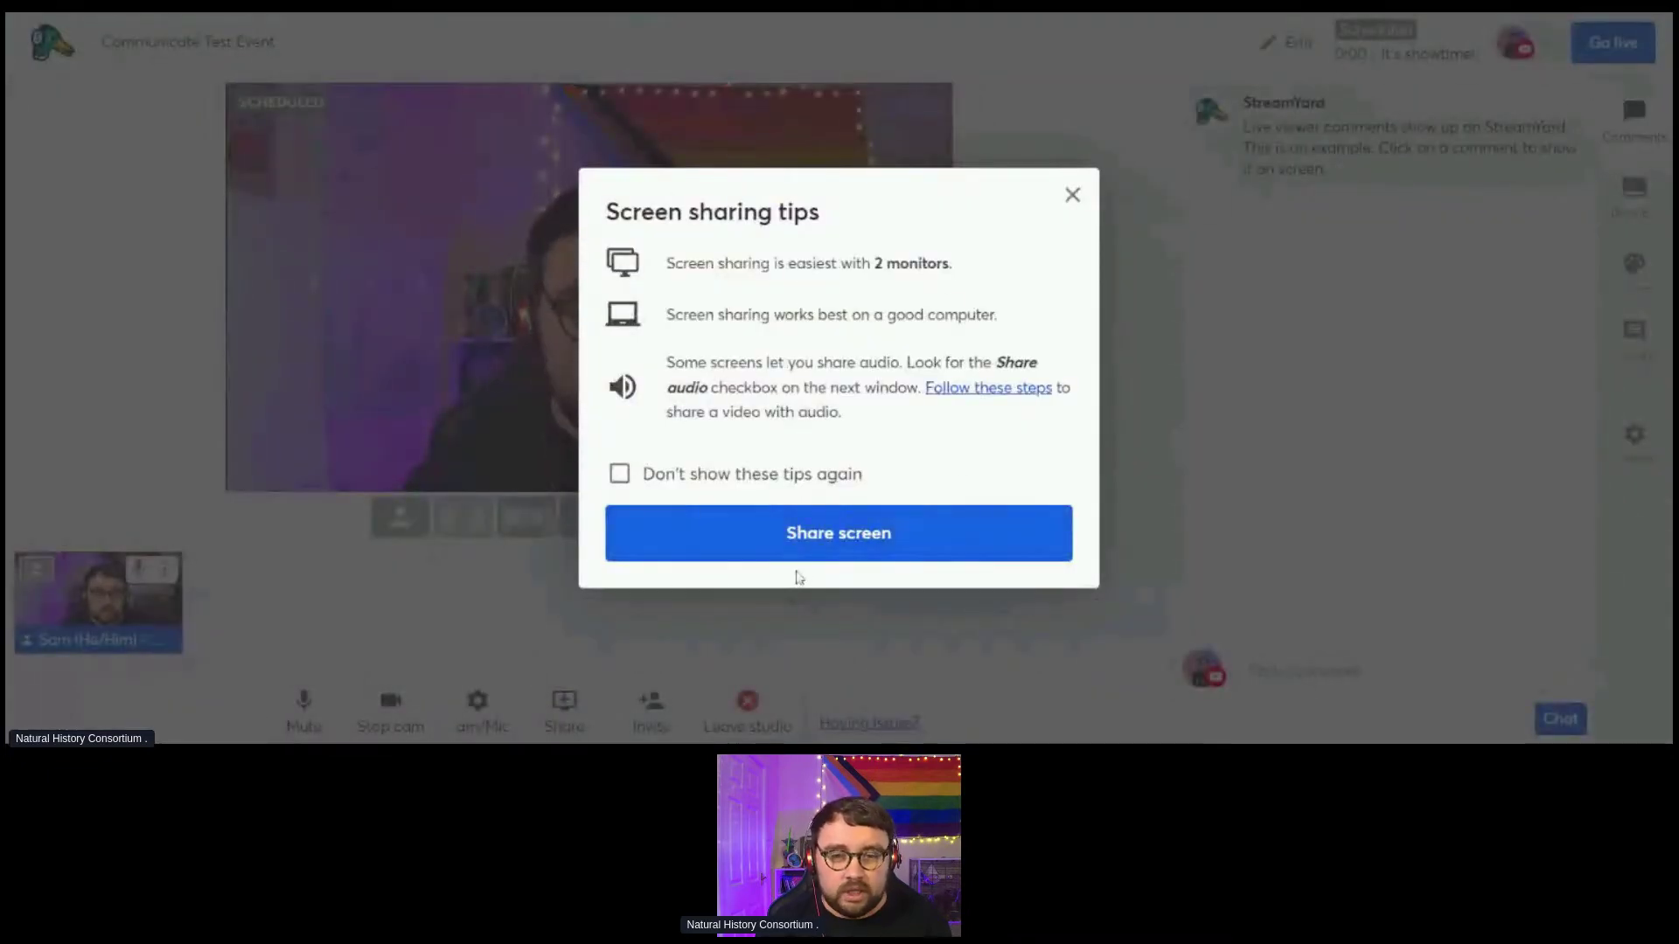
{"action": "left_click", "coordinate": [827, 551]}
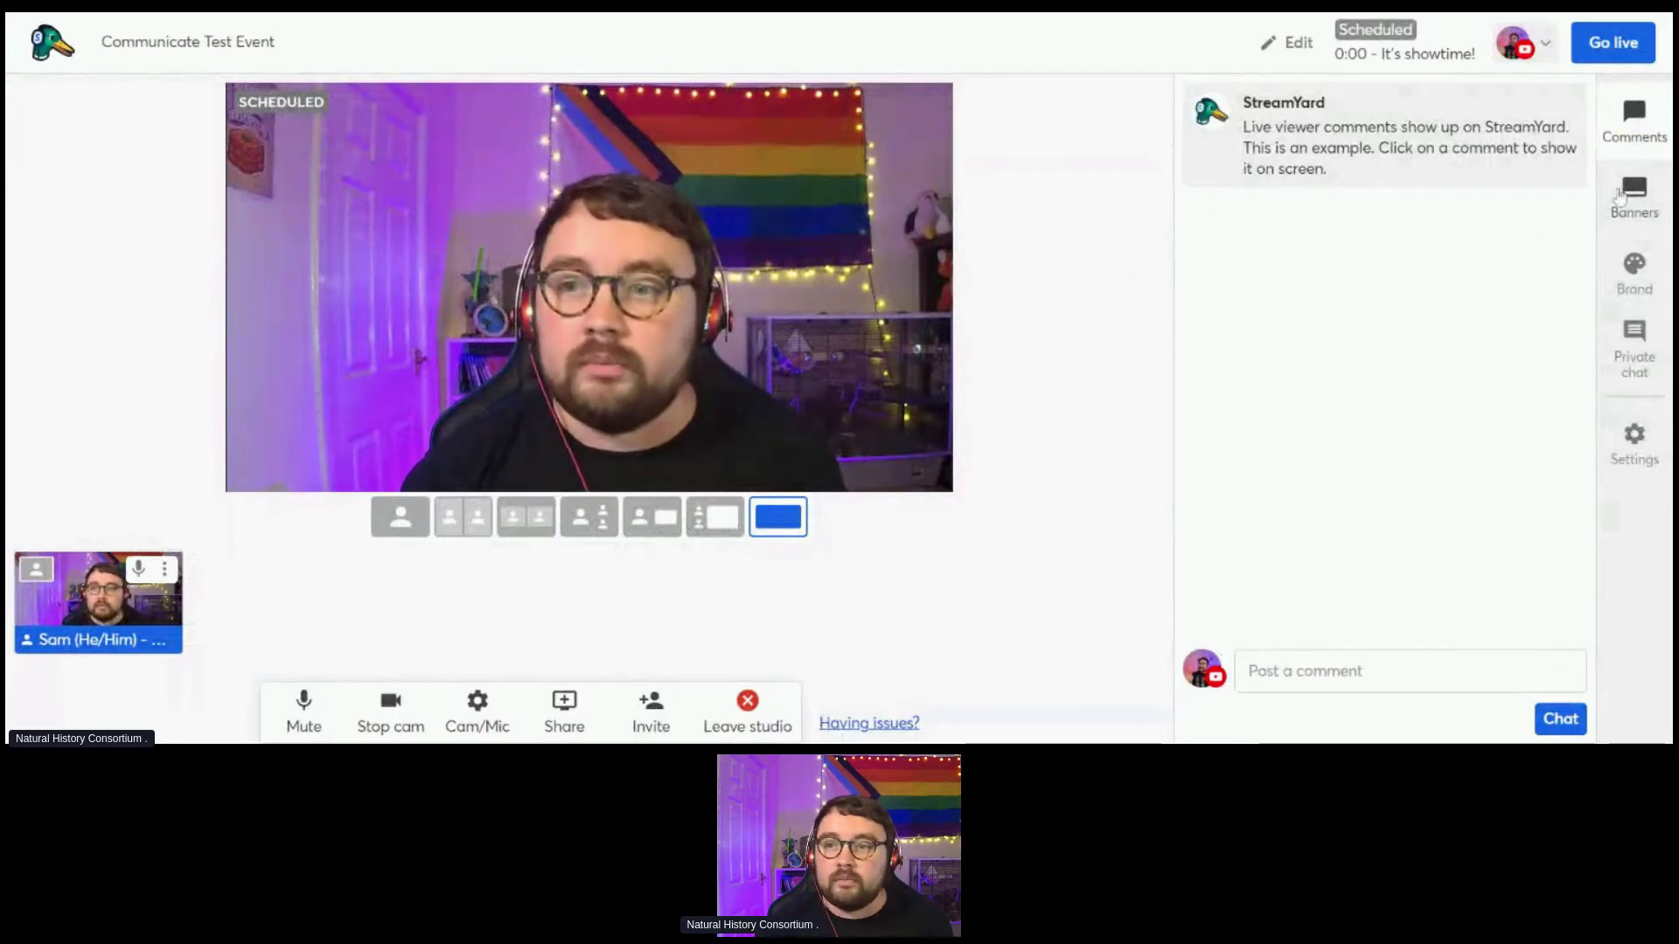
- Check the "Welcome to Communicate 2021!" banner's text and ticker option, save it unchanged and show it on the stream
{"action": "left_click", "coordinate": [1632, 196]}
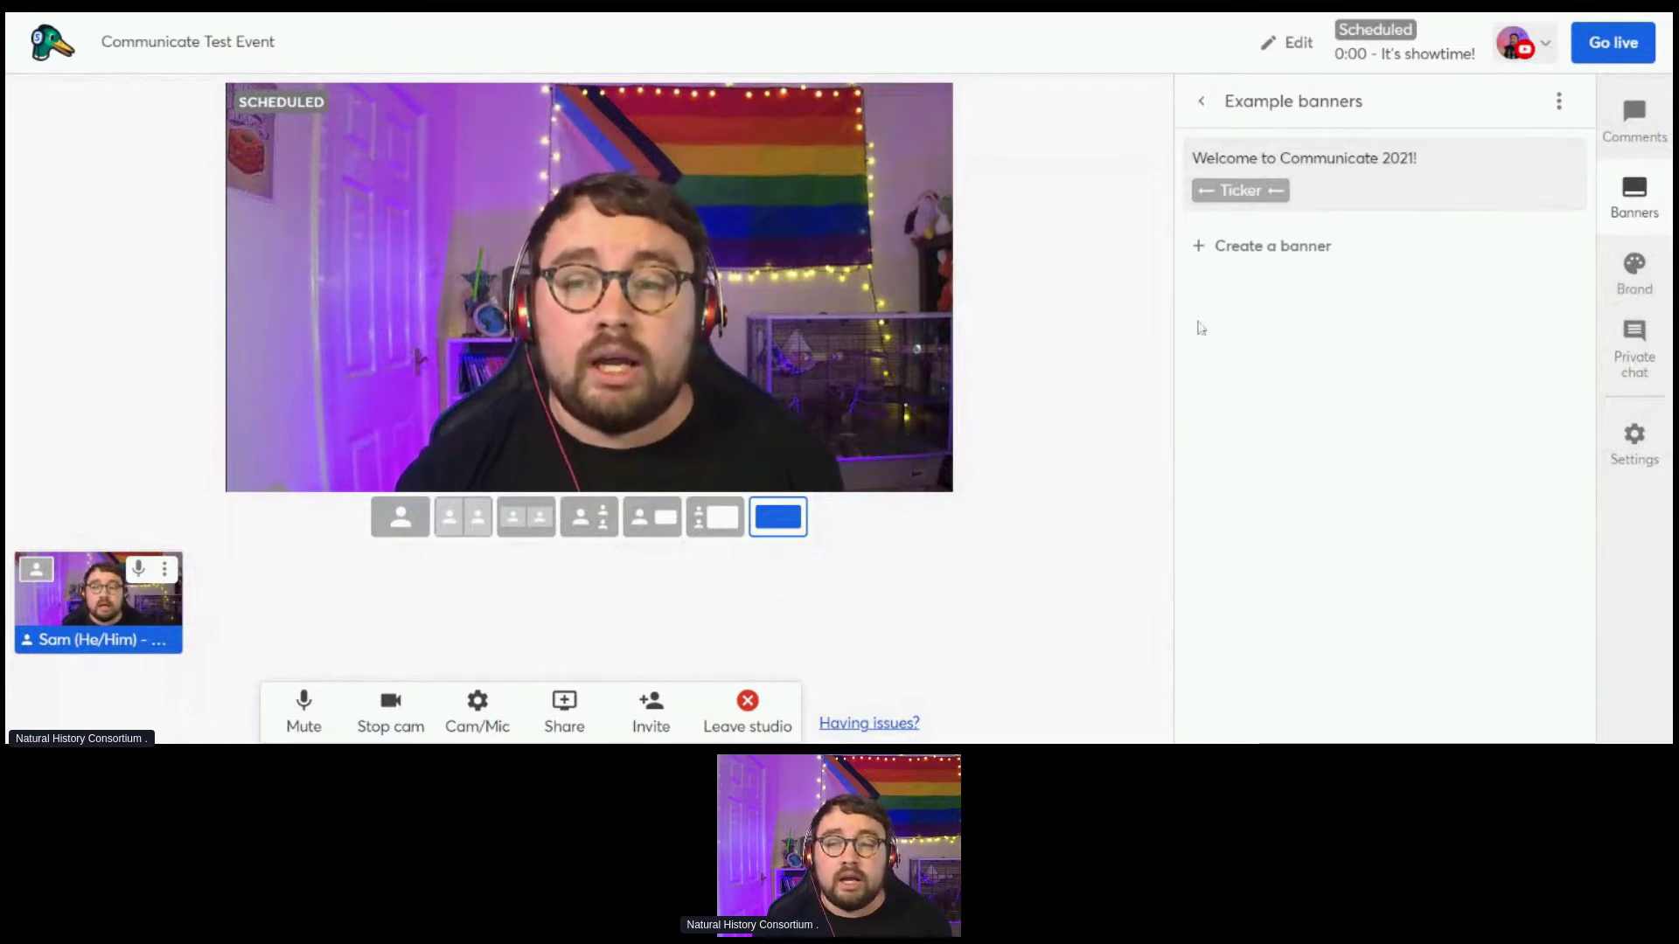
{"action": "mouse_move", "coordinate": [1476, 179]}
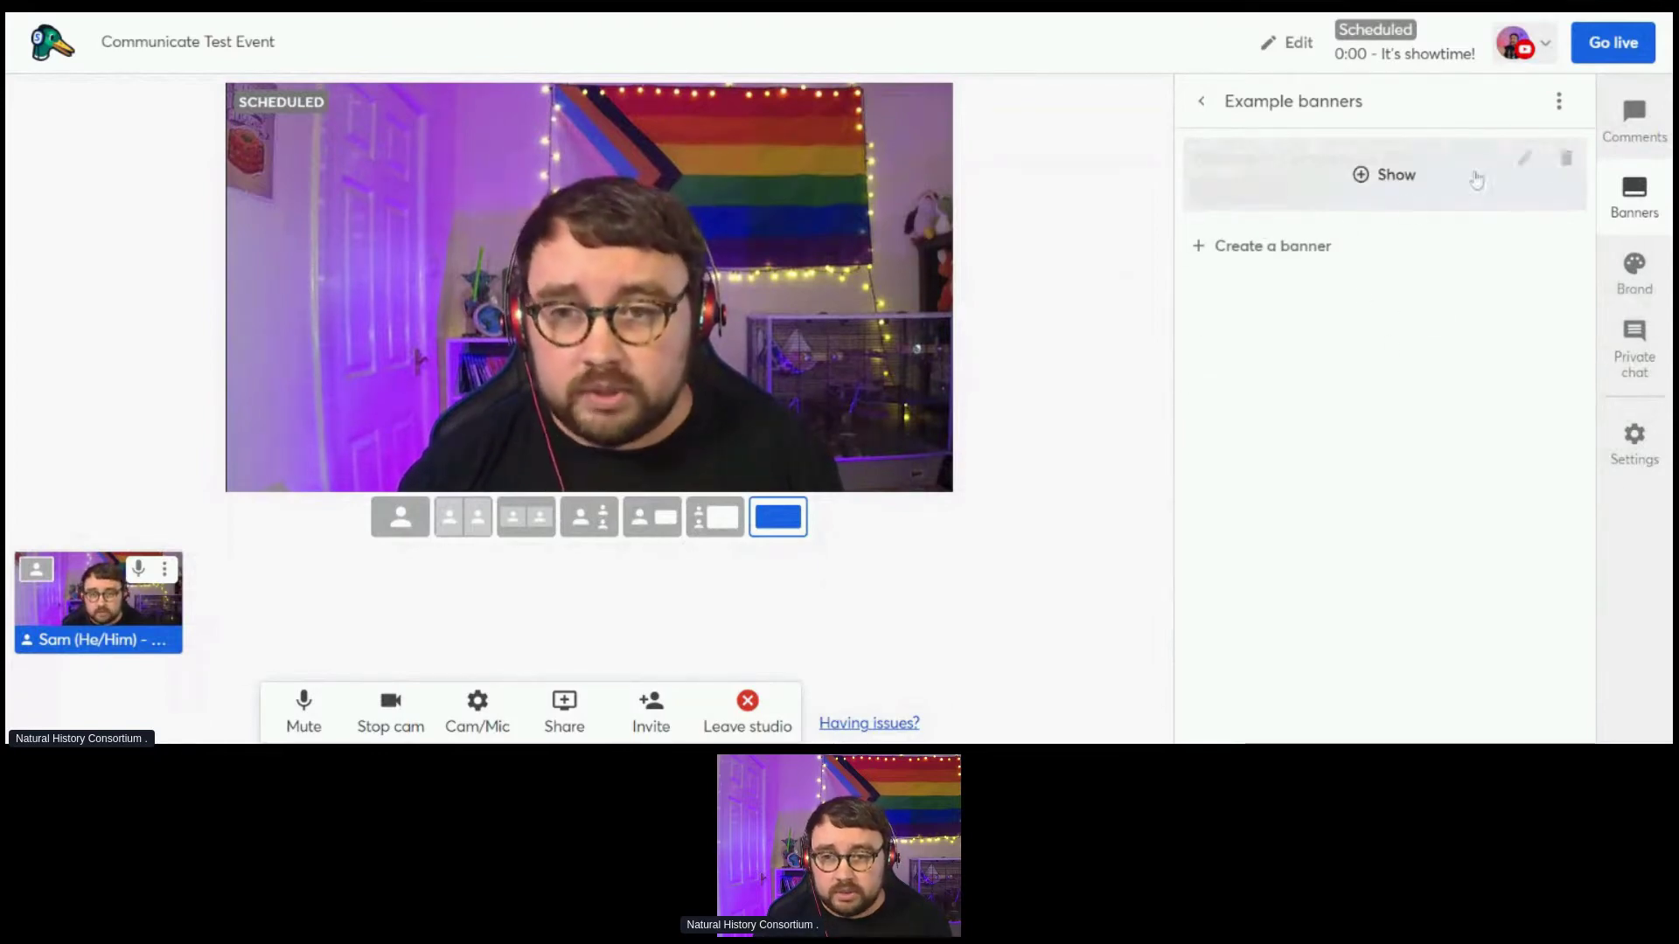
{"action": "left_click", "coordinate": [1522, 160]}
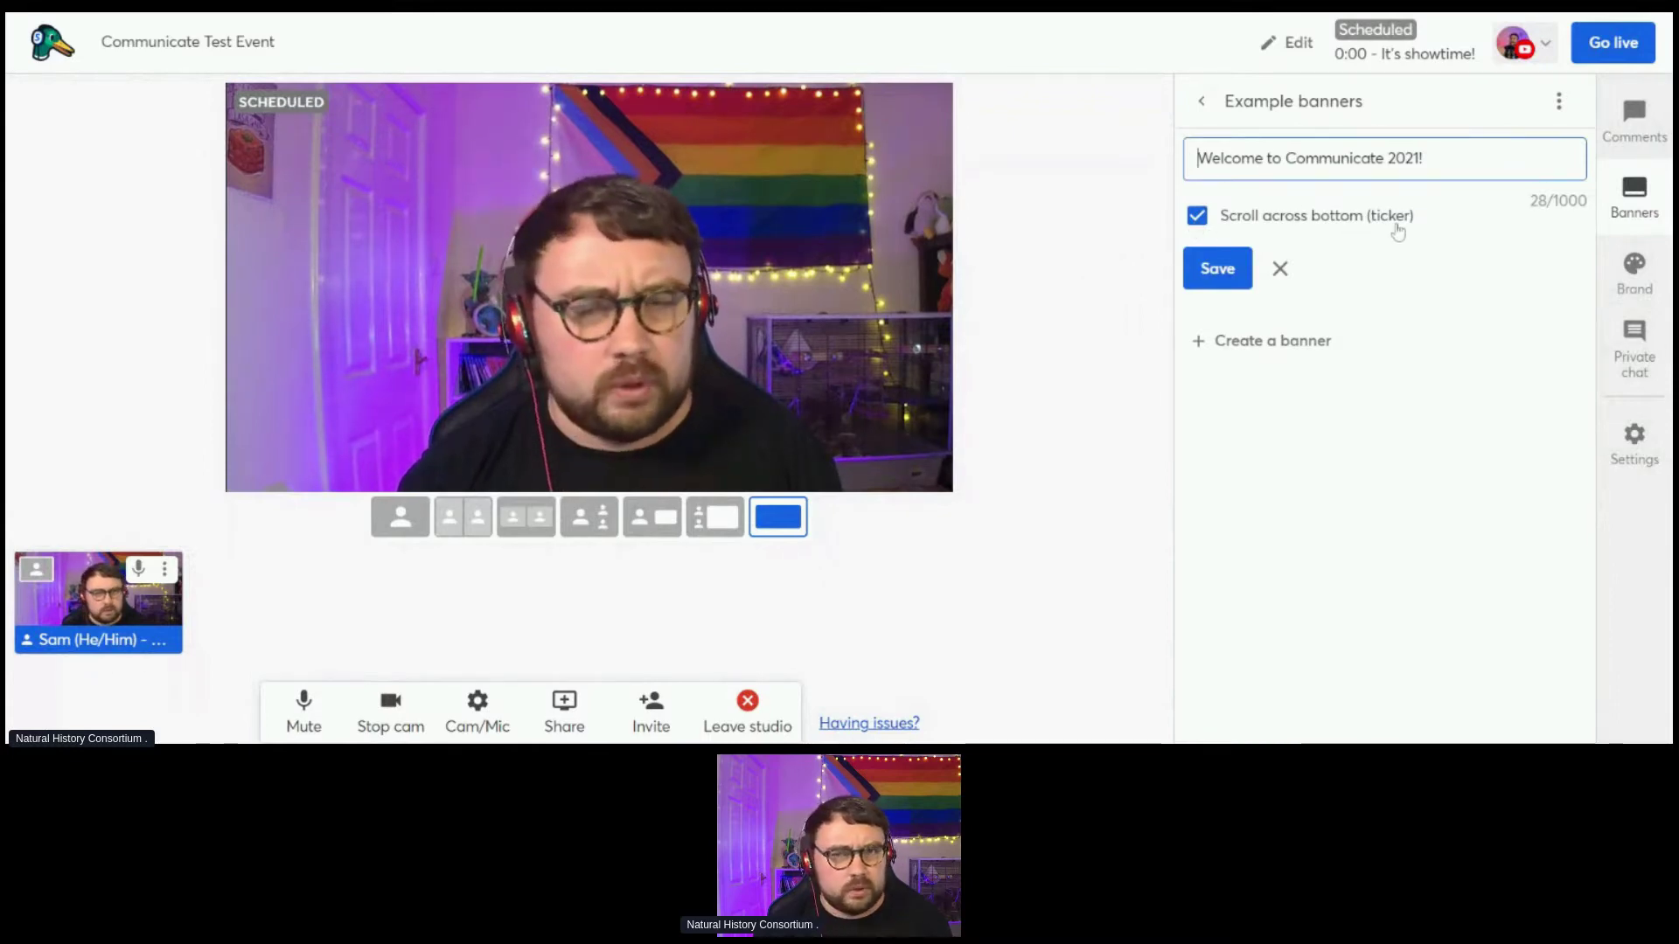
{"action": "left_click", "coordinate": [1227, 271]}
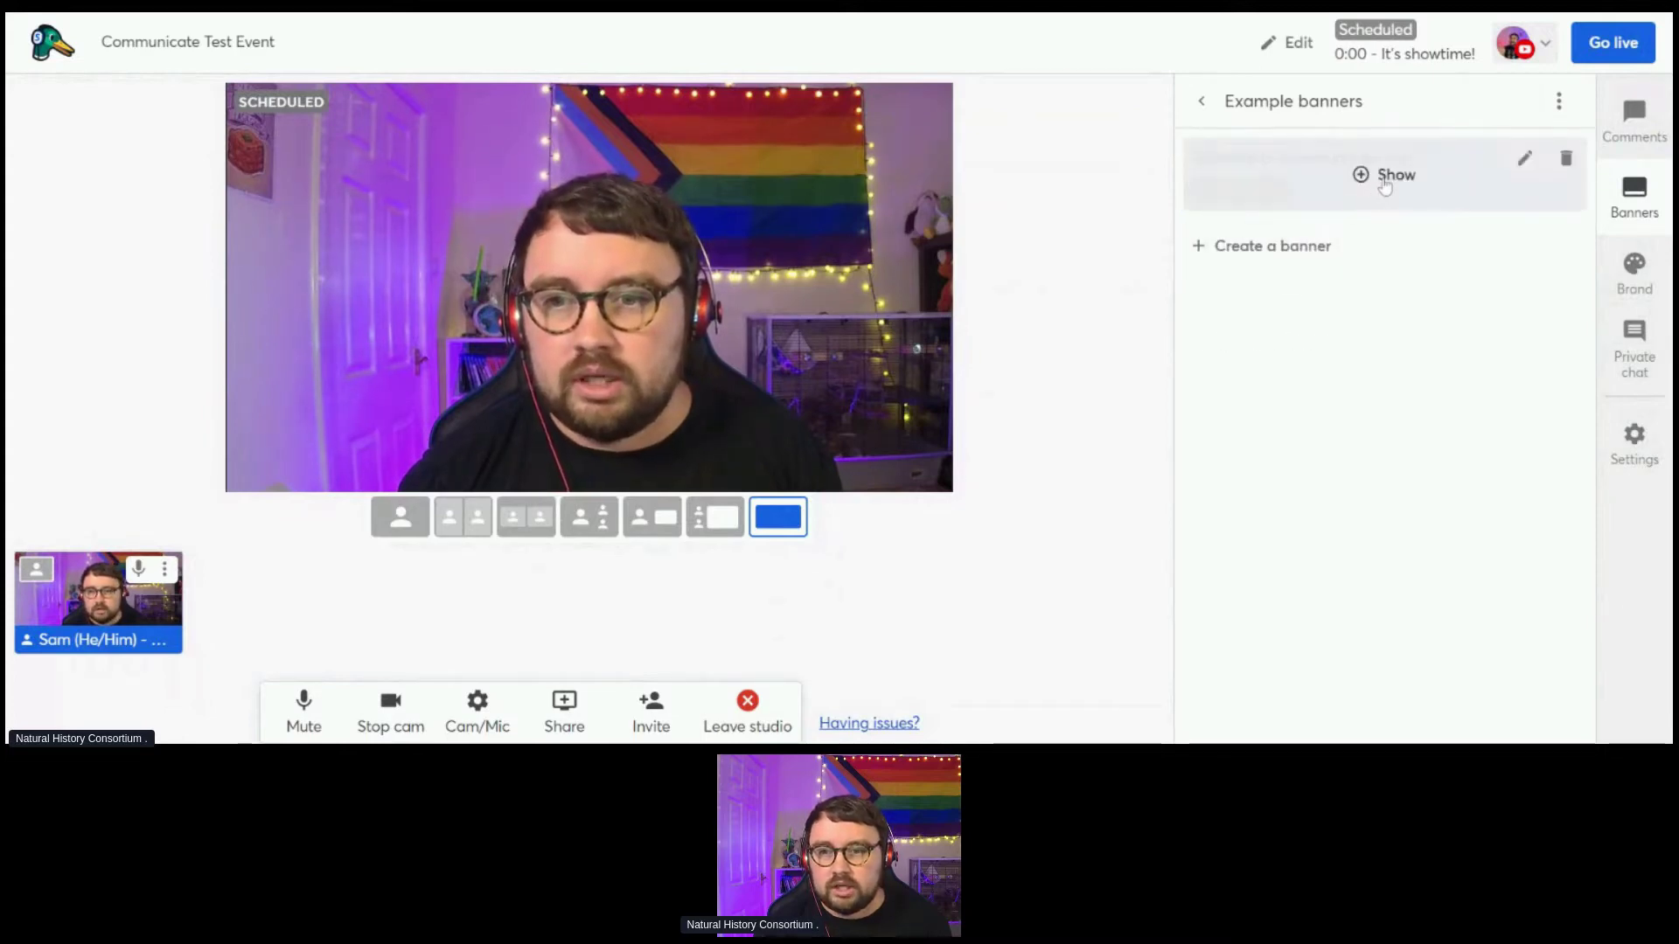
{"action": "left_click", "coordinate": [1384, 177]}
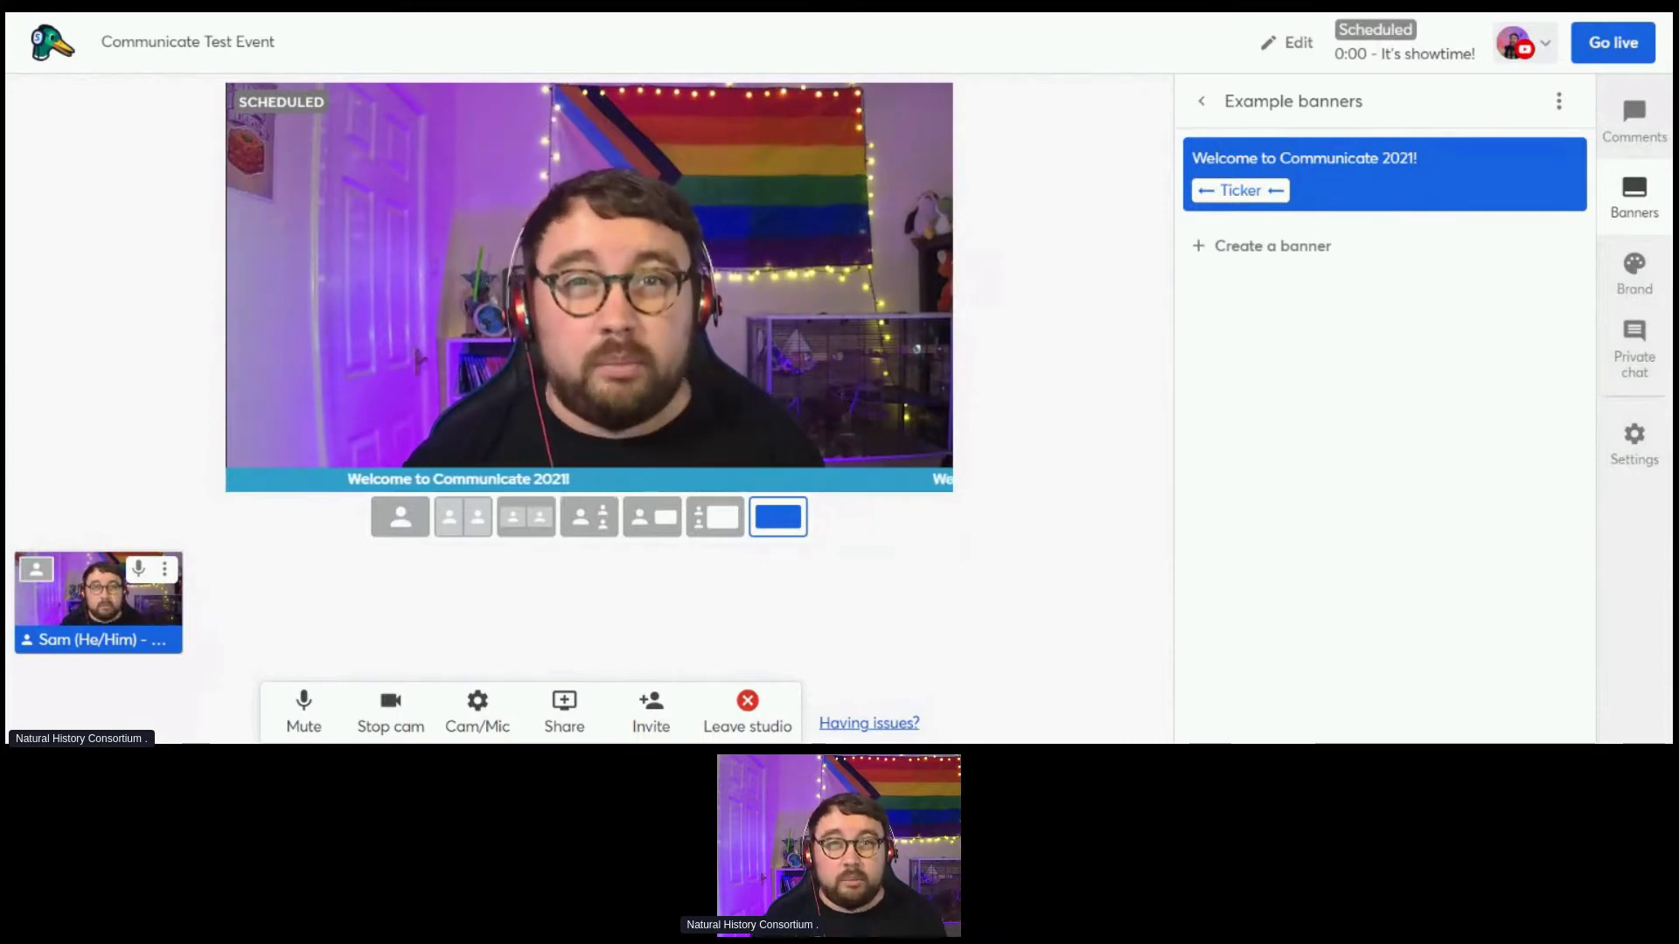
- View the new banner form and discard it, and hide the "Welcome to Communicate 2021!" ticker from the stream
{"action": "mouse_move", "coordinate": [1402, 202]}
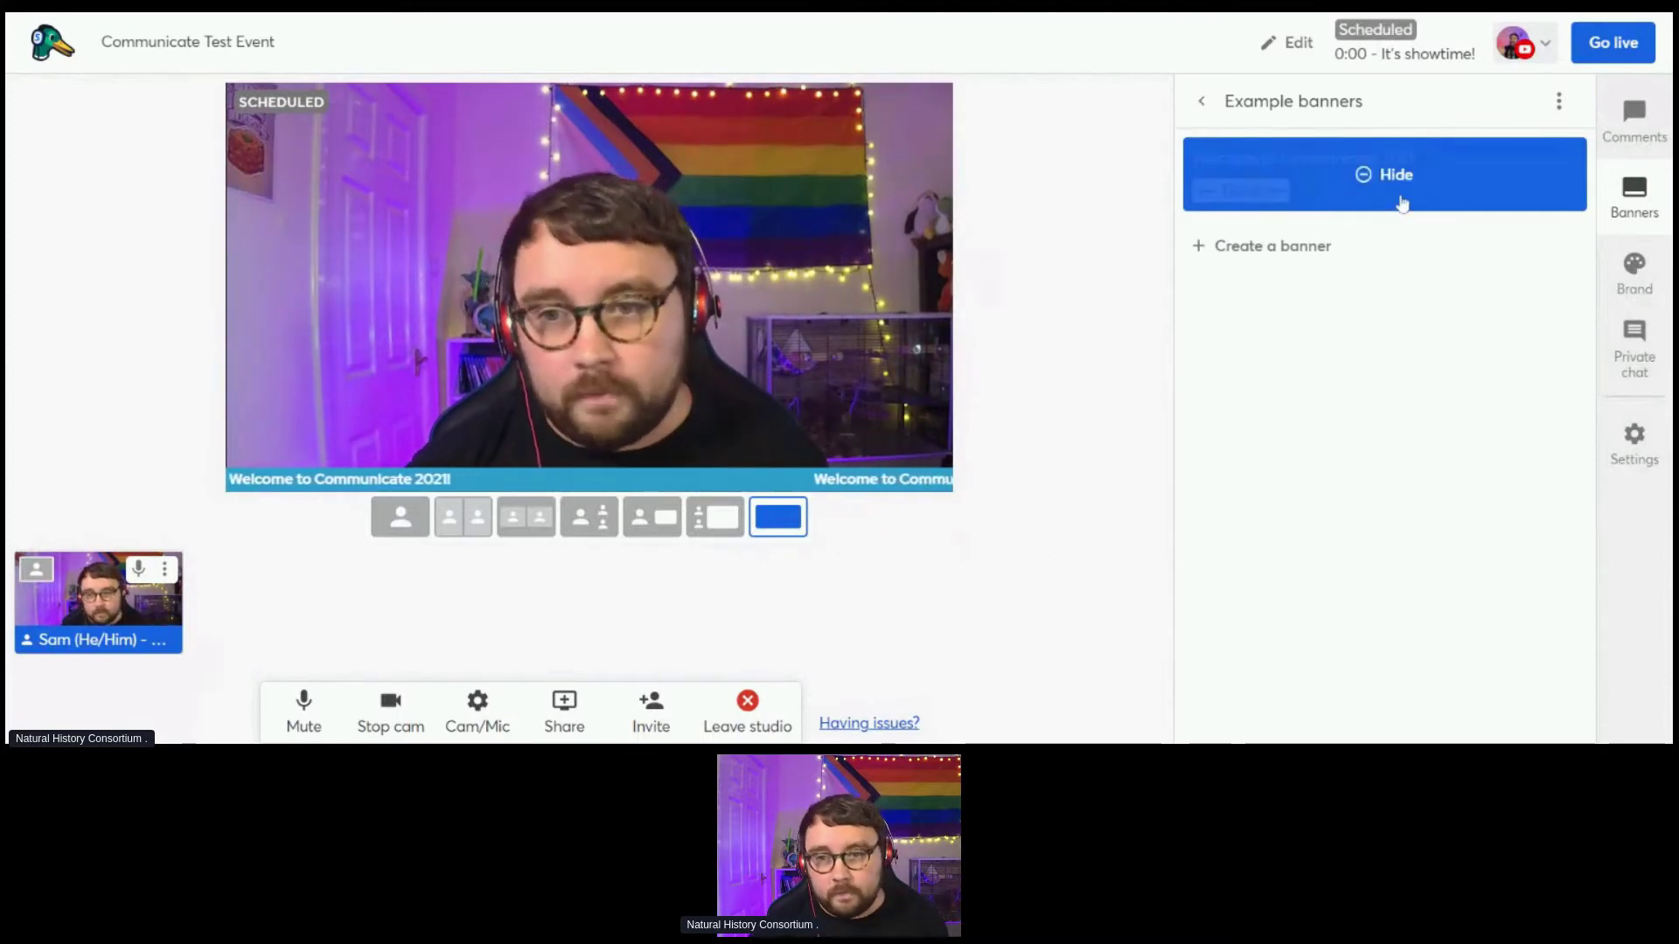
{"action": "left_click", "coordinate": [1272, 246]}
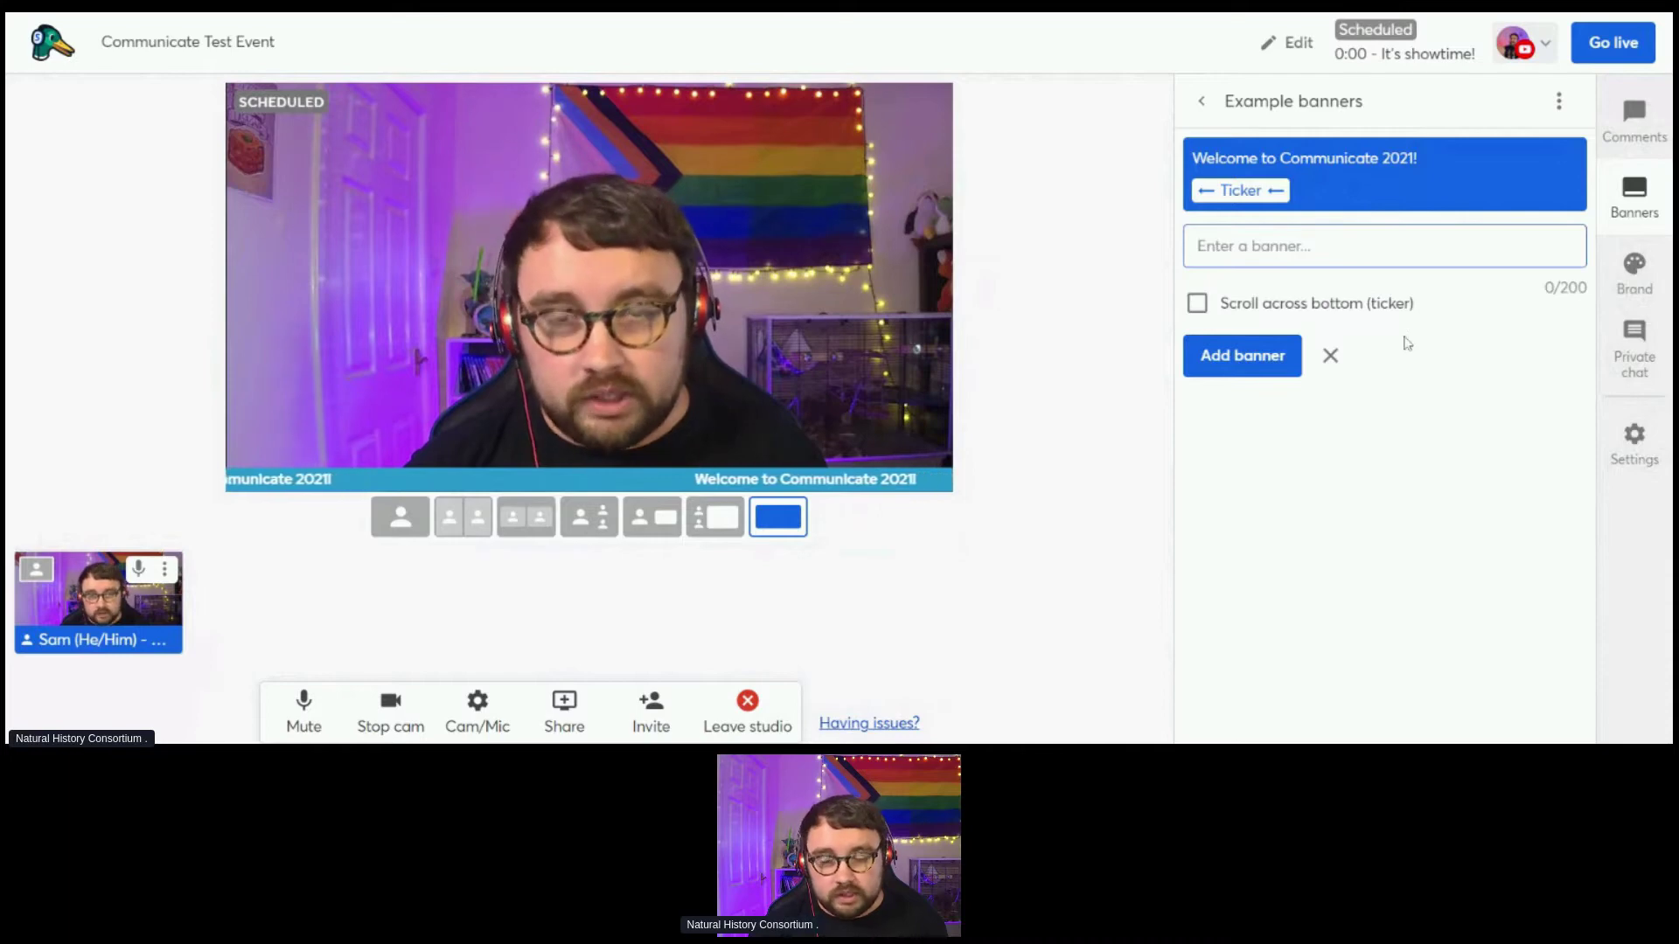
{"action": "left_click", "coordinate": [1330, 356]}
{"action": "mouse_move", "coordinate": [1396, 187]}
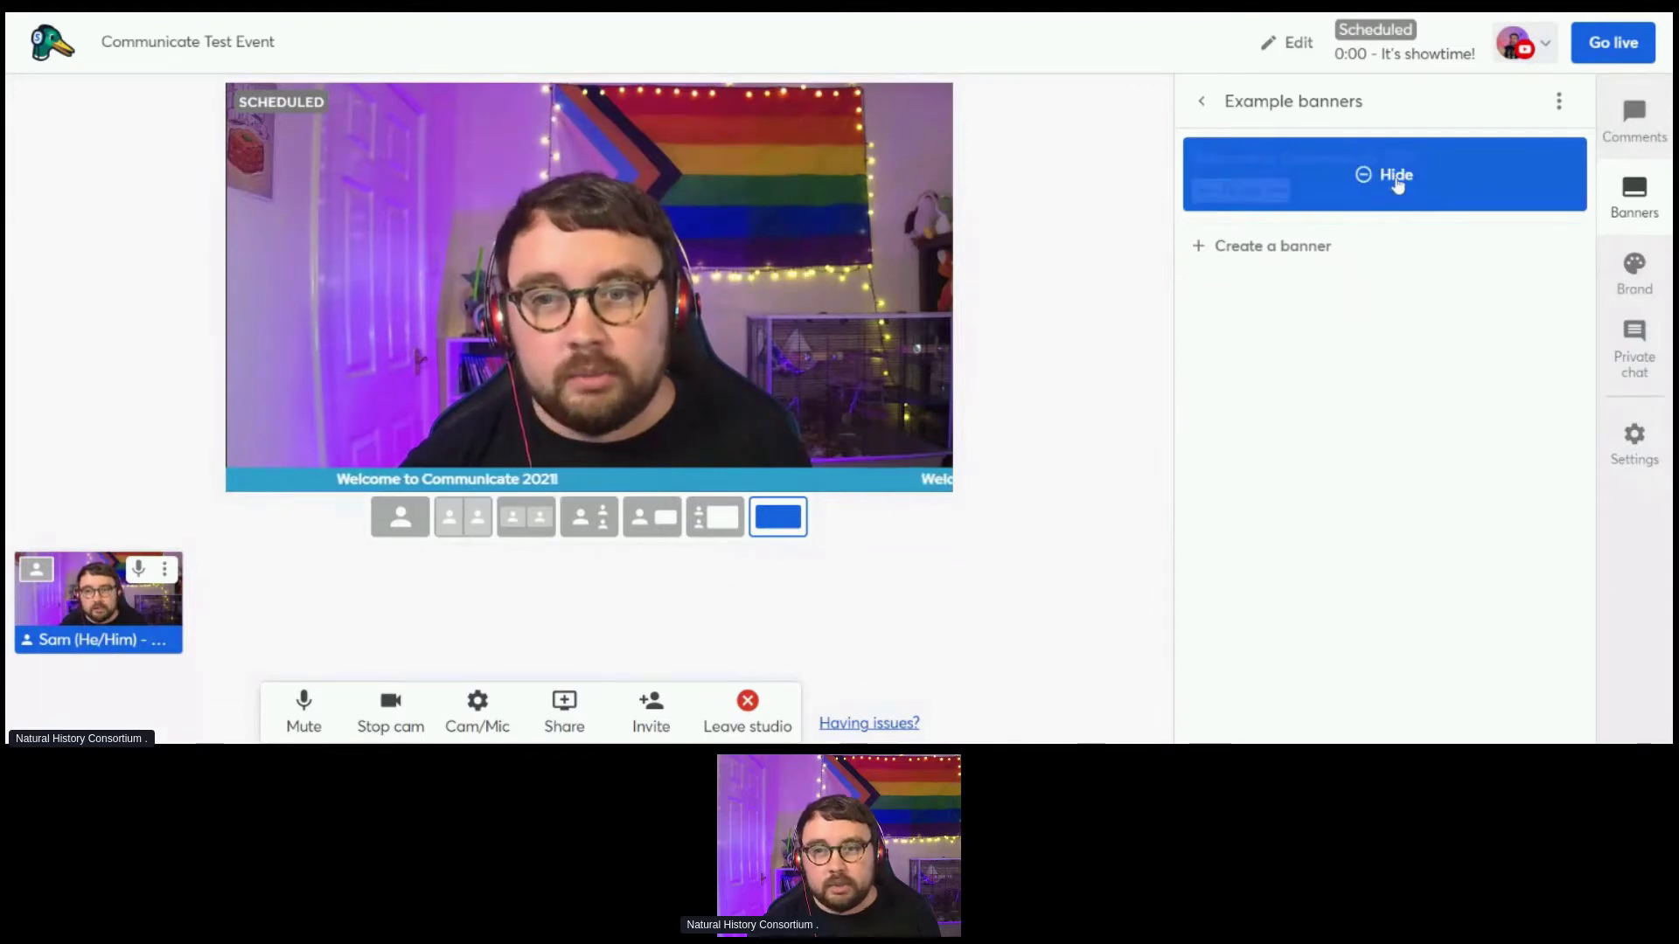
{"action": "left_click", "coordinate": [1397, 177]}
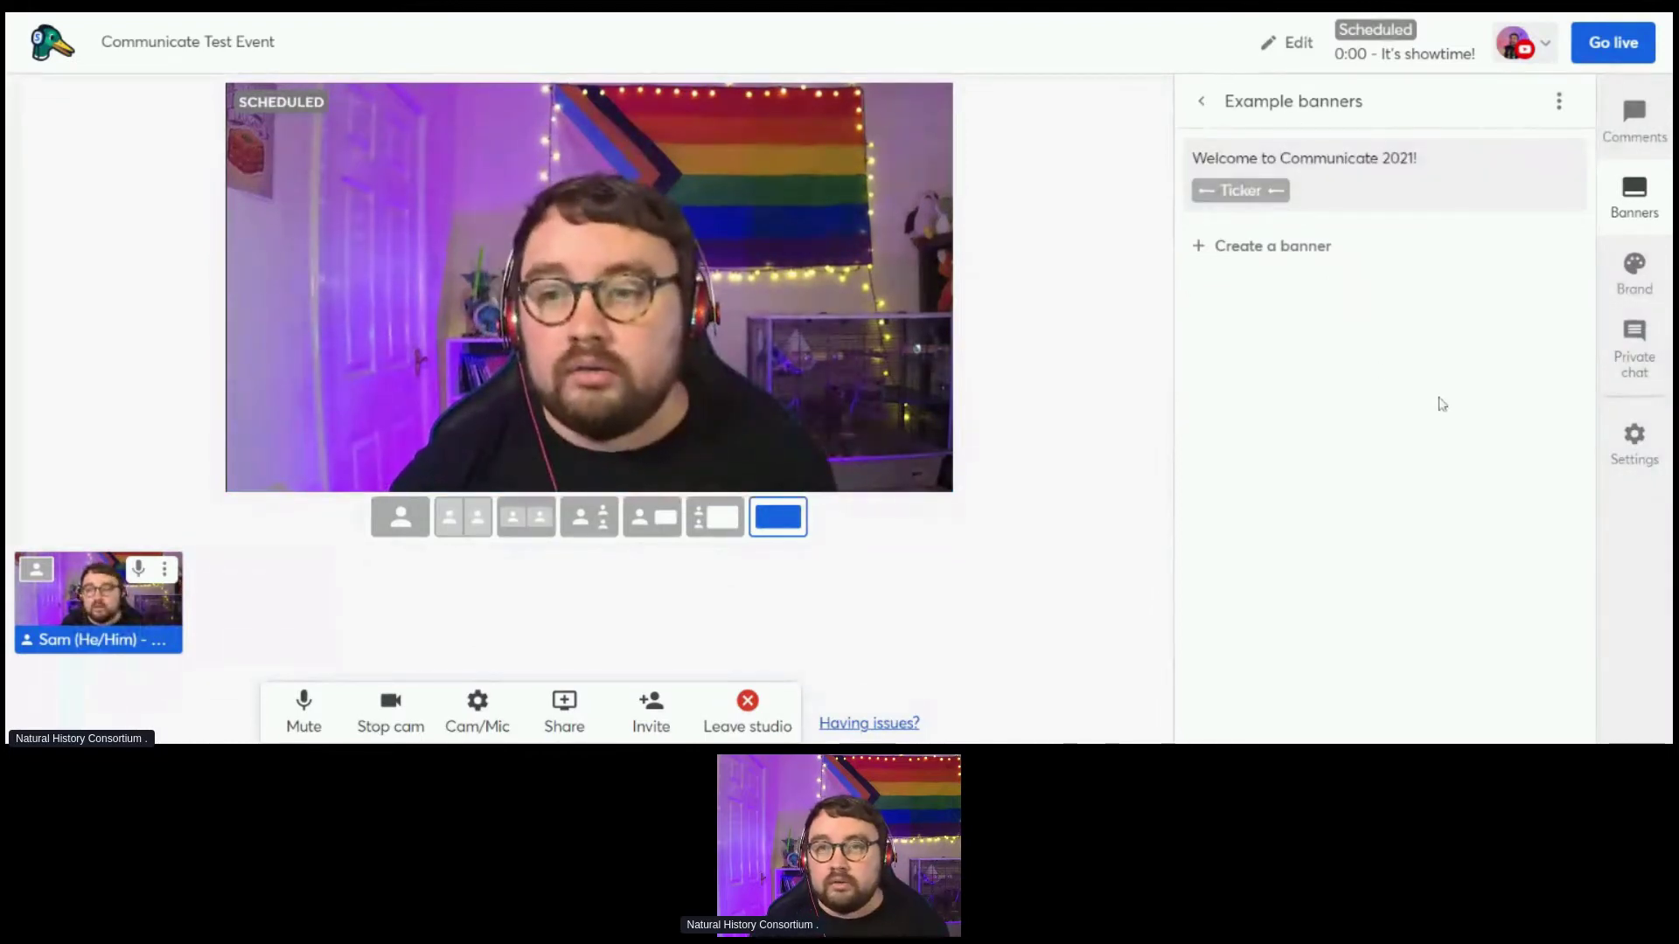
- Look through the Festival of Nature brand settings and turn on display names for the stream
{"action": "left_click", "coordinate": [1631, 289]}
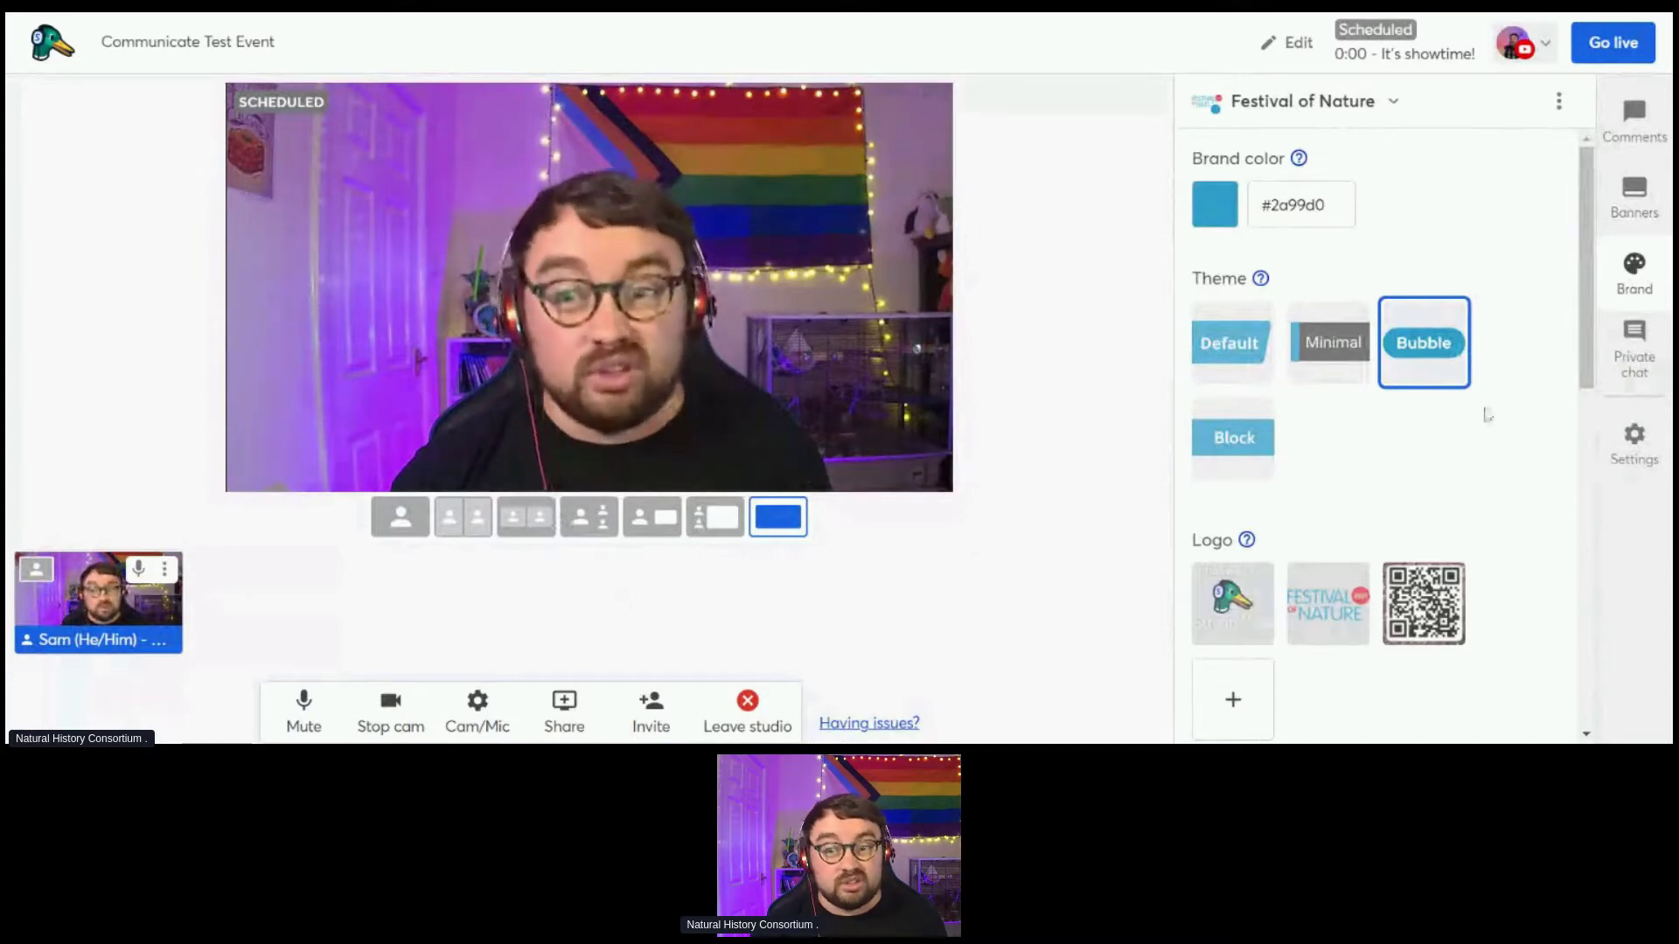
{"action": "scroll", "coordinate": [1413, 522], "scroll_direction": "down", "scroll_amount": 10}
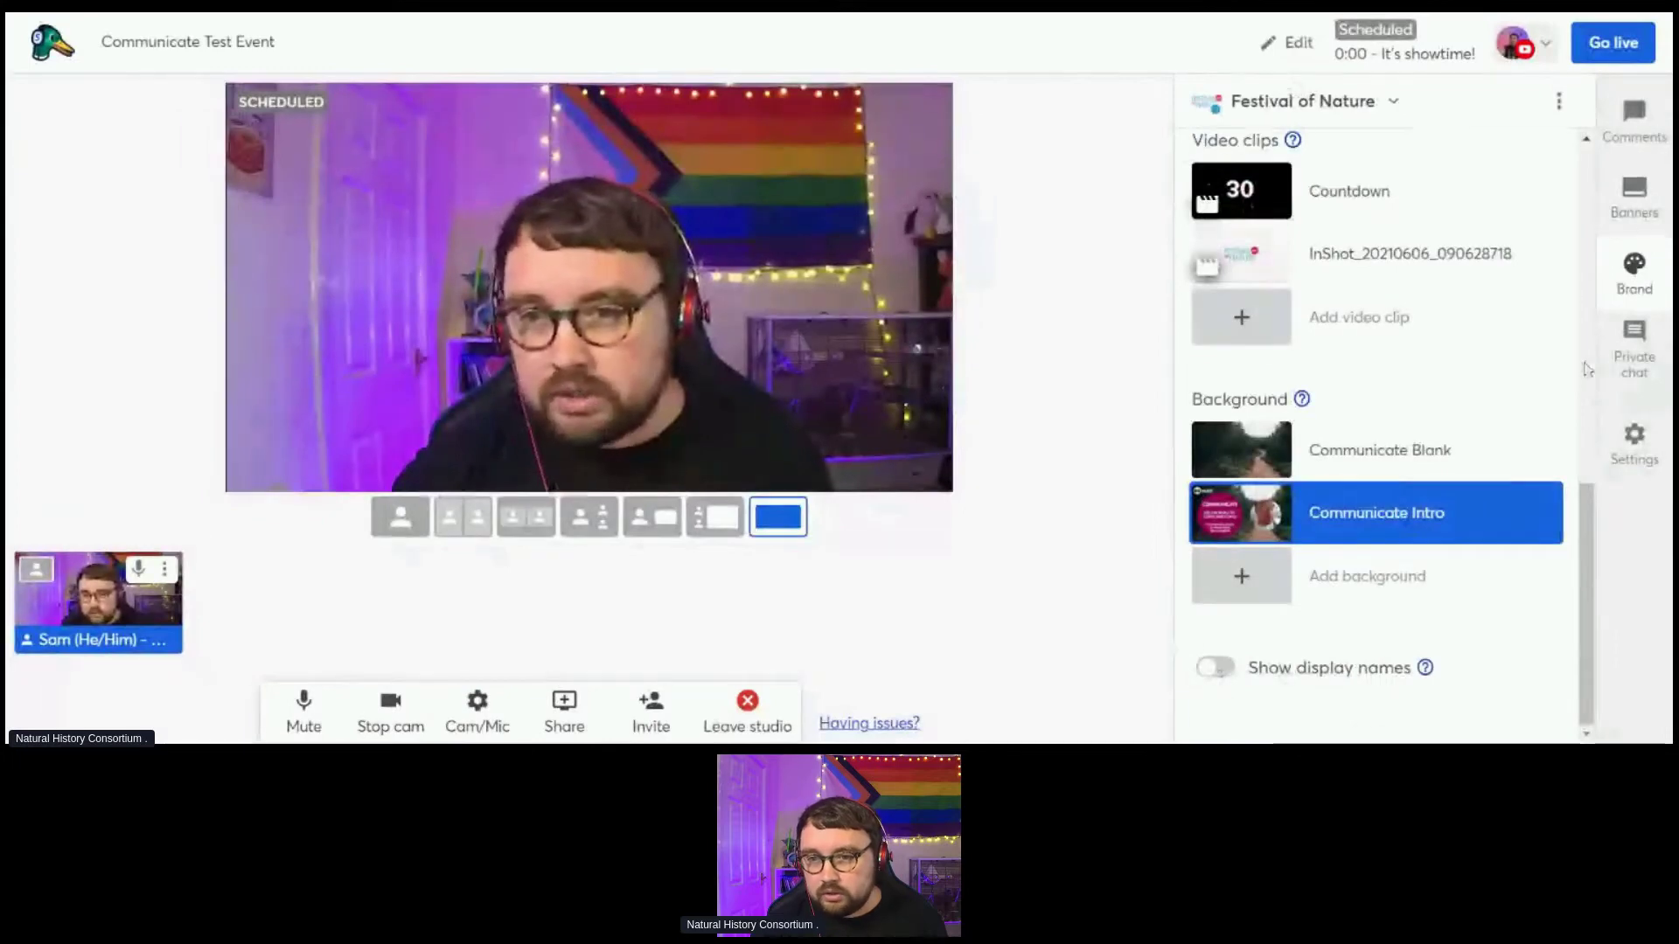
{"action": "scroll", "coordinate": [1385, 184], "scroll_direction": "up", "scroll_amount": 8}
{"action": "scroll", "coordinate": [1364, 472], "scroll_direction": "down", "scroll_amount": 8}
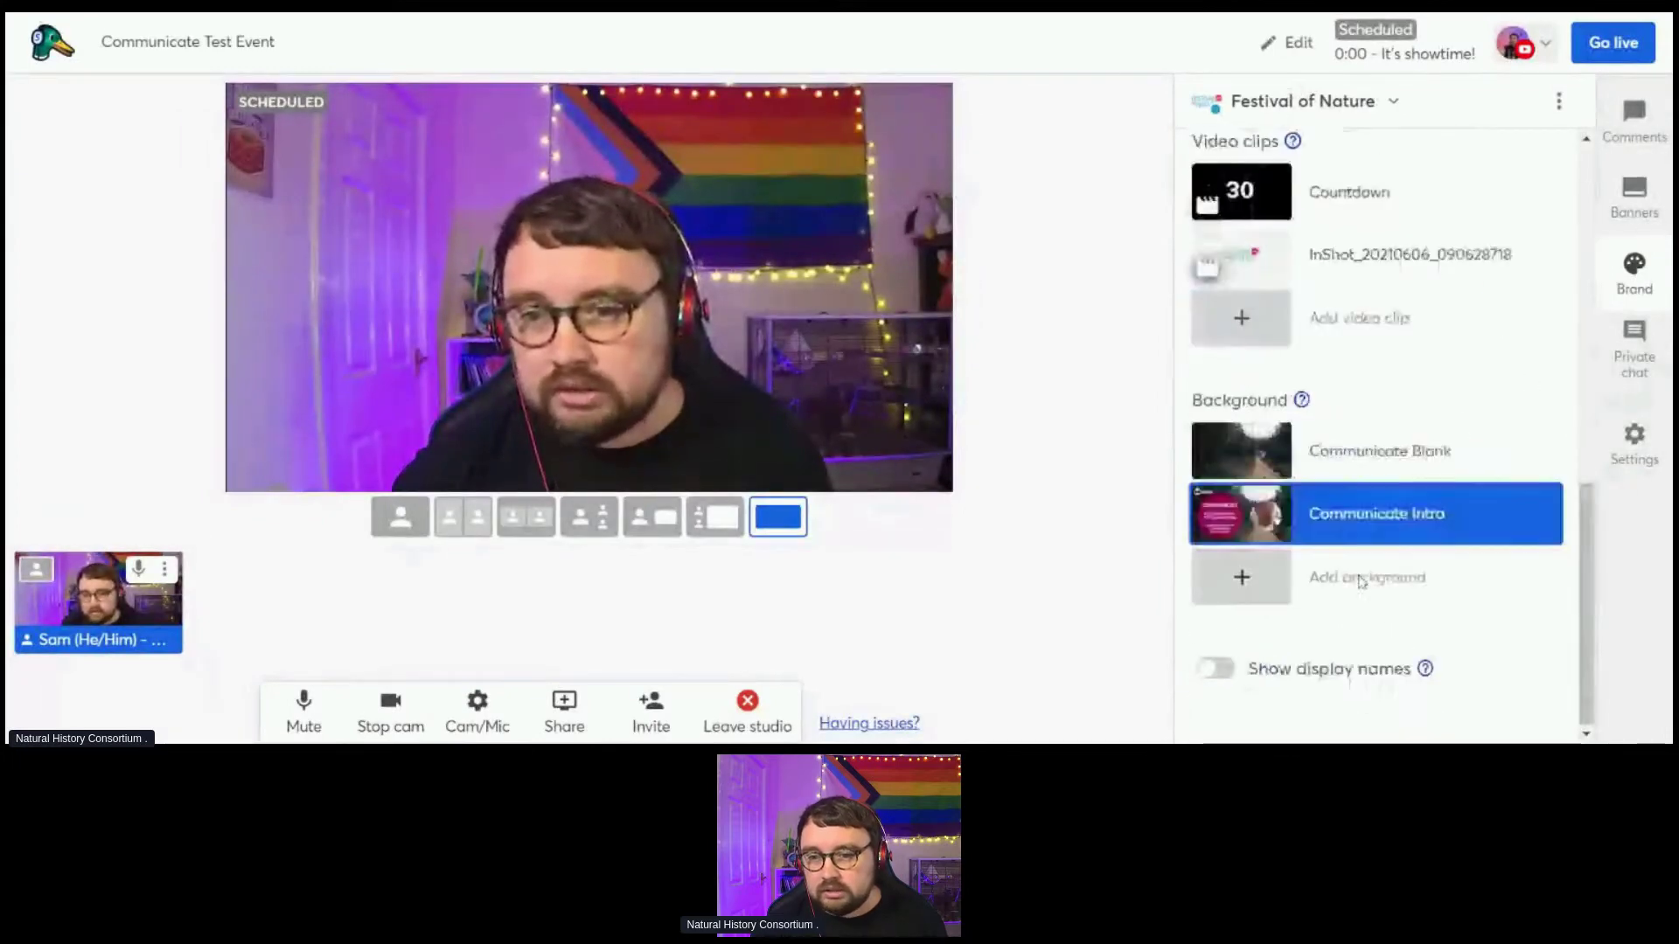
{"action": "left_click", "coordinate": [1217, 669]}
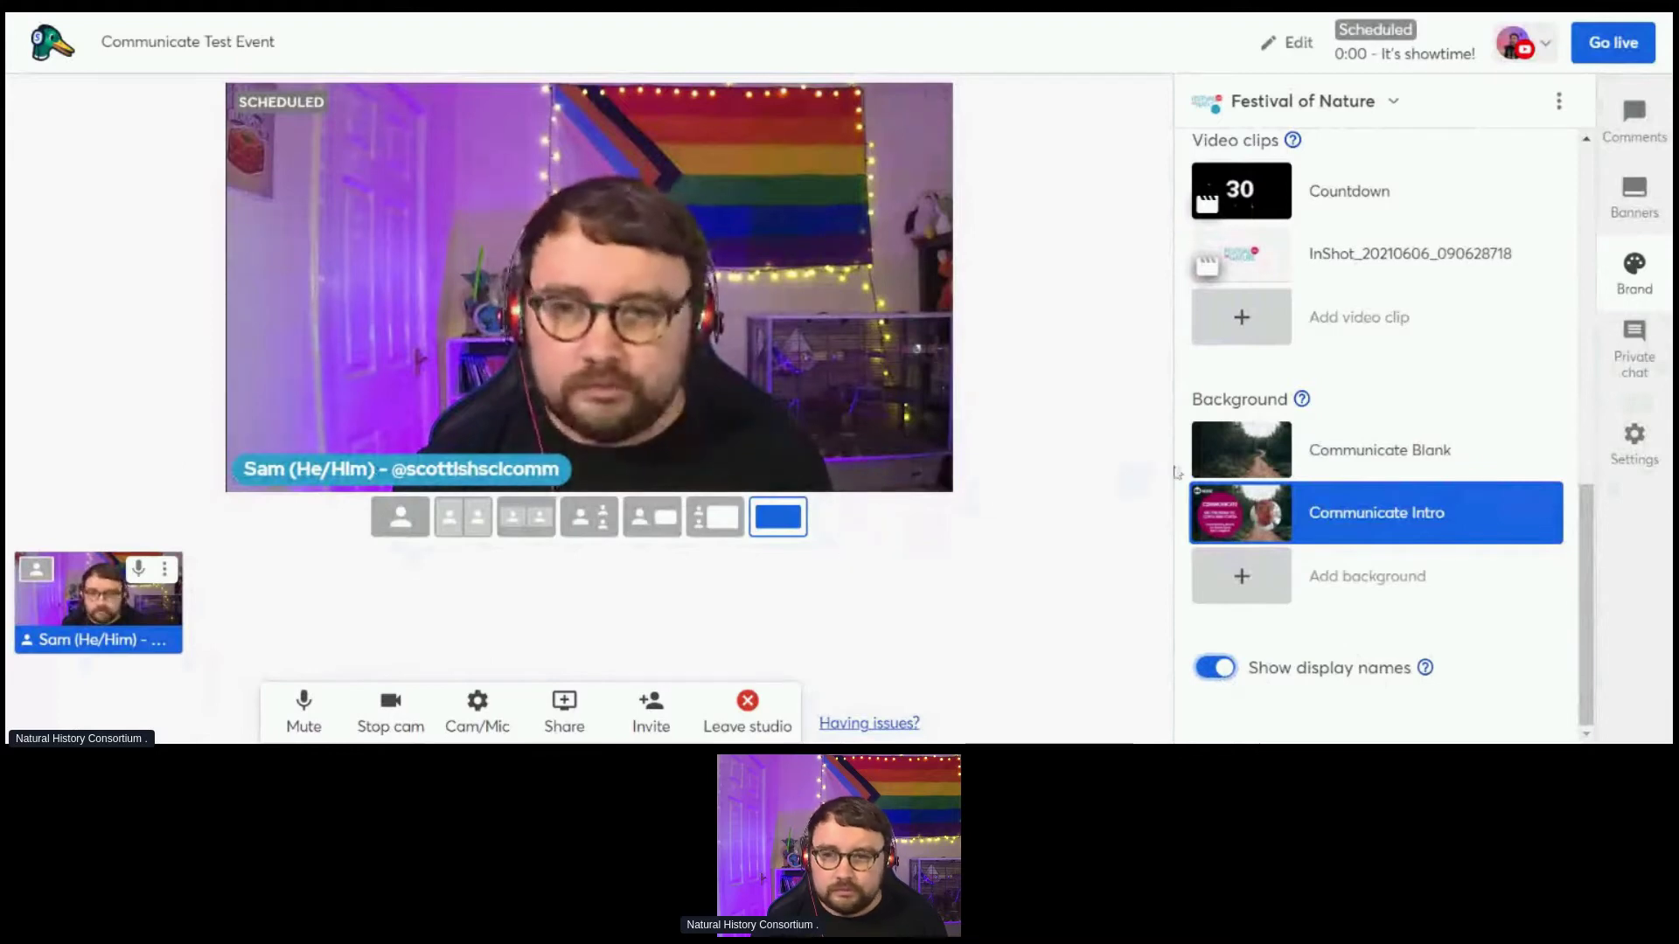
- Preview the Default, Minimal and Block themes on the display name, and finish with the Bubble theme
{"action": "scroll", "coordinate": [1312, 496], "scroll_direction": "up", "scroll_amount": 5}
{"action": "scroll", "coordinate": [1312, 494], "scroll_direction": "up", "scroll_amount": 3}
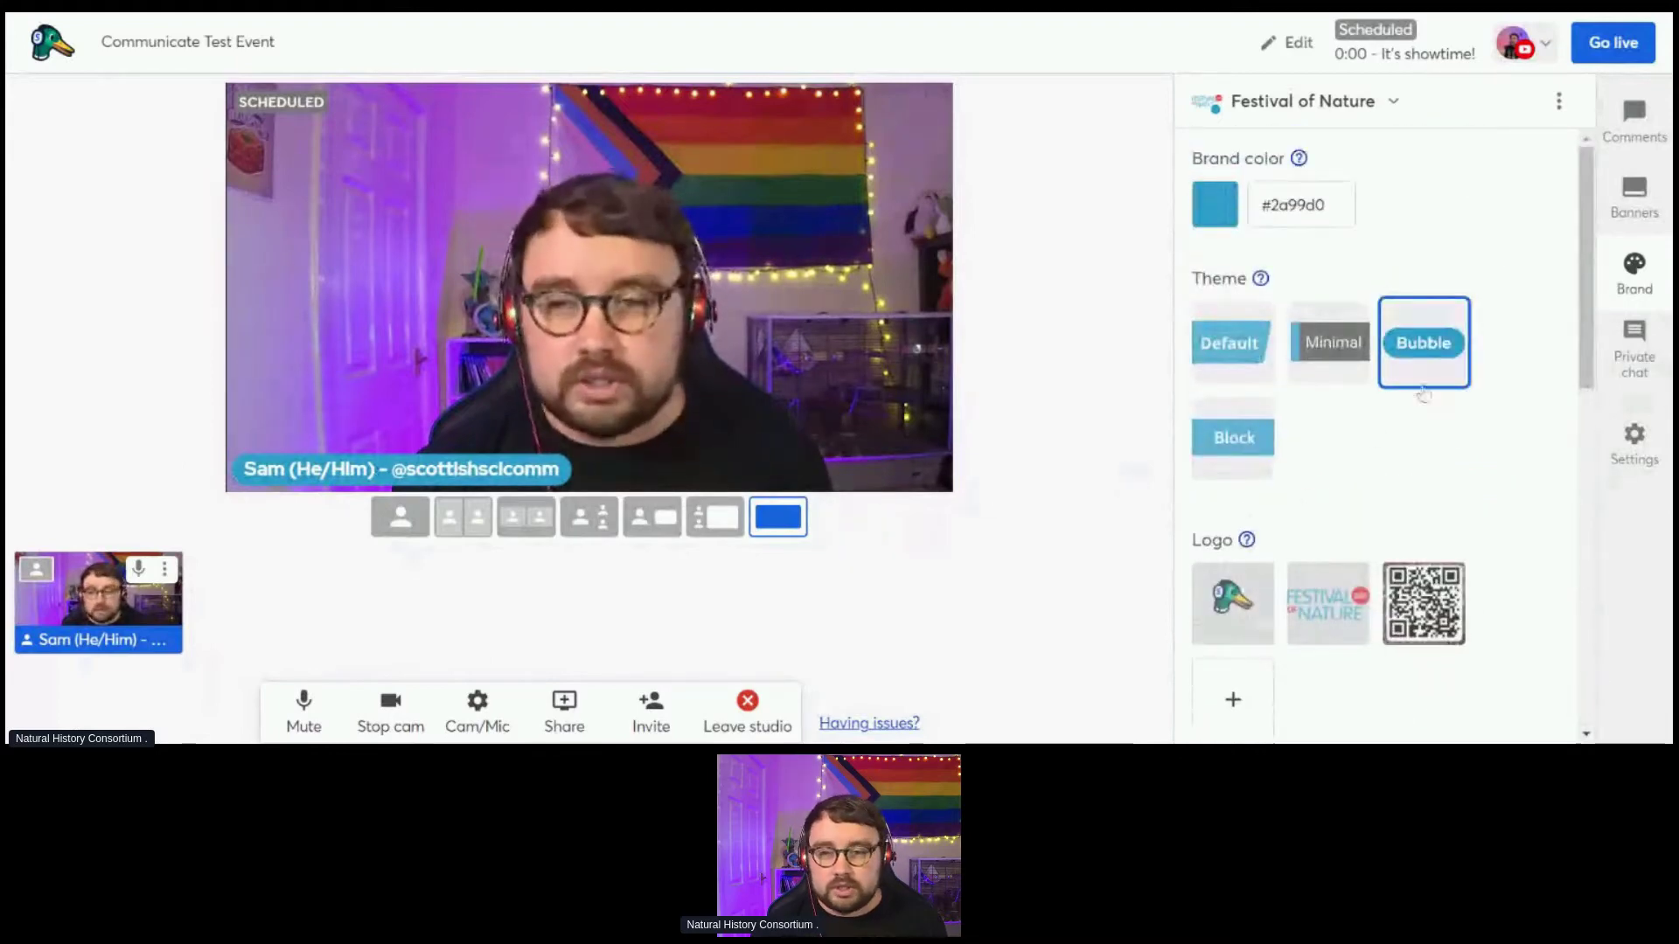
{"action": "left_click", "coordinate": [1246, 359]}
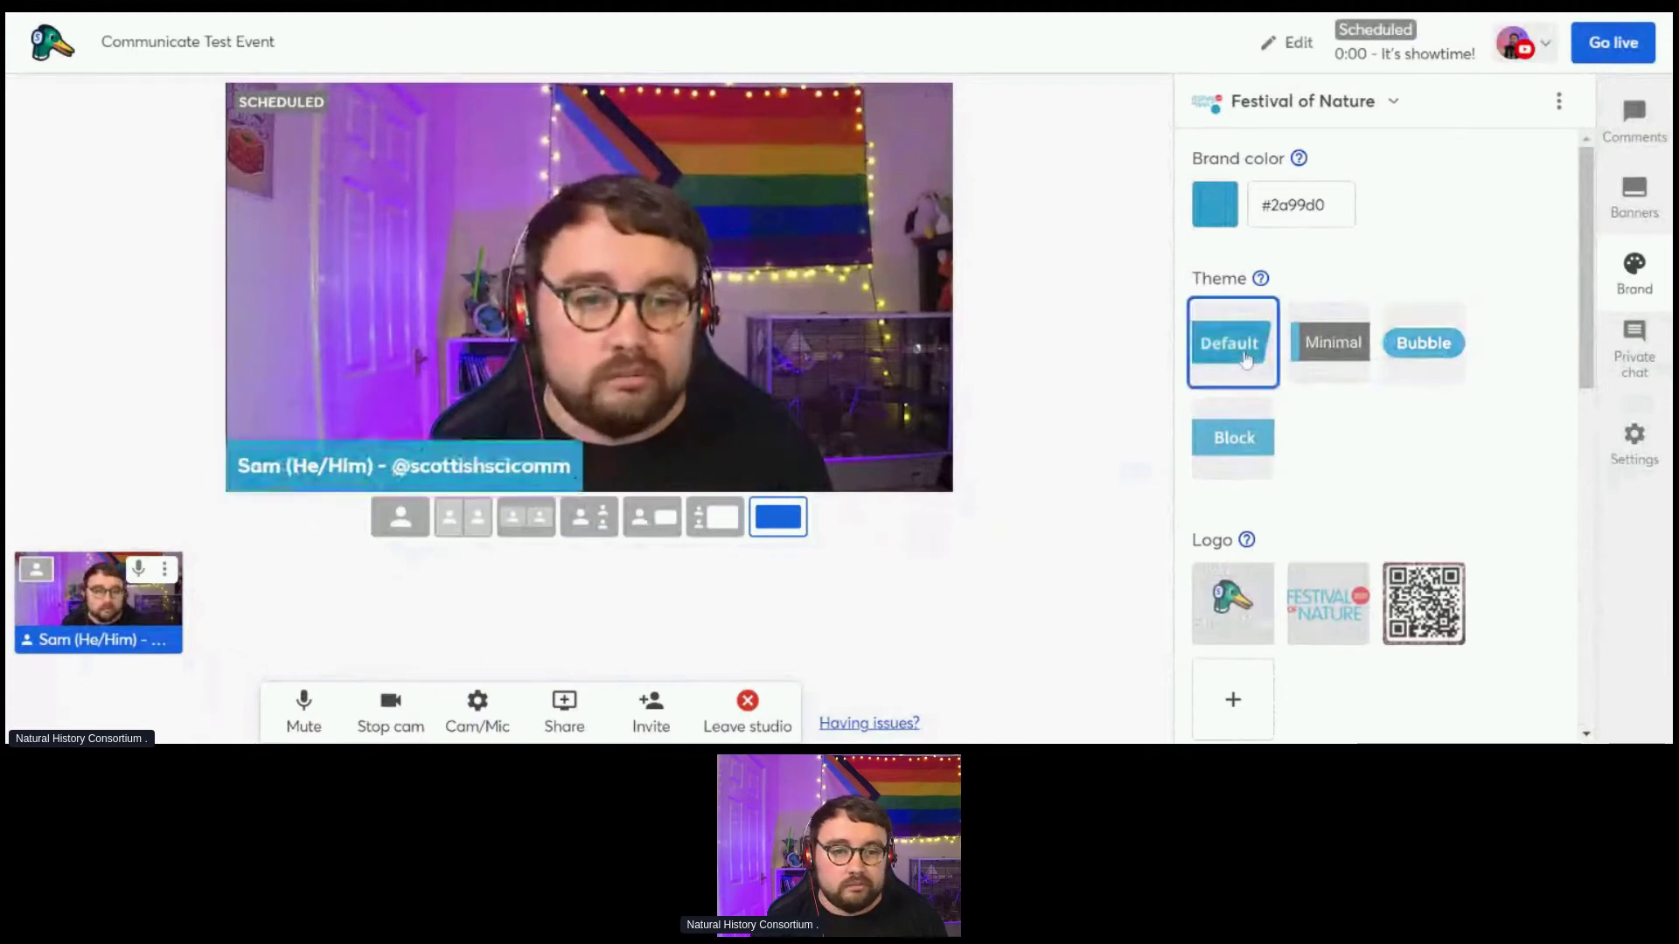
{"action": "left_click", "coordinate": [1314, 350]}
{"action": "left_click", "coordinate": [1423, 343]}
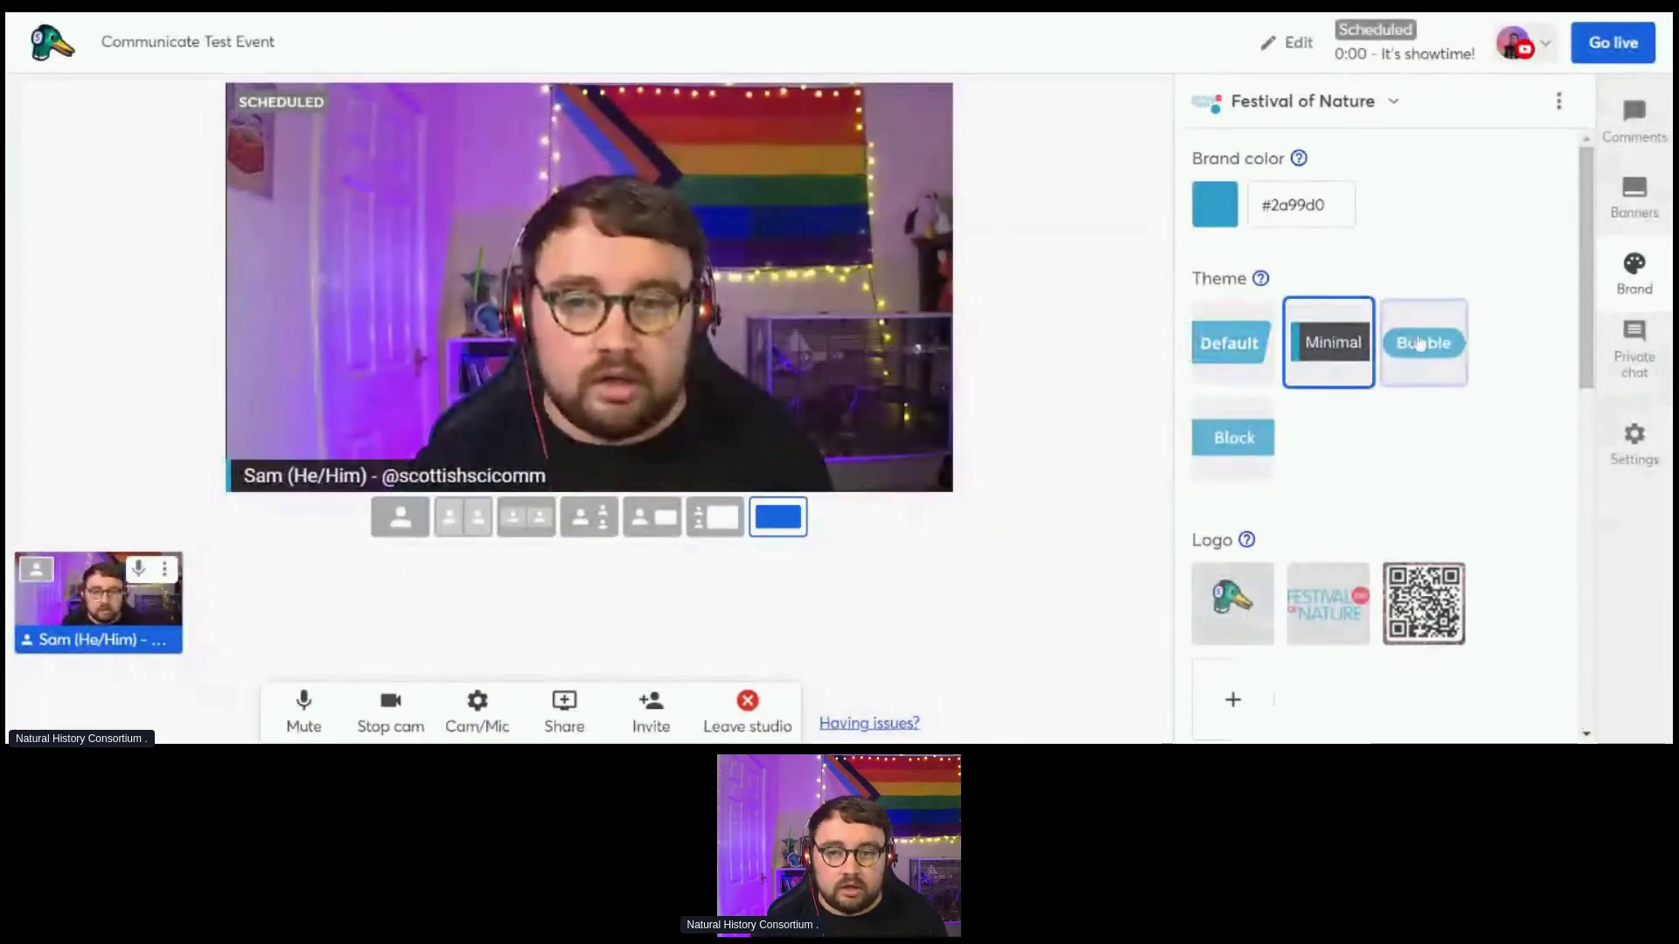
{"action": "left_click", "coordinate": [1240, 451]}
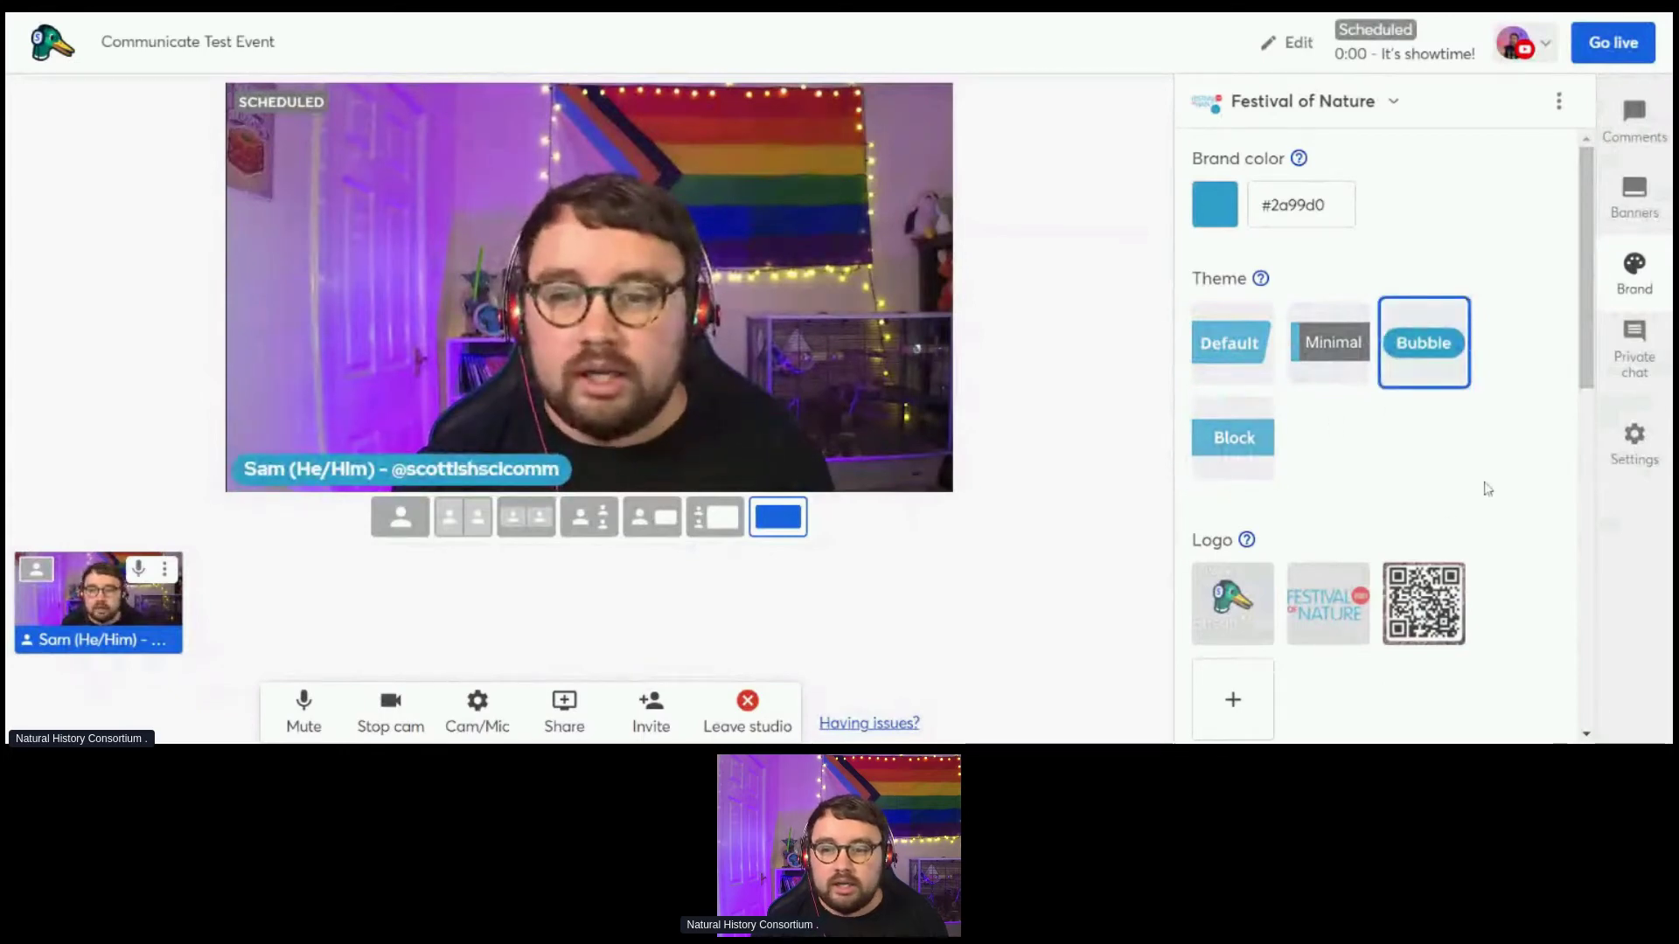
- Try the StreamYard and Festival of Nature logos on the stream, and finish with the QR code as the logo
{"action": "scroll", "coordinate": [1487, 488], "scroll_direction": "down", "scroll_amount": 3}
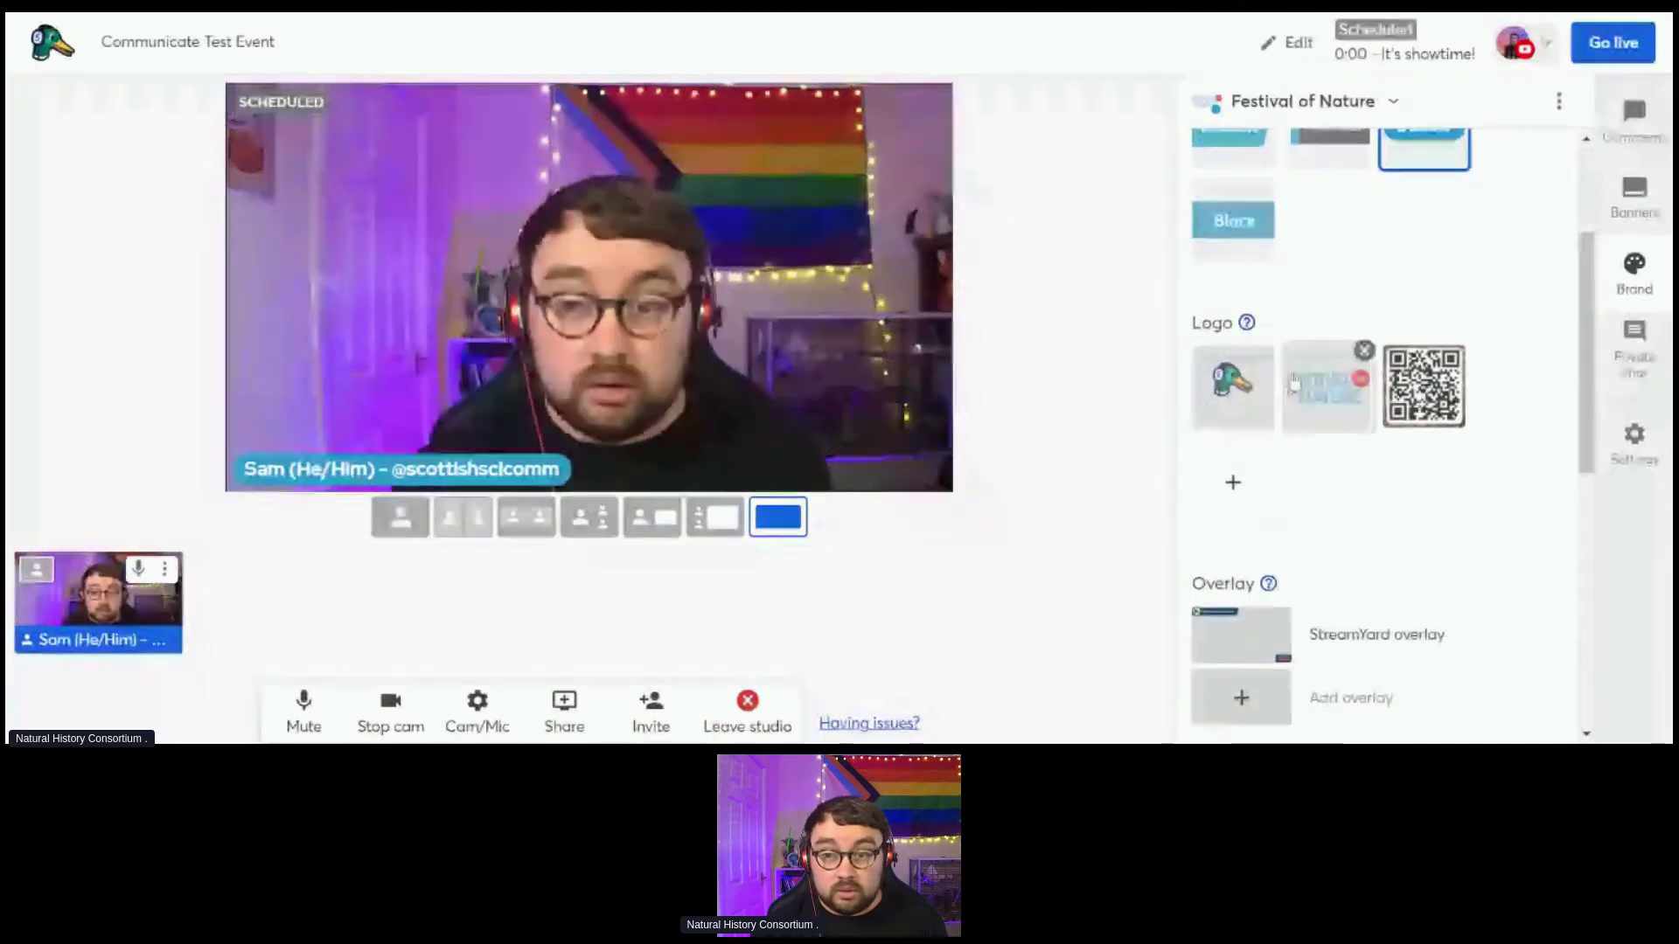
{"action": "left_click", "coordinate": [1245, 403]}
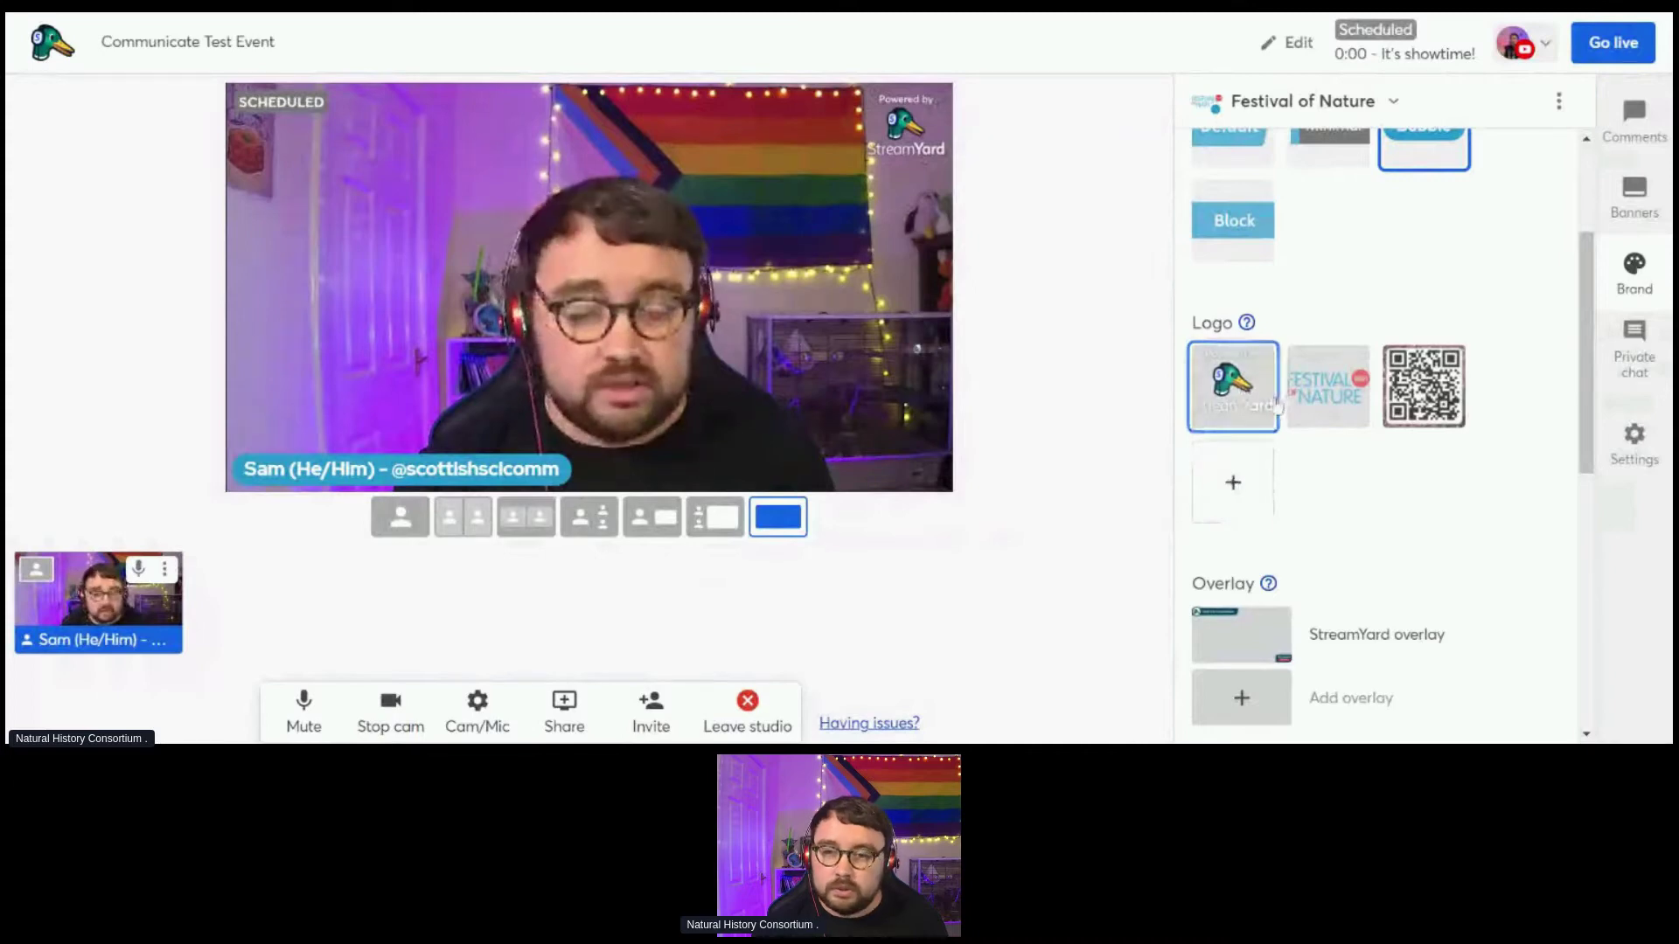
{"action": "left_click", "coordinate": [1327, 398]}
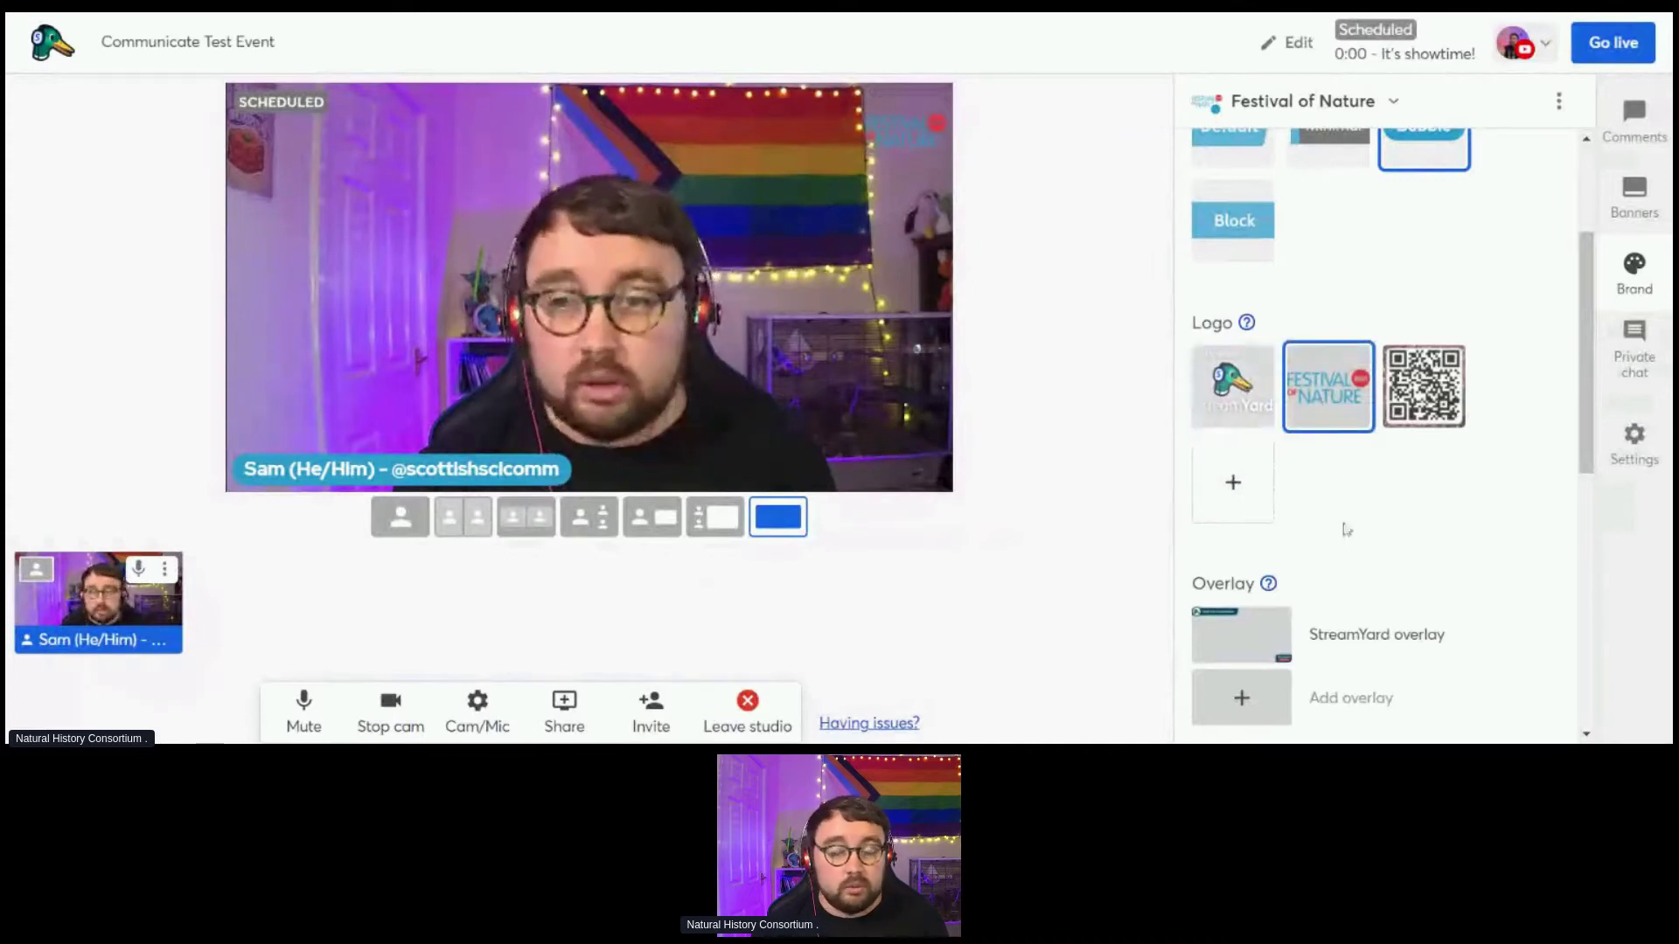
{"action": "left_click", "coordinate": [1434, 398]}
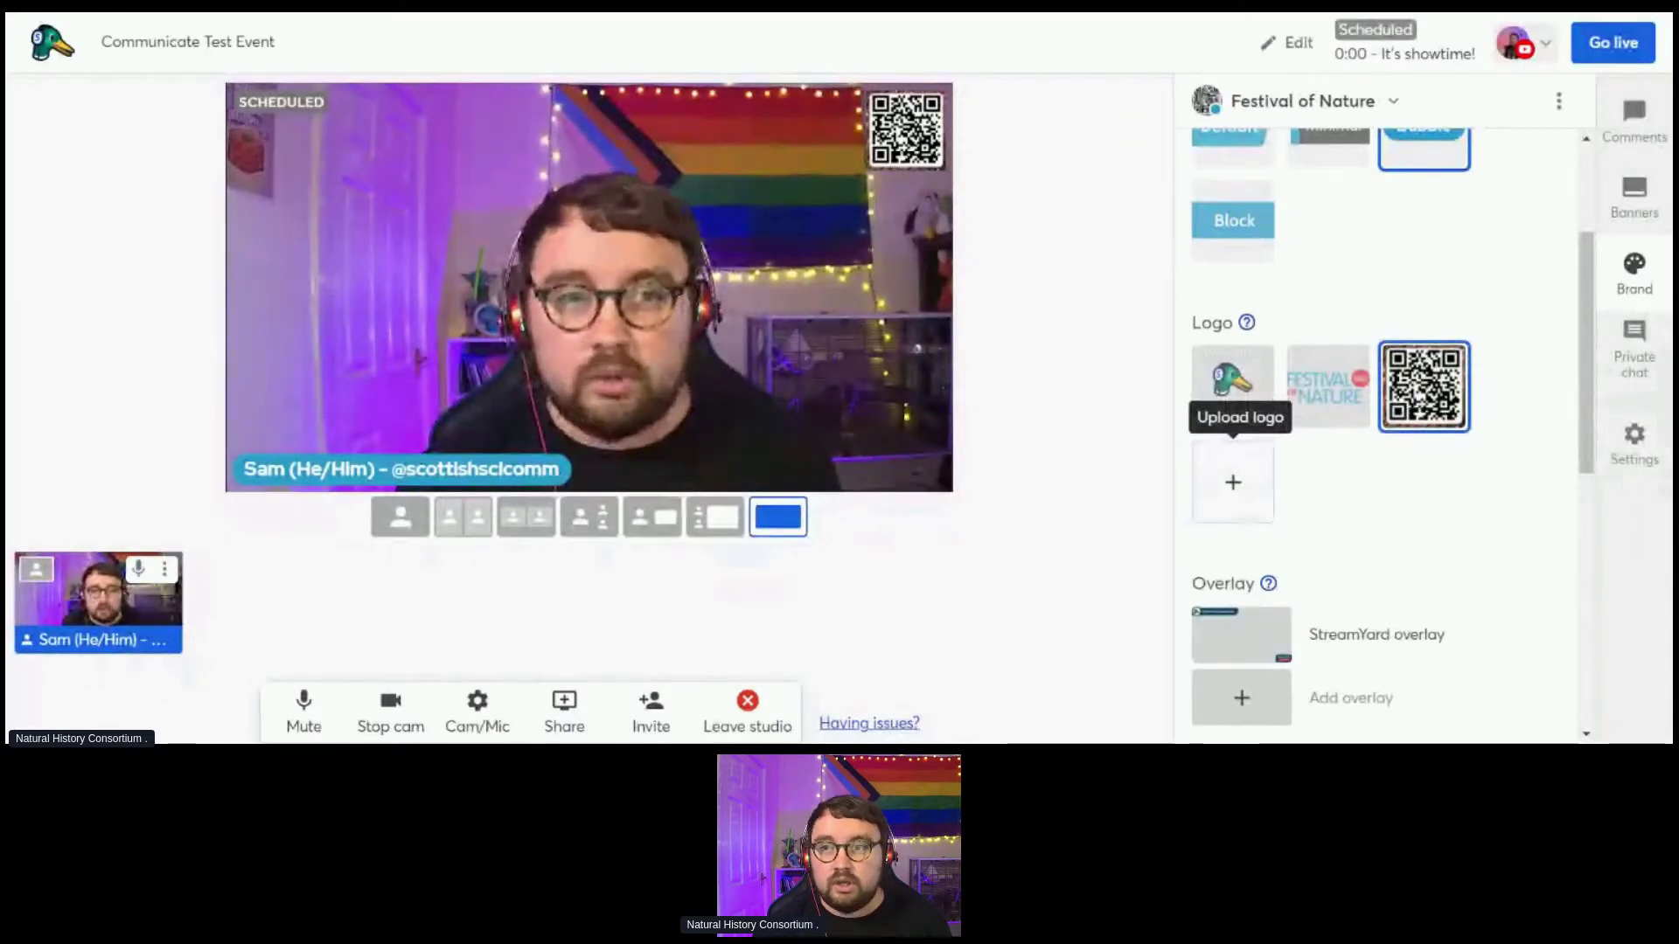
{"action": "left_click", "coordinate": [1240, 508]}
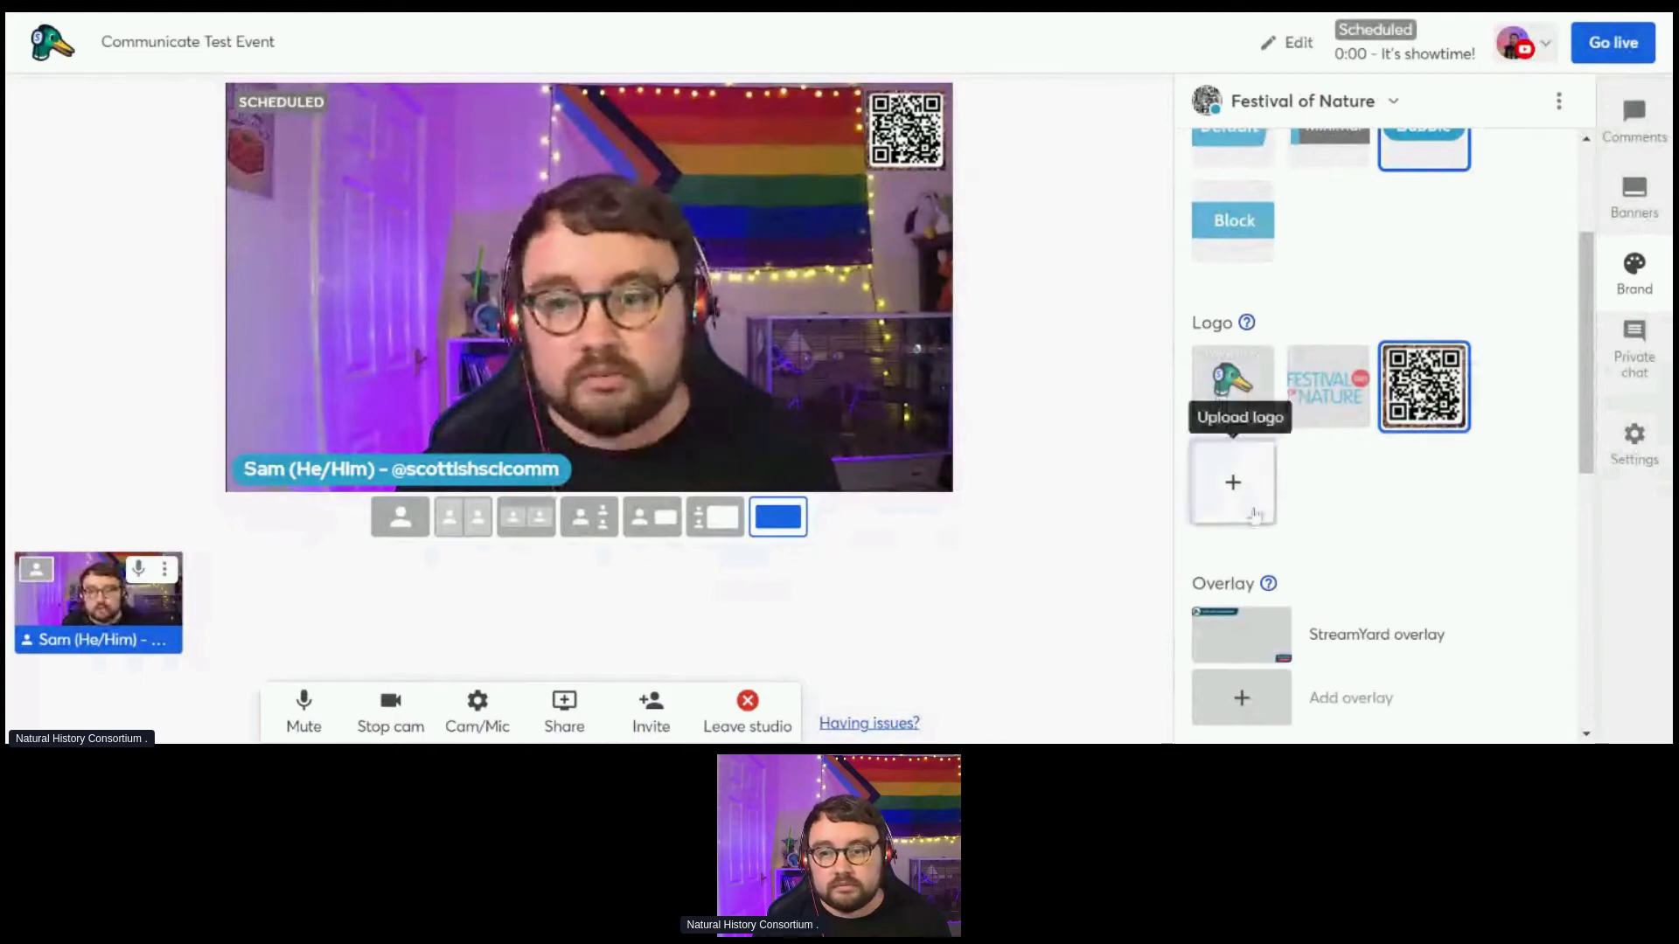
- Show the StreamYard overlay on the stream and hide it again
{"action": "scroll", "coordinate": [1361, 499], "scroll_direction": "down", "scroll_amount": 1}
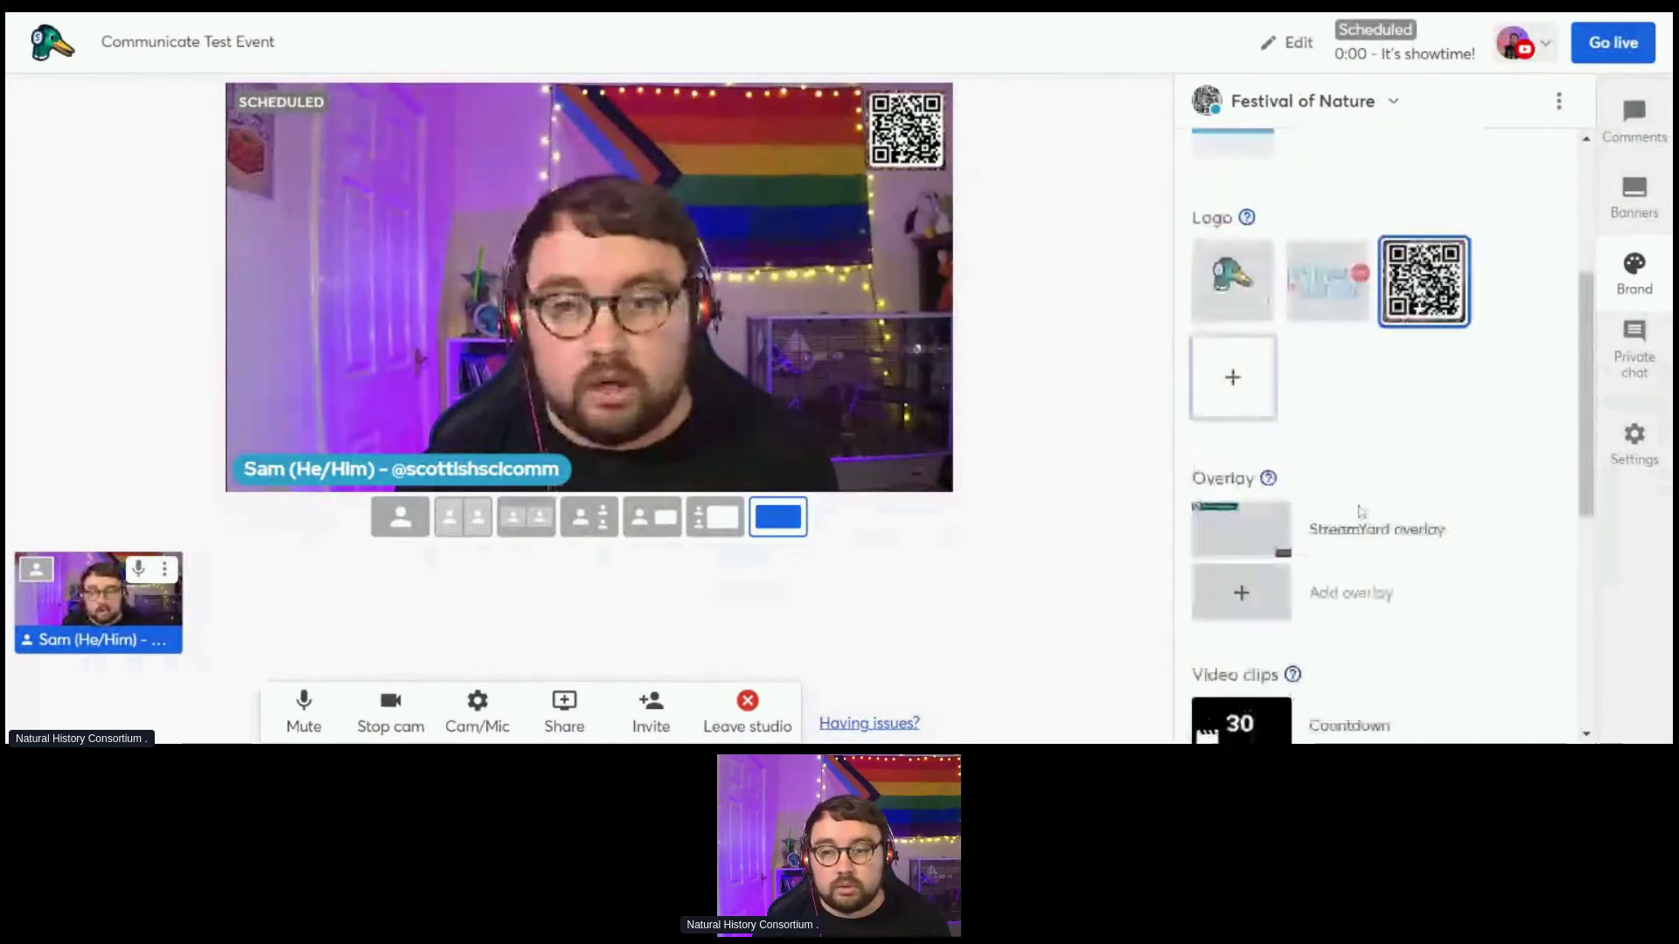
{"action": "scroll", "coordinate": [1360, 512], "scroll_direction": "down", "scroll_amount": 2}
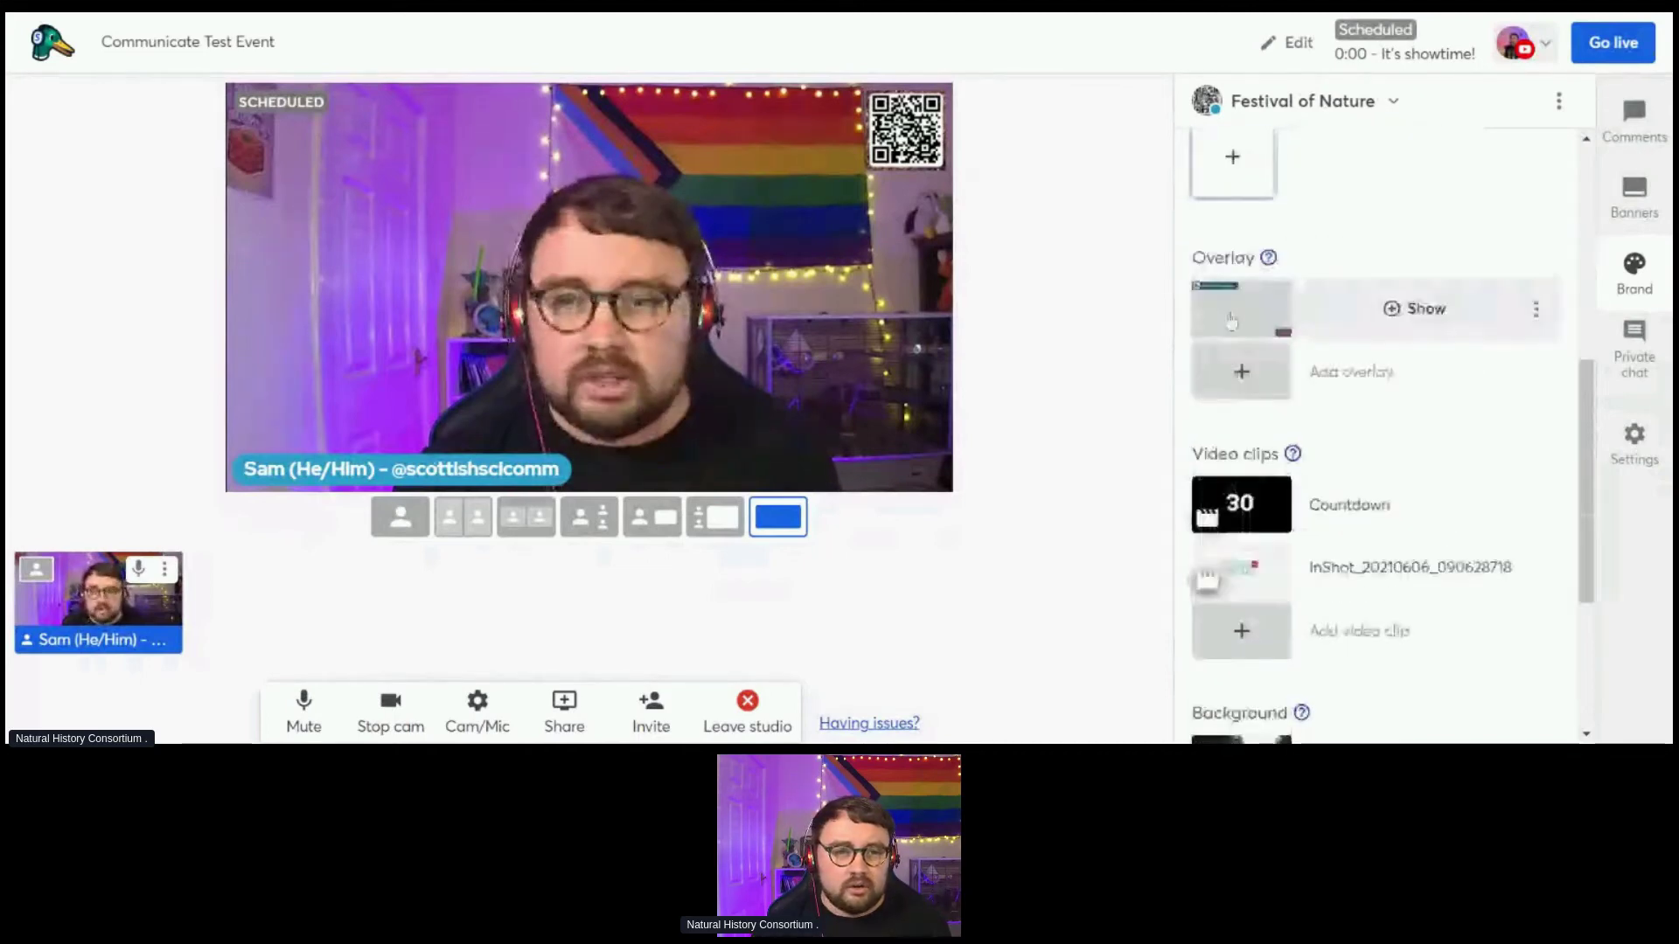
{"action": "left_click", "coordinate": [1231, 320]}
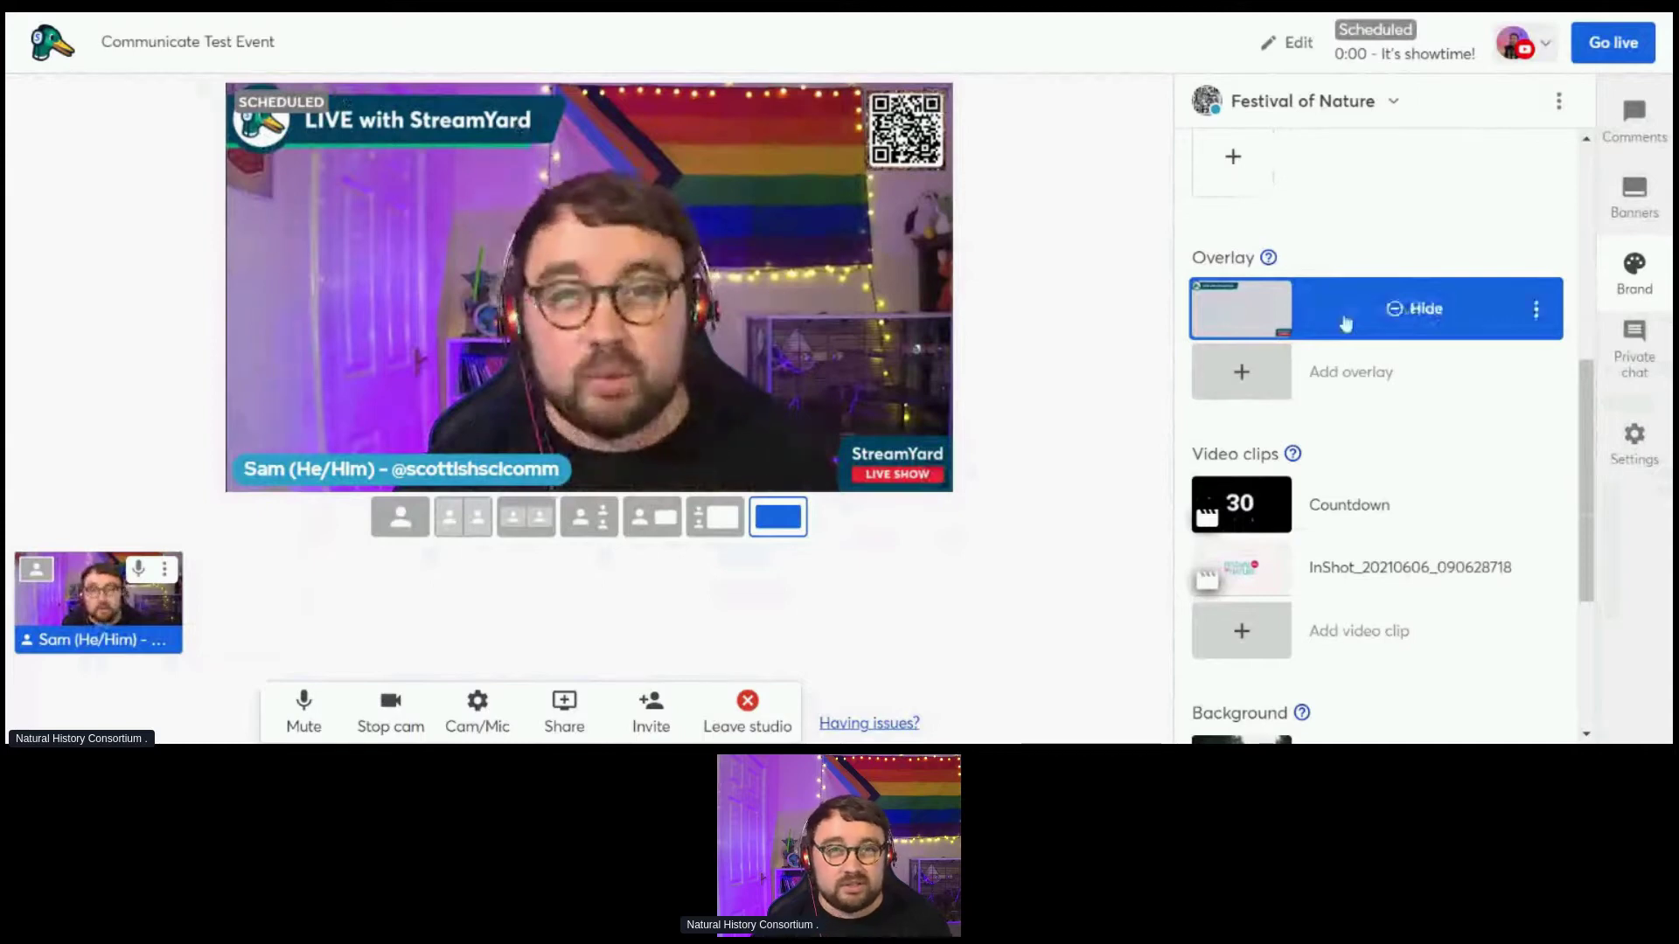
{"action": "left_click", "coordinate": [1399, 308]}
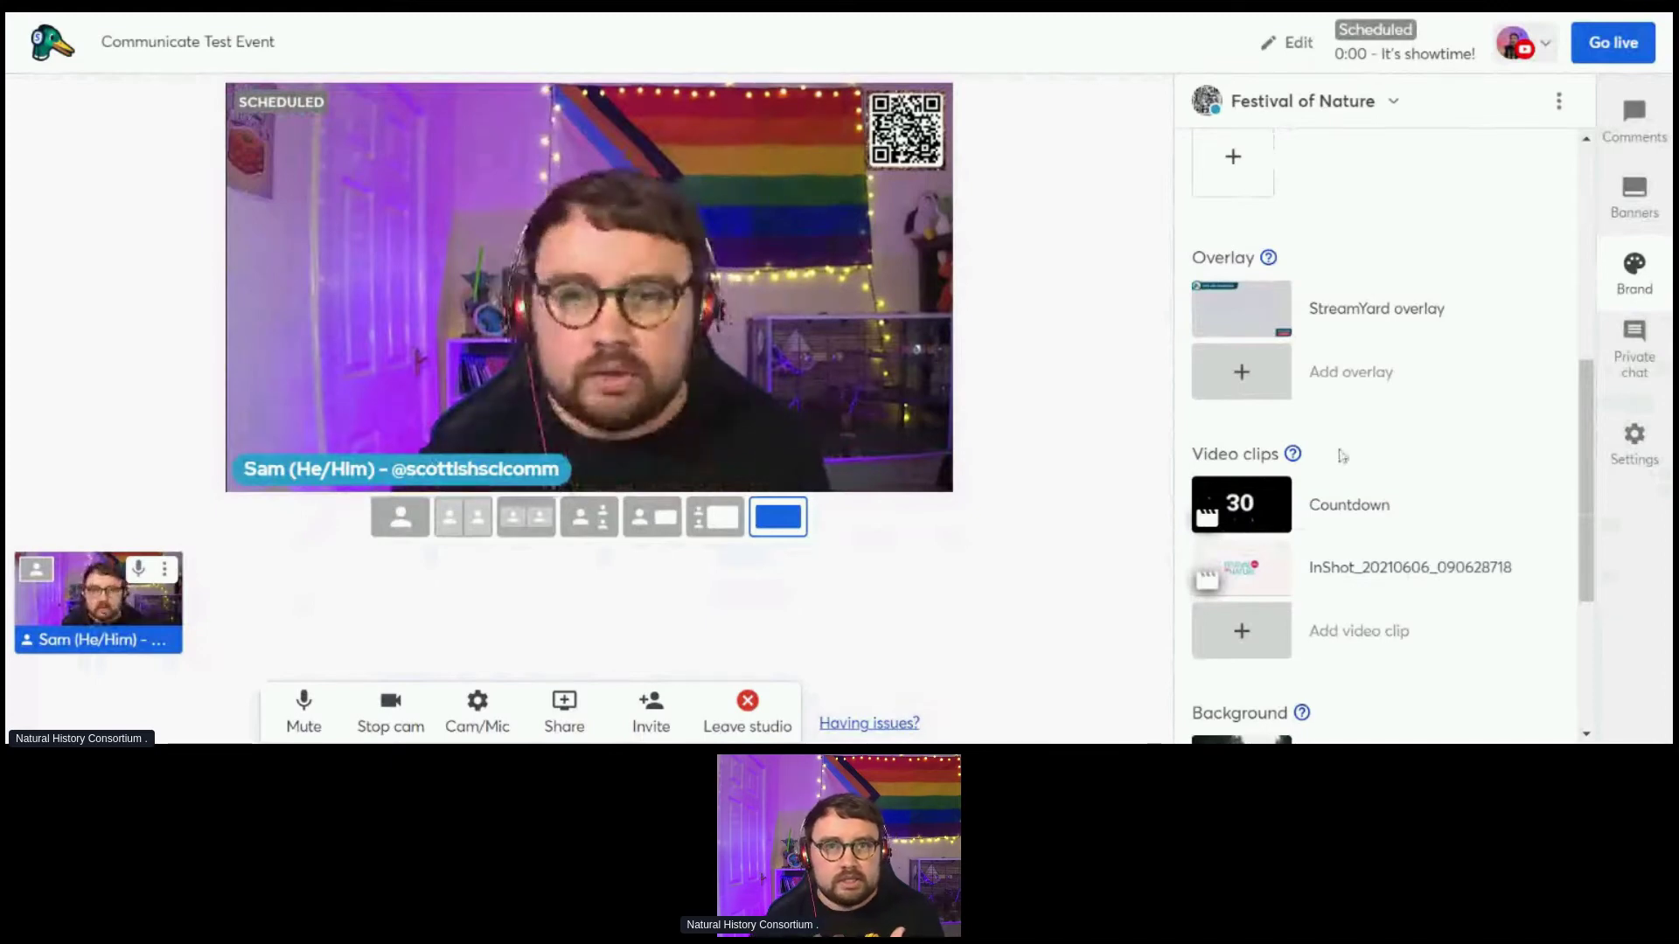
- Switch to the "Going Live with Global Science" brand and review its video clips and backgrounds
{"action": "scroll", "coordinate": [1327, 445], "scroll_direction": "up", "scroll_amount": 3}
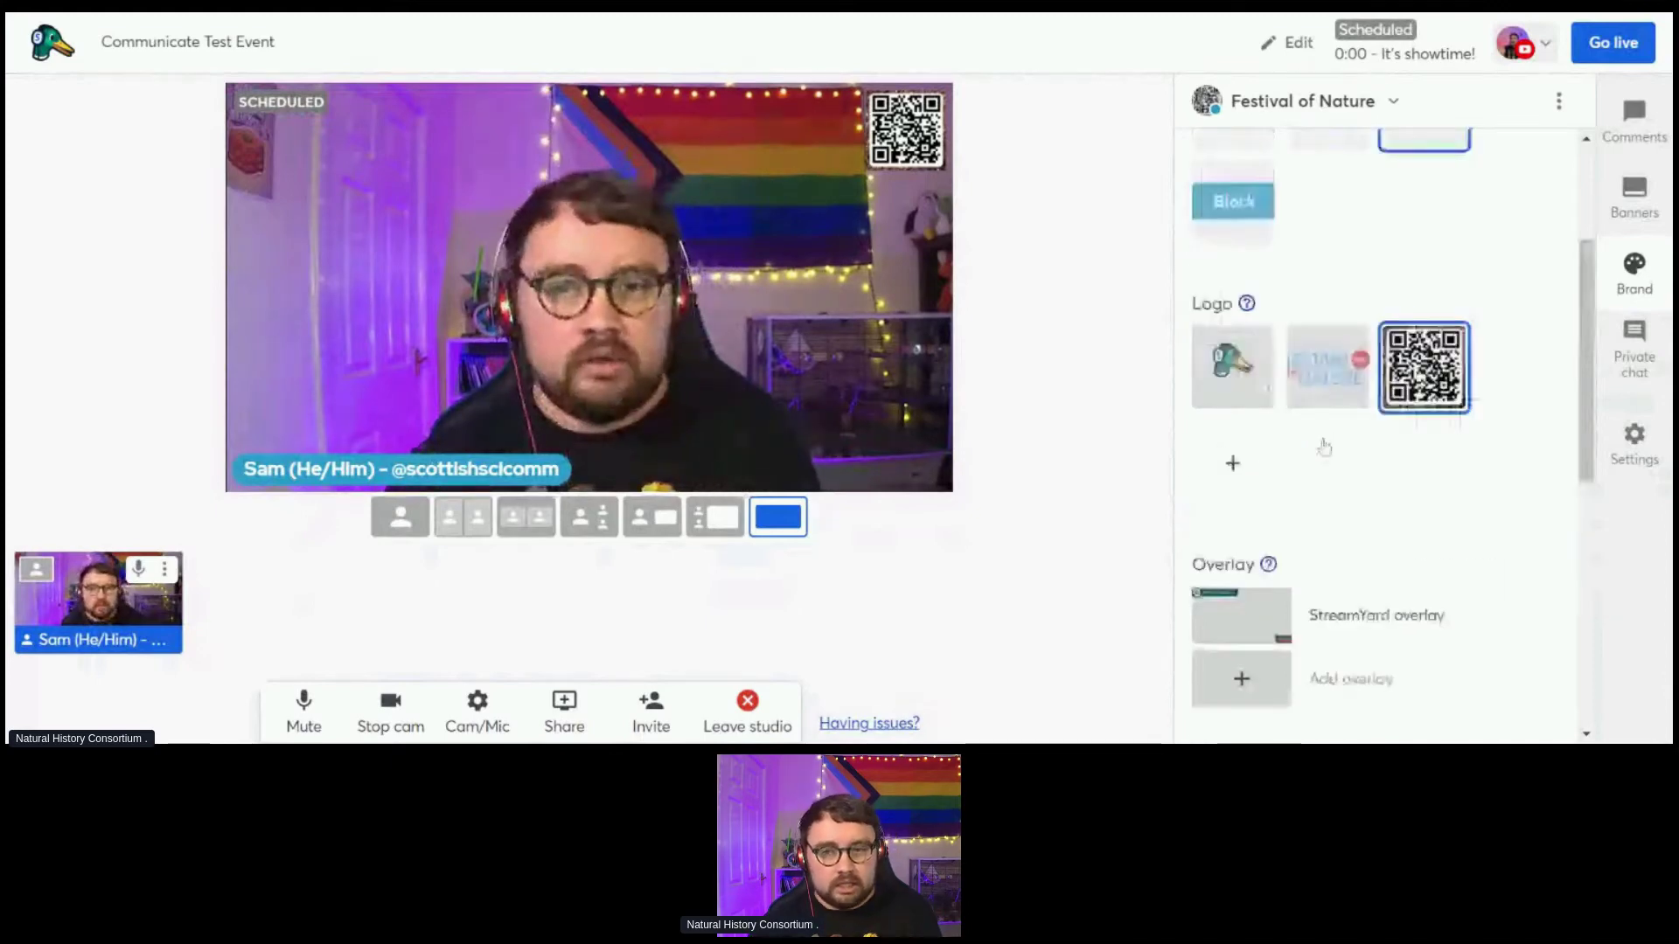
{"action": "scroll", "coordinate": [1336, 441], "scroll_direction": "down", "scroll_amount": 1}
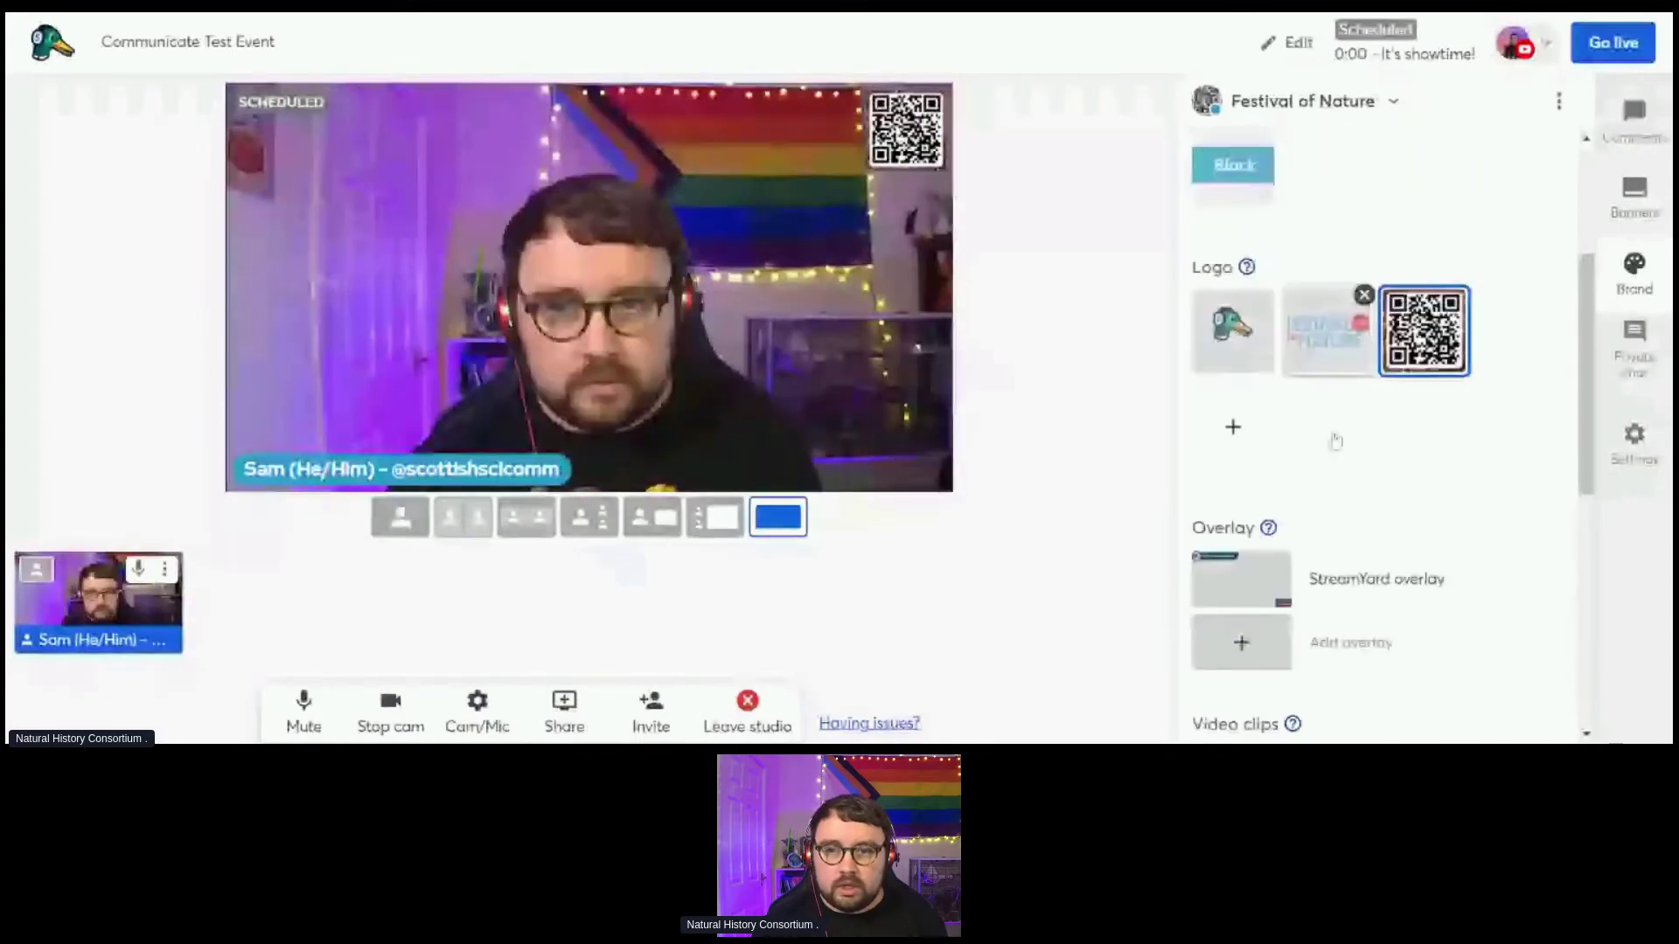
{"action": "scroll", "coordinate": [1333, 367], "scroll_direction": "down", "scroll_amount": 3}
{"action": "left_click", "coordinate": [1326, 112]}
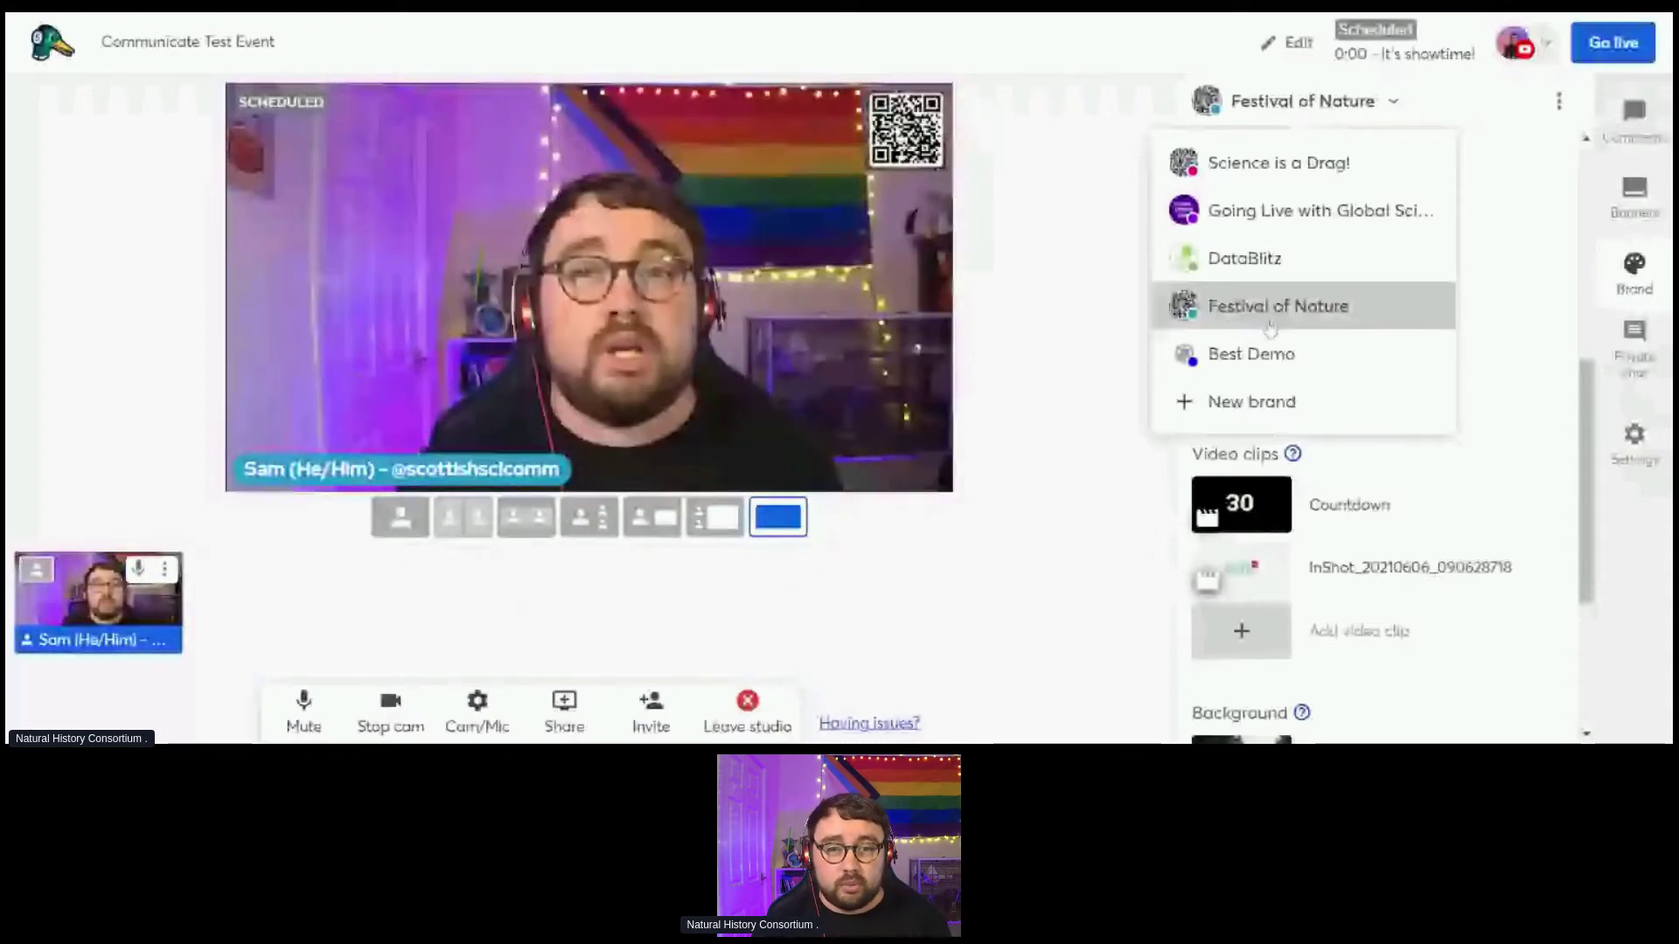
{"action": "left_click", "coordinate": [1320, 211]}
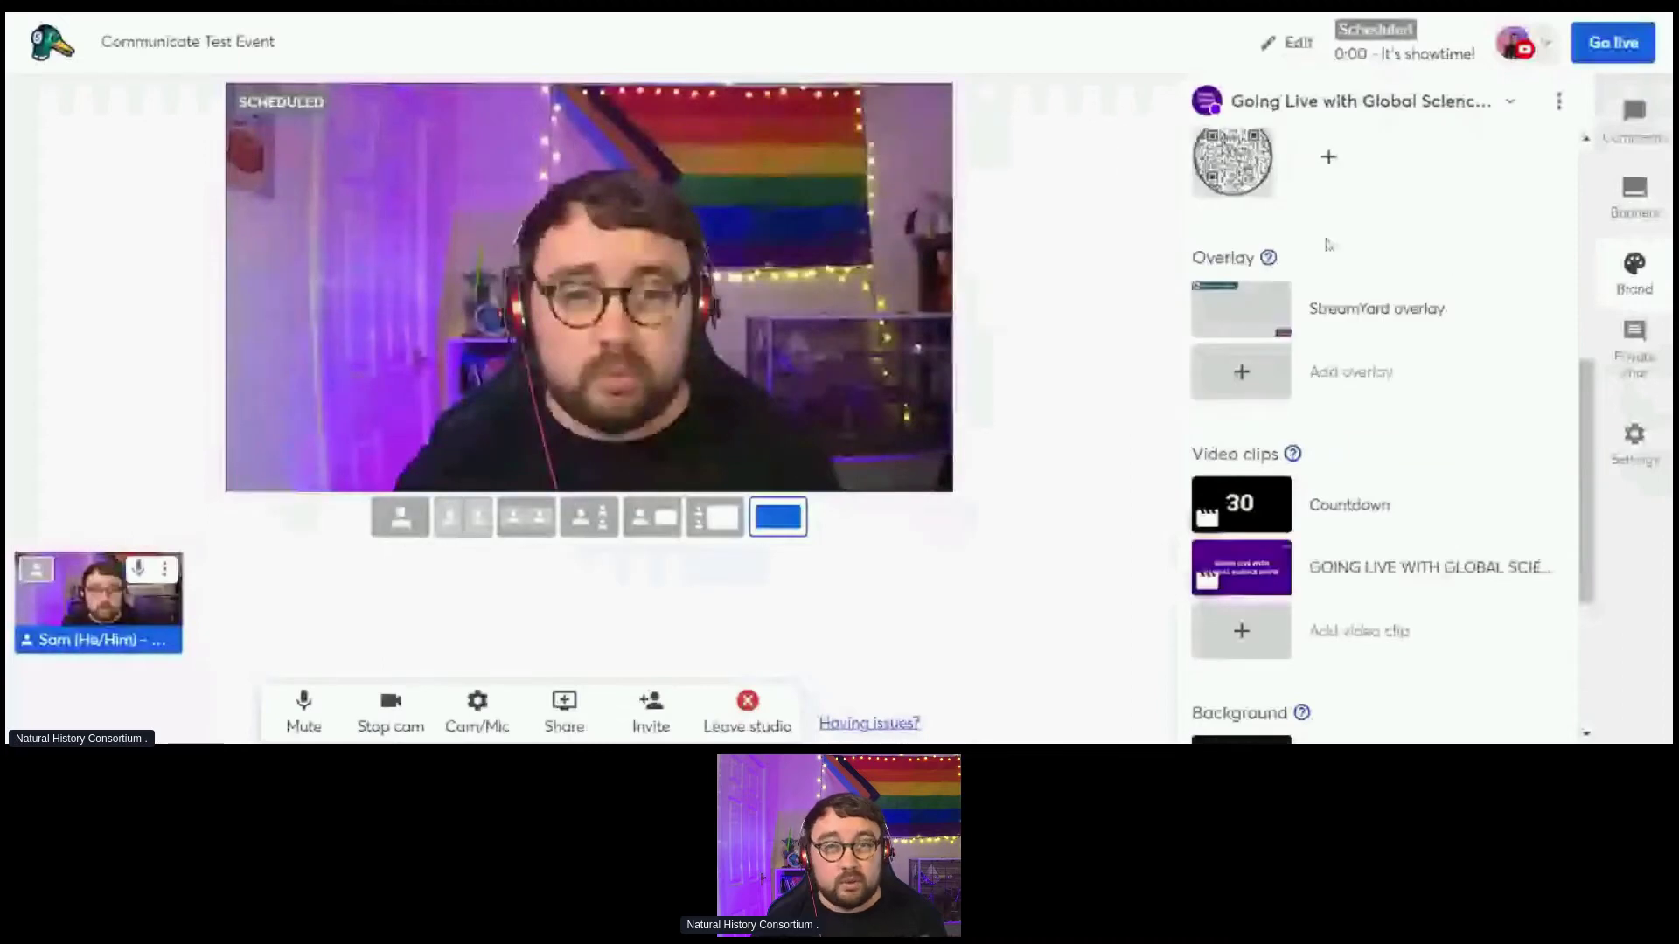
{"action": "mouse_move", "coordinate": [1318, 594]}
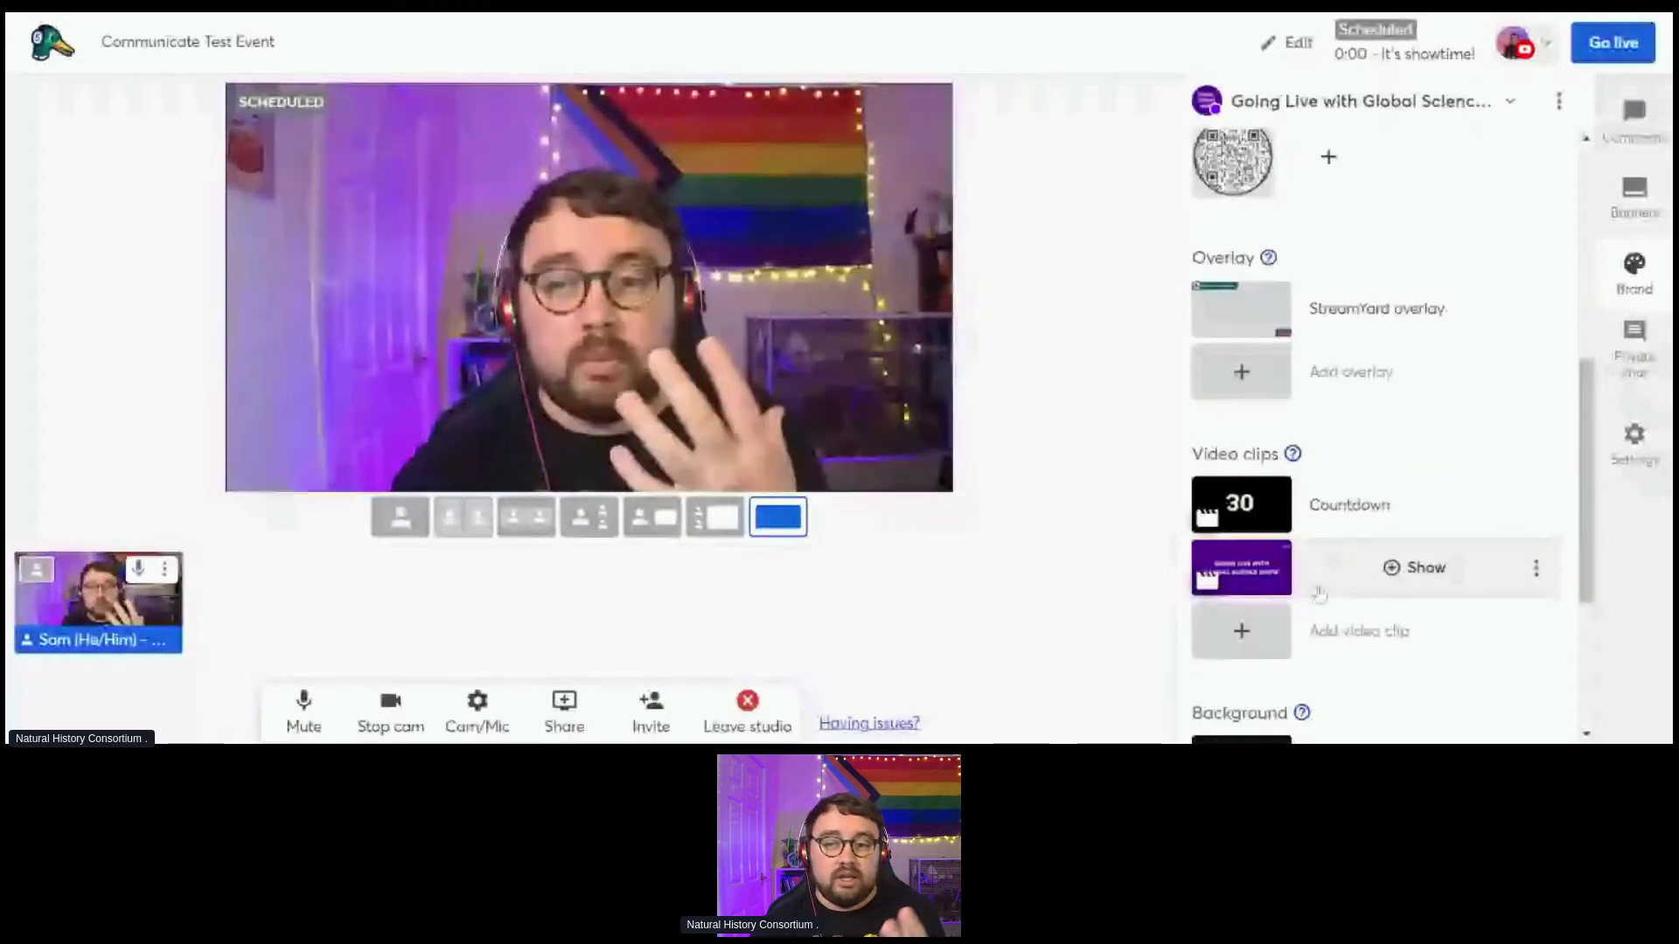
{"action": "scroll", "coordinate": [1320, 594], "scroll_direction": "down", "scroll_amount": 3}
{"action": "mouse_move", "coordinate": [1224, 519]}
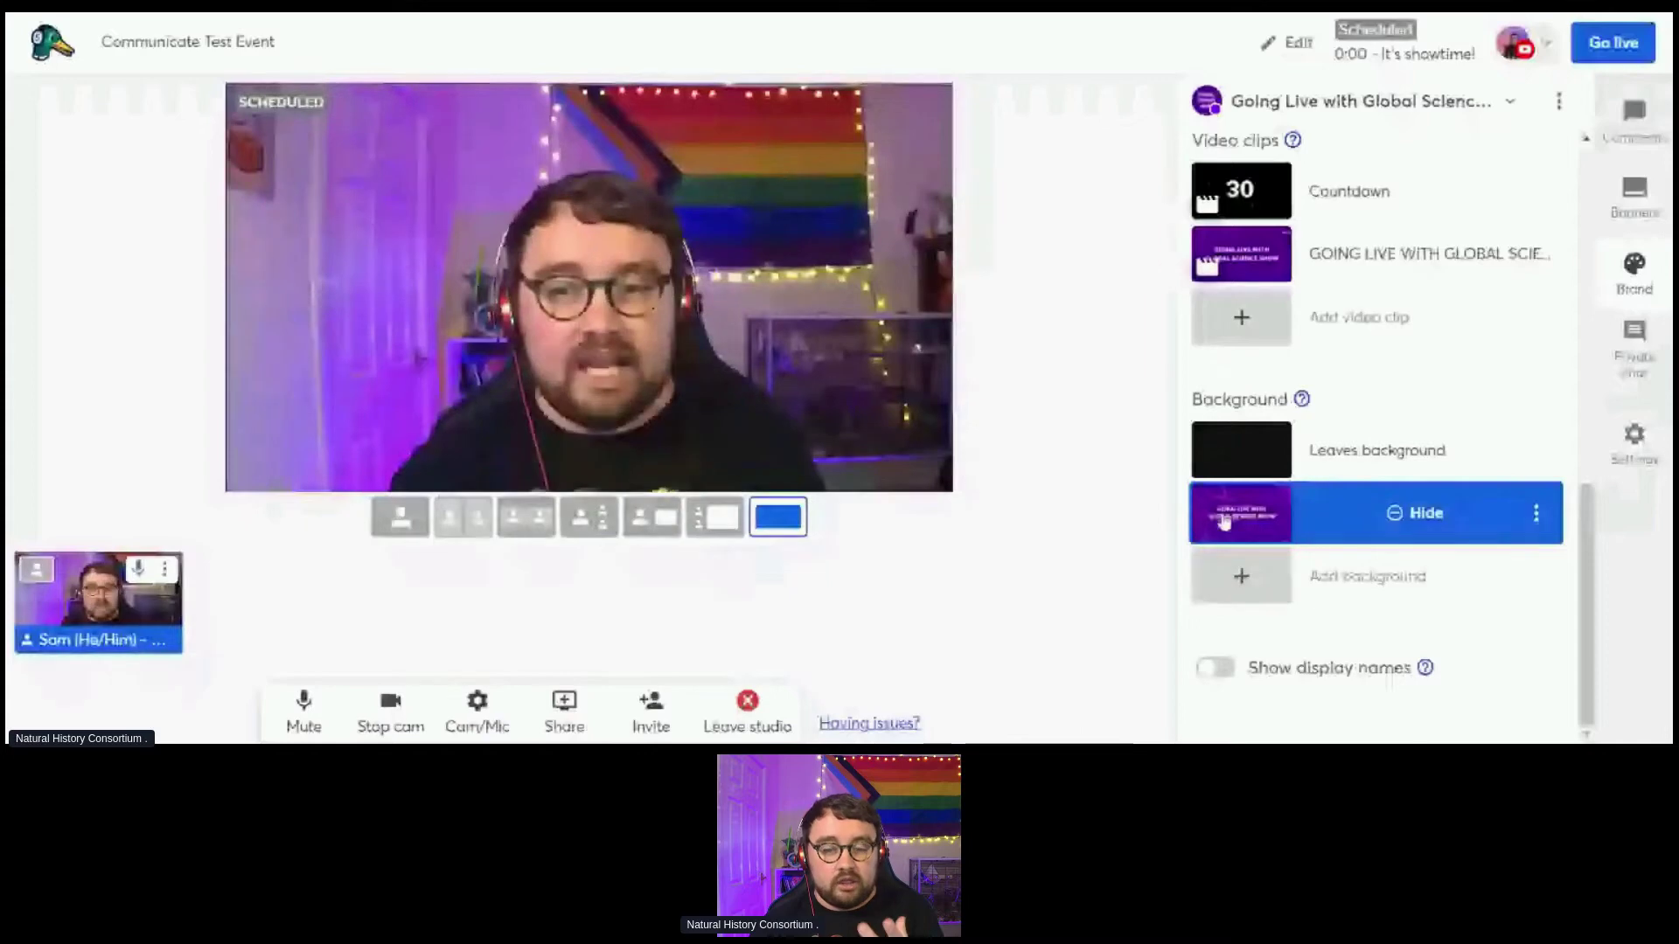
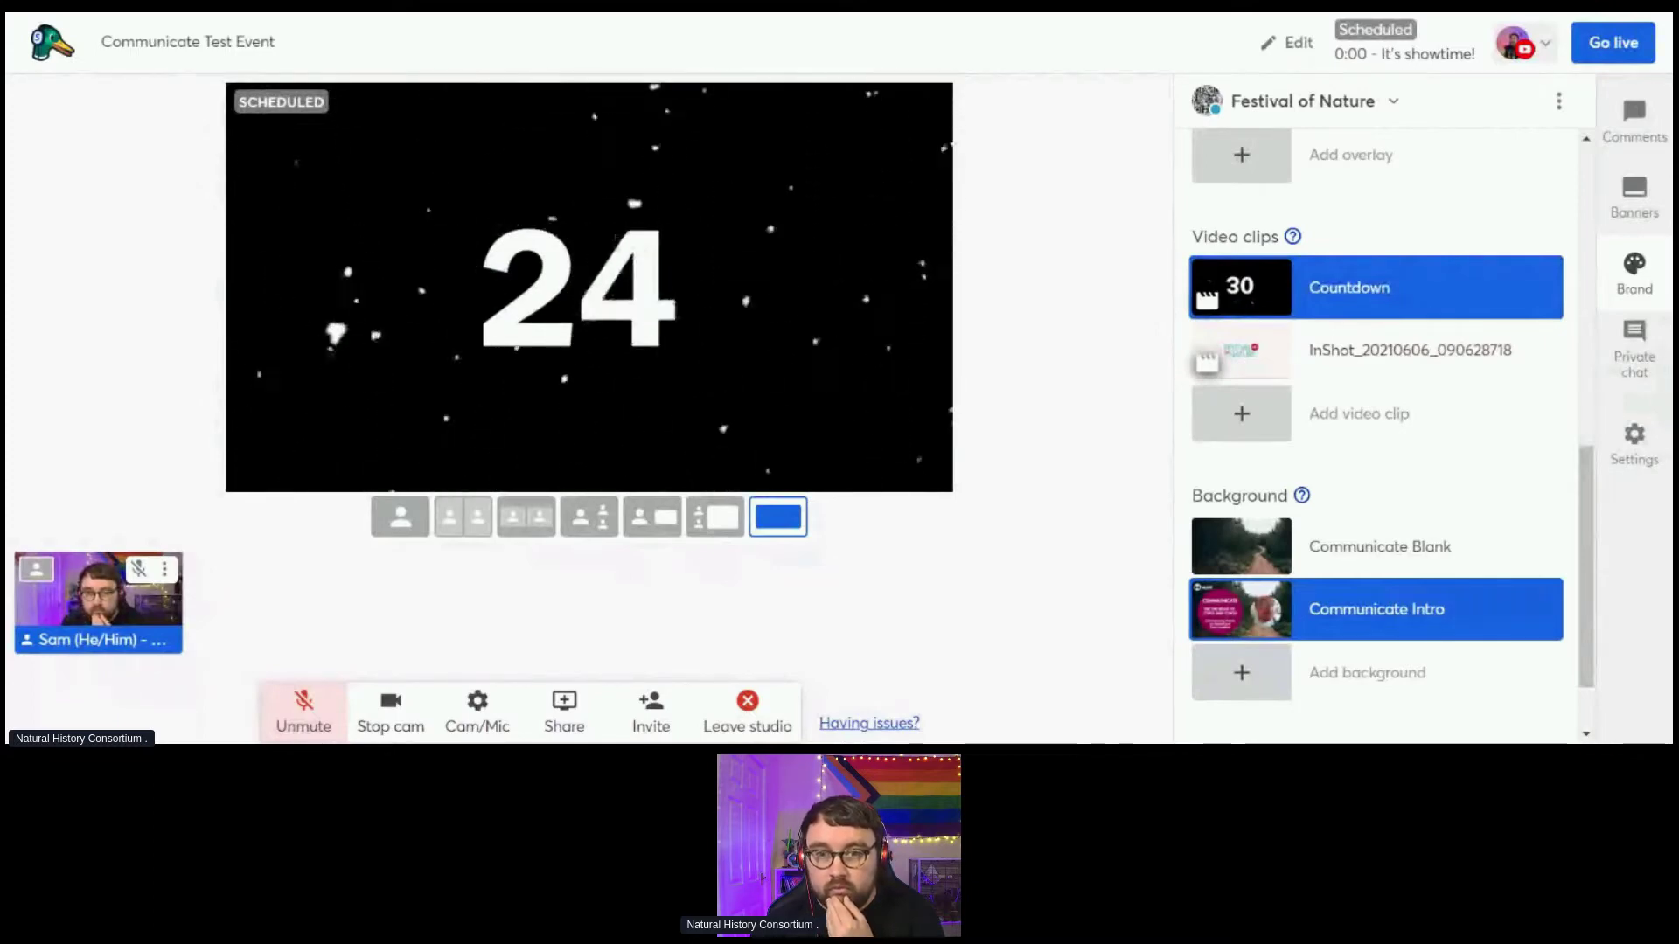
- Stop the Countdown video clip by hiding it from the stream
{"action": "mouse_move", "coordinate": [1414, 288]}
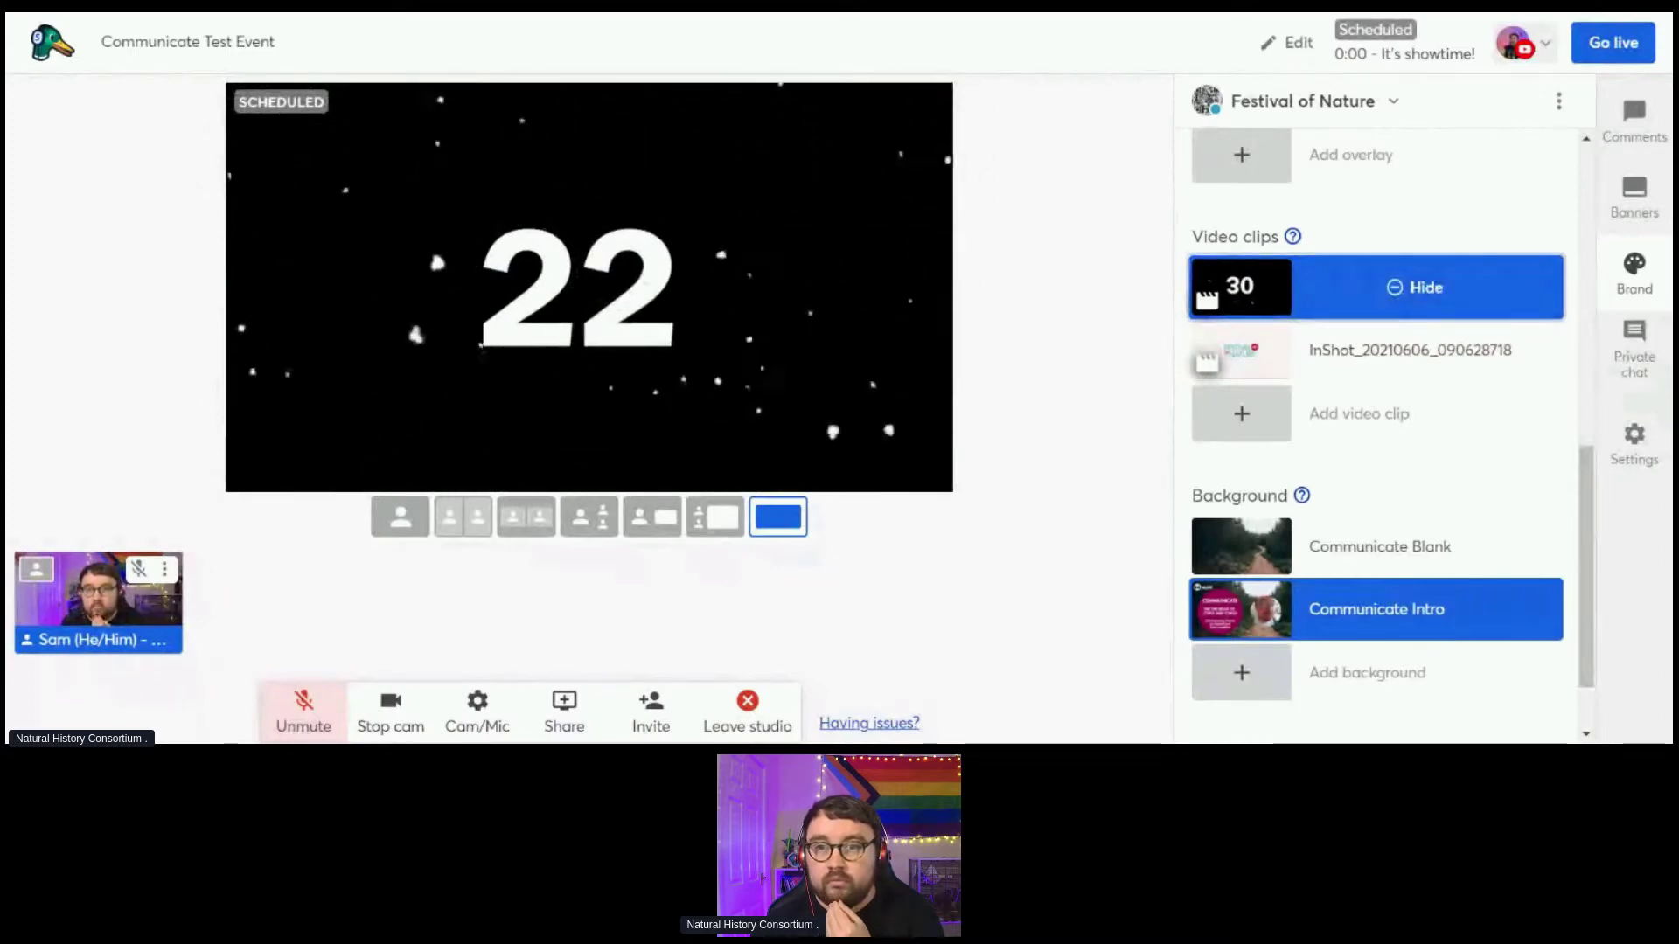
{"action": "mouse_move", "coordinate": [1399, 342]}
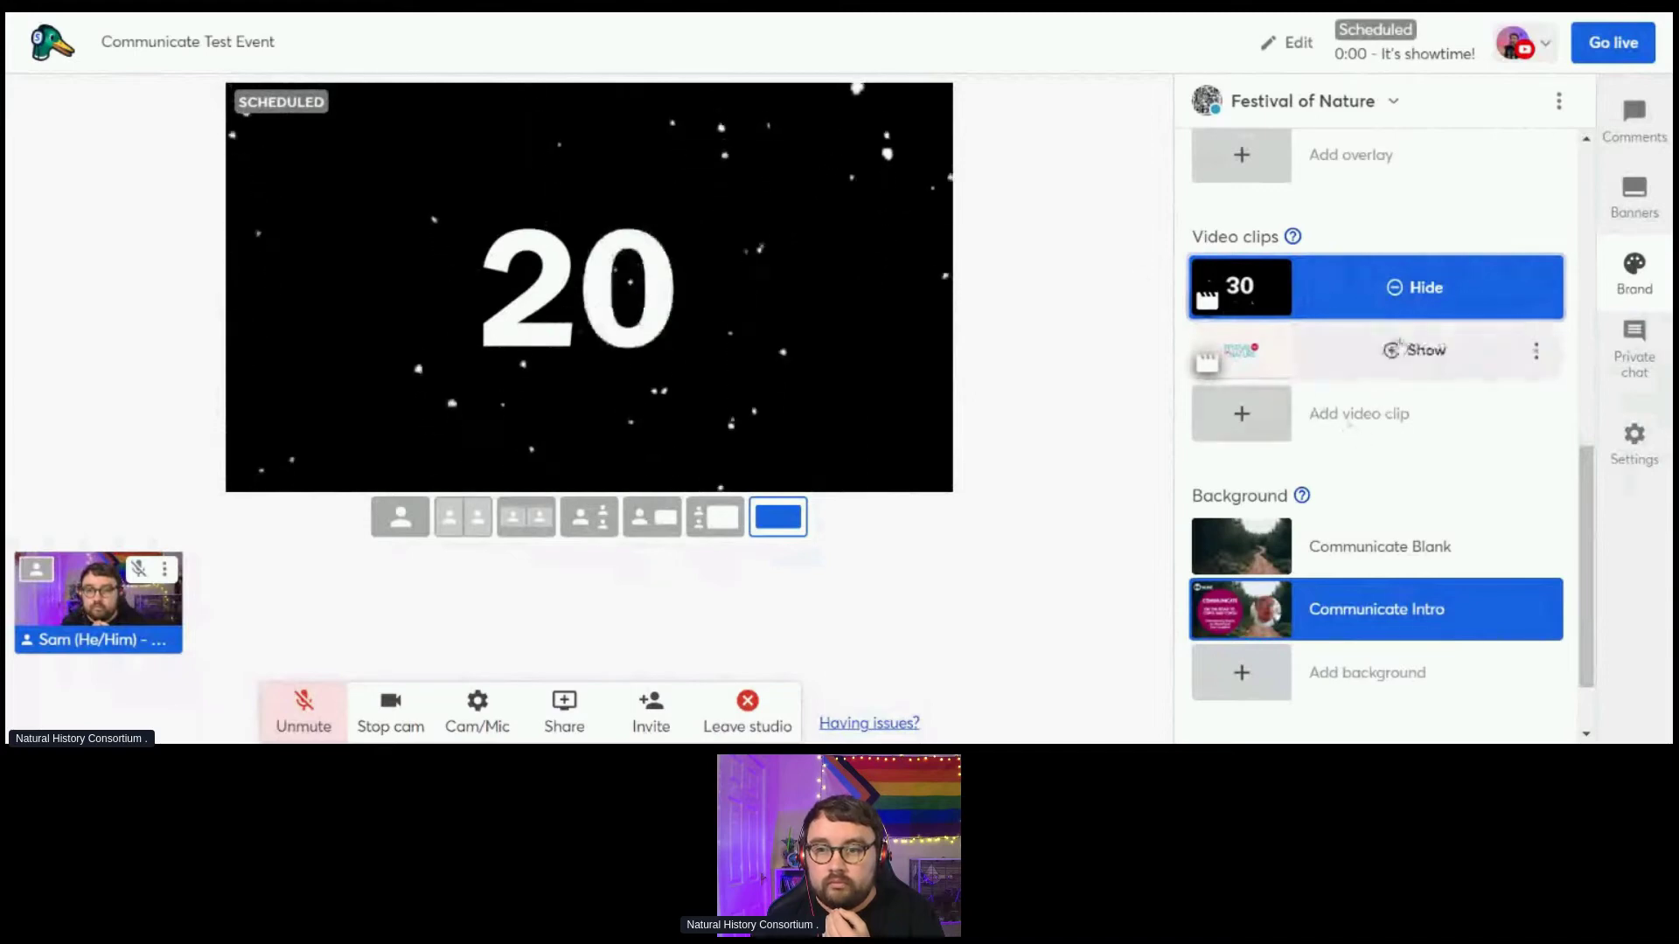
{"action": "left_click", "coordinate": [1414, 287]}
{"action": "mouse_move", "coordinate": [1369, 338]}
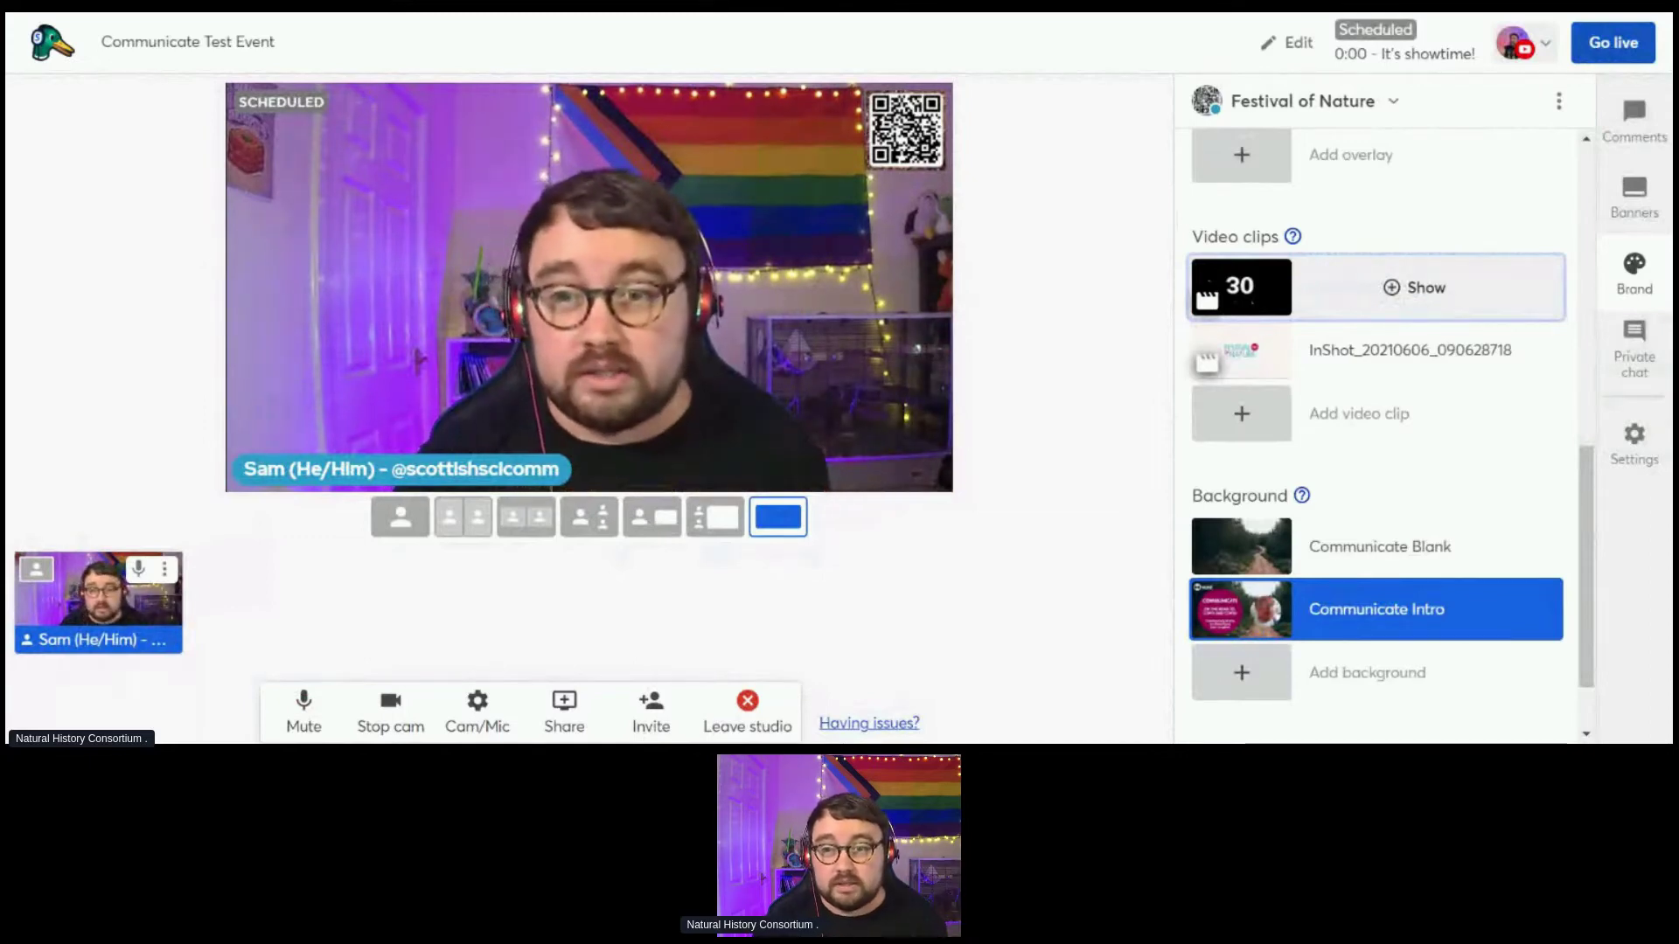
- Take the Communicate Test Event live, confirming the go-live prompt, and check the live viewer indicator
{"action": "left_click", "coordinate": [1613, 42]}
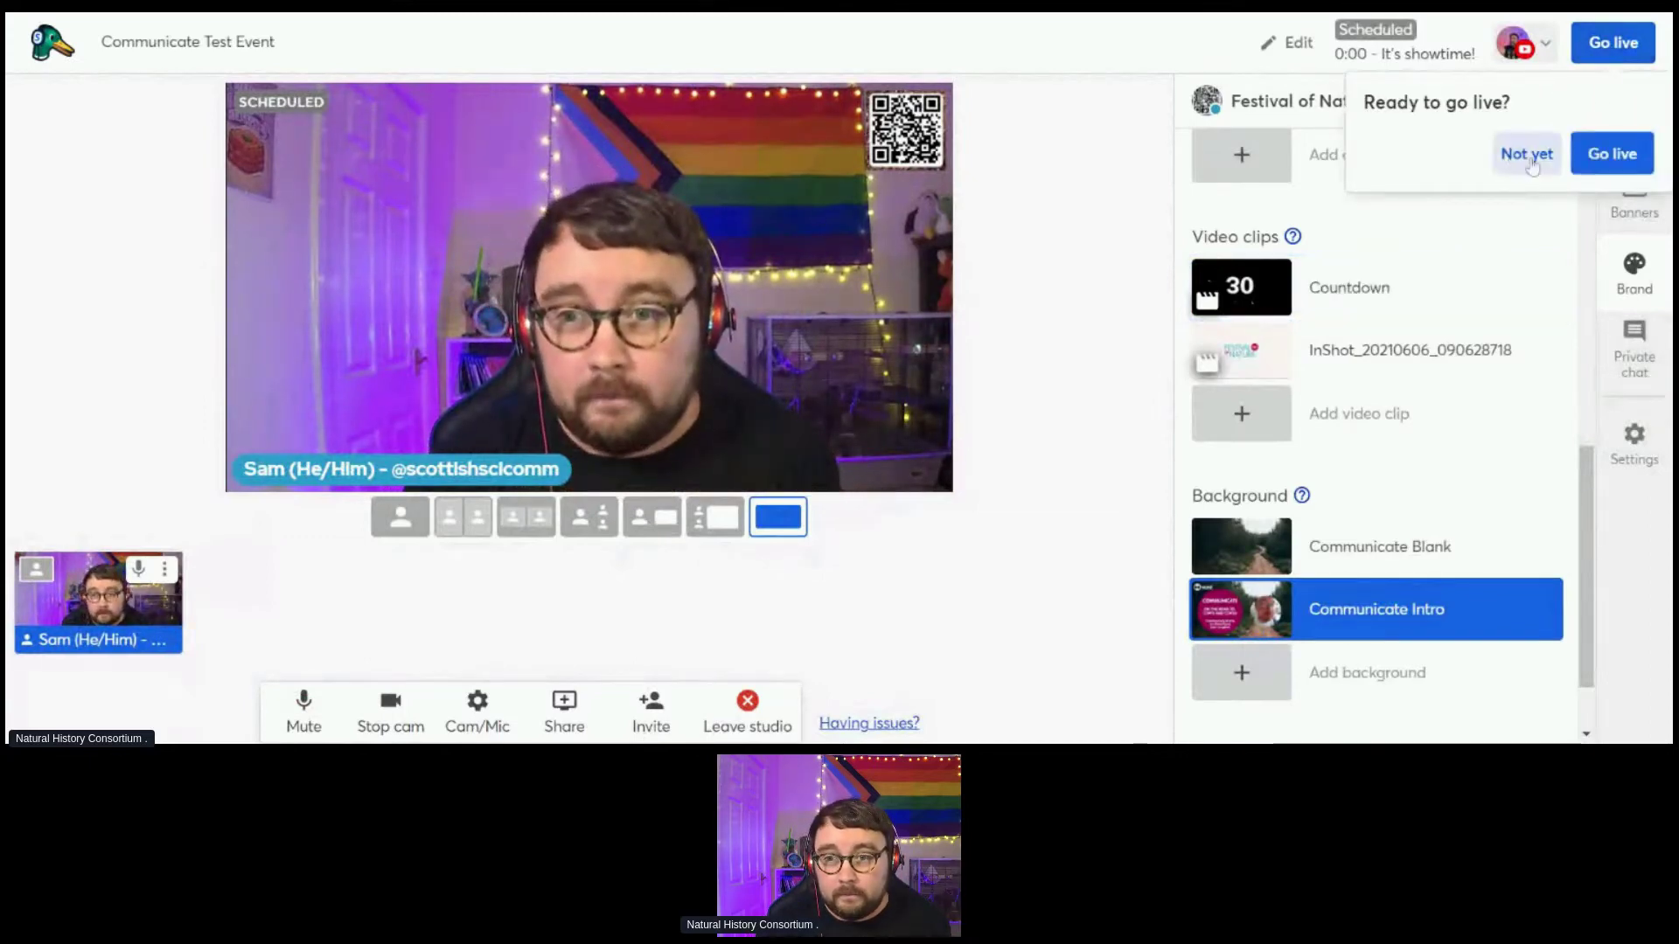
{"action": "left_click", "coordinate": [1619, 159]}
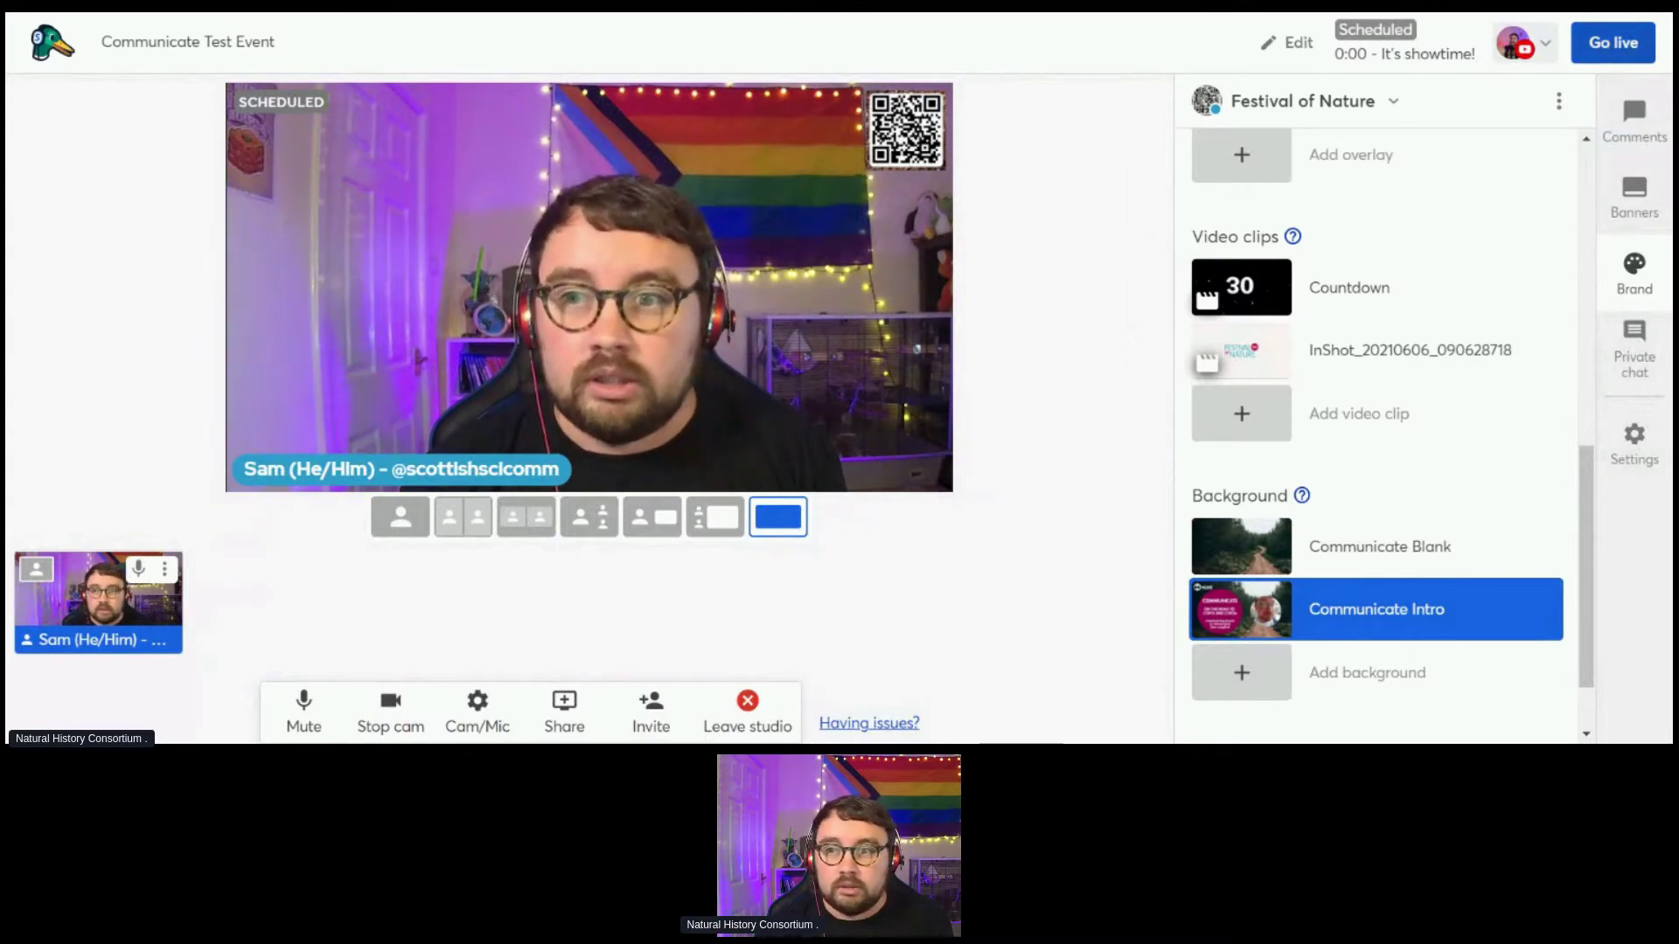
{"action": "left_click", "coordinate": [1610, 51]}
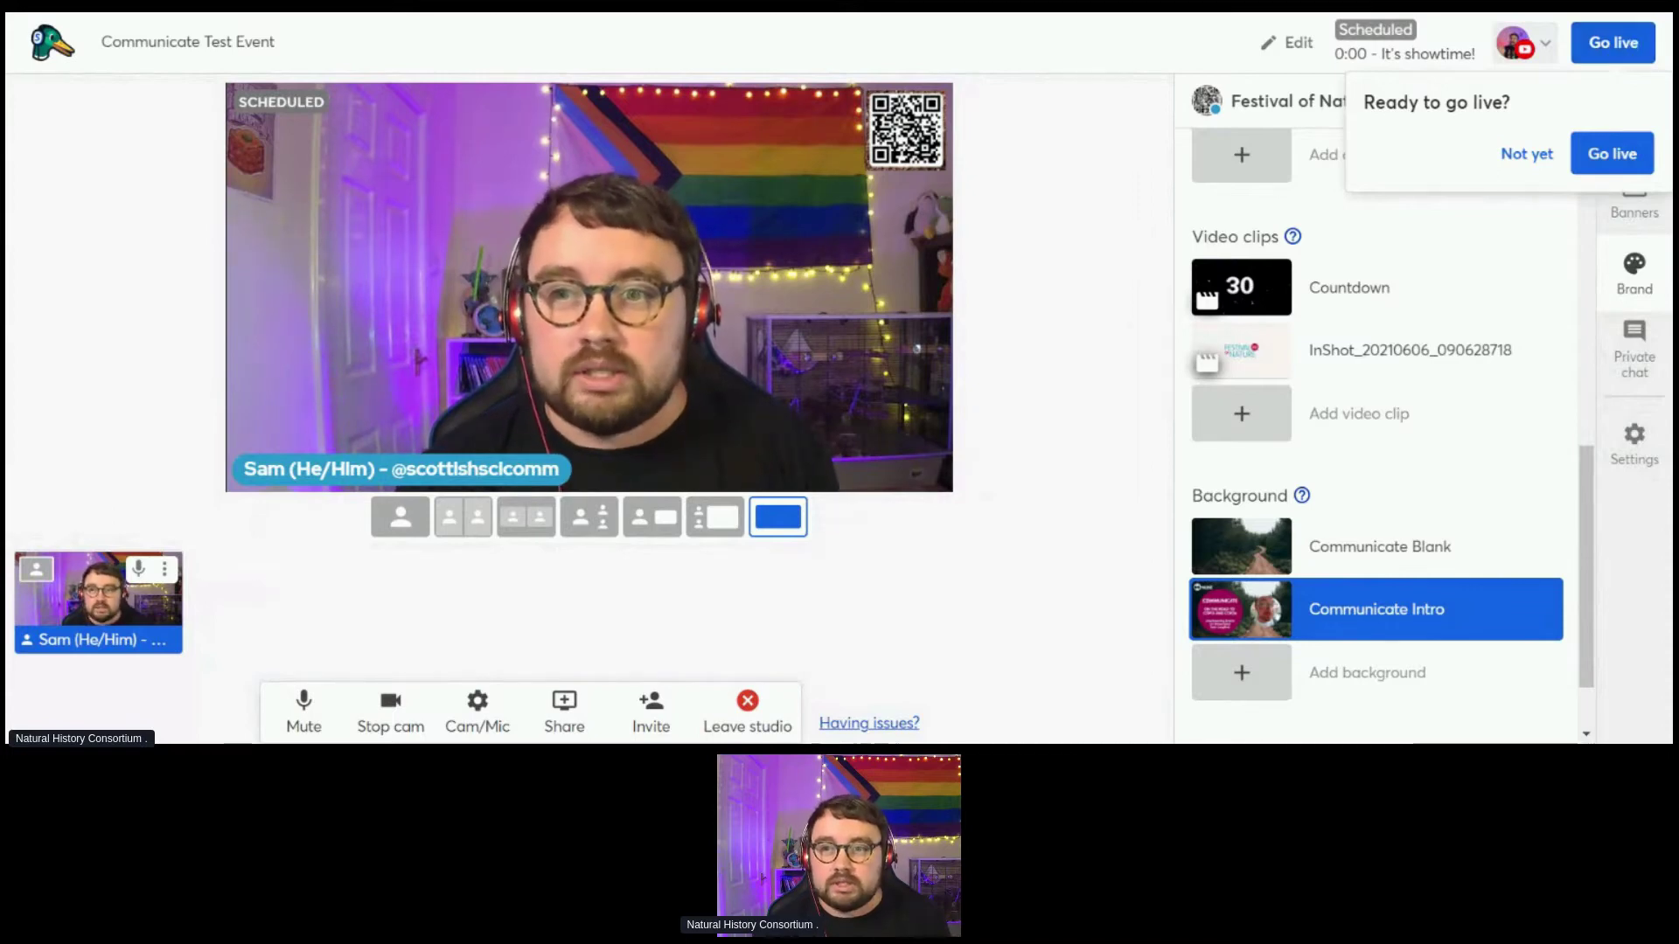
{"action": "left_click", "coordinate": [1609, 157]}
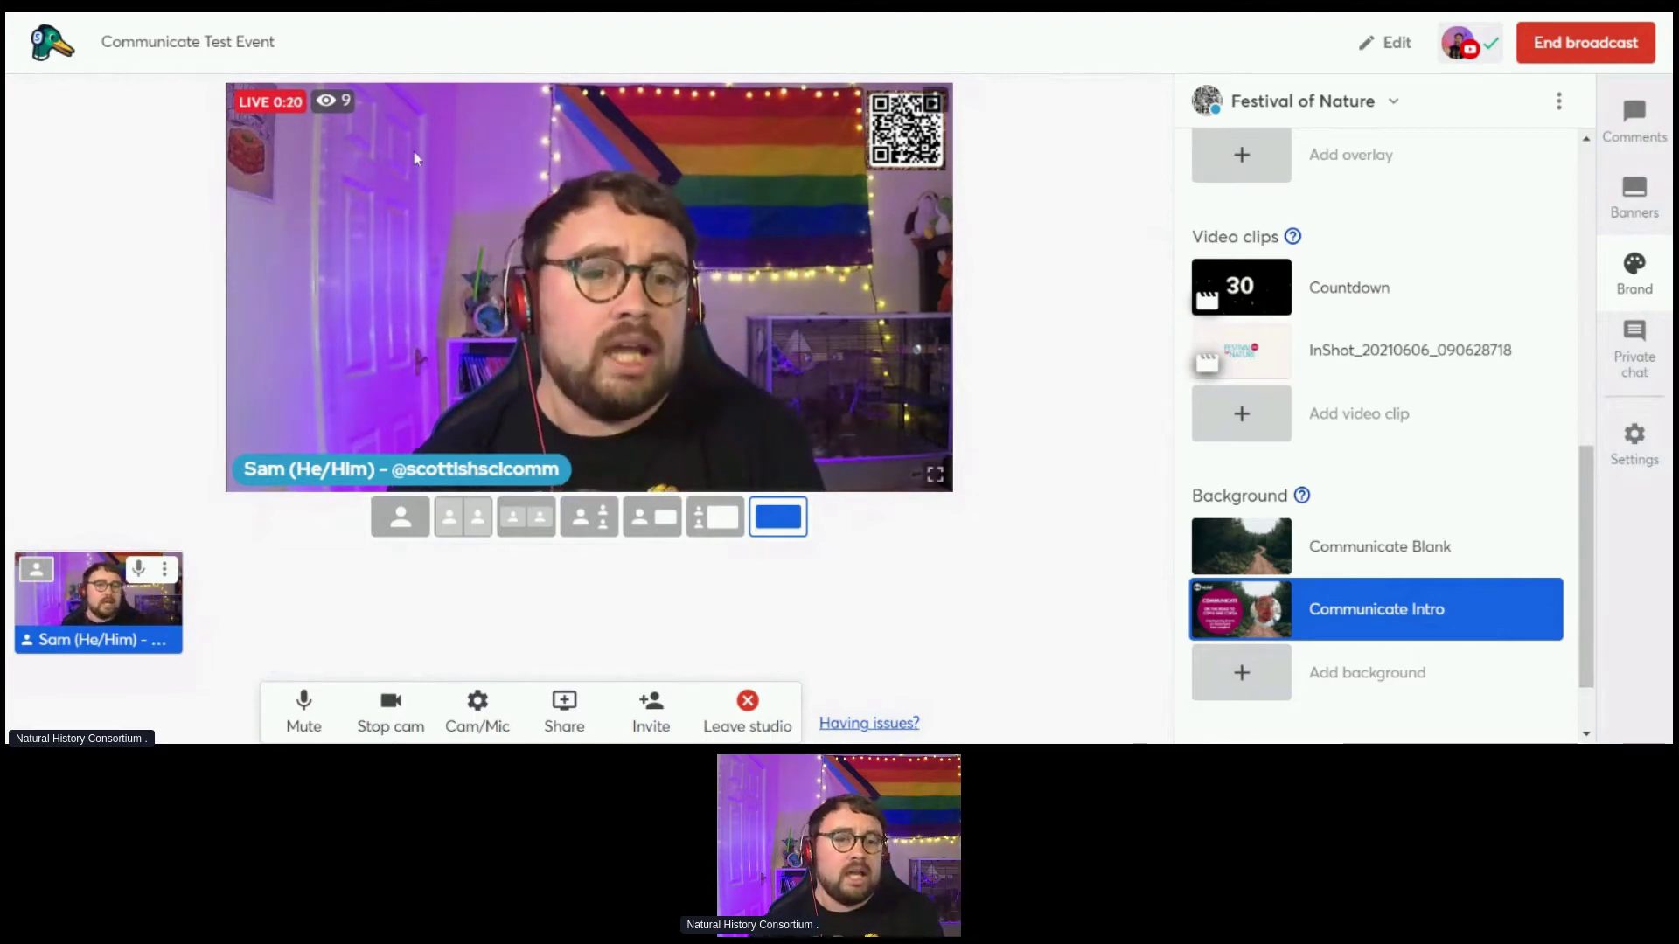
{"action": "mouse_move", "coordinate": [343, 110]}
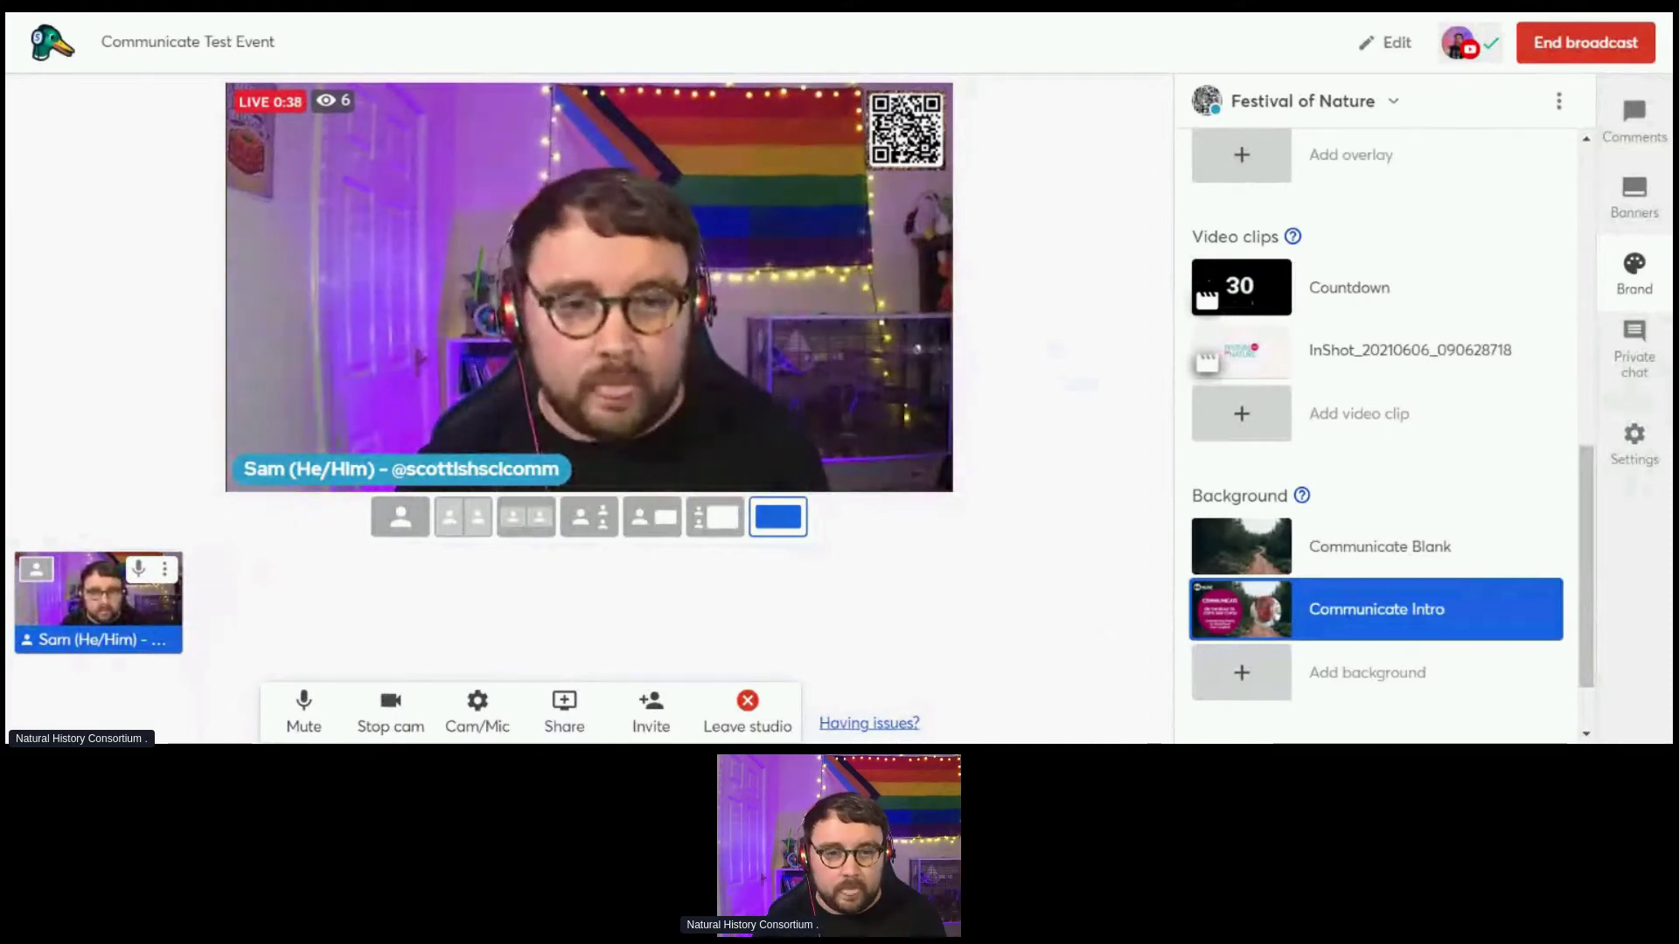
- Remove the presenter's camera from the live stream to show only the Communicate Intro background, and point out the available video clips
{"action": "left_click", "coordinate": [111, 608]}
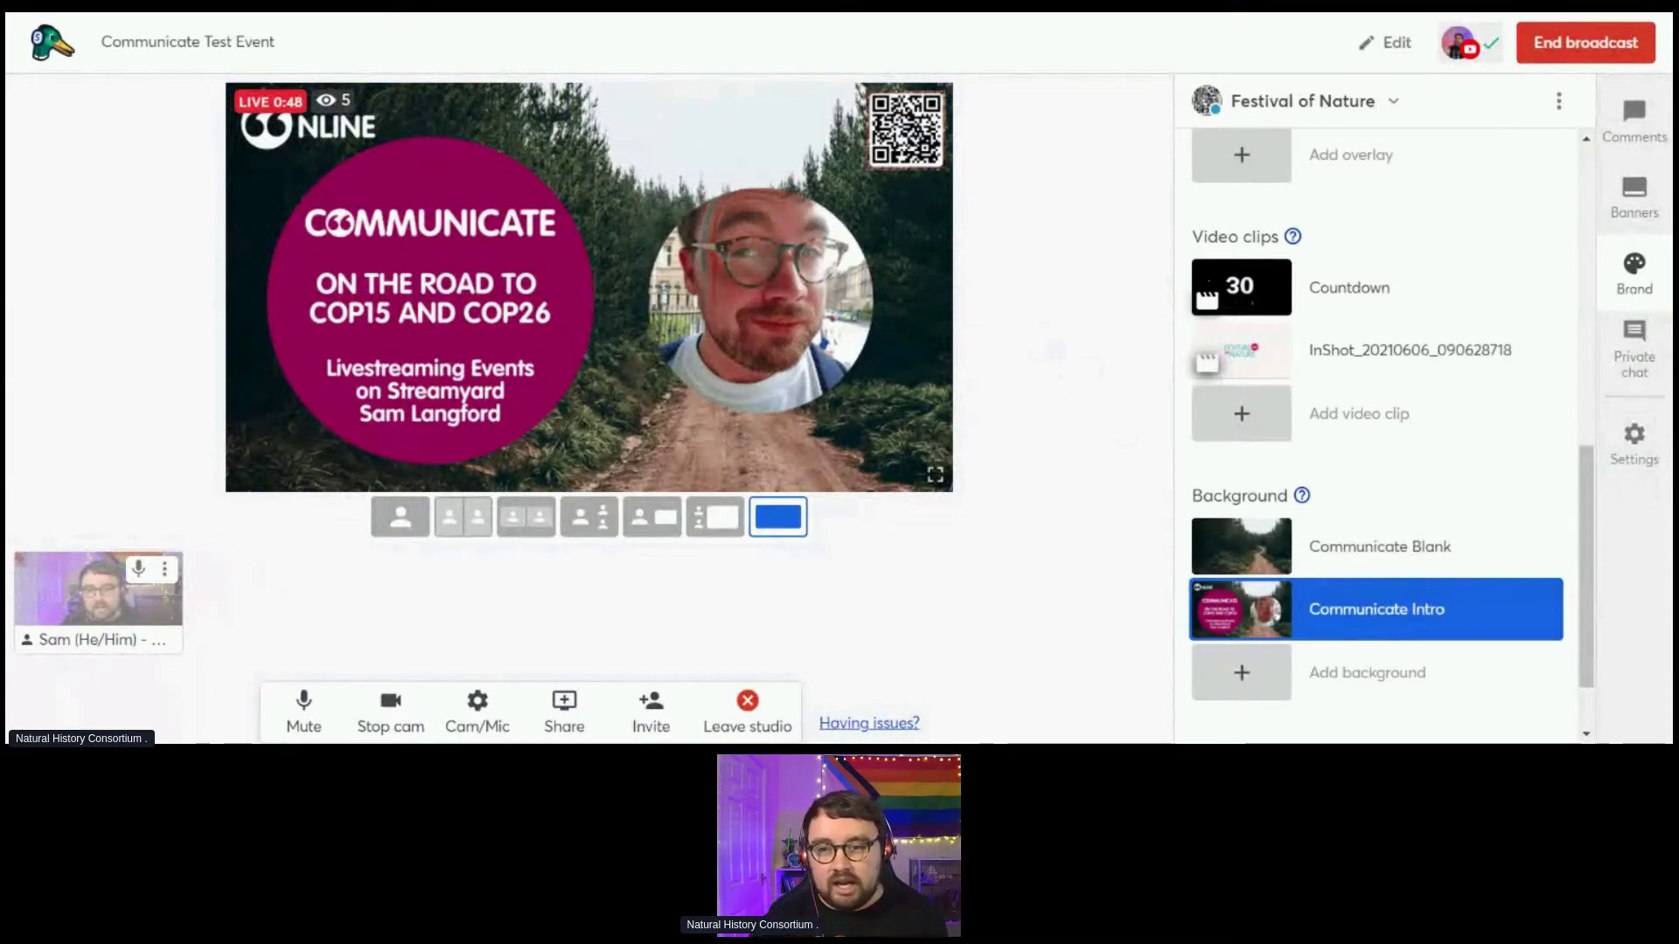
{"action": "mouse_move", "coordinate": [1280, 299]}
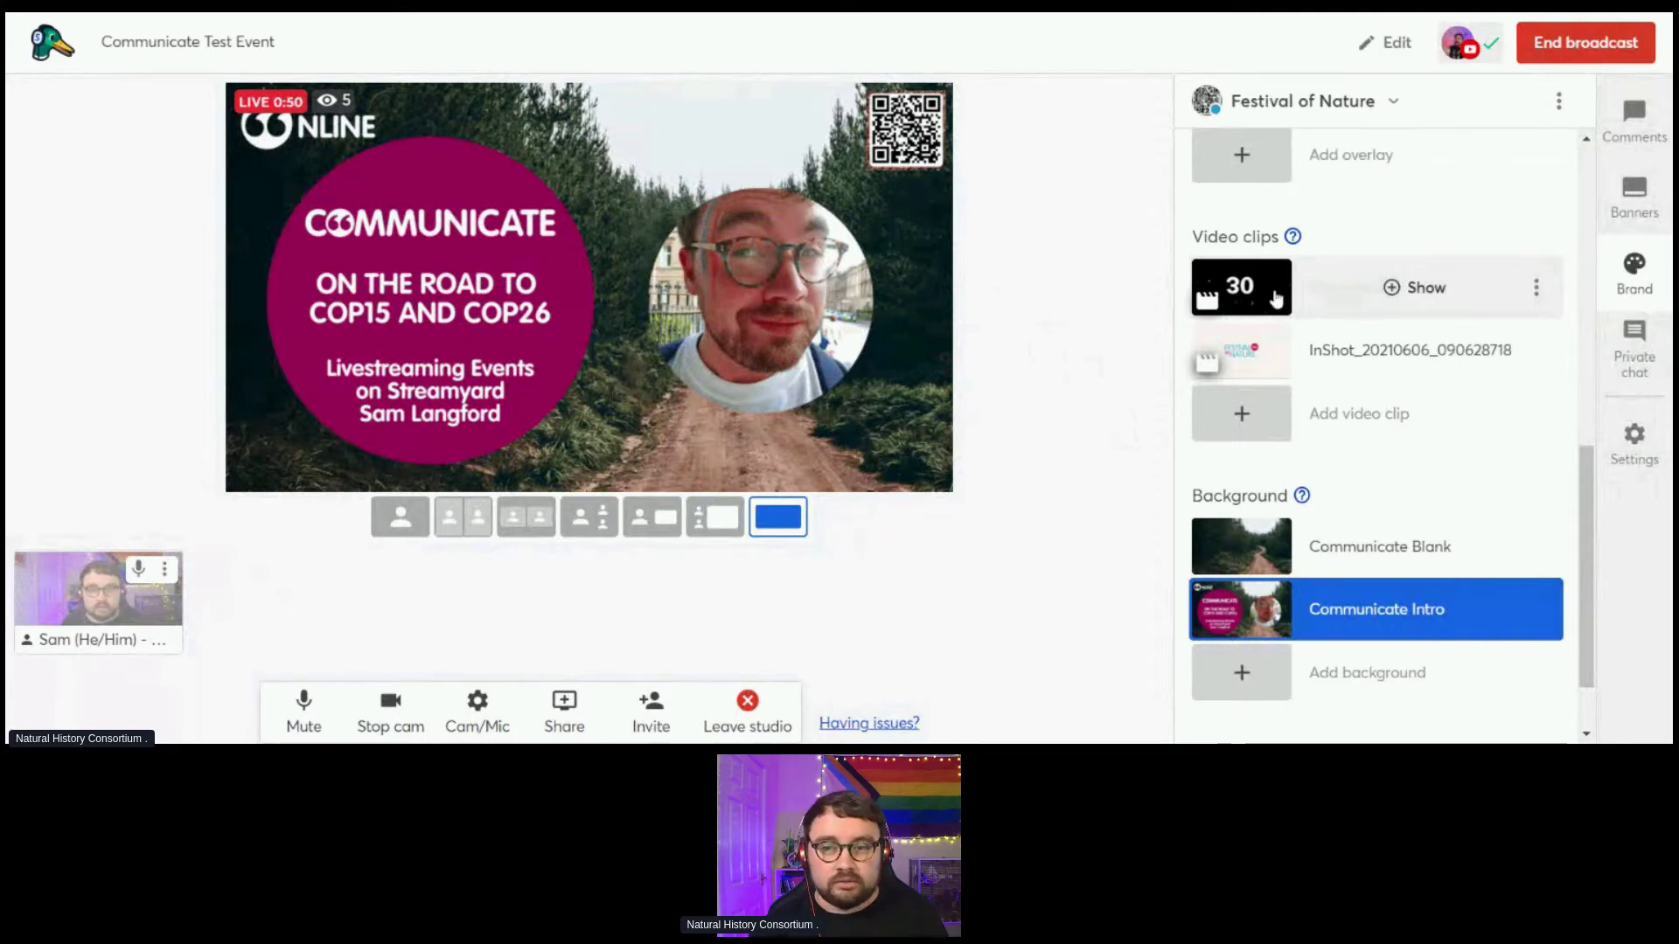
{"action": "mouse_move", "coordinate": [1277, 373]}
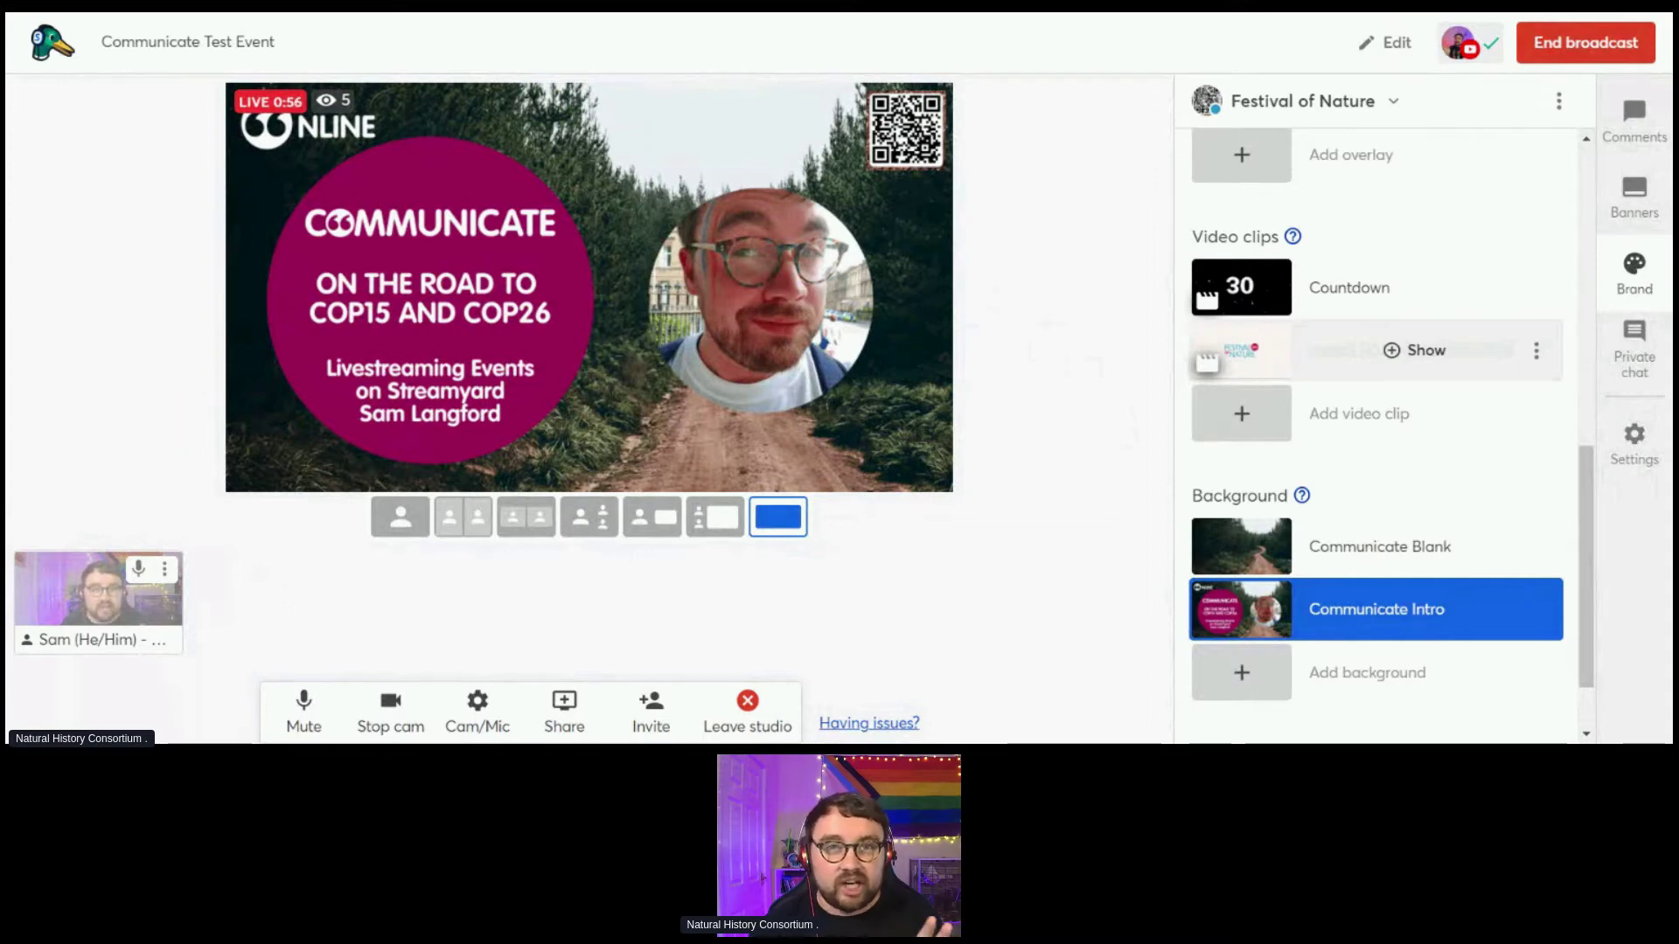
- Play the InShot_20210606_090628718 video clip and, while it runs, set the Communicate Blank background and add the presenter's camera to the stream
{"action": "left_click", "coordinate": [1263, 368]}
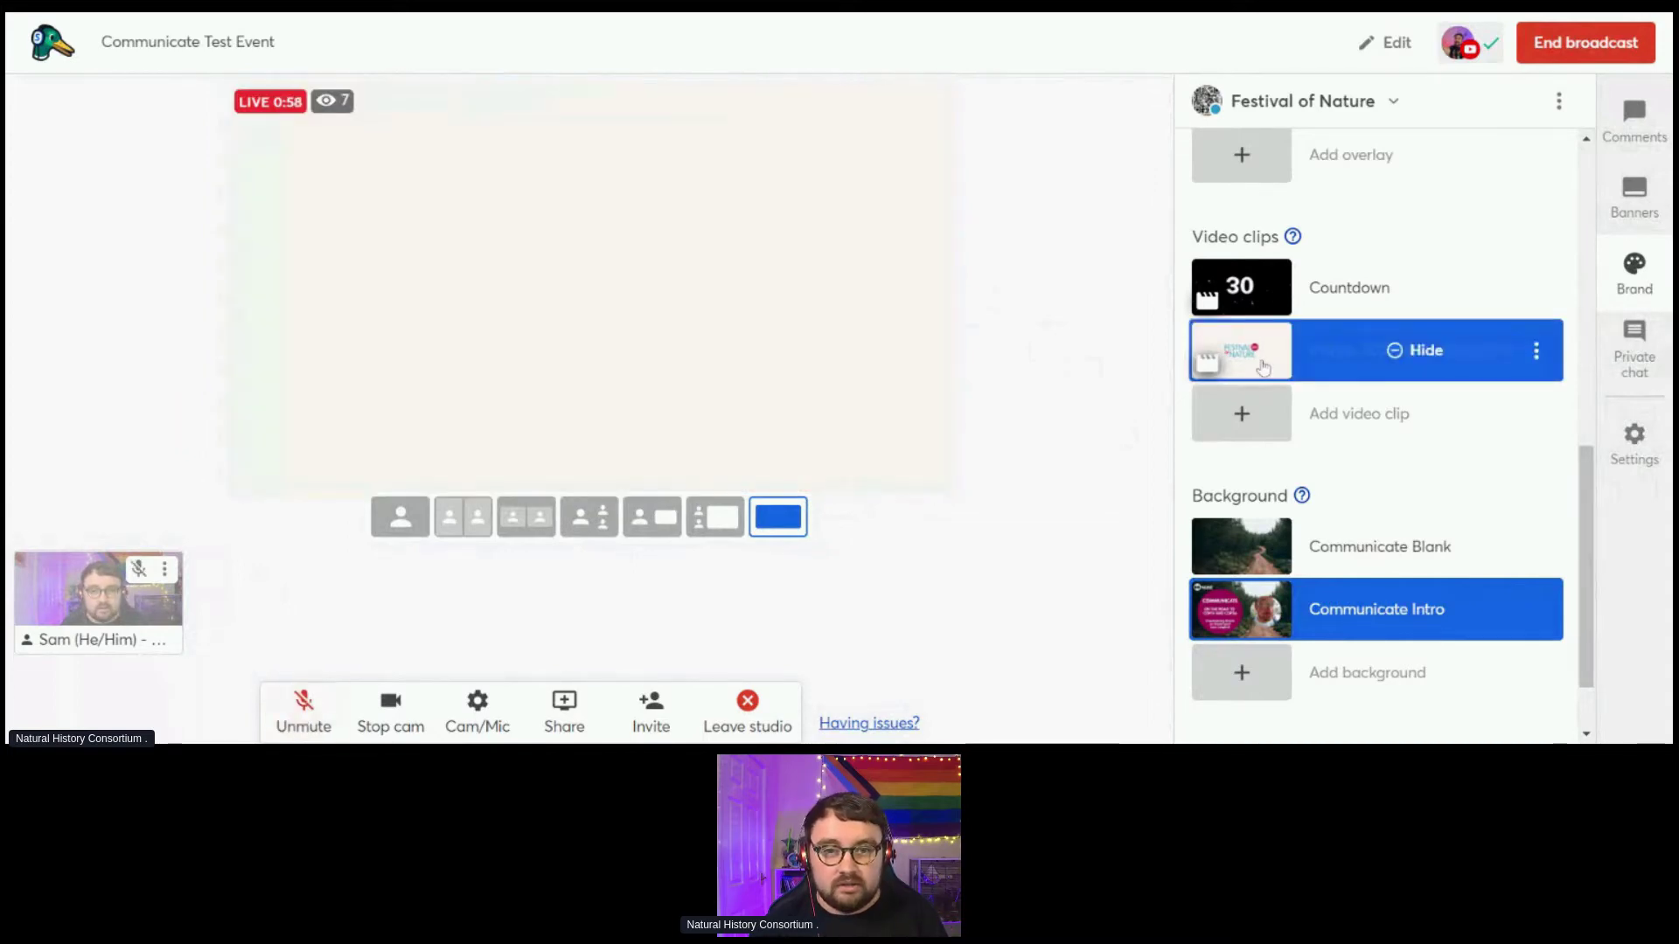
{"action": "mouse_move", "coordinate": [1259, 551]}
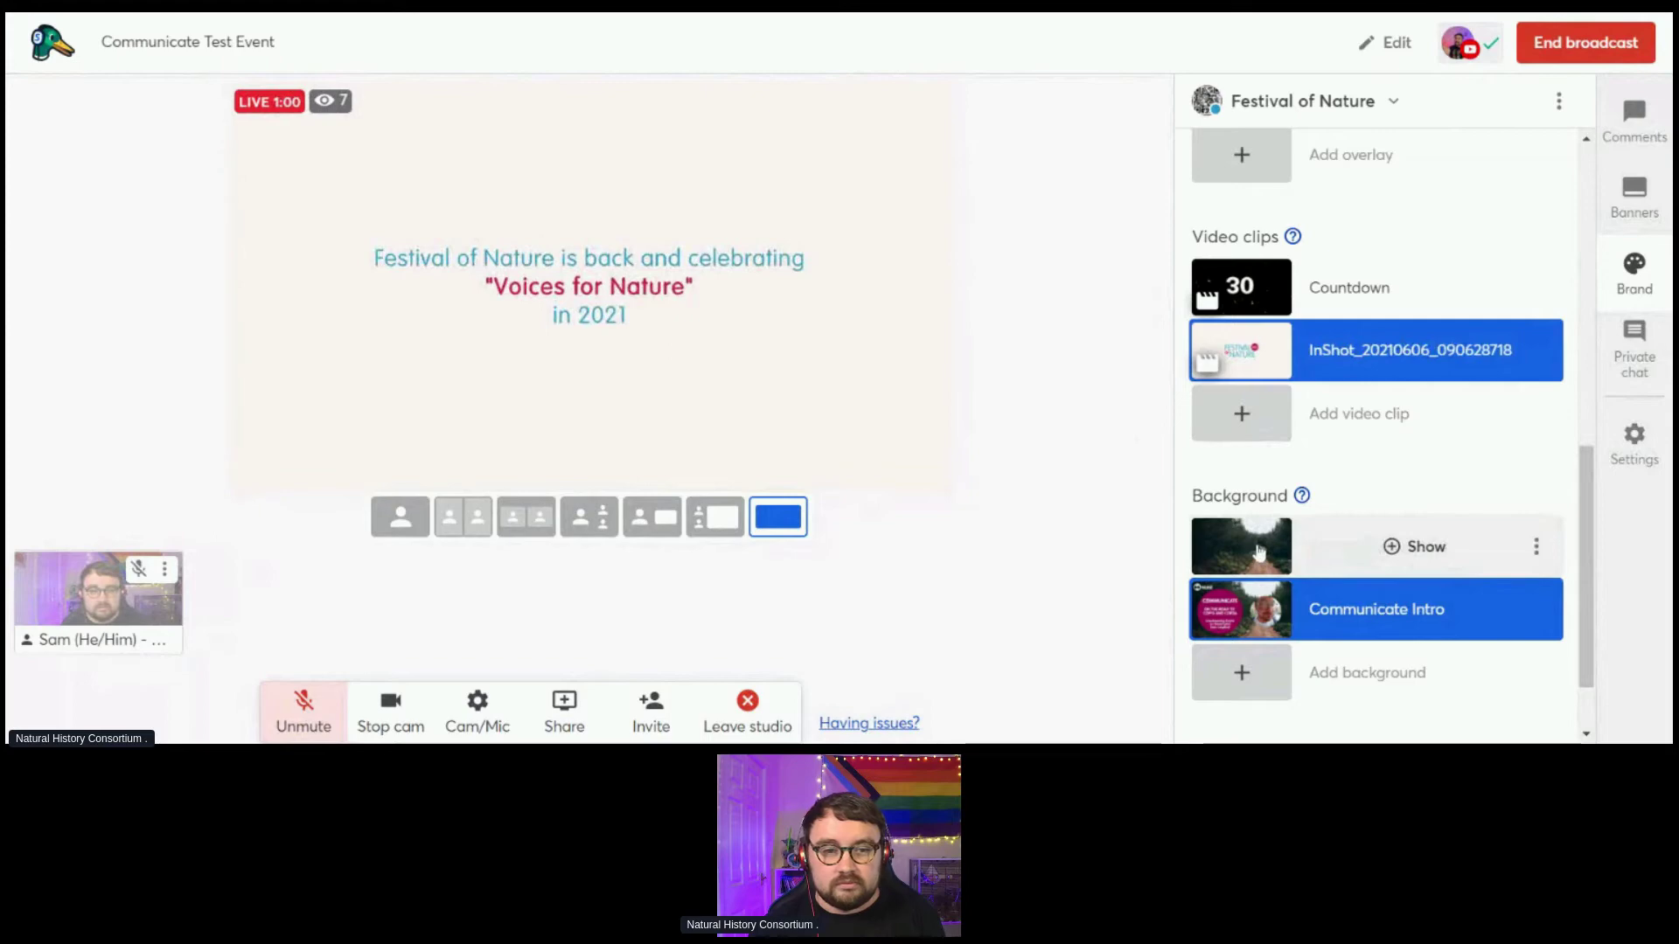
{"action": "left_click", "coordinate": [1259, 550]}
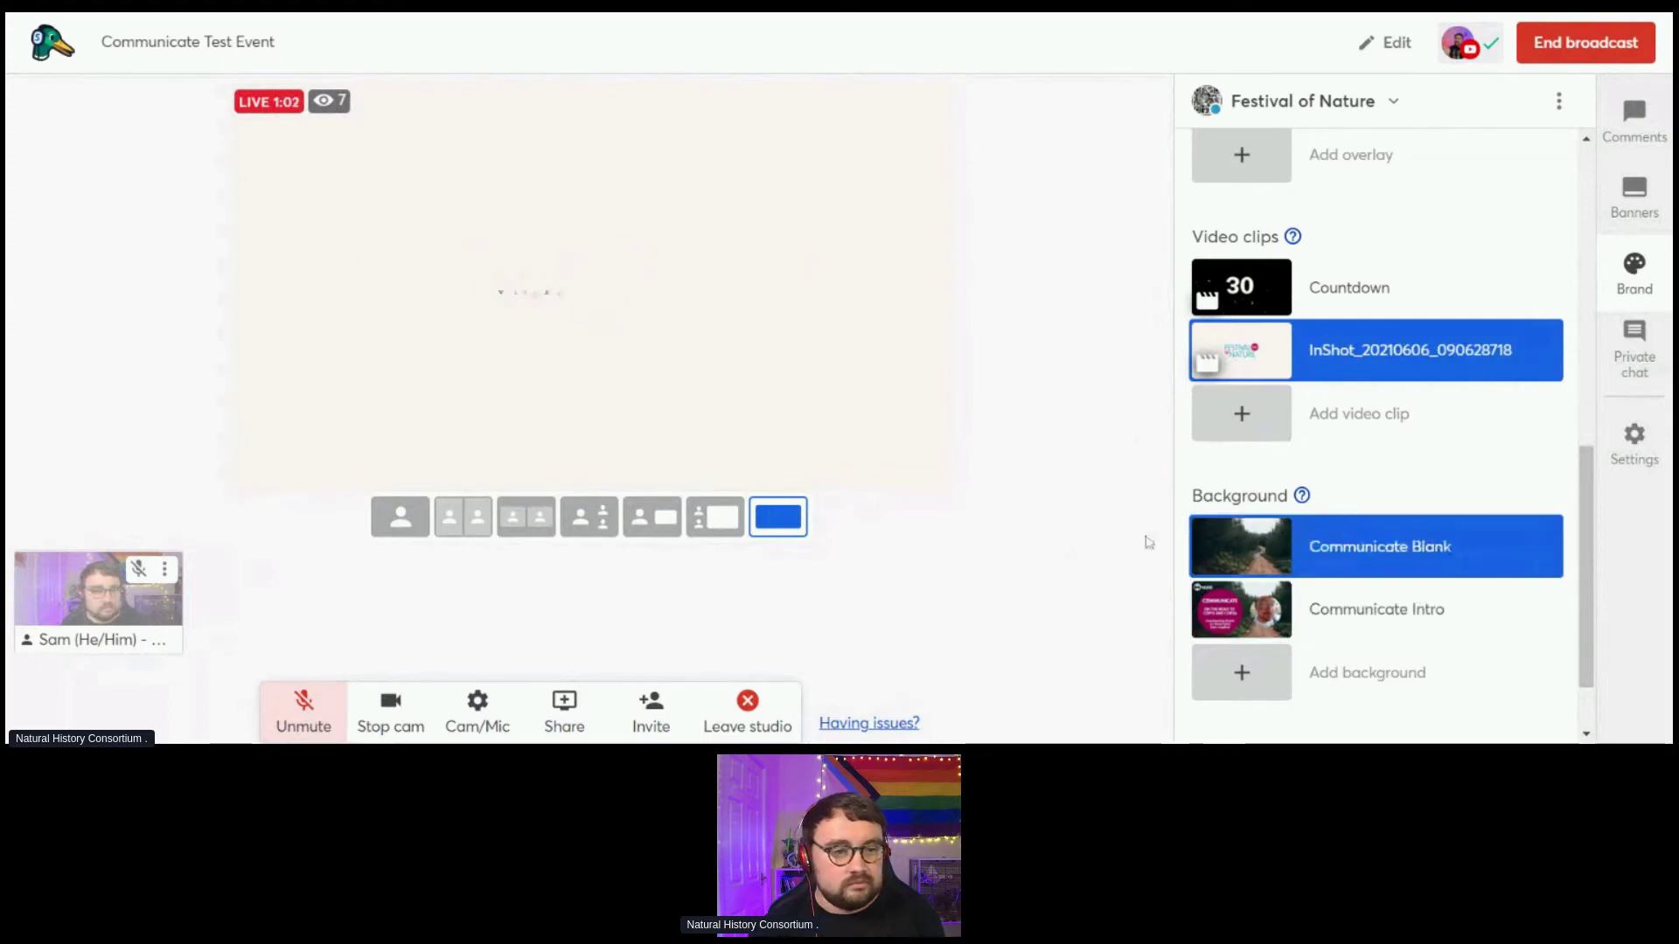
{"action": "left_click", "coordinate": [97, 600]}
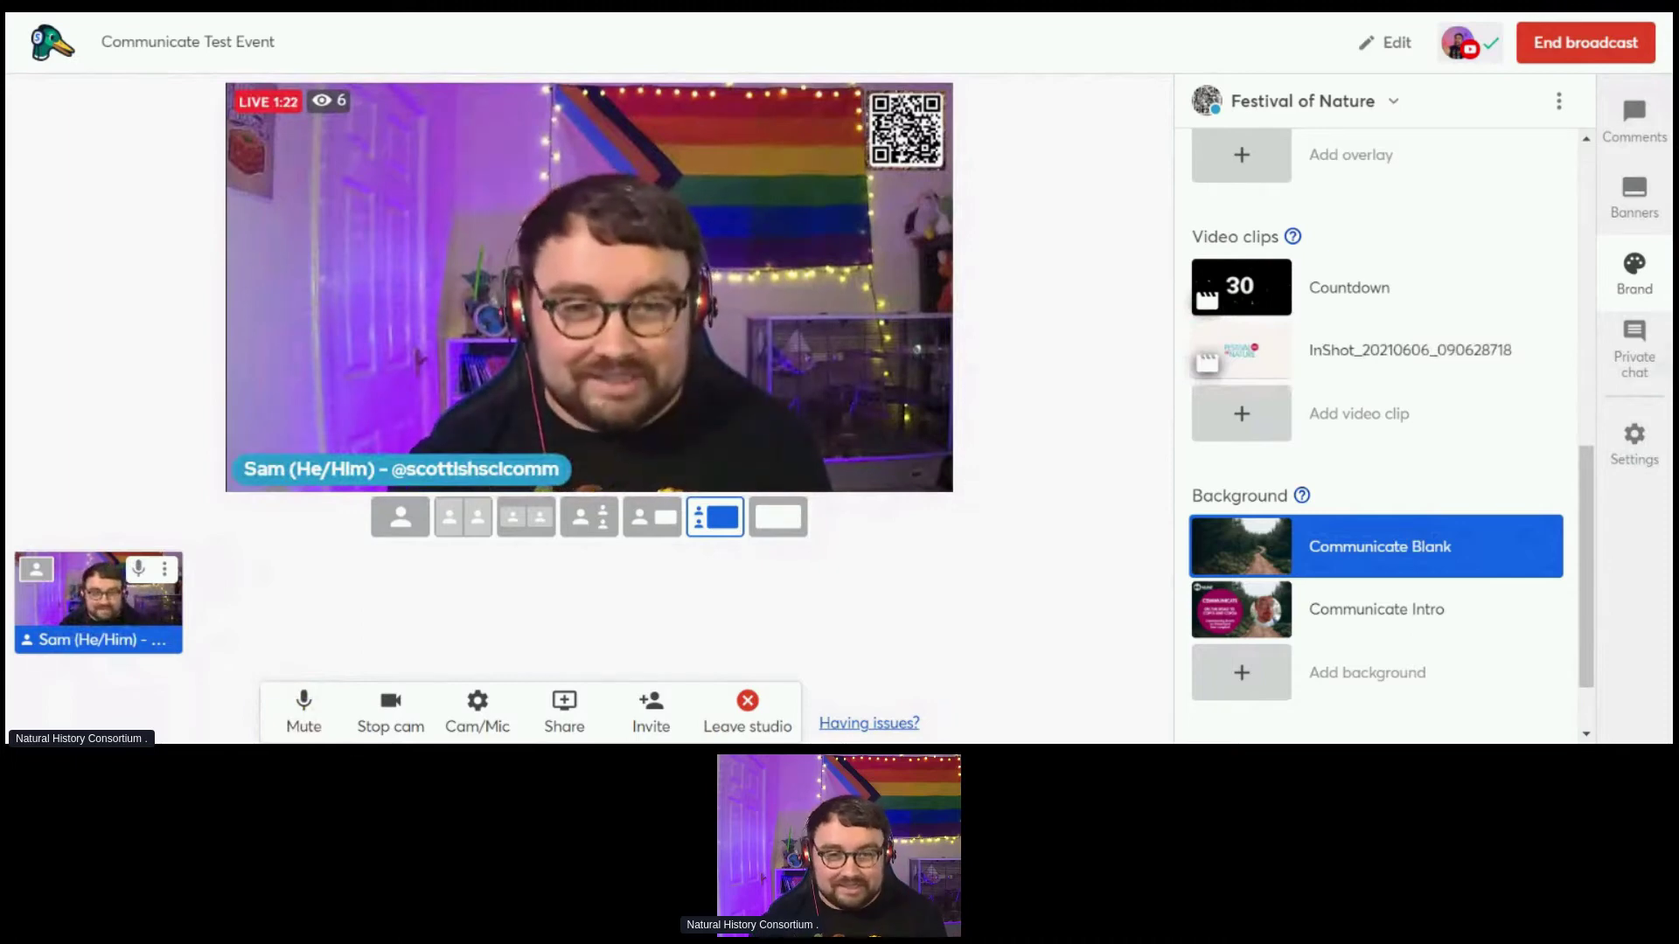
- Show the Communicate Intro background and remove the presenter's camera from the live stream
{"action": "left_click", "coordinate": [1250, 616]}
{"action": "left_click", "coordinate": [117, 605]}
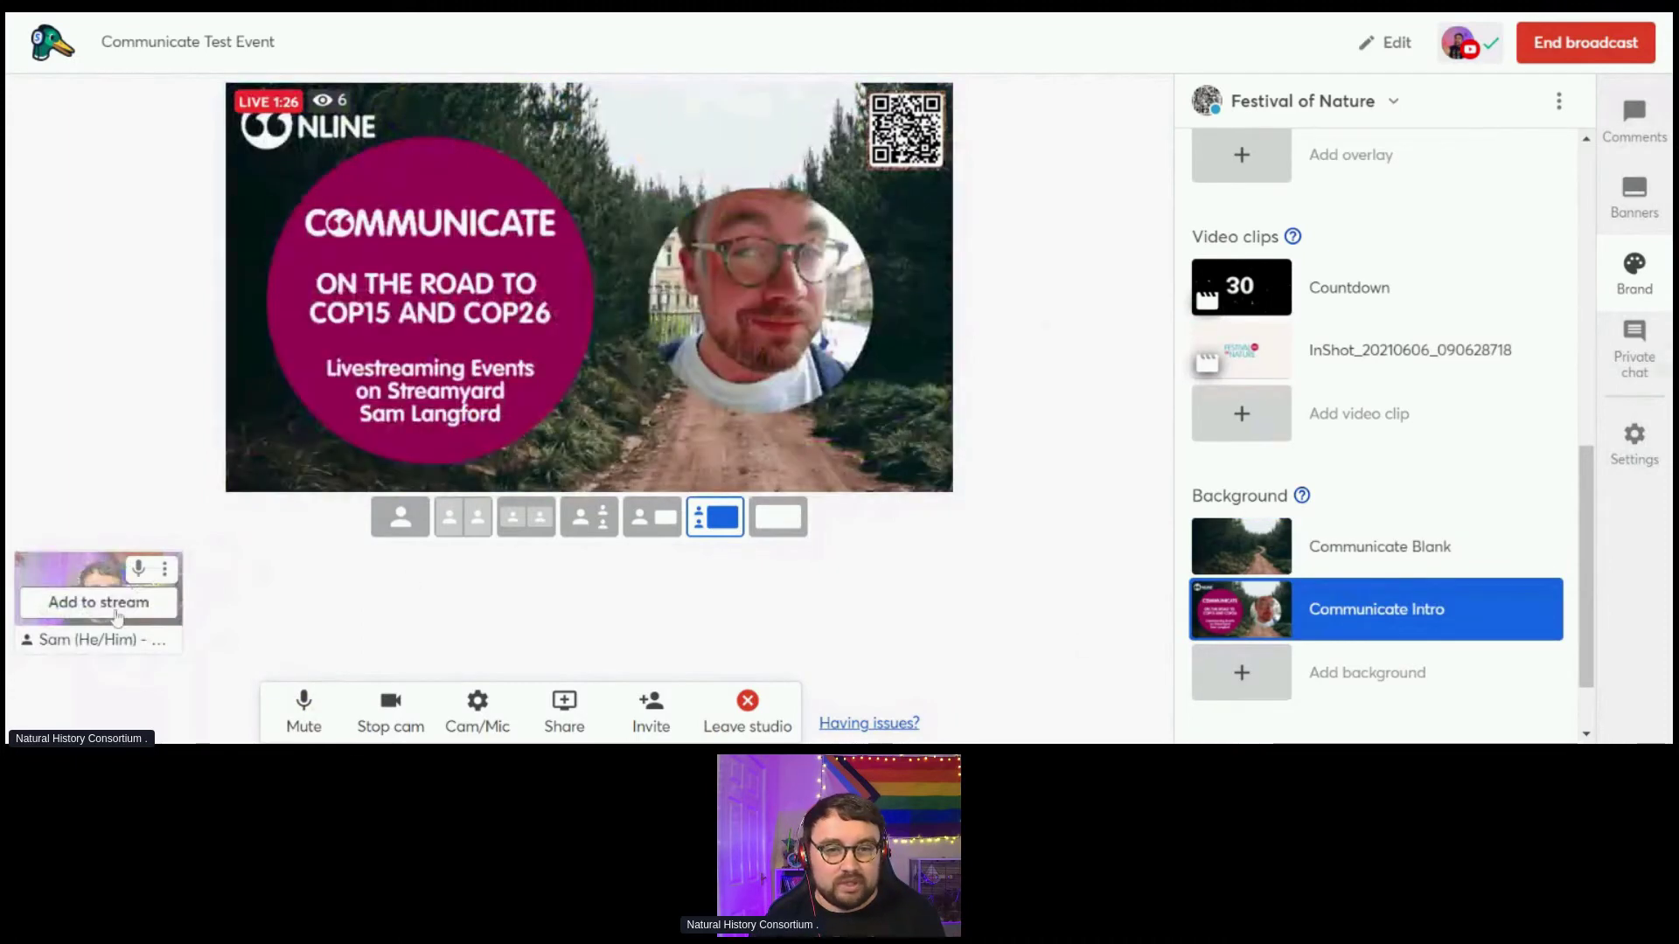
{"action": "mouse_move", "coordinate": [1406, 633]}
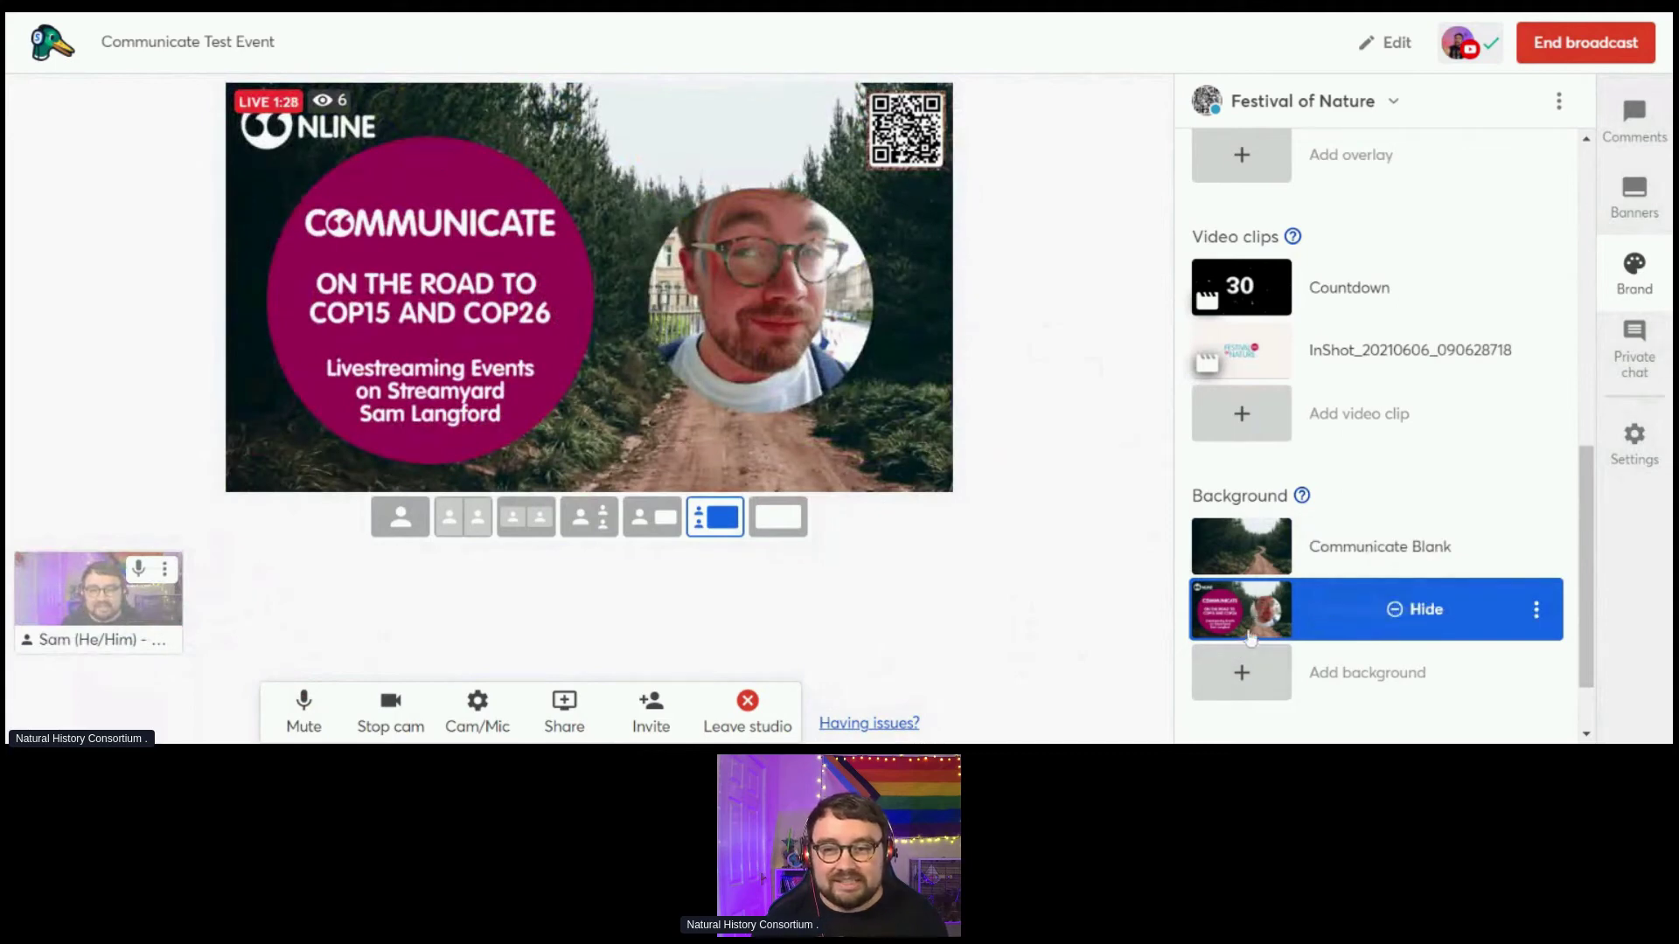
{"action": "mouse_move", "coordinate": [1250, 370]}
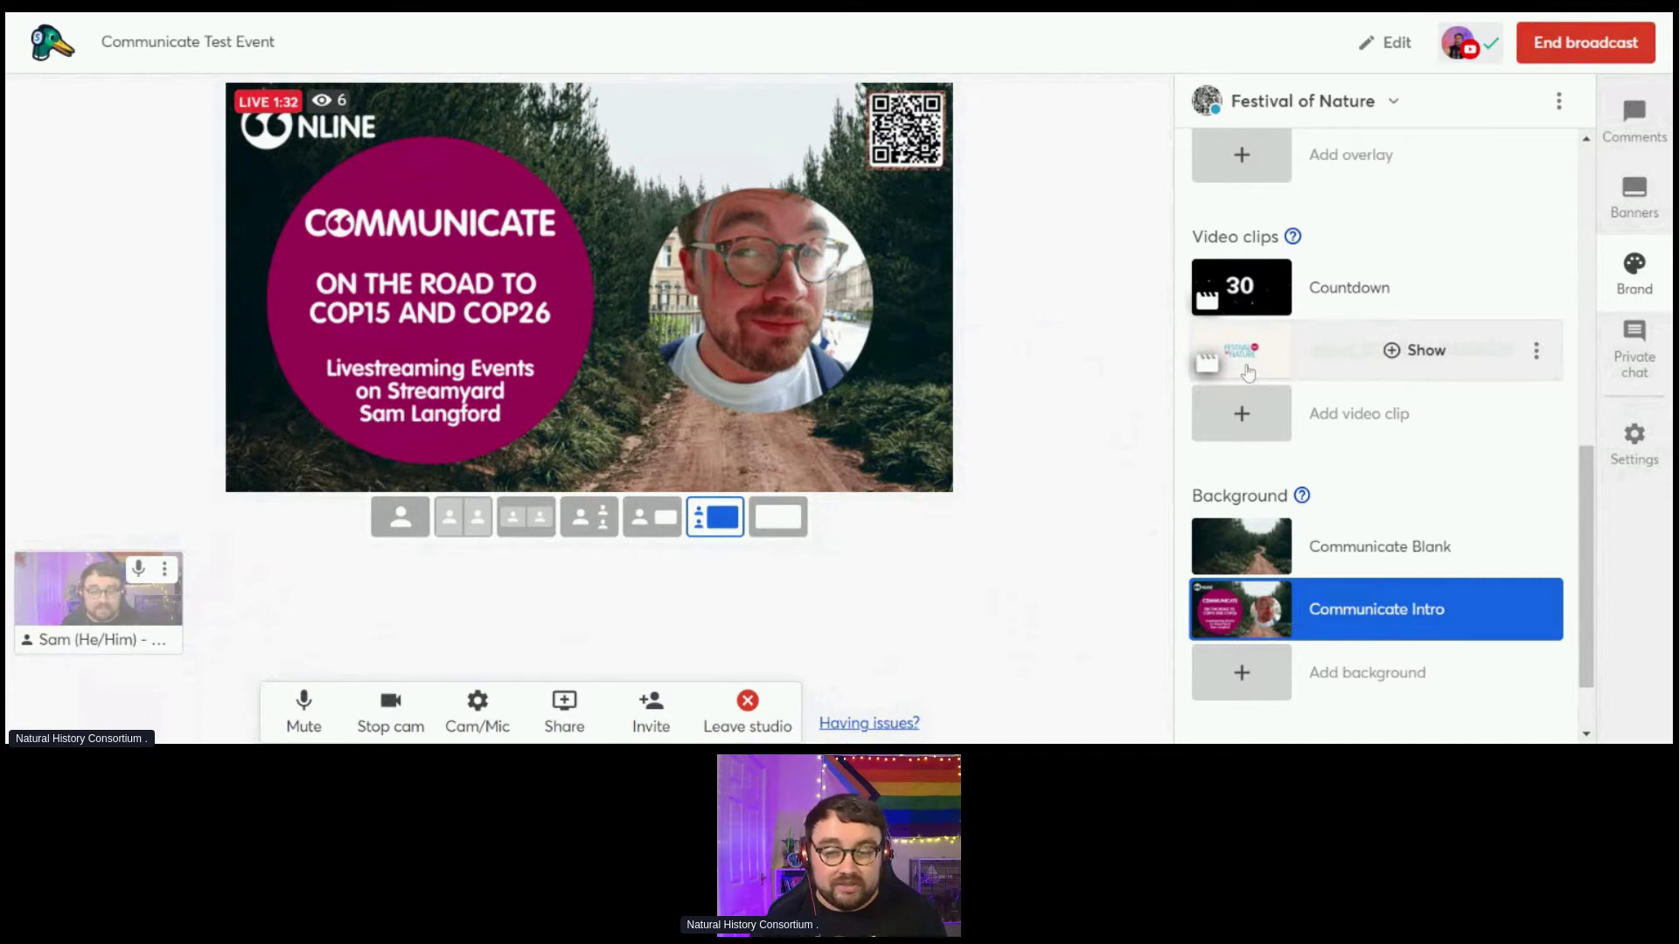
{"action": "mouse_move", "coordinate": [1236, 559]}
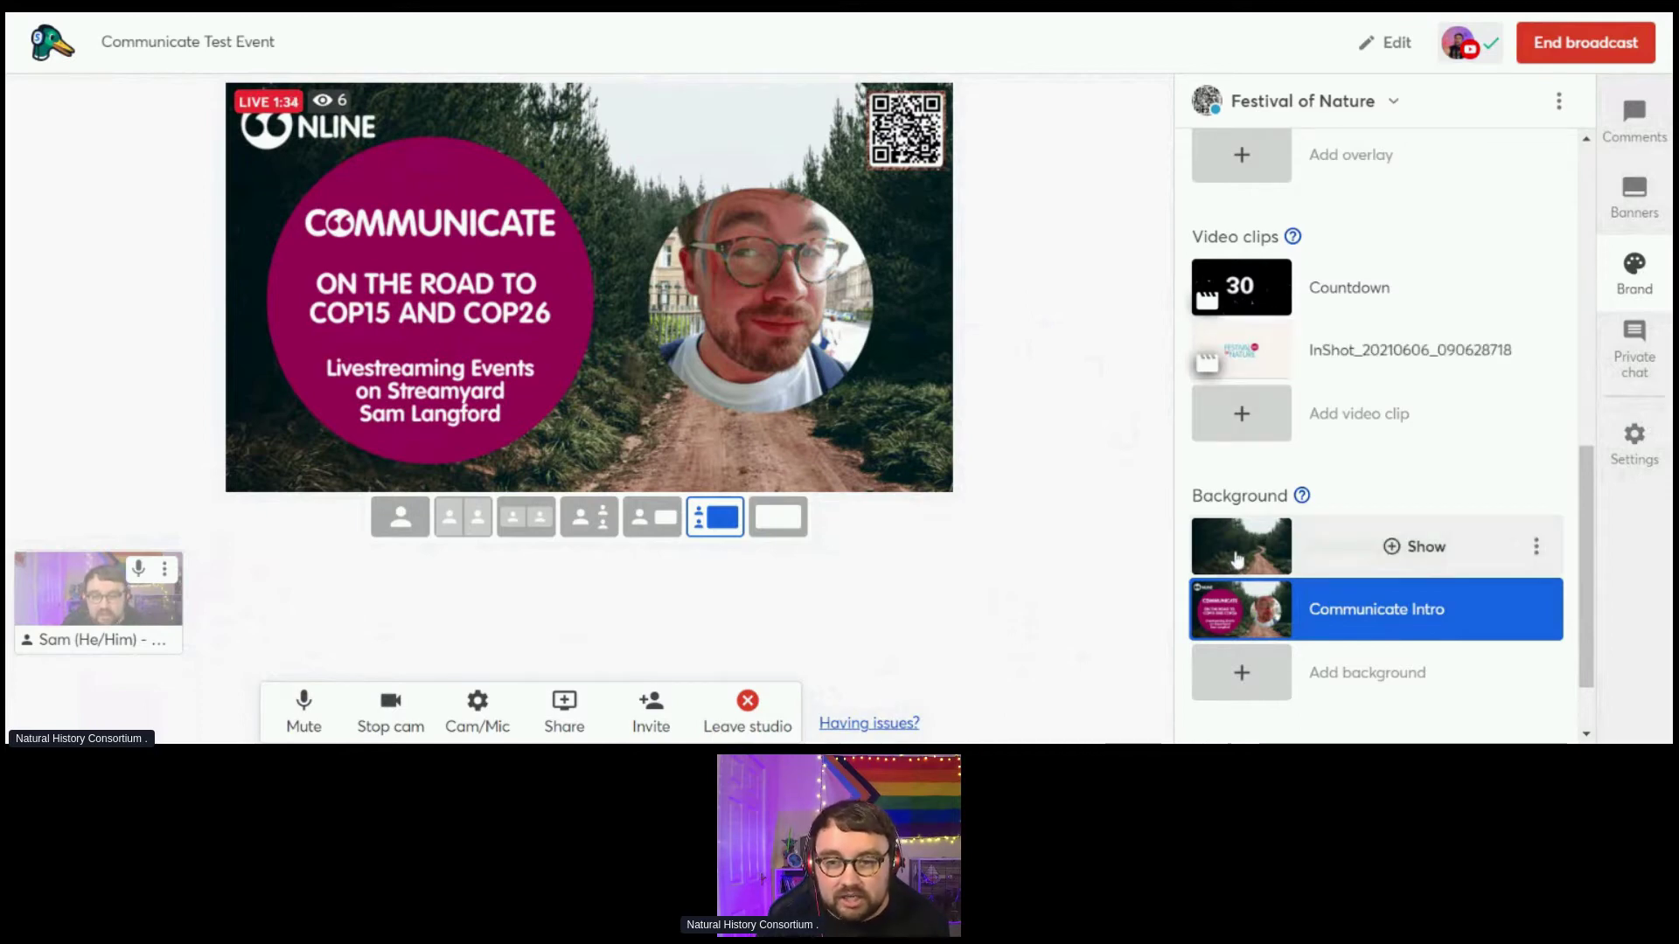
{"action": "mouse_move", "coordinate": [1236, 612]}
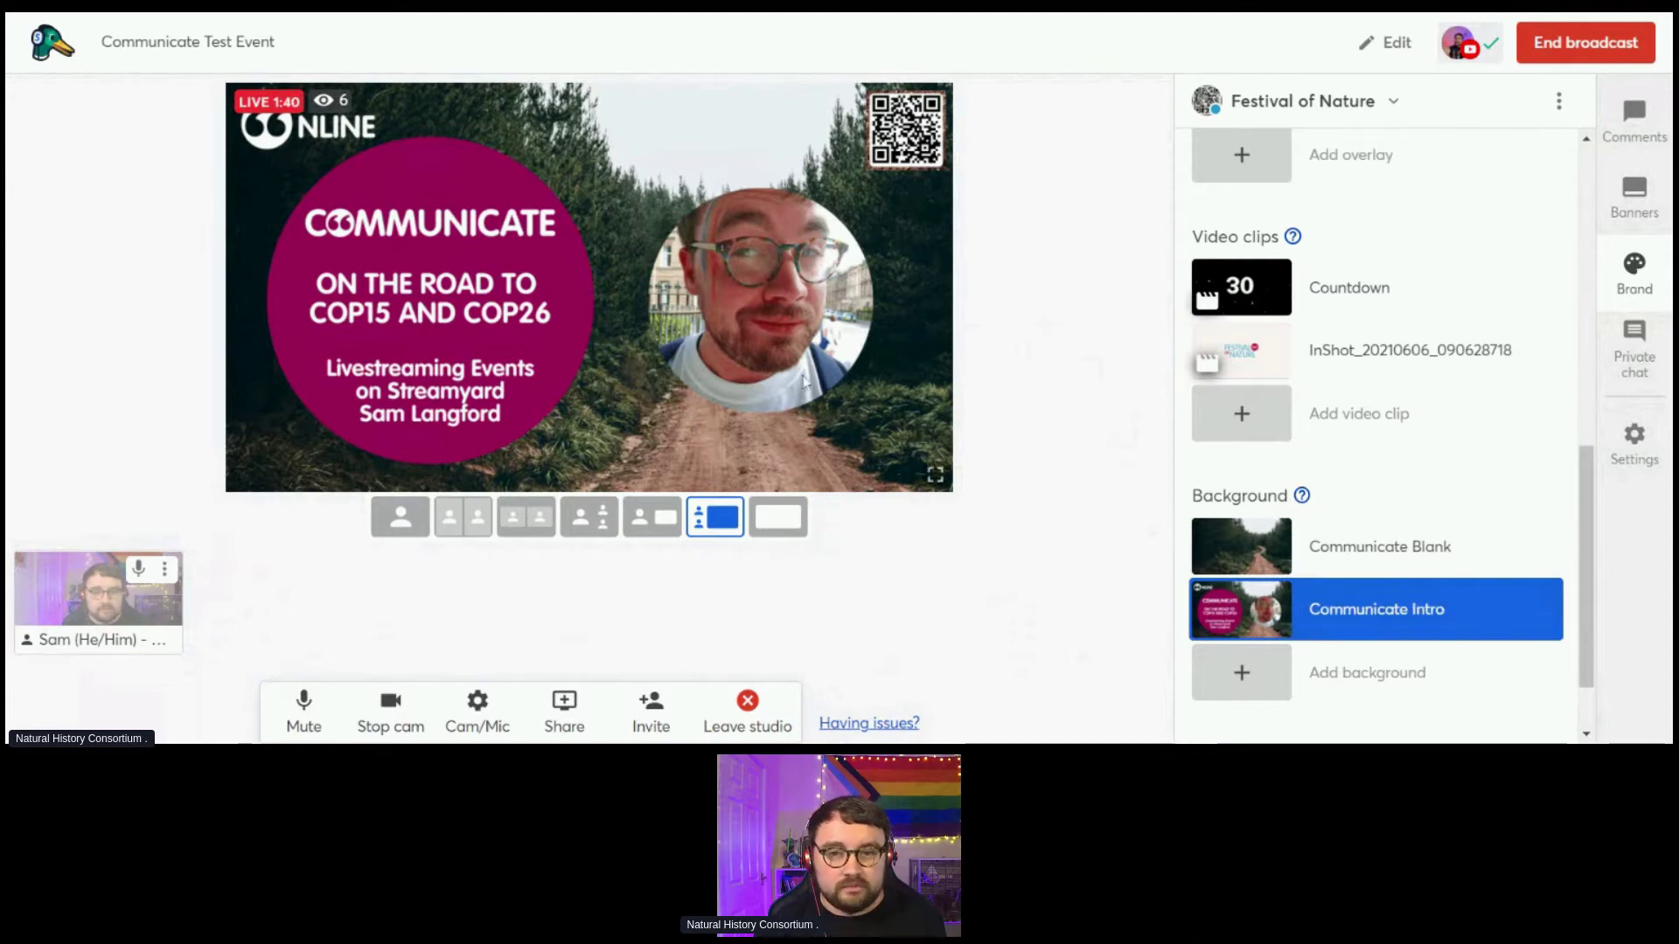
- Switch the background to Communicate Blank and add the presenter's camera back to the stream
{"action": "left_click", "coordinate": [1252, 549]}
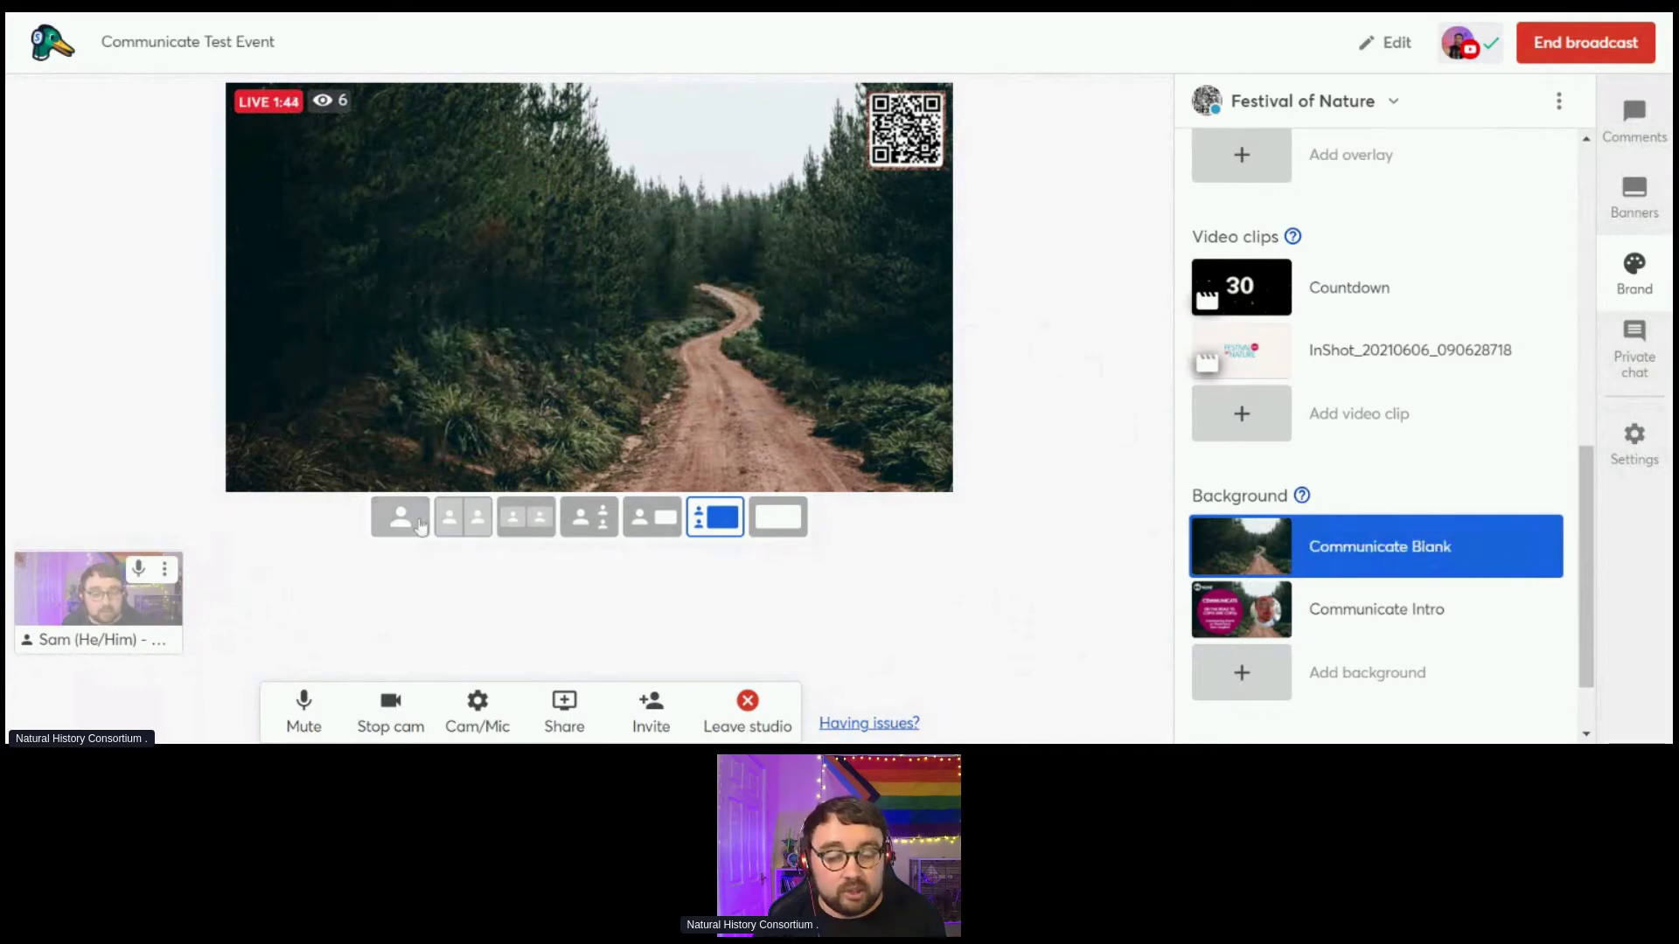
{"action": "left_click", "coordinate": [81, 603]}
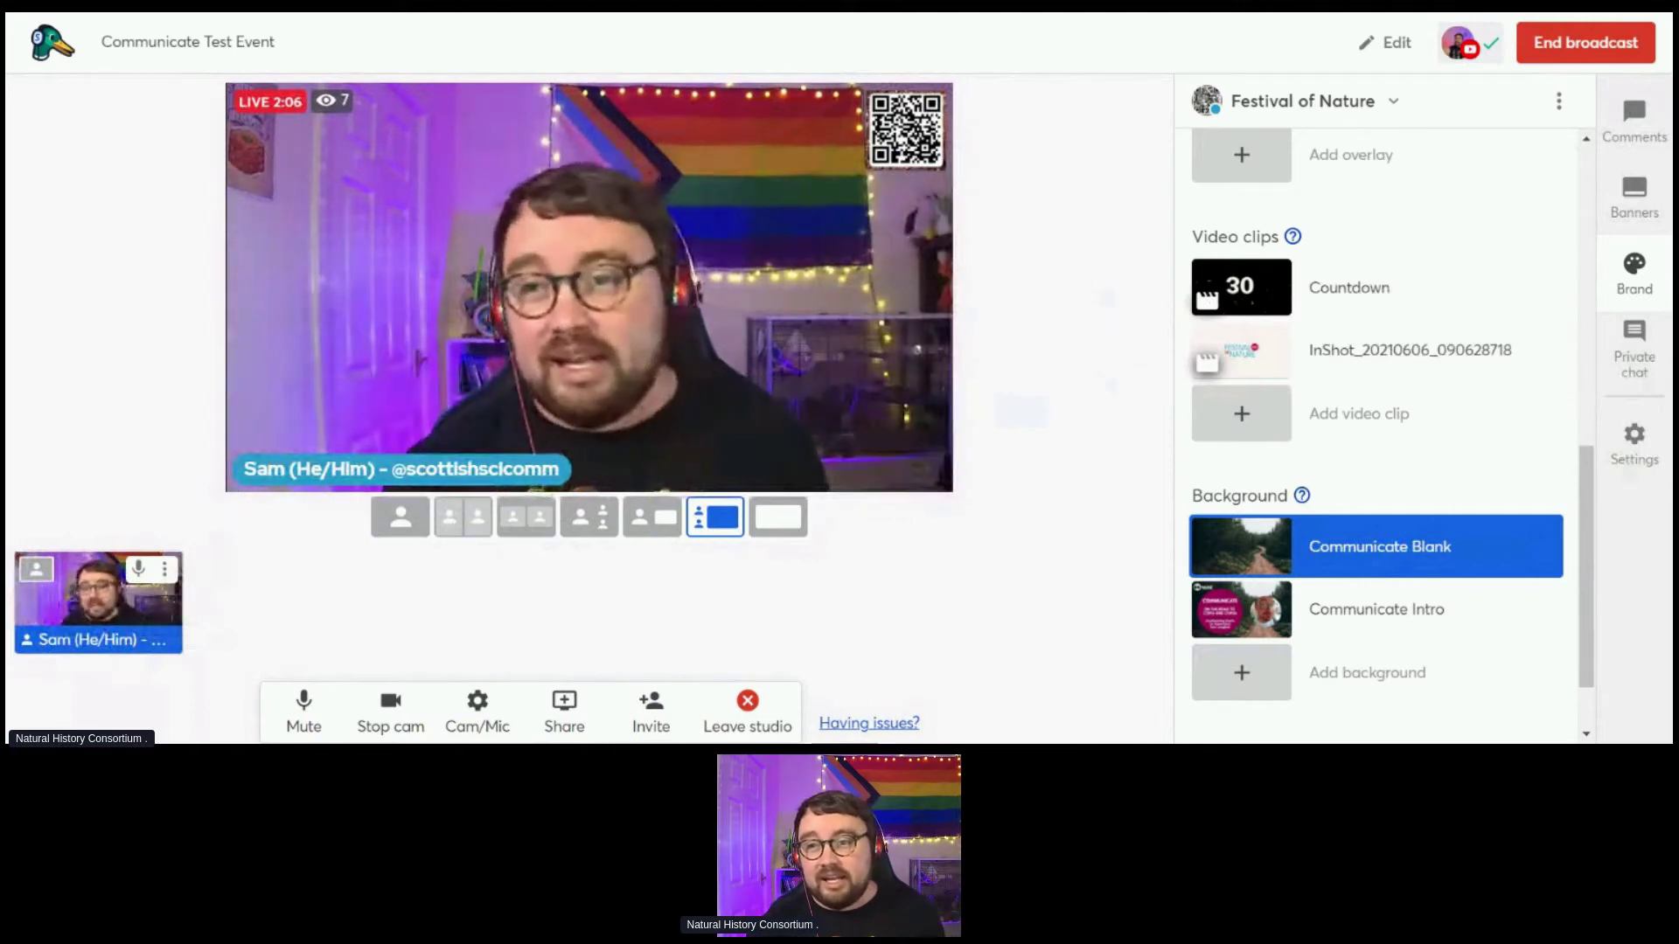
- Open the live viewer comments and show the "Hi" and "Whatever you like" comments on the stream in turn
{"action": "left_click", "coordinate": [1635, 123]}
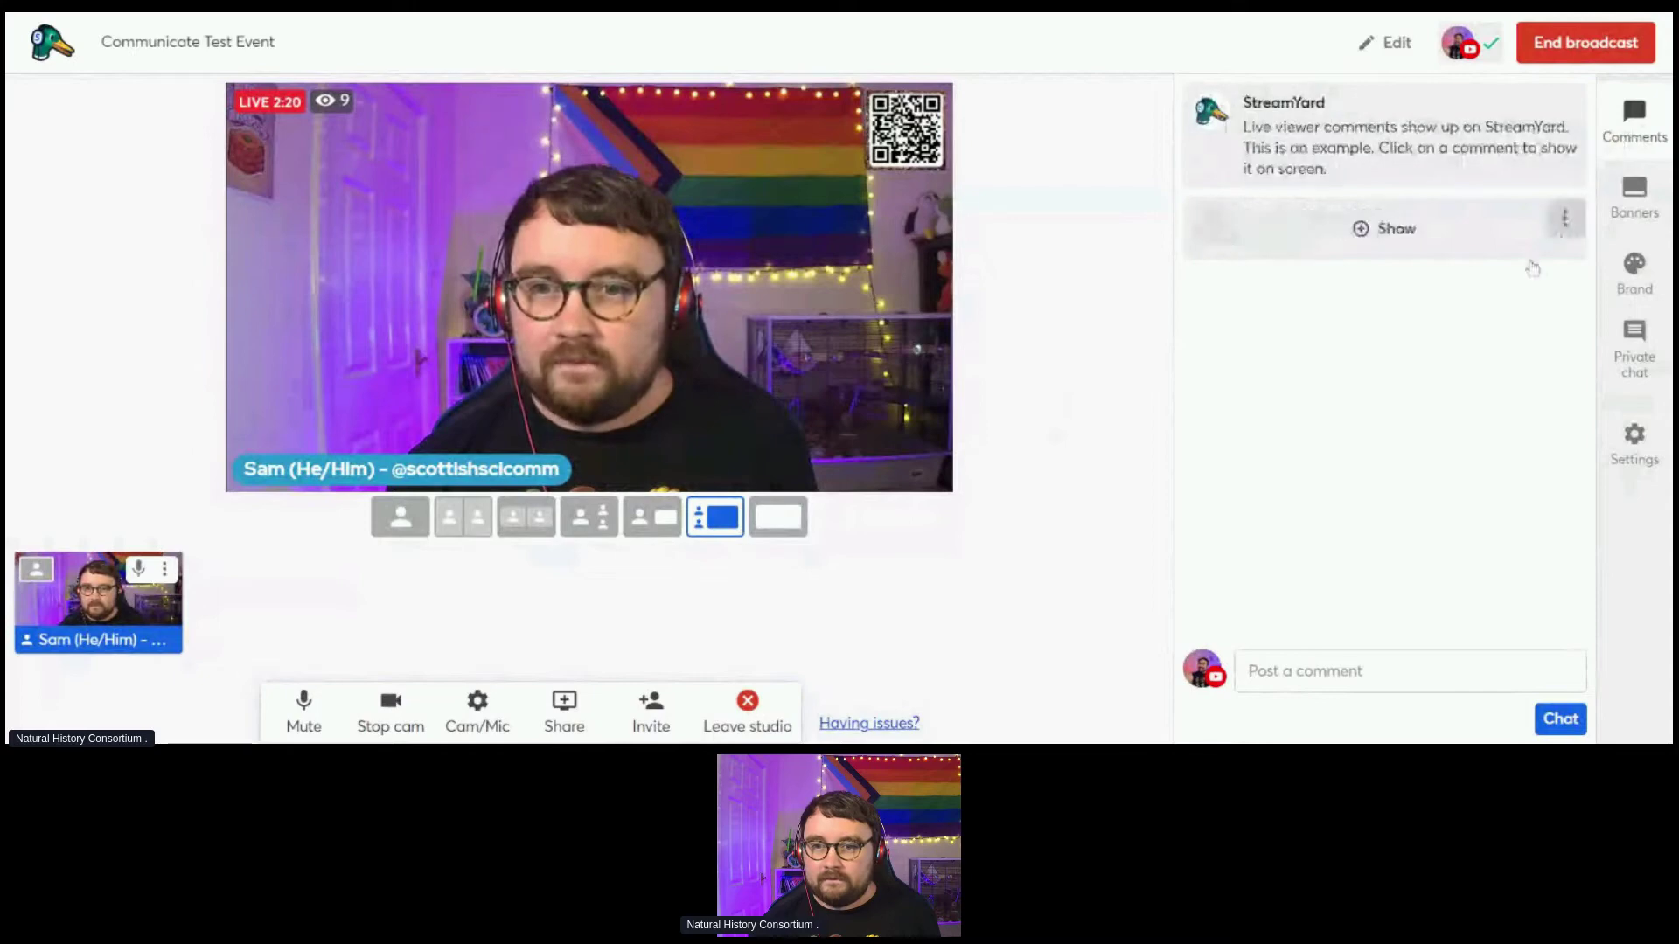
{"action": "mouse_move", "coordinate": [1388, 241]}
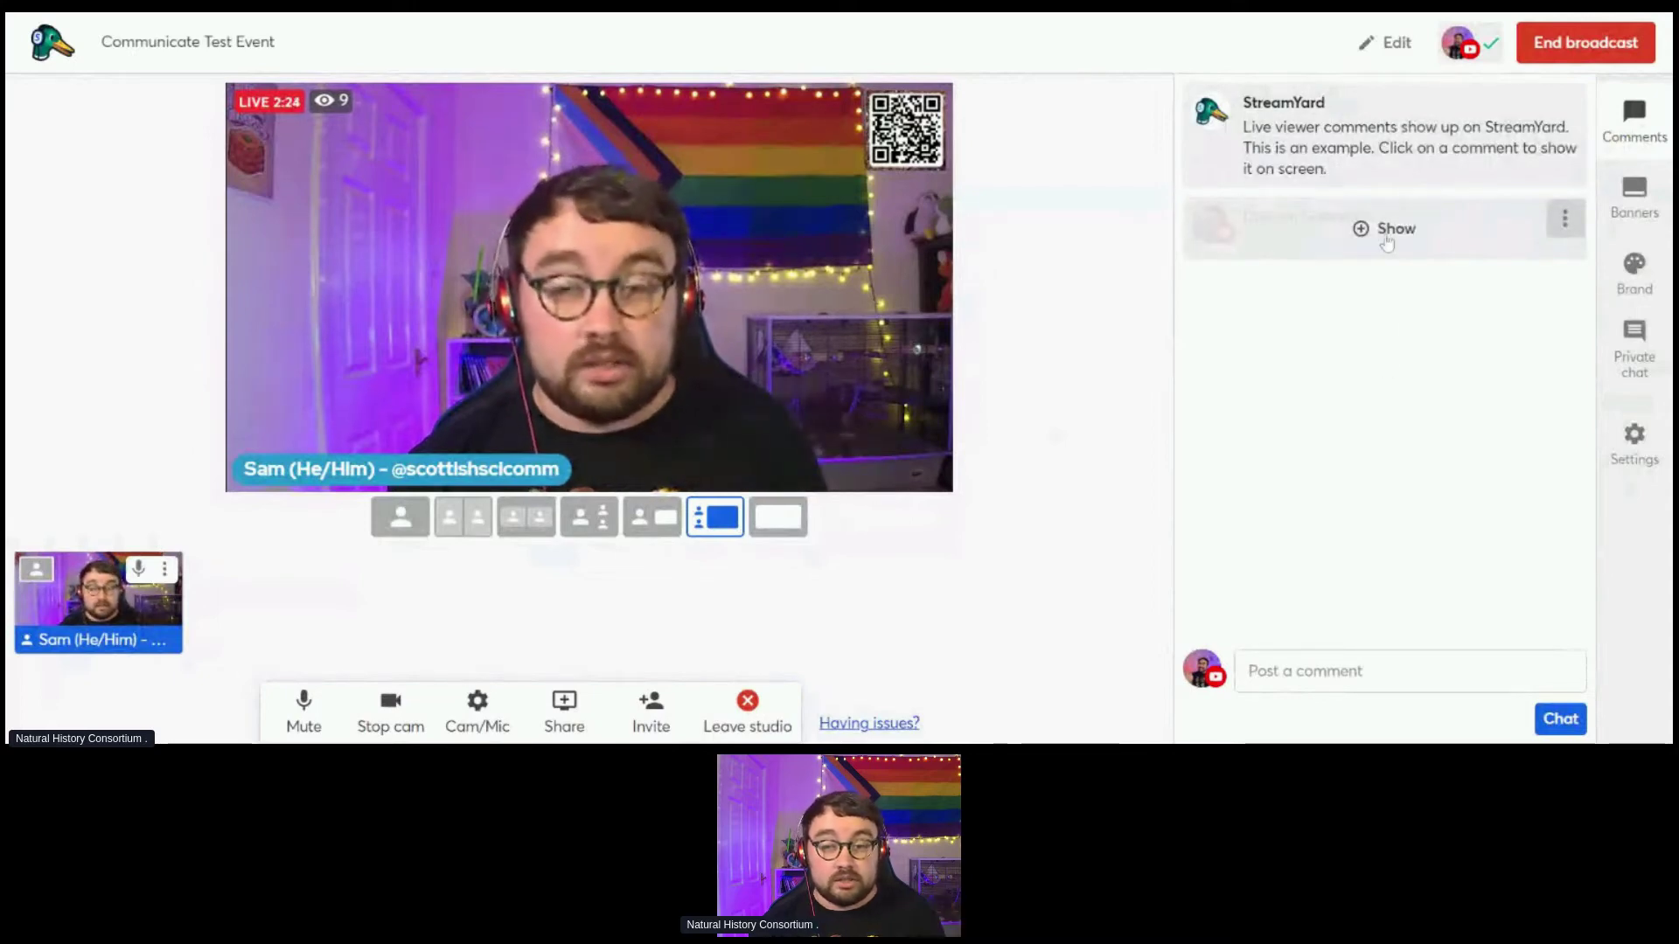
{"action": "left_click", "coordinate": [1387, 238]}
{"action": "mouse_move", "coordinate": [1376, 316]}
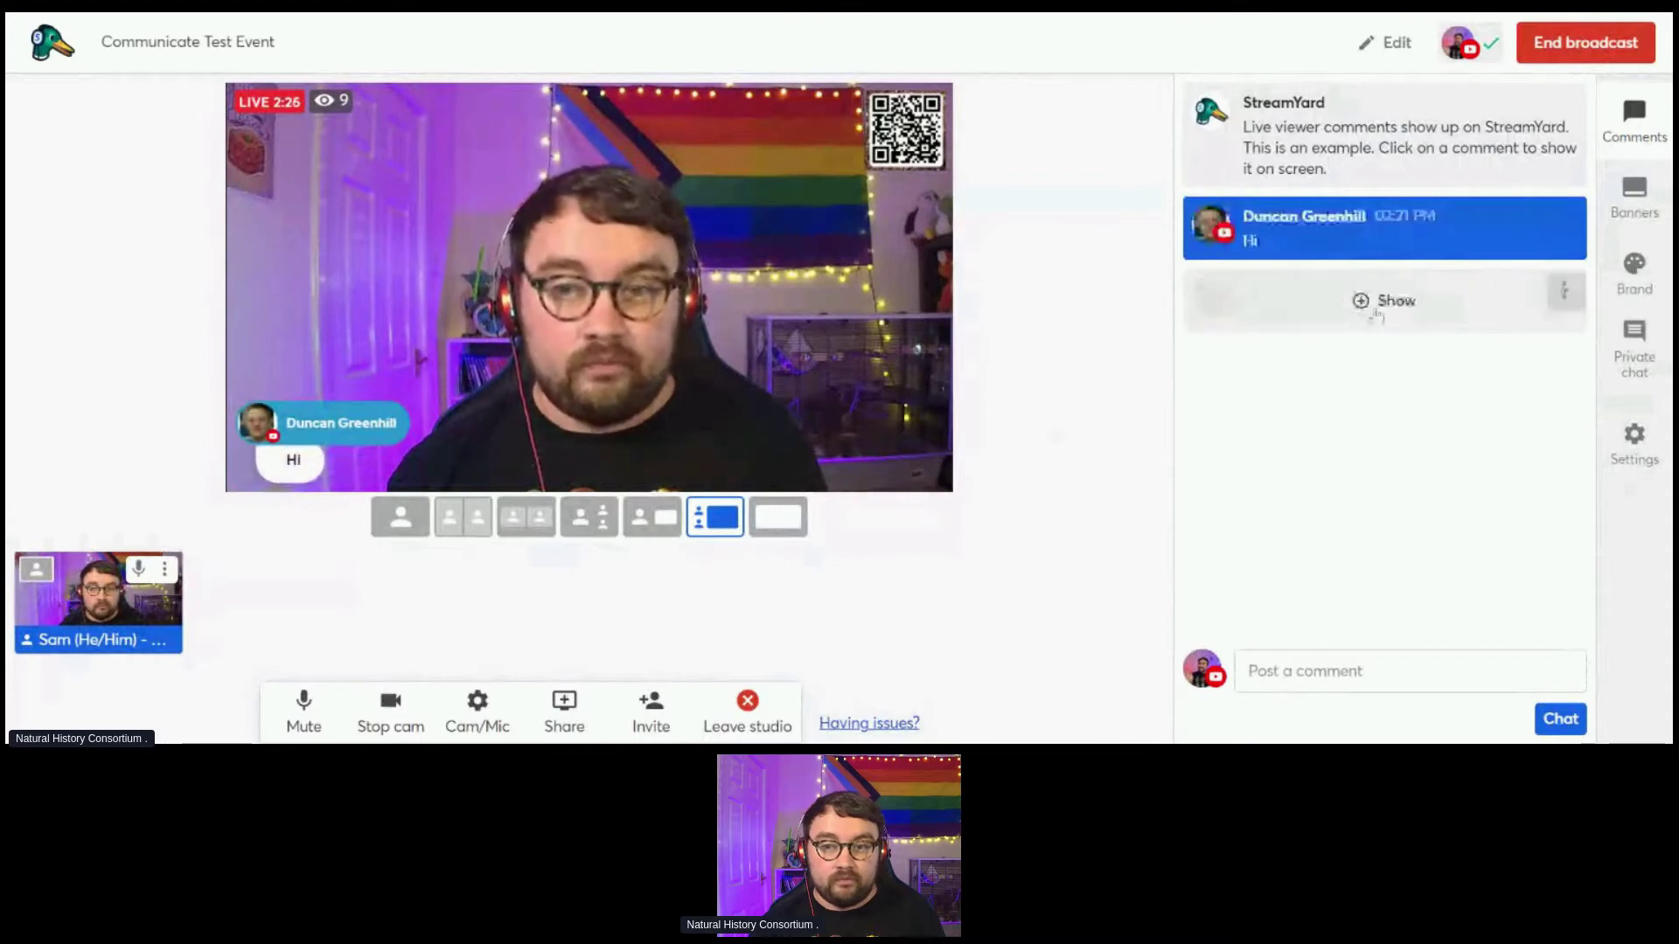
{"action": "mouse_move", "coordinate": [1367, 315]}
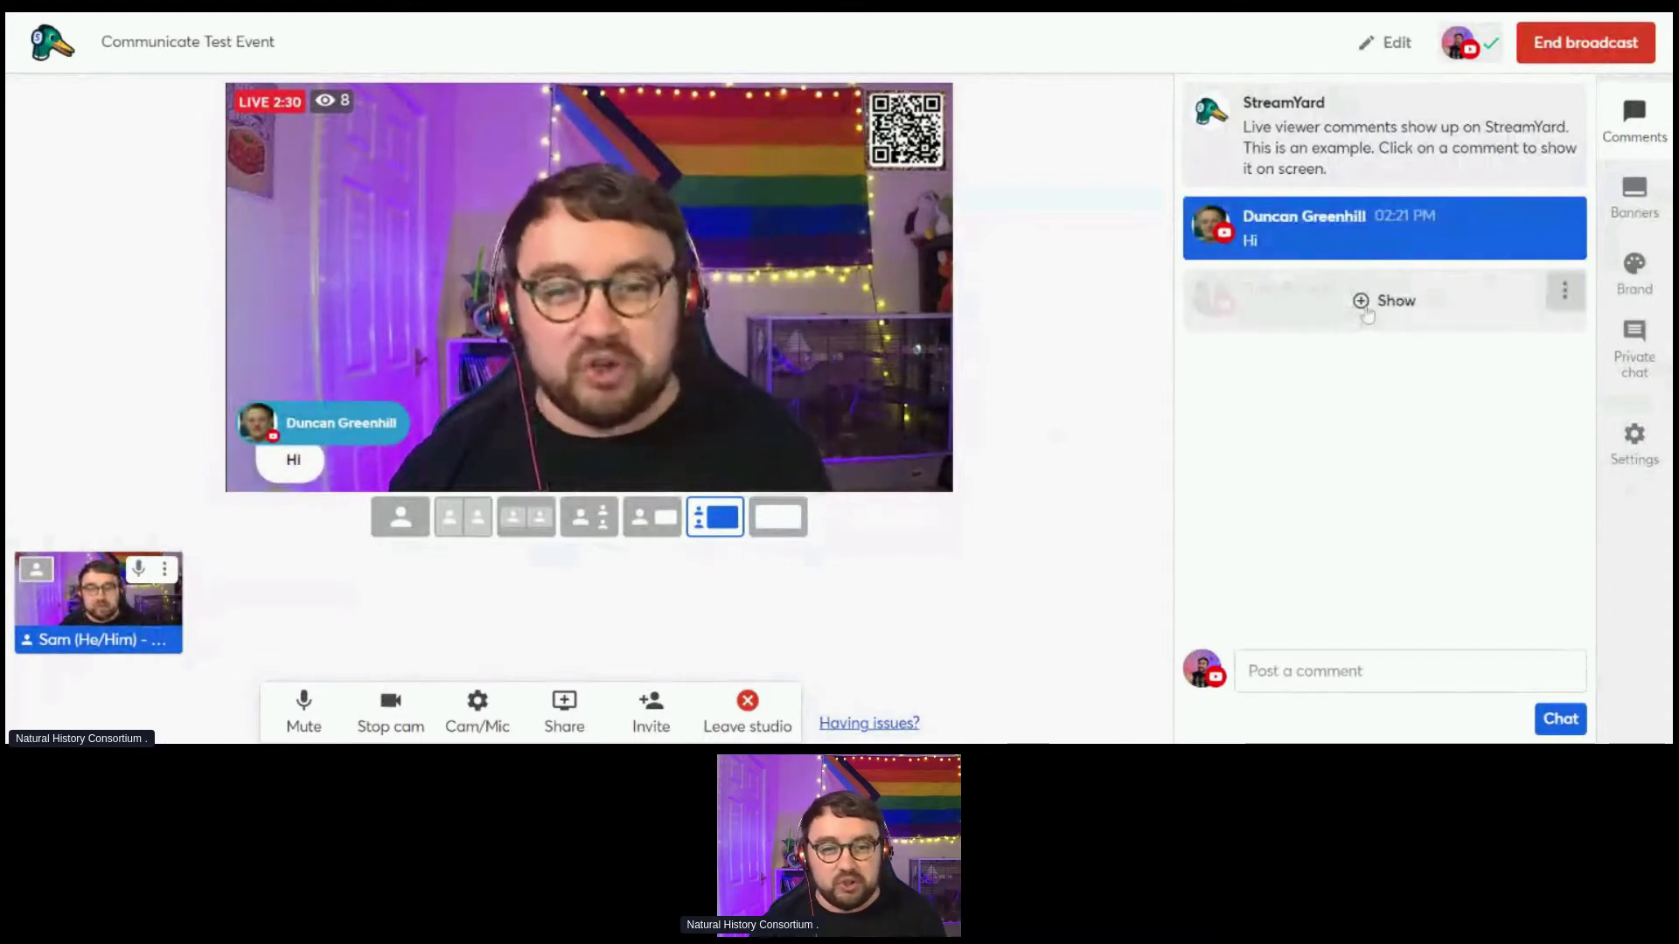
{"action": "left_click", "coordinate": [1367, 311]}
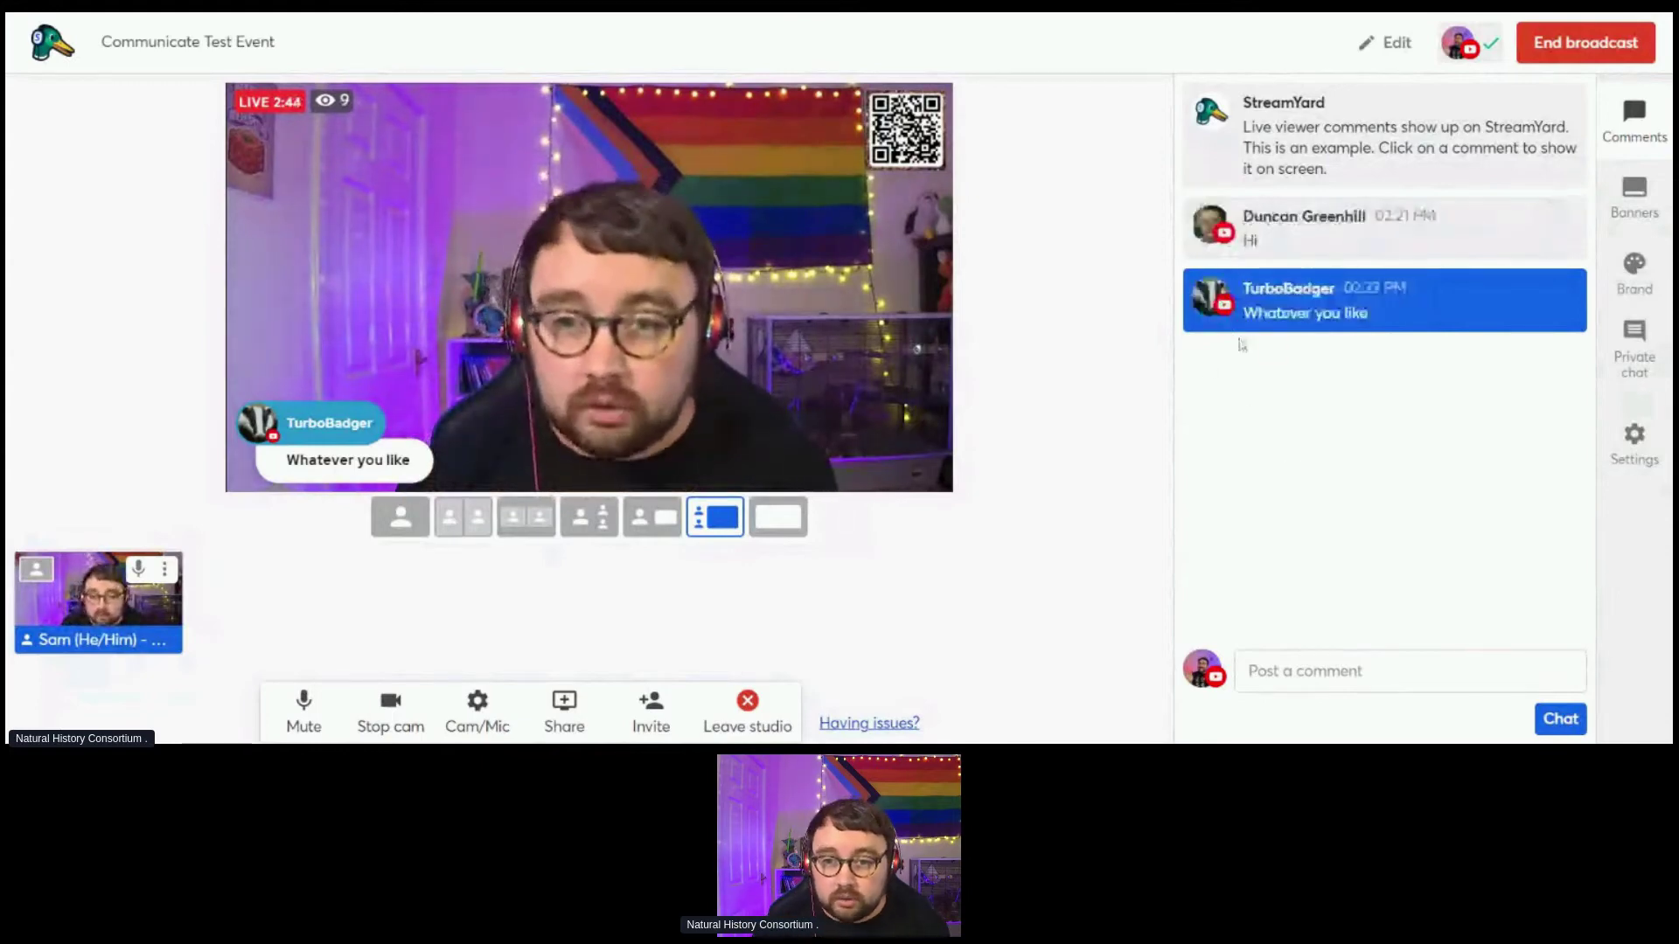
- Demonstrate showing and hiding the "Hello! Enjoying the presentation" comment on the stream, leaving it hidden
{"action": "mouse_move", "coordinate": [1224, 325]}
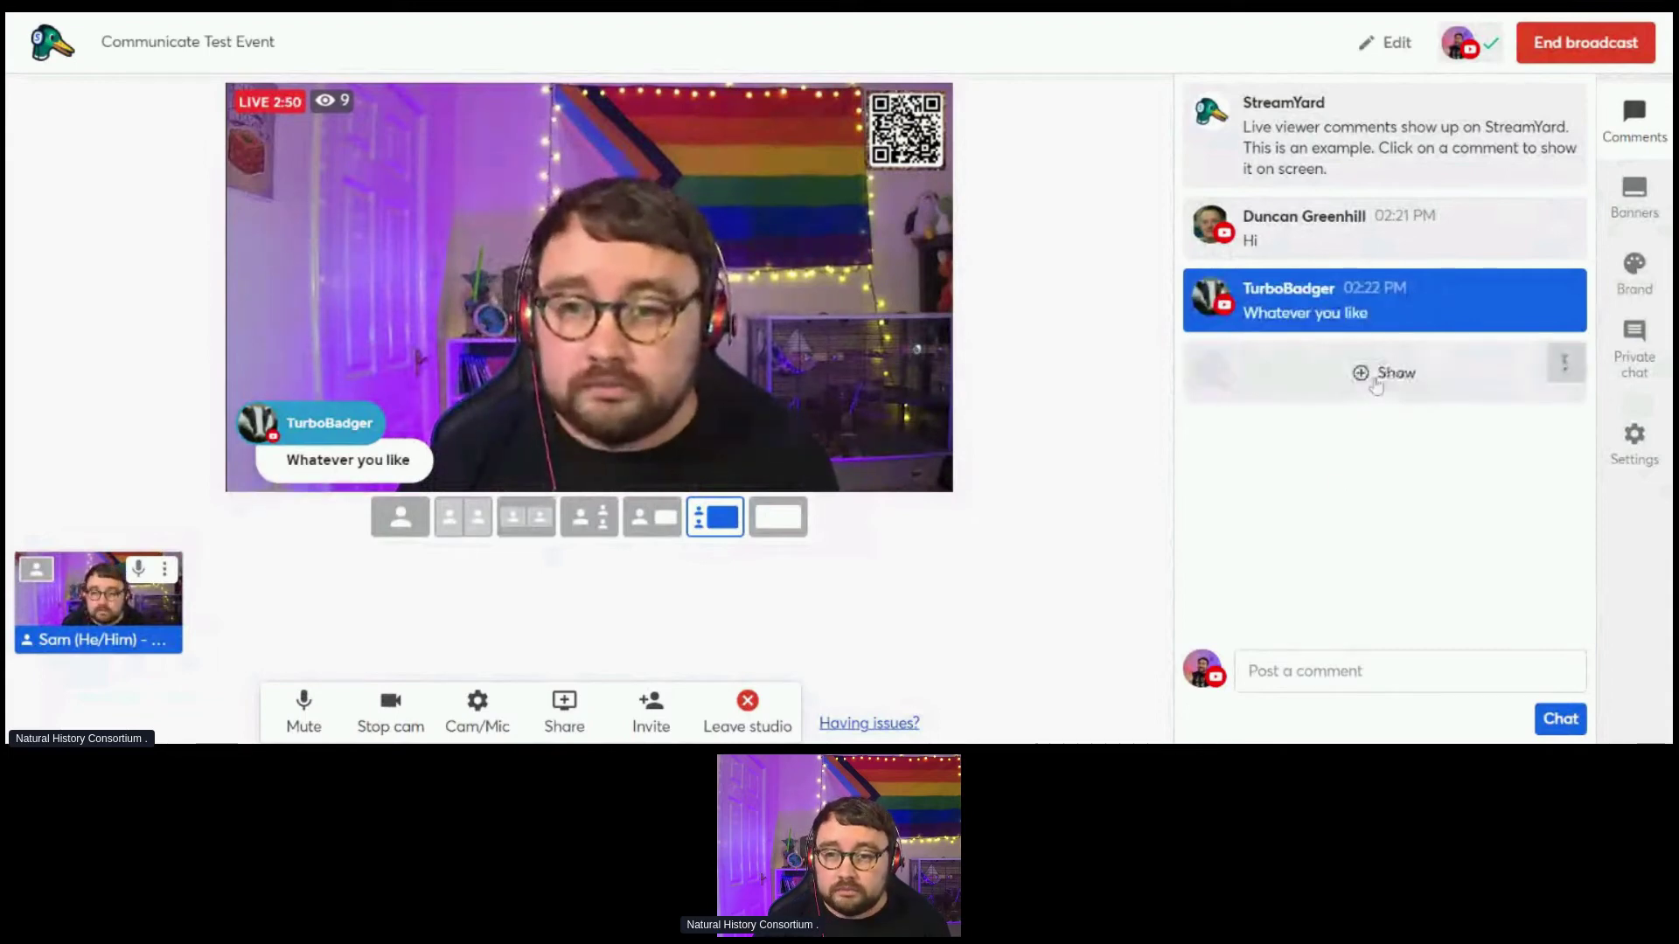
{"action": "left_click", "coordinate": [1378, 382]}
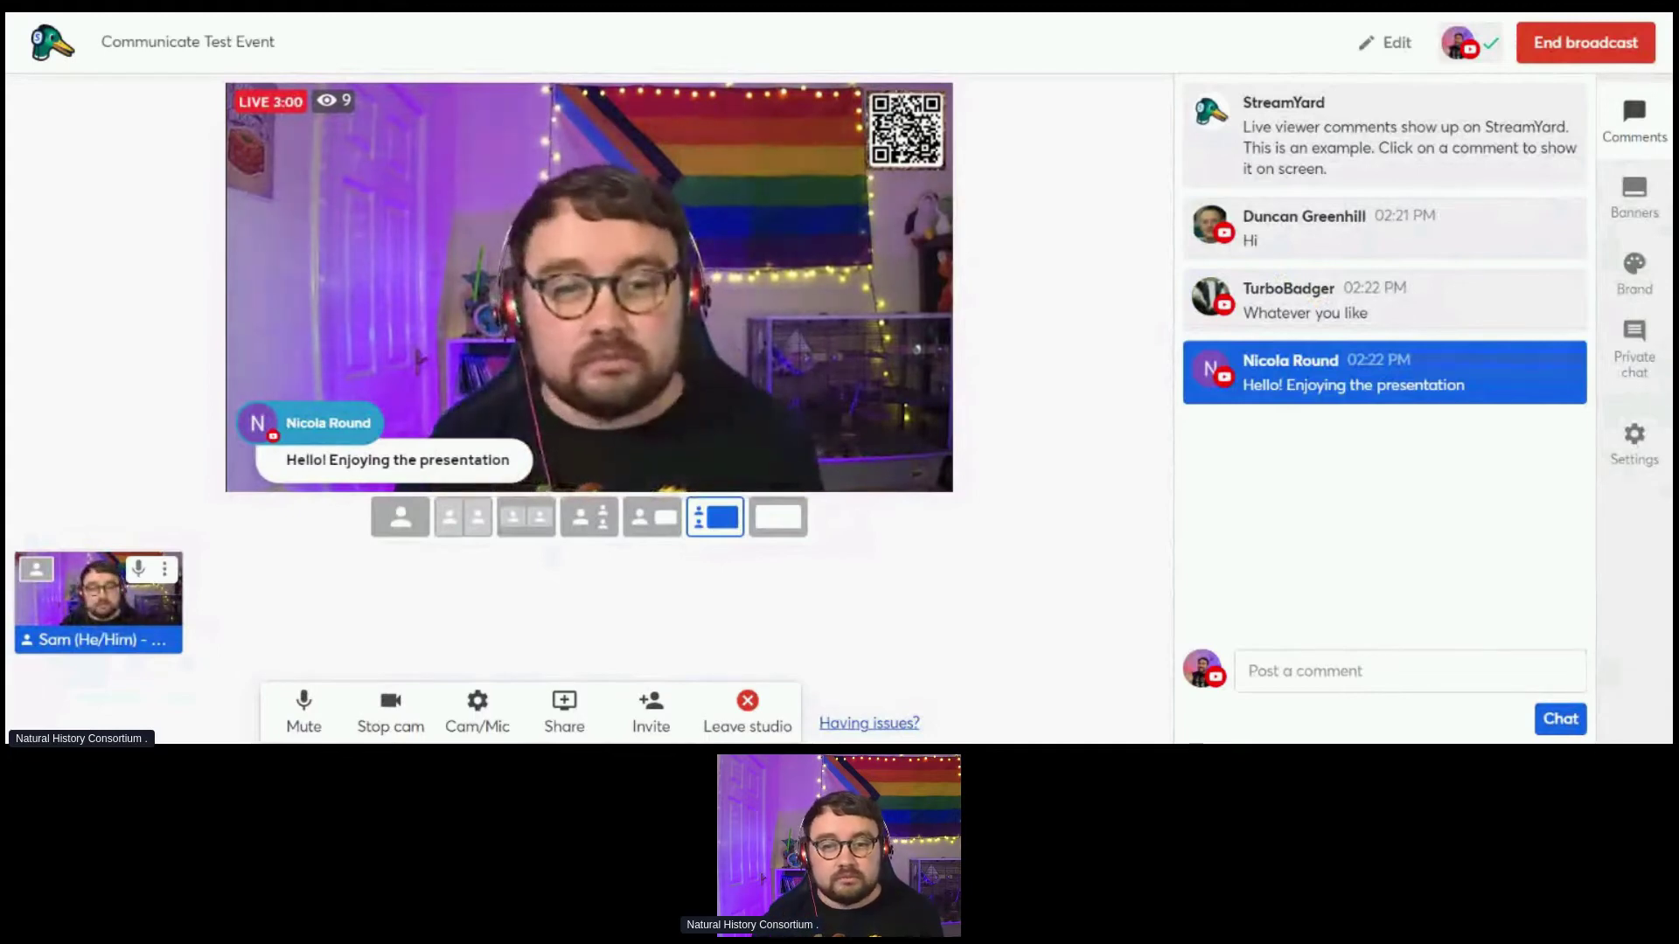
{"action": "left_click", "coordinate": [1385, 385]}
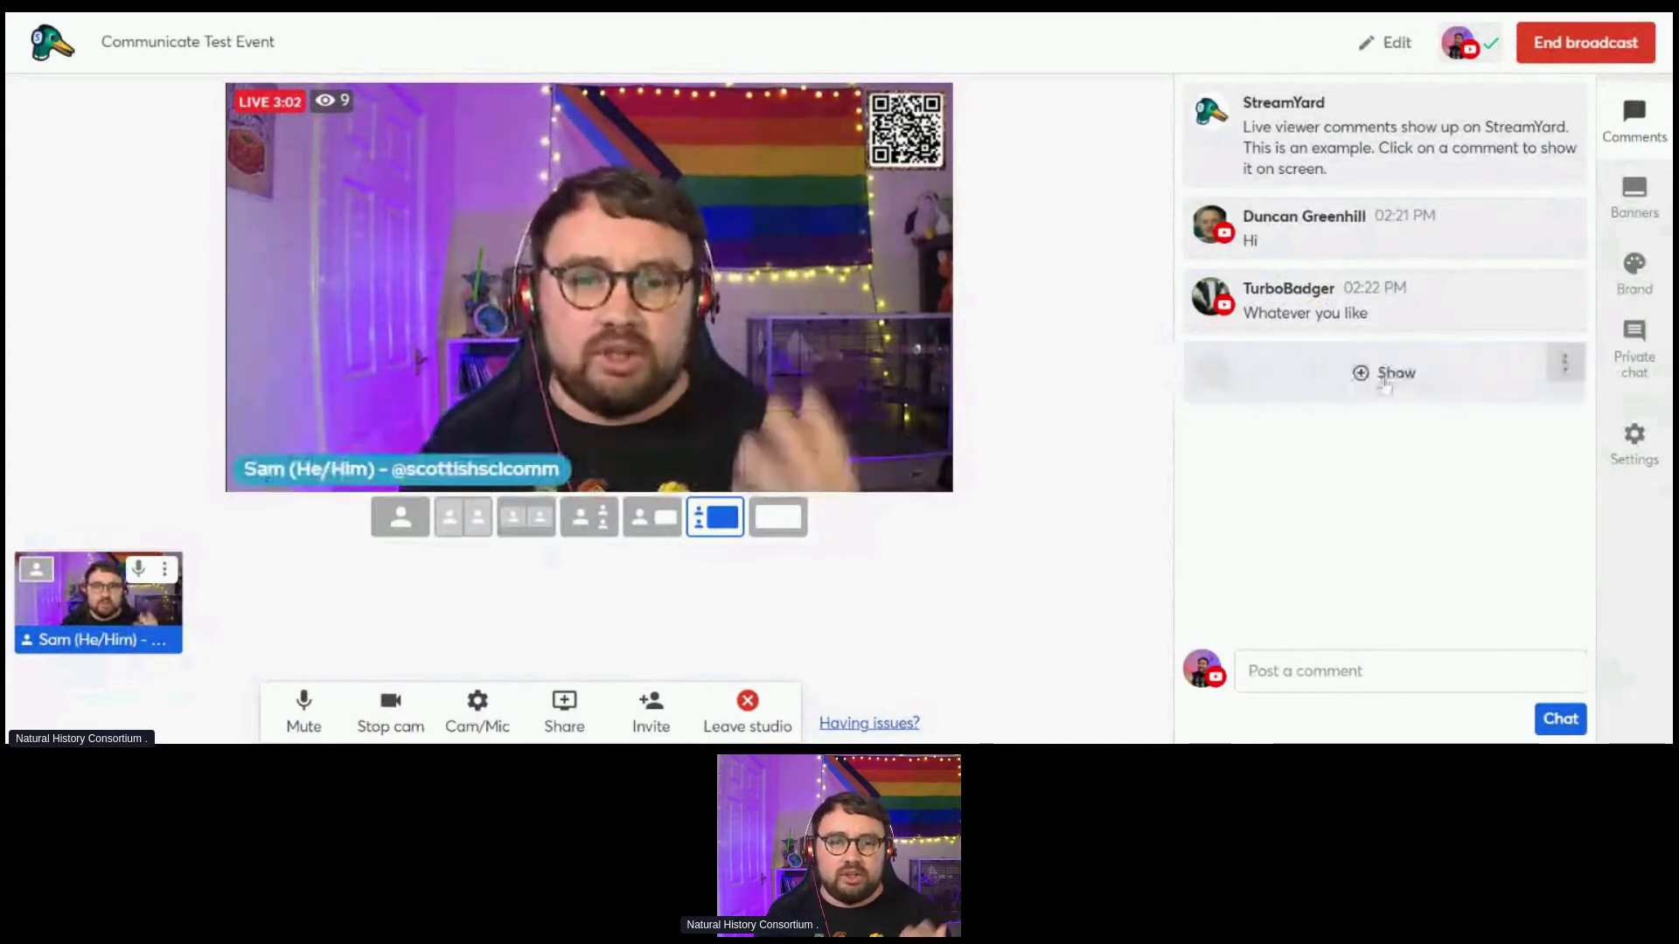
{"action": "left_click", "coordinate": [1385, 385]}
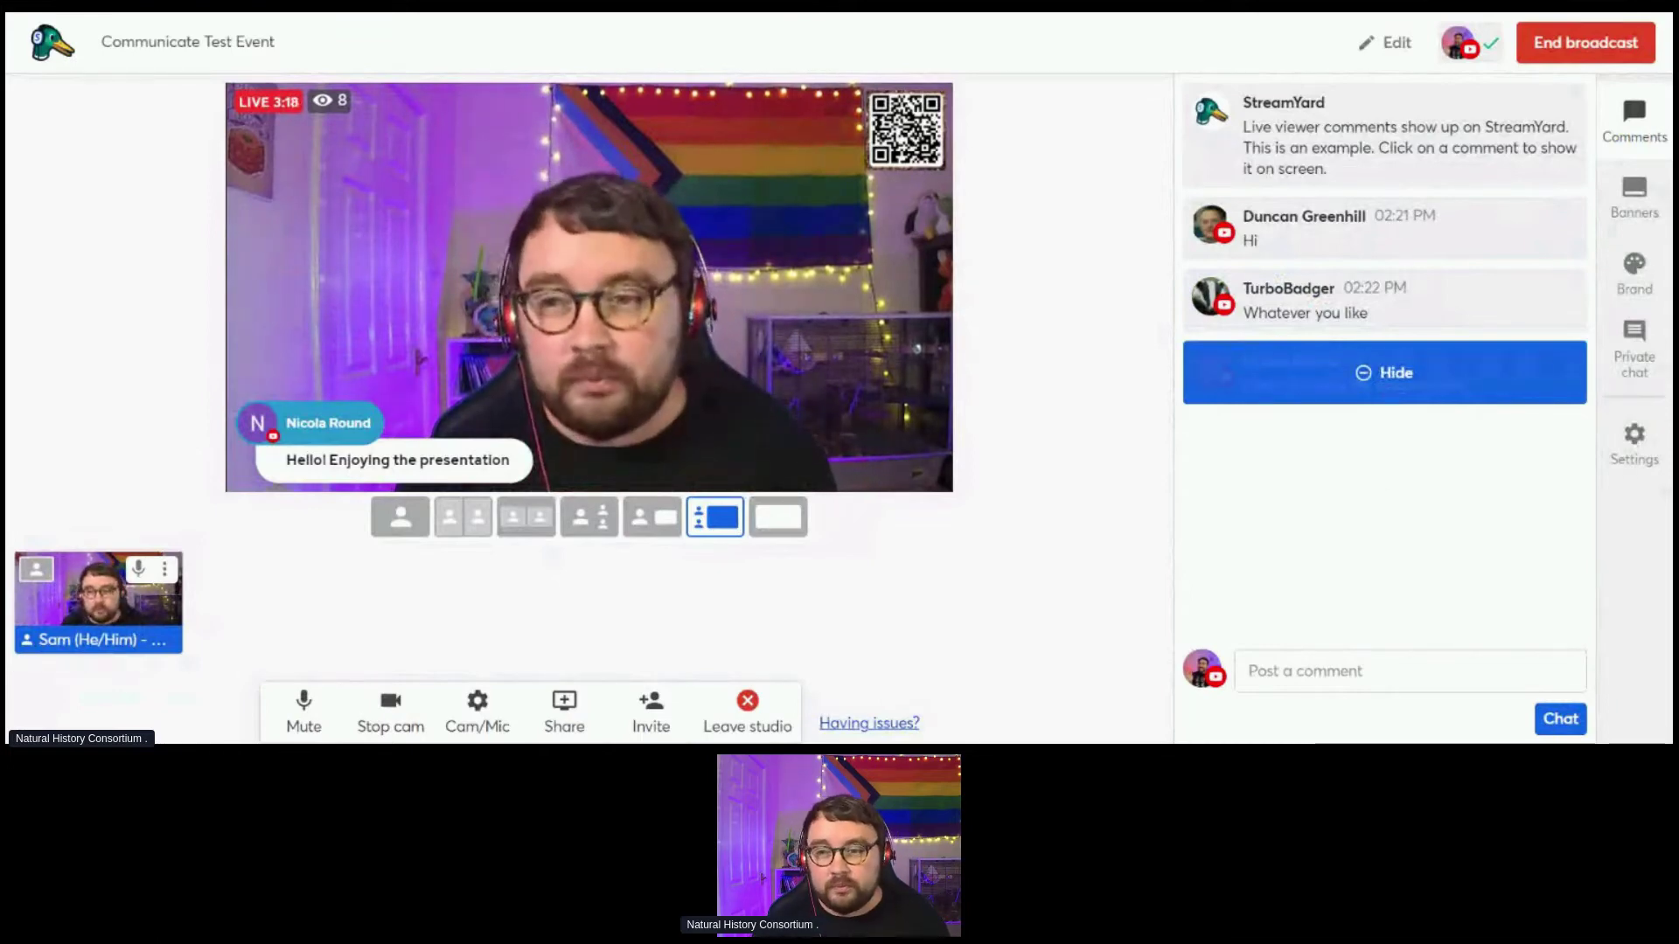
{"action": "left_click", "coordinate": [1380, 374]}
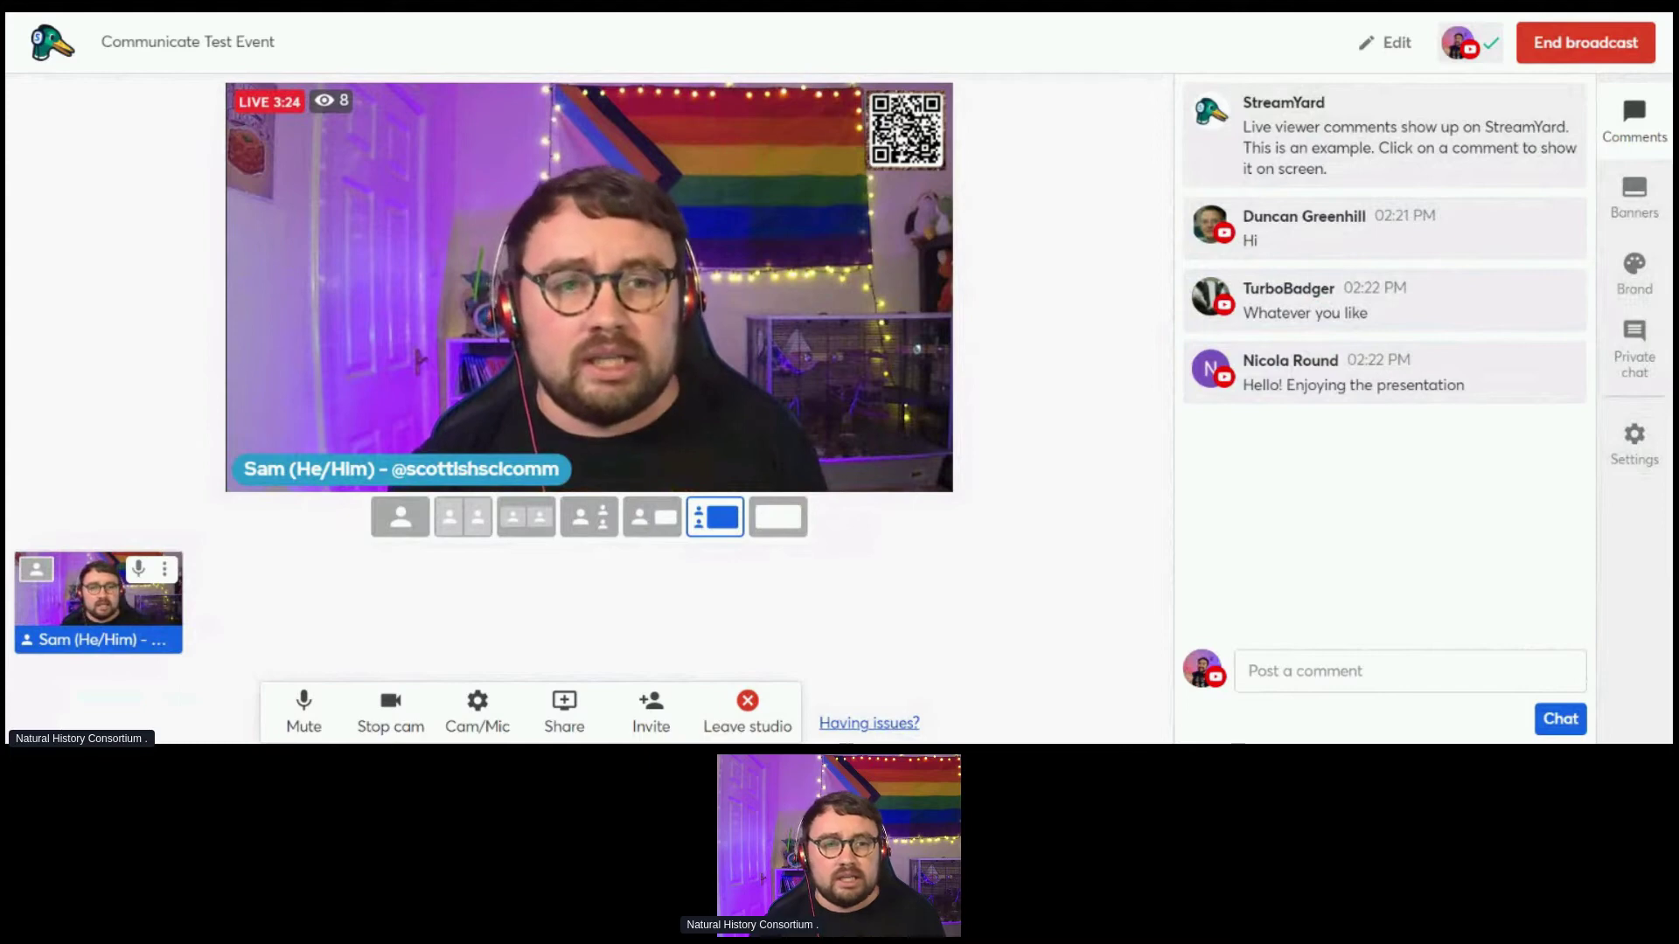
- View the private guest chat, and bring up and dismiss the prompt for ending the broadcast
{"action": "left_click", "coordinate": [1640, 357]}
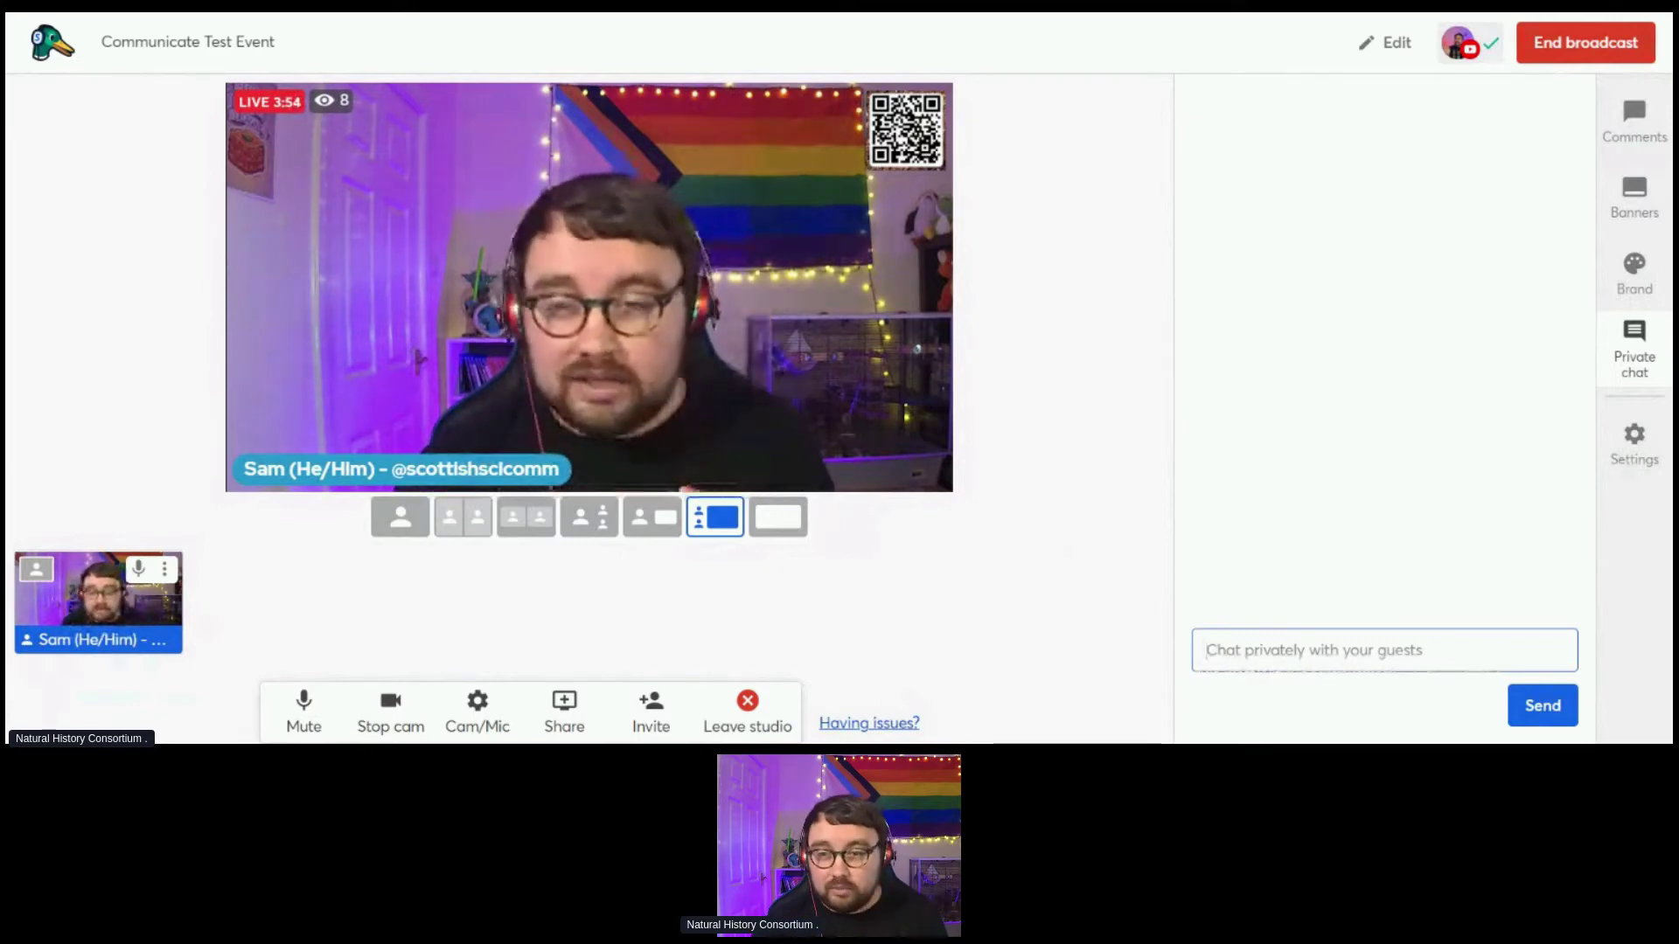
{"action": "left_click", "coordinate": [1574, 54]}
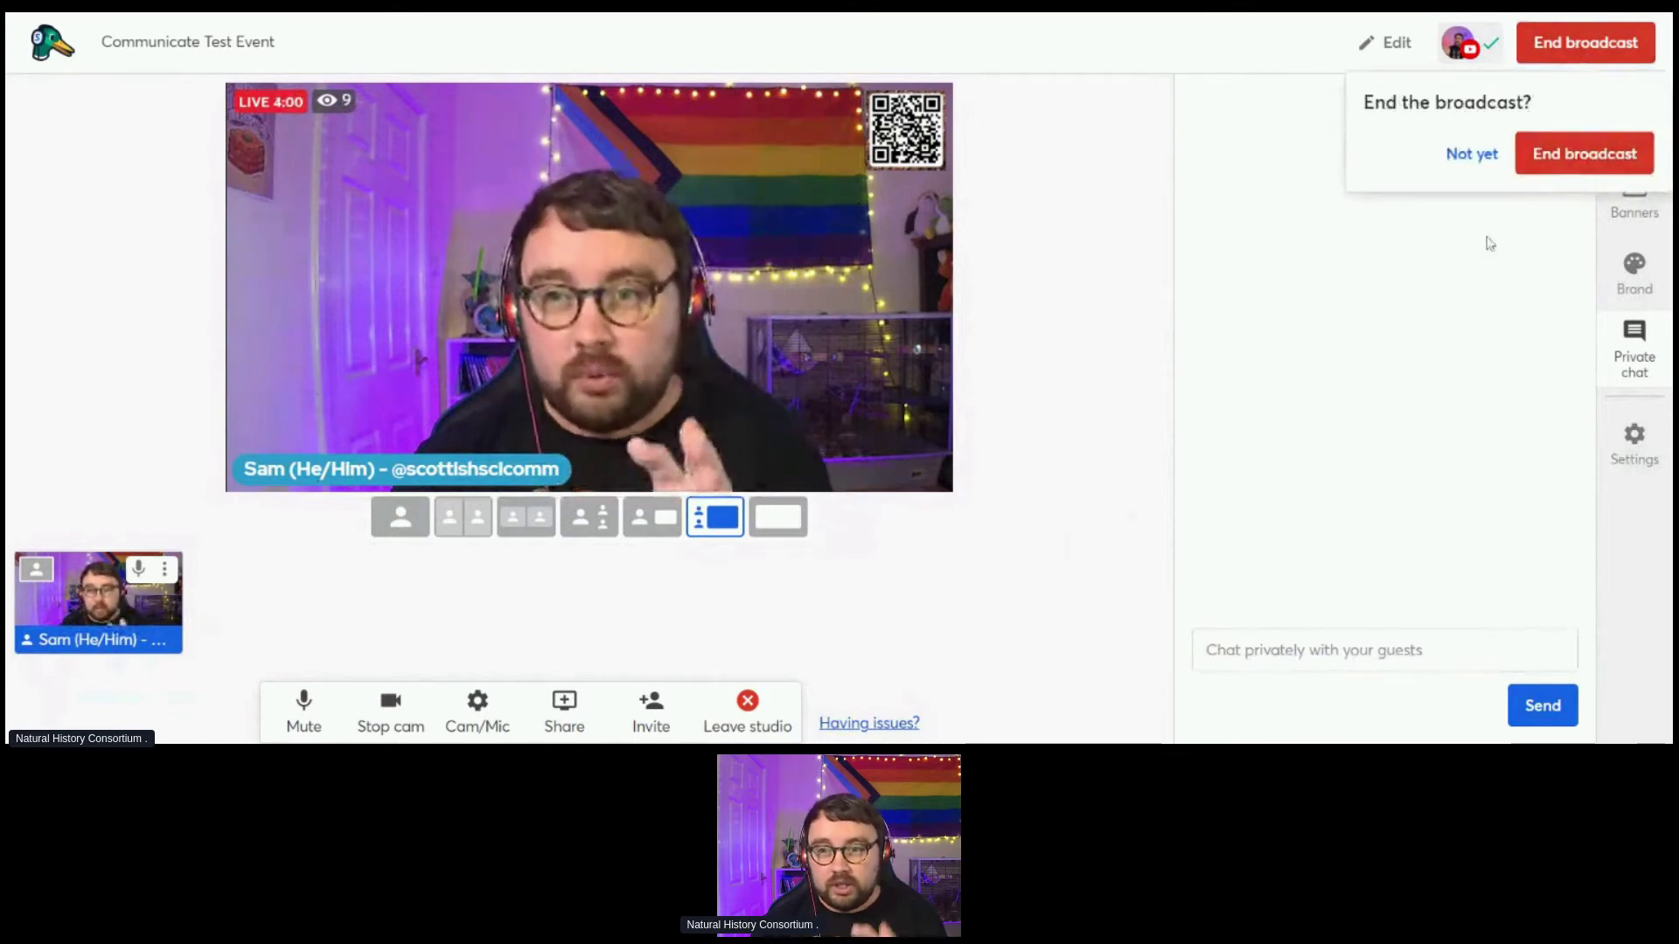
{"action": "left_click", "coordinate": [1424, 307]}
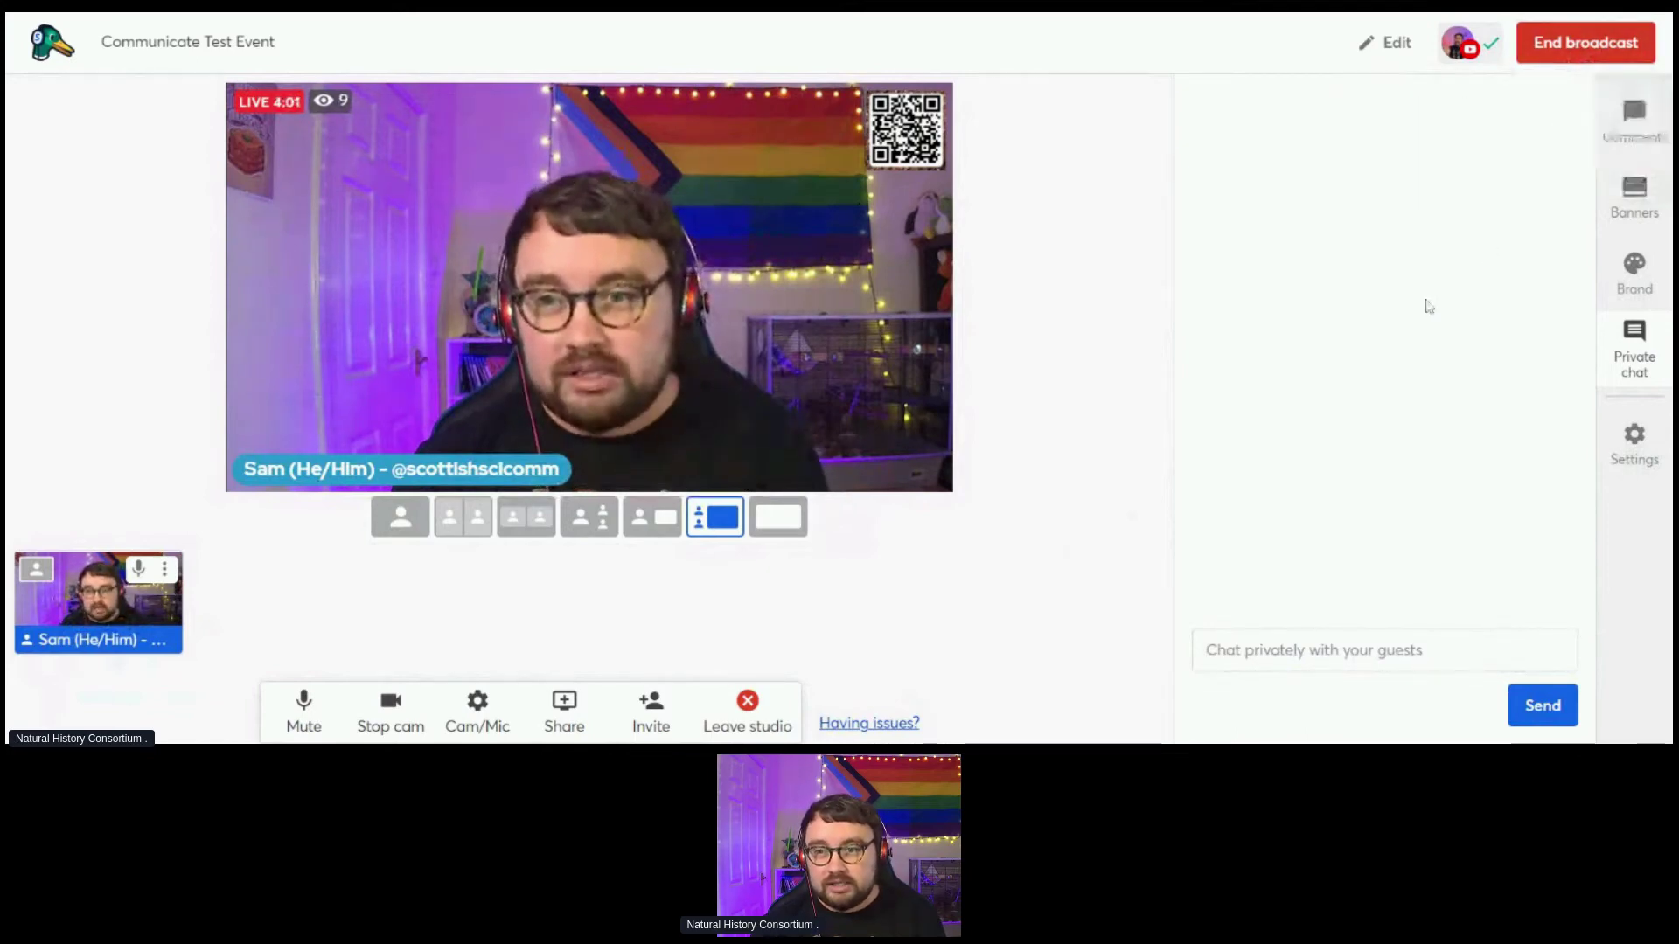
- End the broadcast with confirmation and rate it as Good, skipping the written feedback
{"action": "left_click", "coordinate": [1589, 44]}
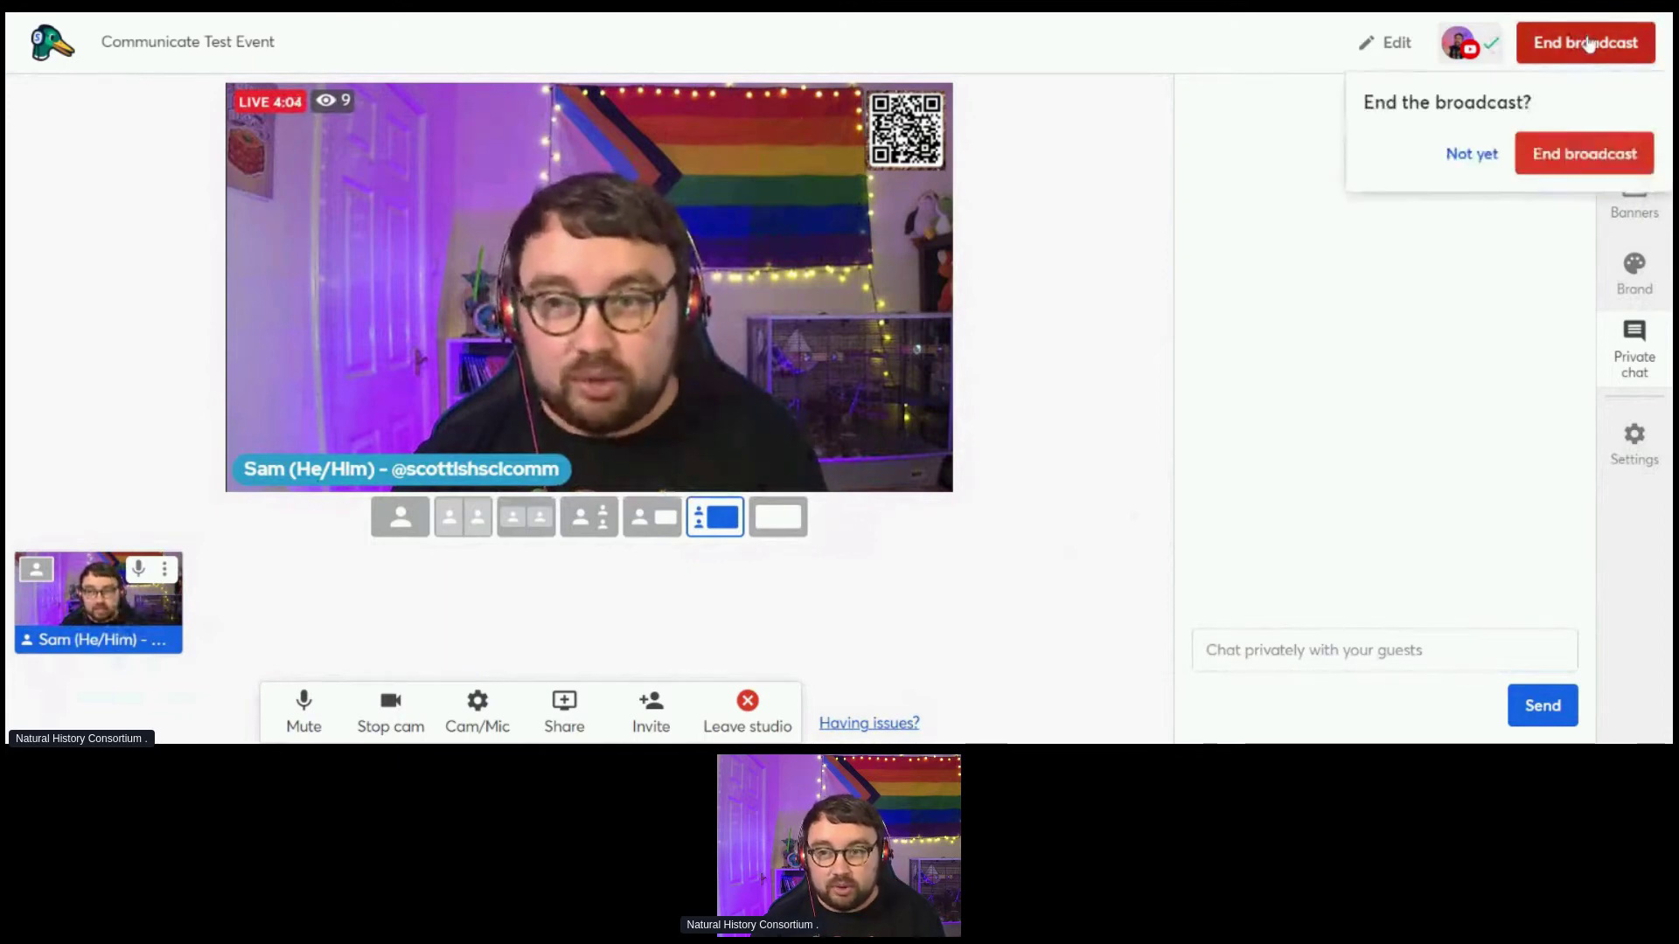
{"action": "left_click", "coordinate": [1590, 171]}
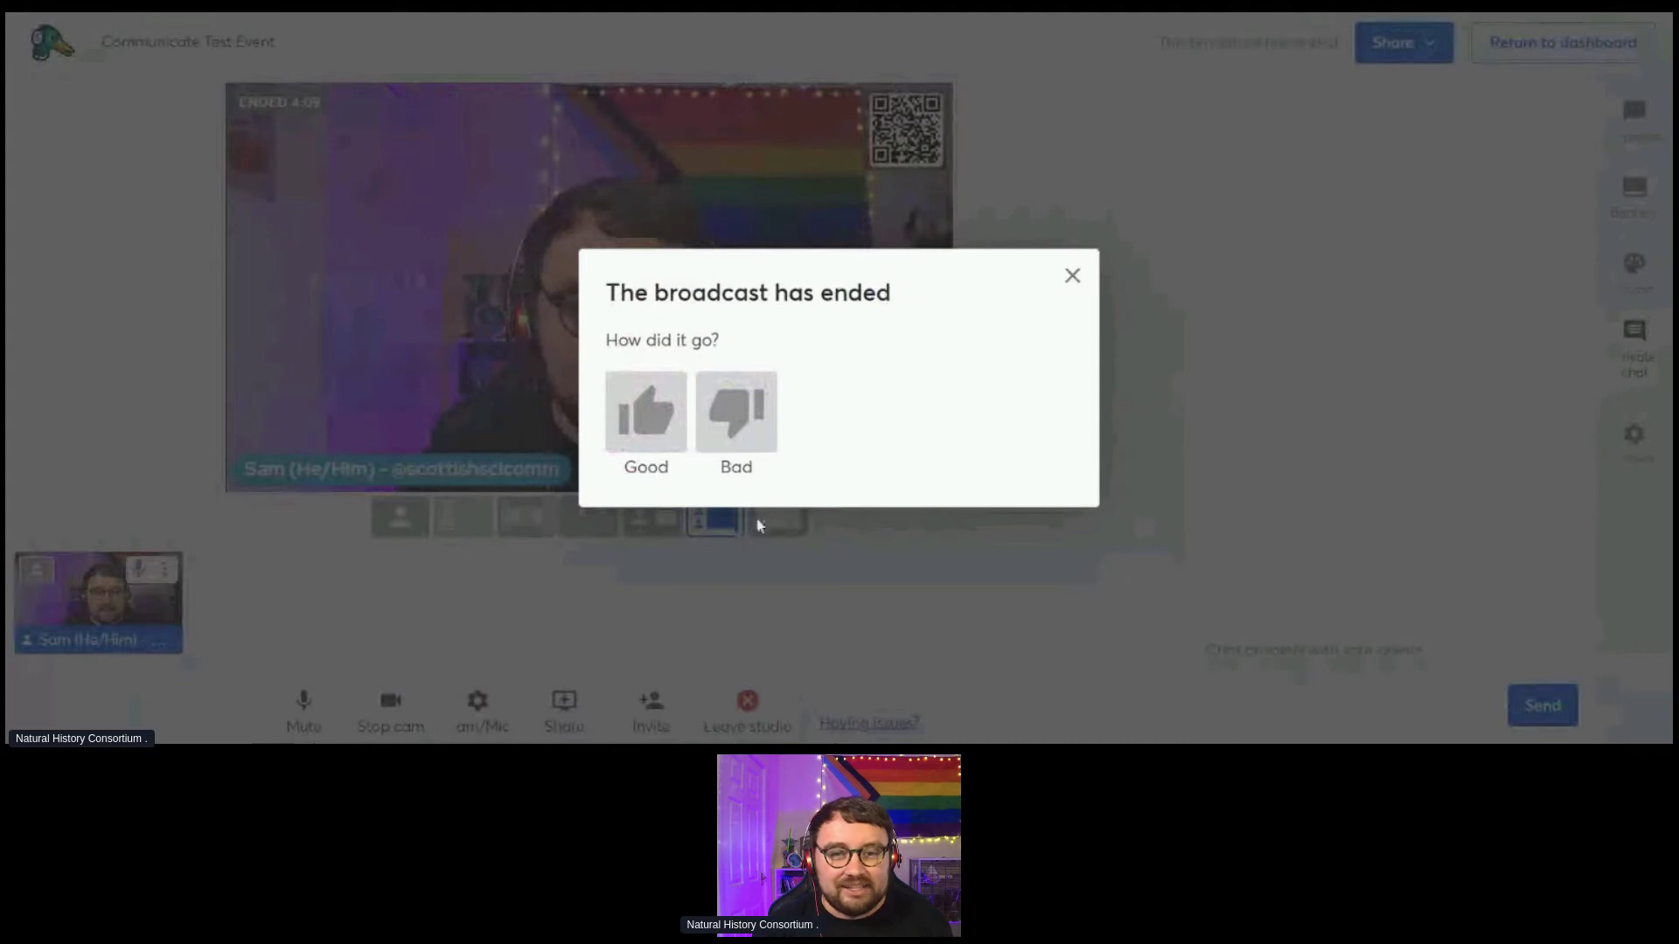
{"action": "left_click", "coordinate": [635, 405]}
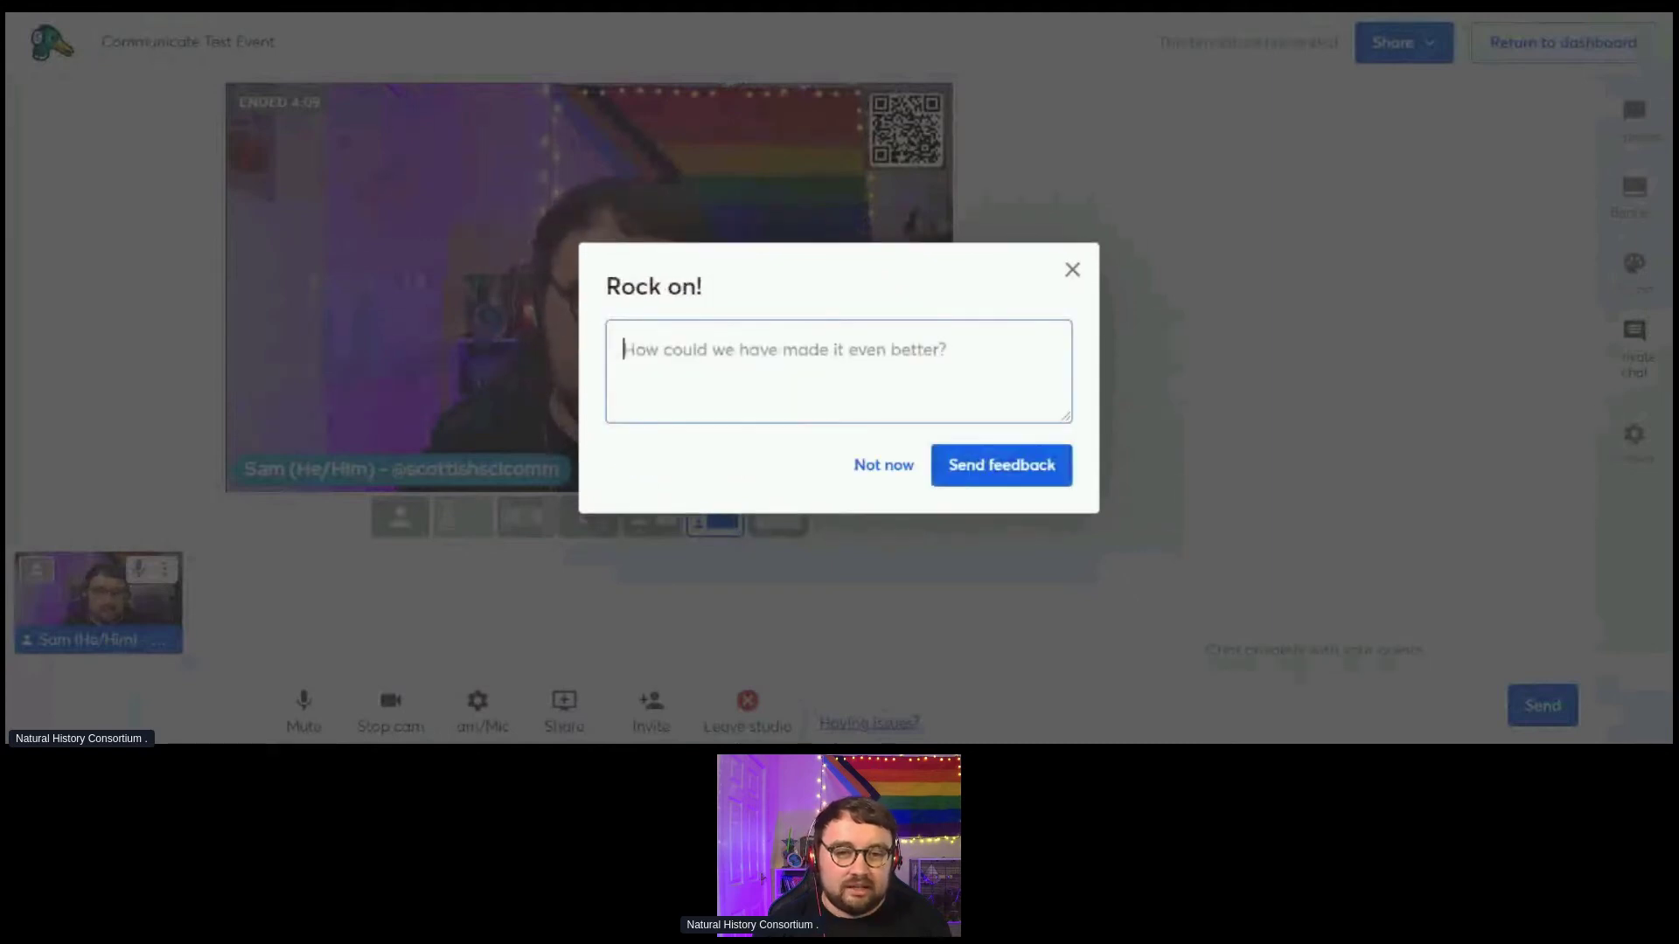
{"action": "left_click", "coordinate": [885, 466]}
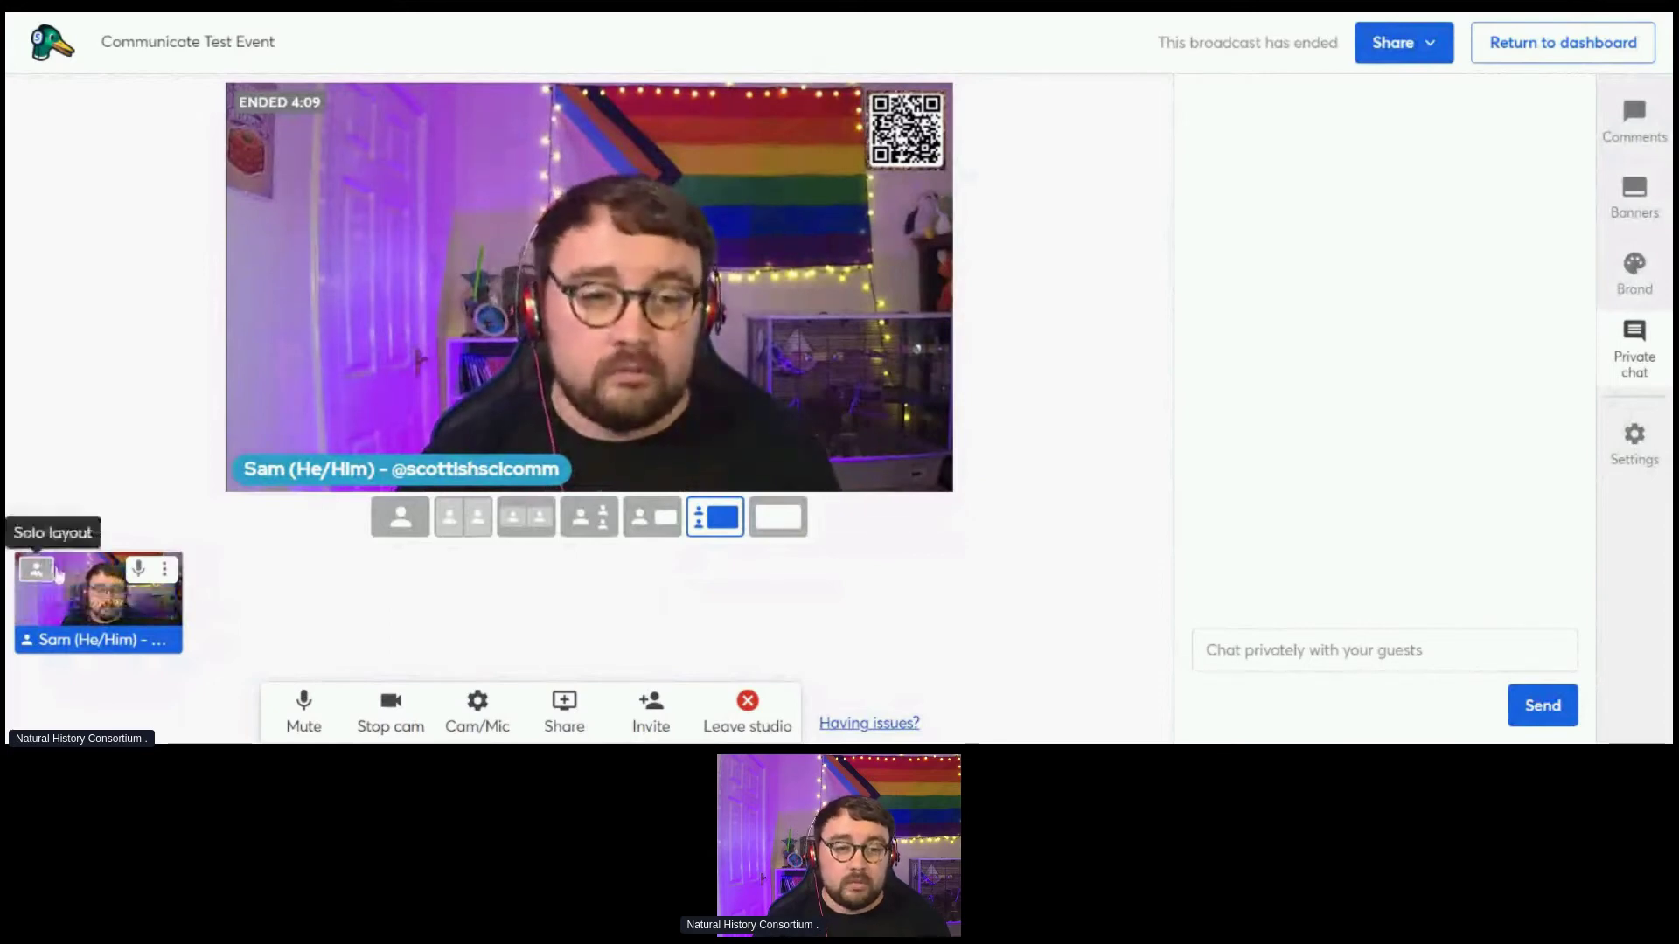
- View the invitation link for guests to the broadcast studio and close the invitation
{"action": "left_click", "coordinate": [654, 716]}
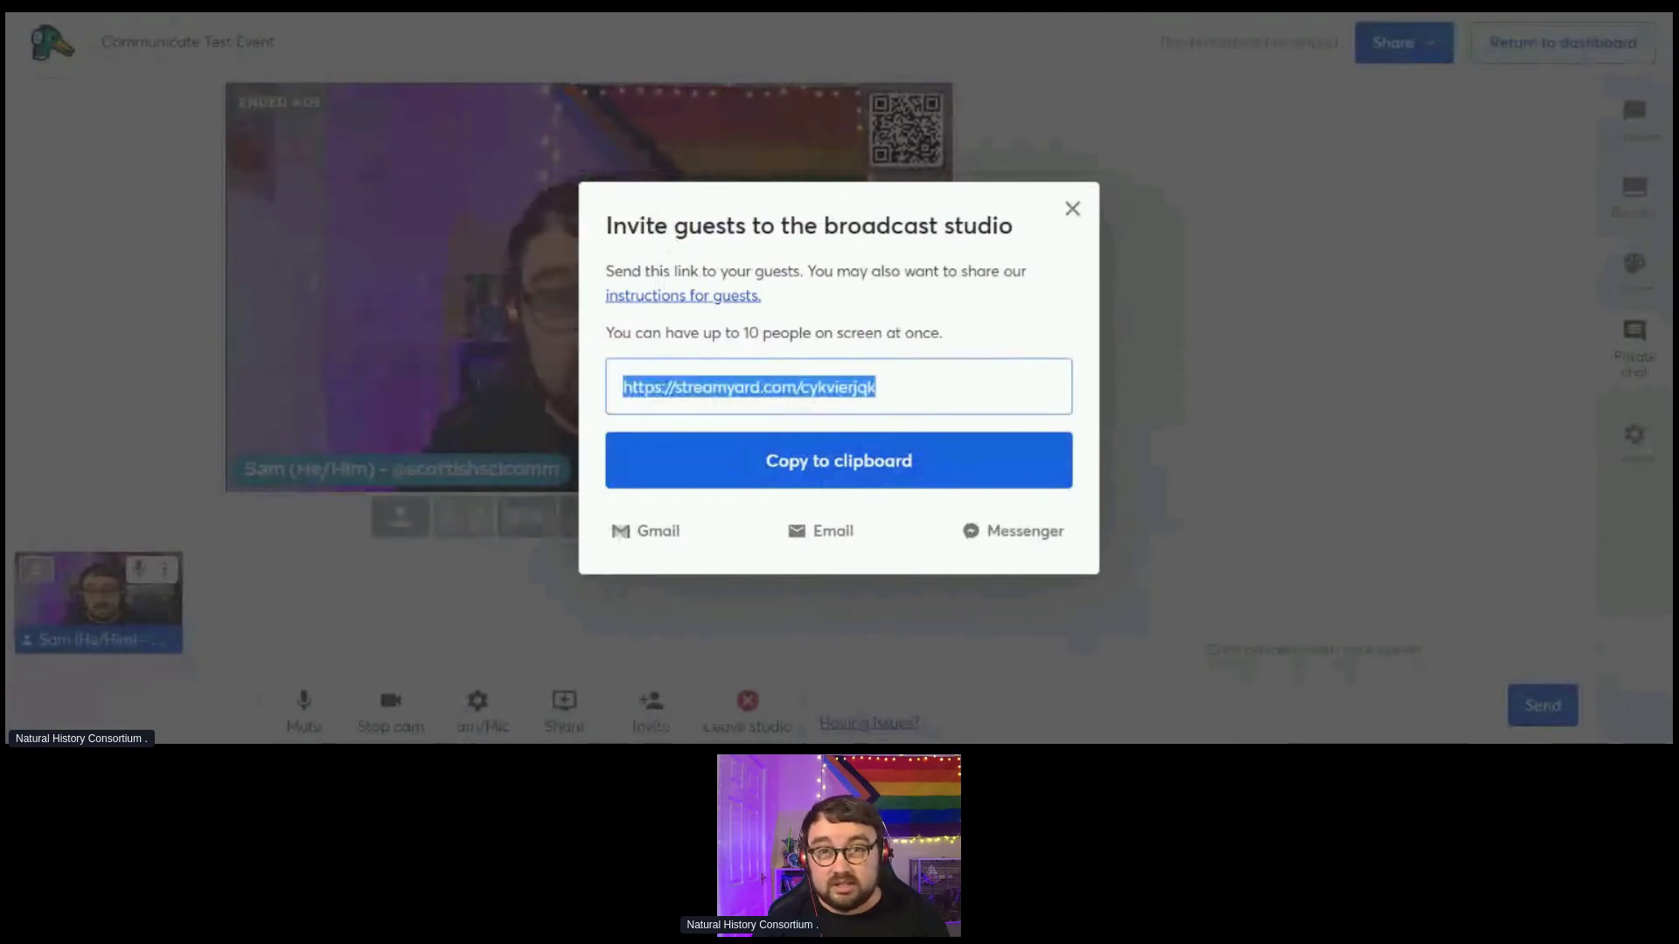
{"action": "left_click", "coordinate": [757, 441]}
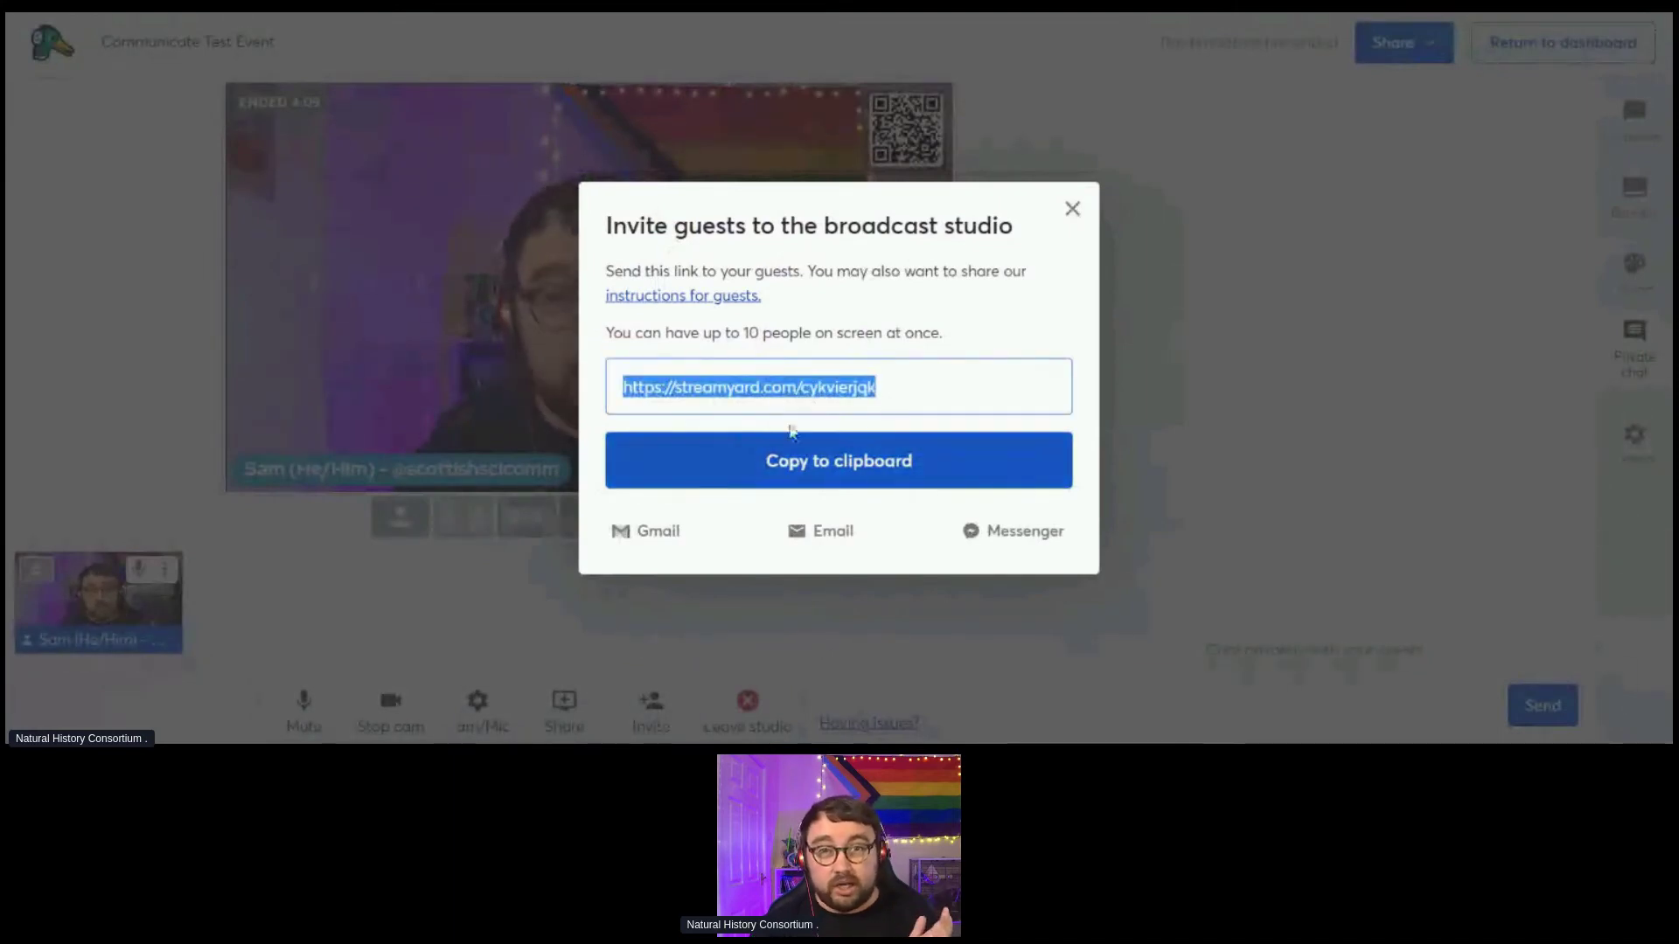
{"action": "left_click", "coordinate": [1073, 209]}
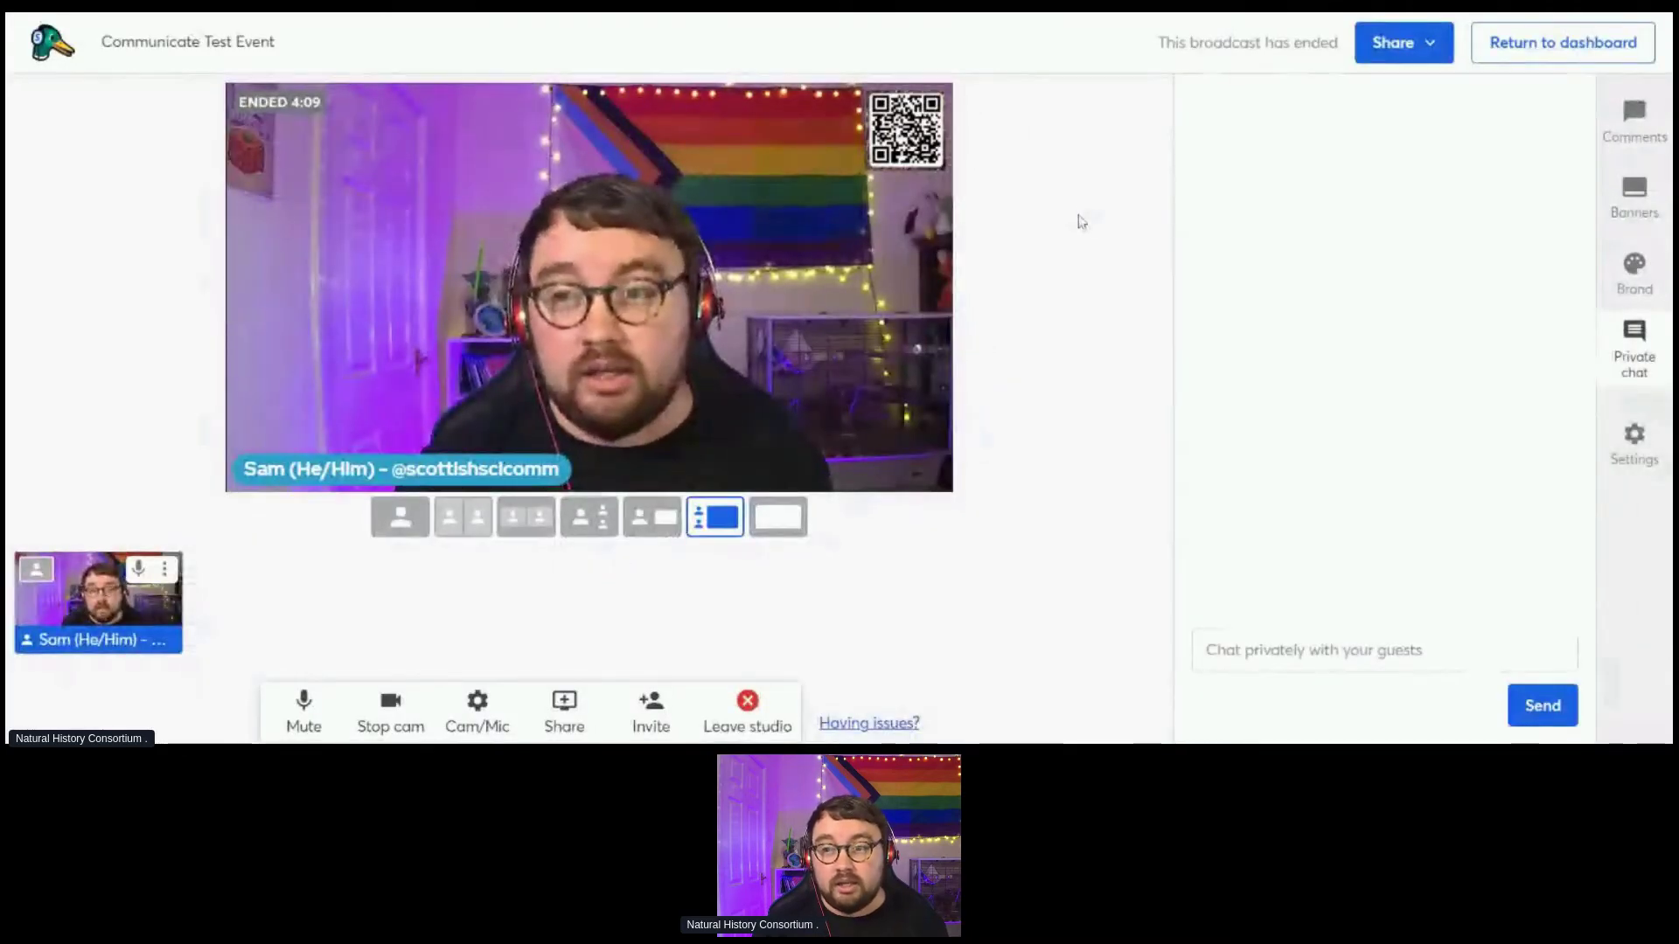